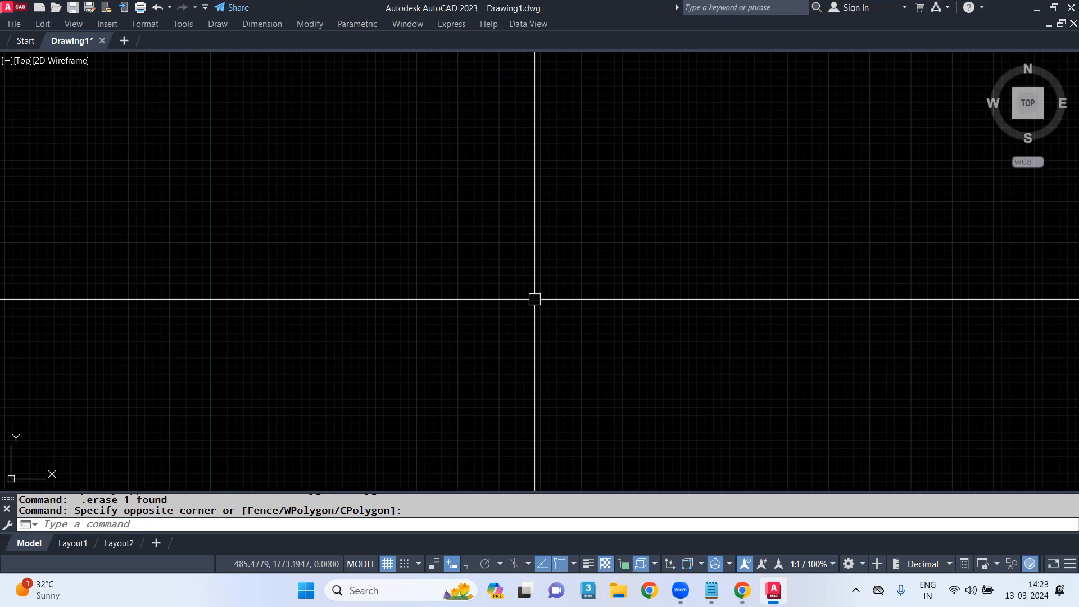
# Set the drawing units to Engineering length type with 0'-0.00" precision and Inches as the insertion scale
pyautogui.press('Return')
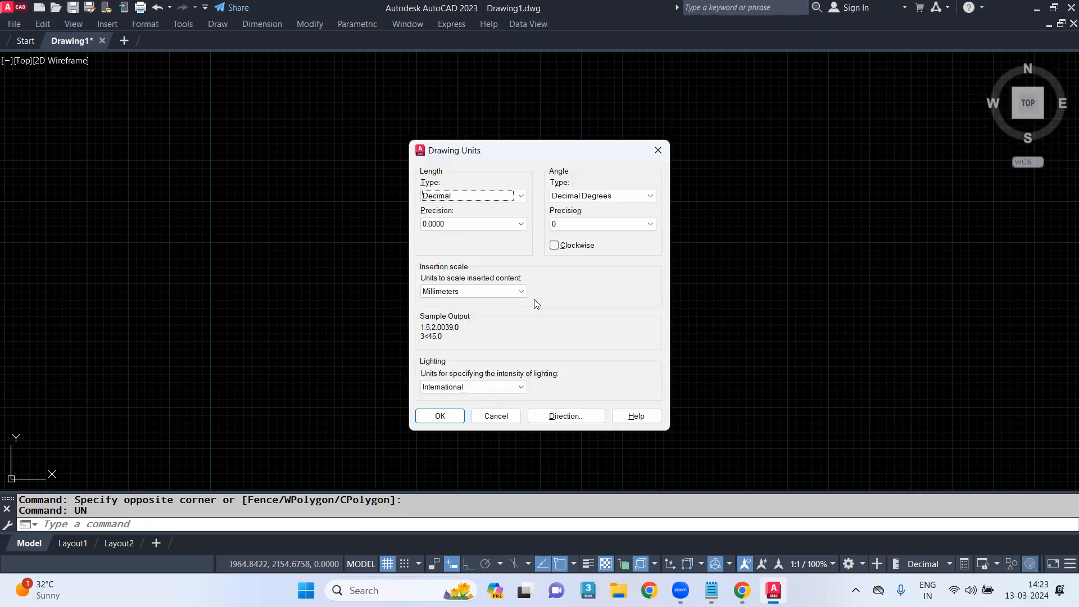
pyautogui.click(461, 197)
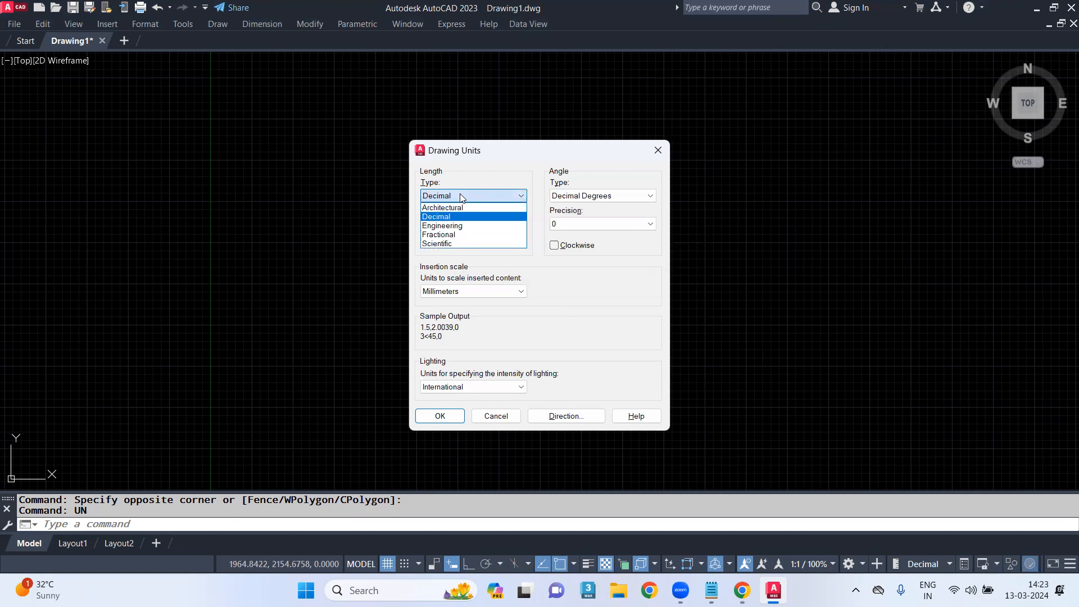
pyautogui.click(463, 226)
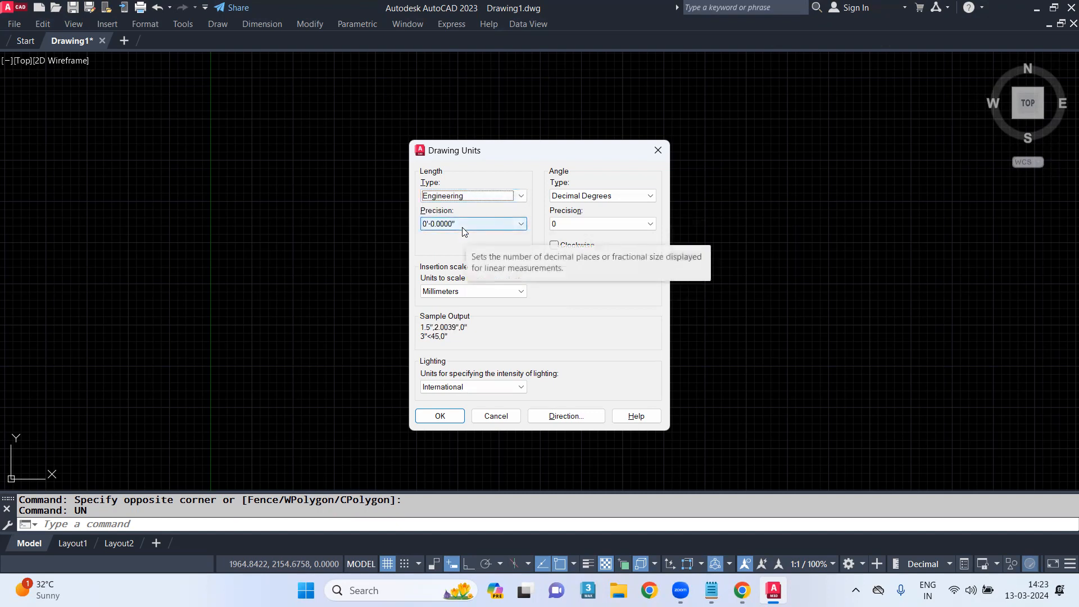
pyautogui.click(474, 225)
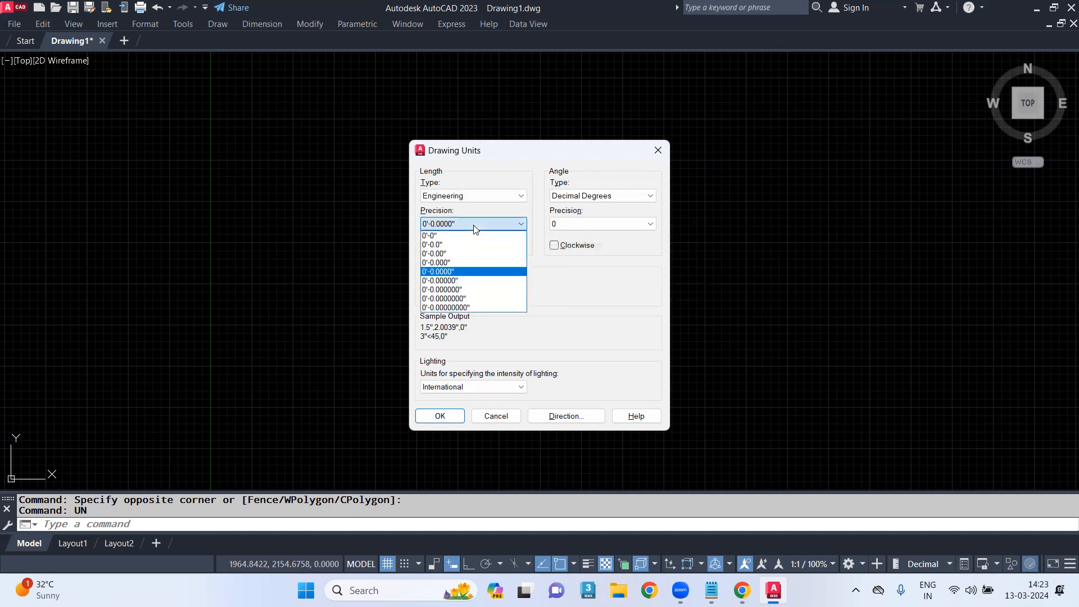
pyautogui.click(469, 254)
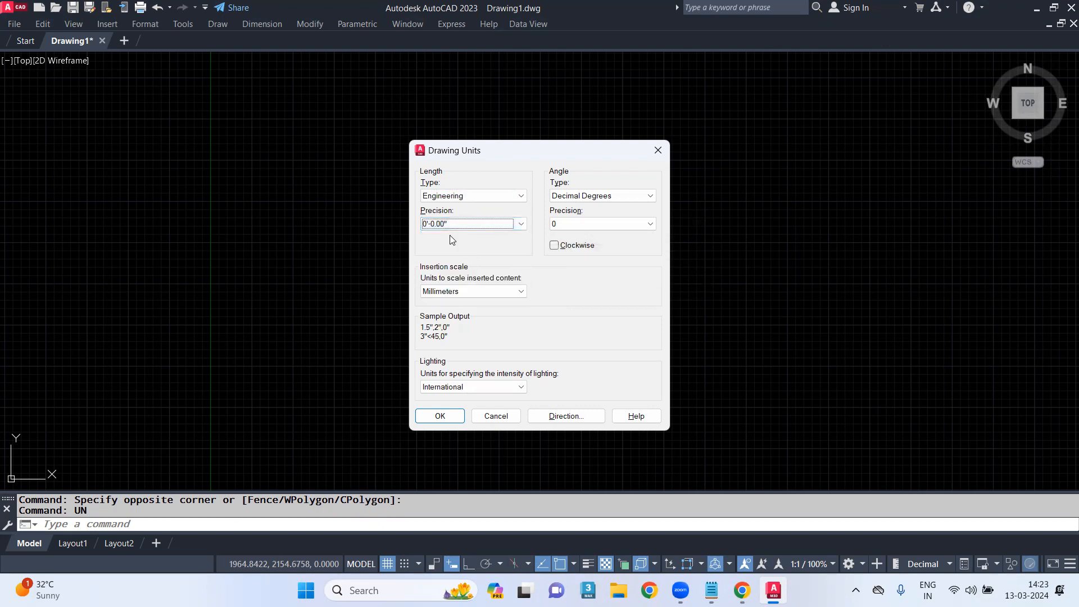
pyautogui.click(459, 292)
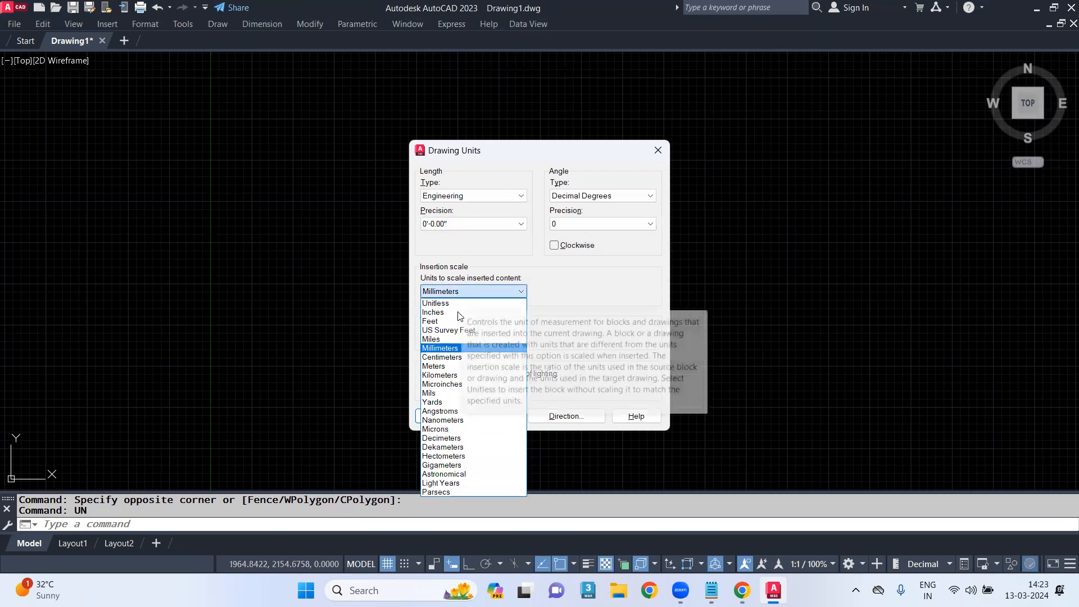
pyautogui.click(454, 312)
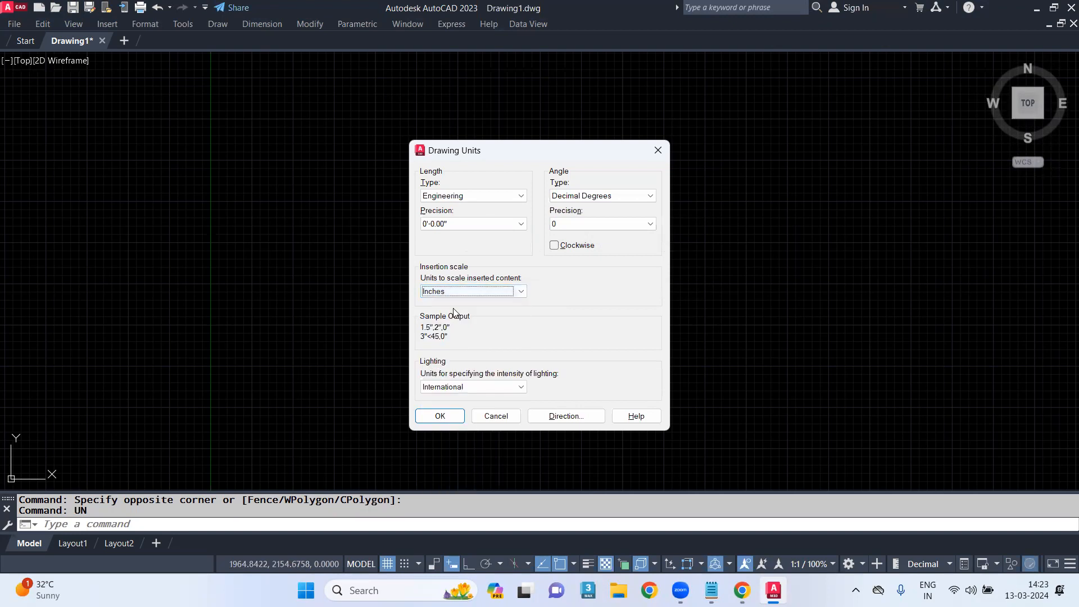
pyautogui.click(448, 415)
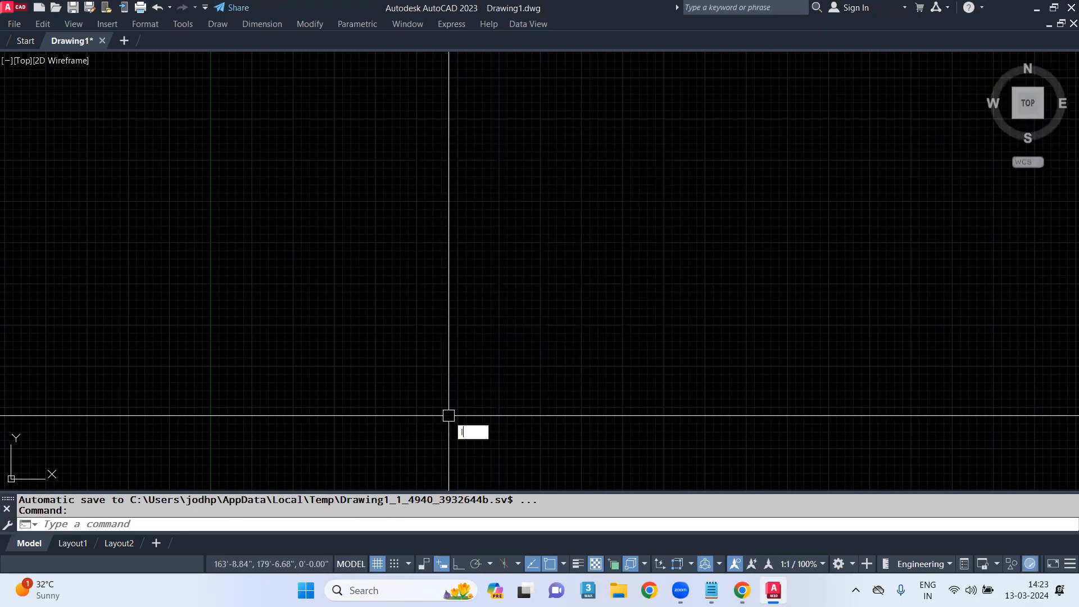
# Set the drawing limits from 0,0 to 200,100 and zoom to show all of the drawing area
pyautogui.write('limits')
pyautogui.press('Return')
pyautogui.write('0,0')
pyautogui.press('Return')
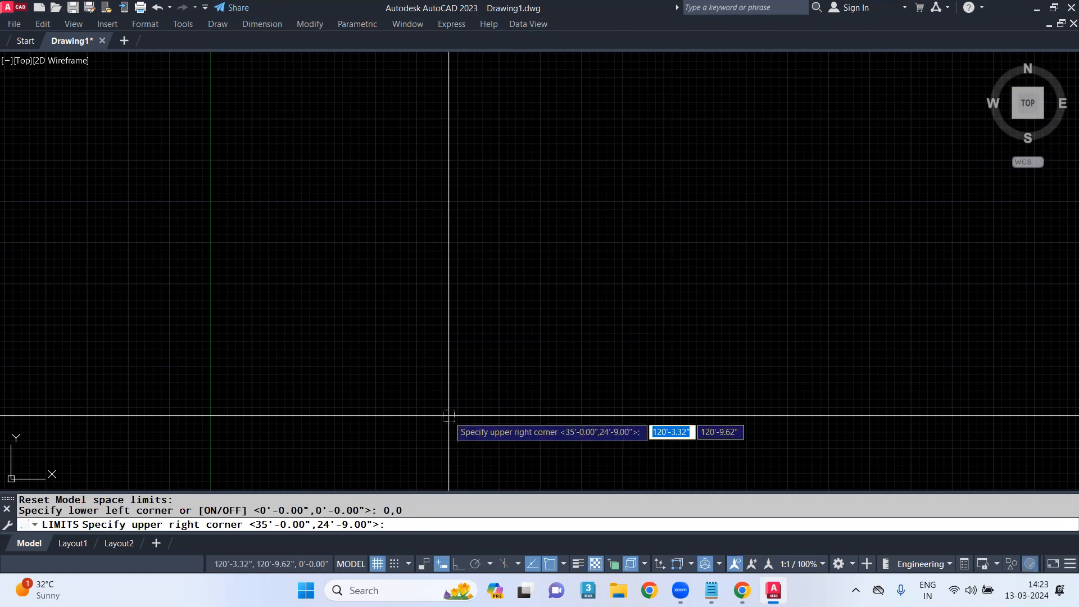
pyautogui.write('200')
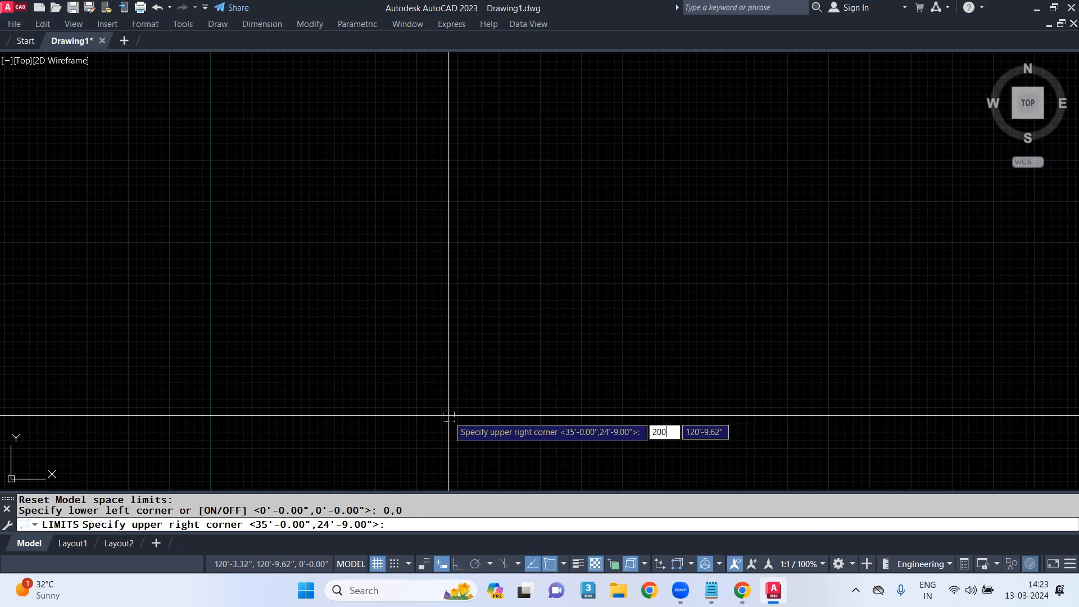
pyautogui.write(',')
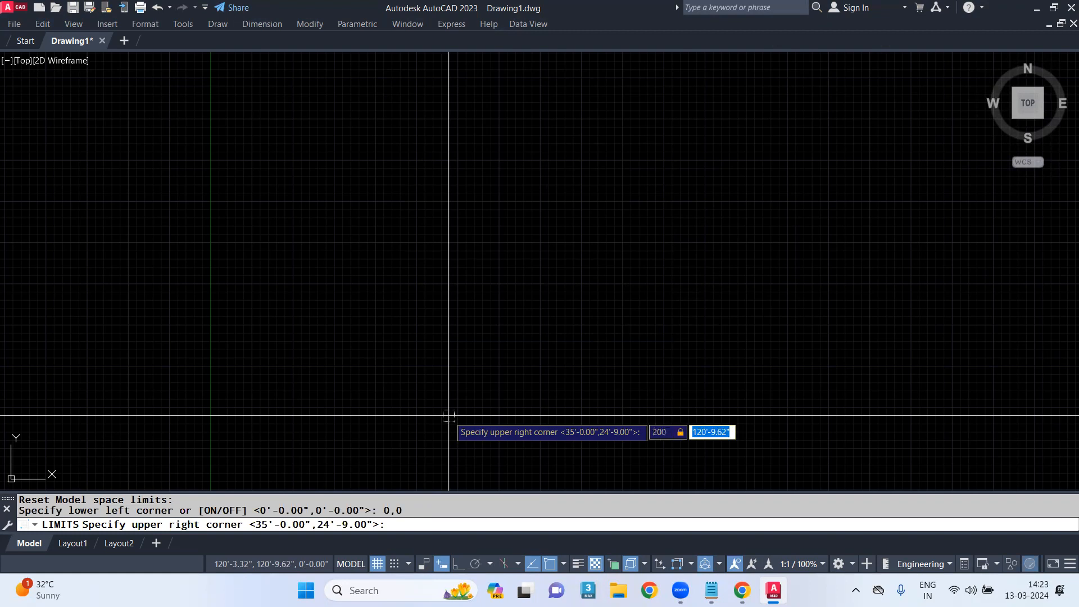
pyautogui.press('Return')
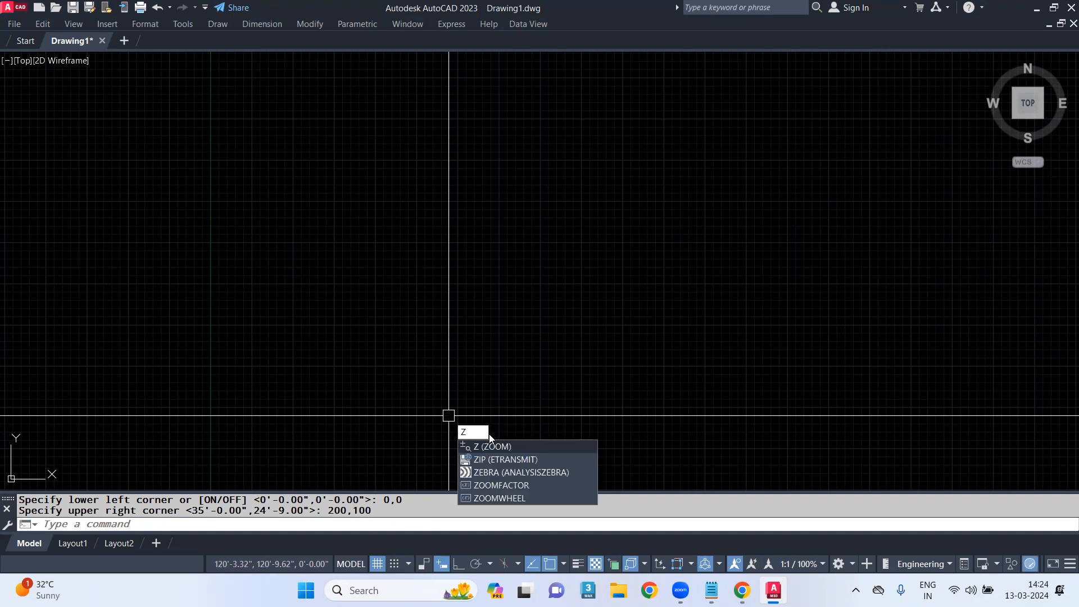
pyautogui.click(506, 447)
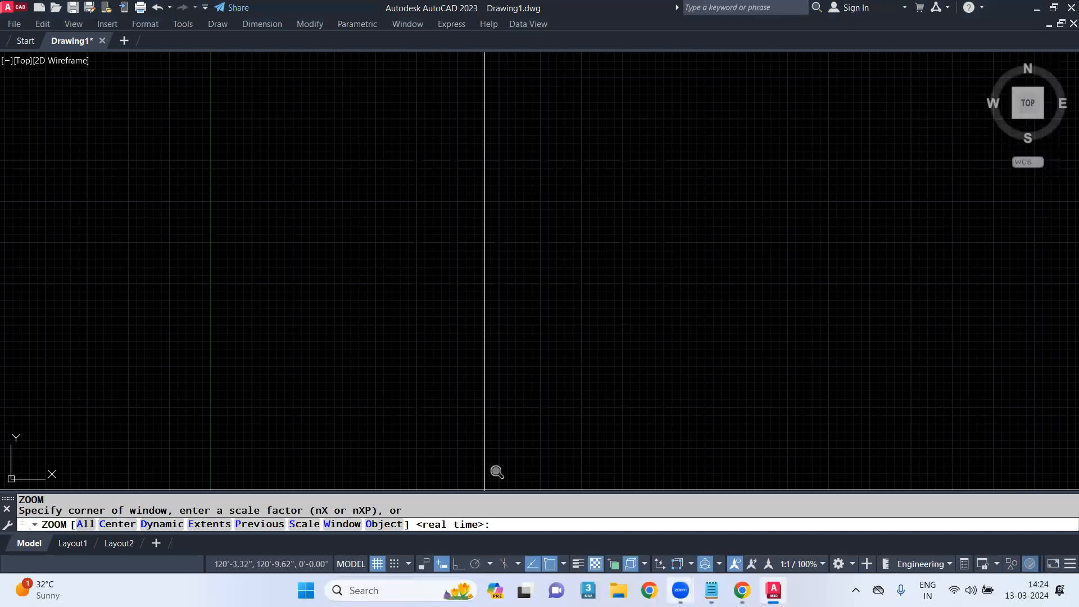
pyautogui.write('A')
pyautogui.press('Return')
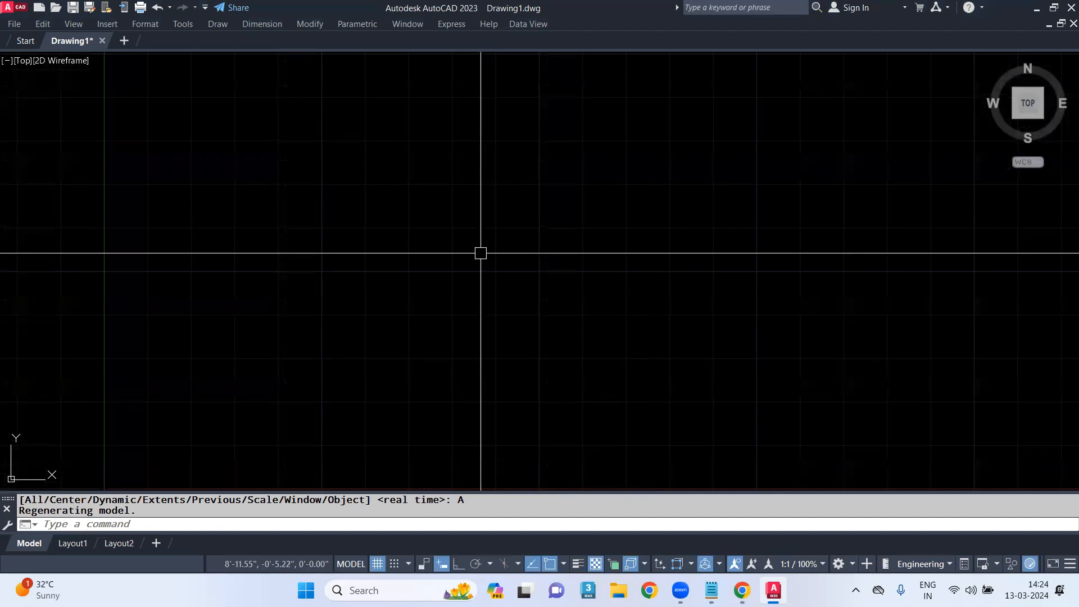
# Start an image attachment and open Picture 008 from the Downloads folder, using the thumbnail view to find it
pyautogui.write('t')
pyautogui.press('Return')
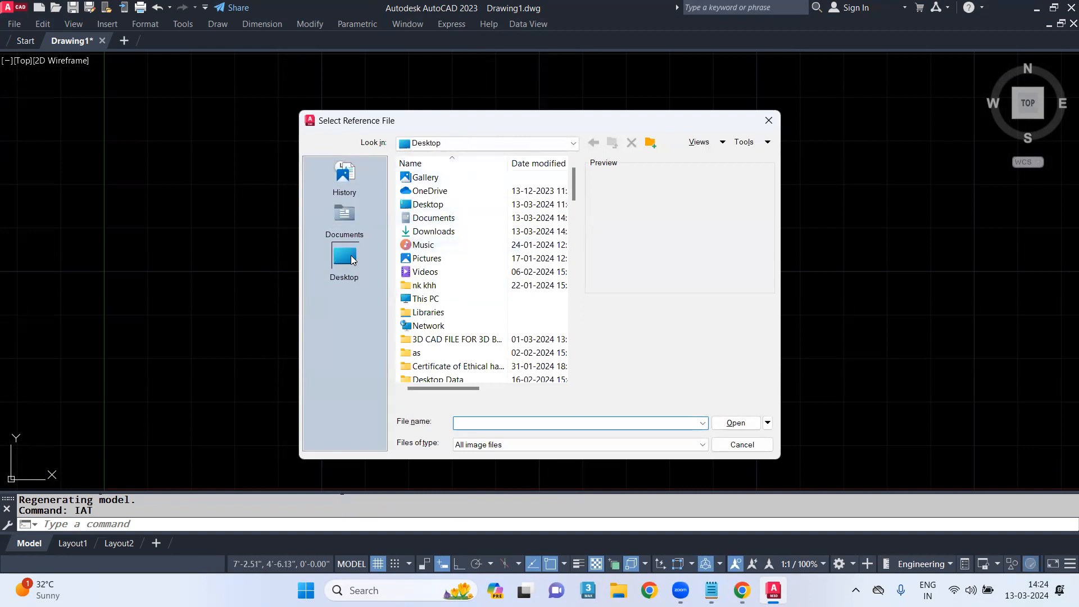
pyautogui.scroll(-5, 483, 281)
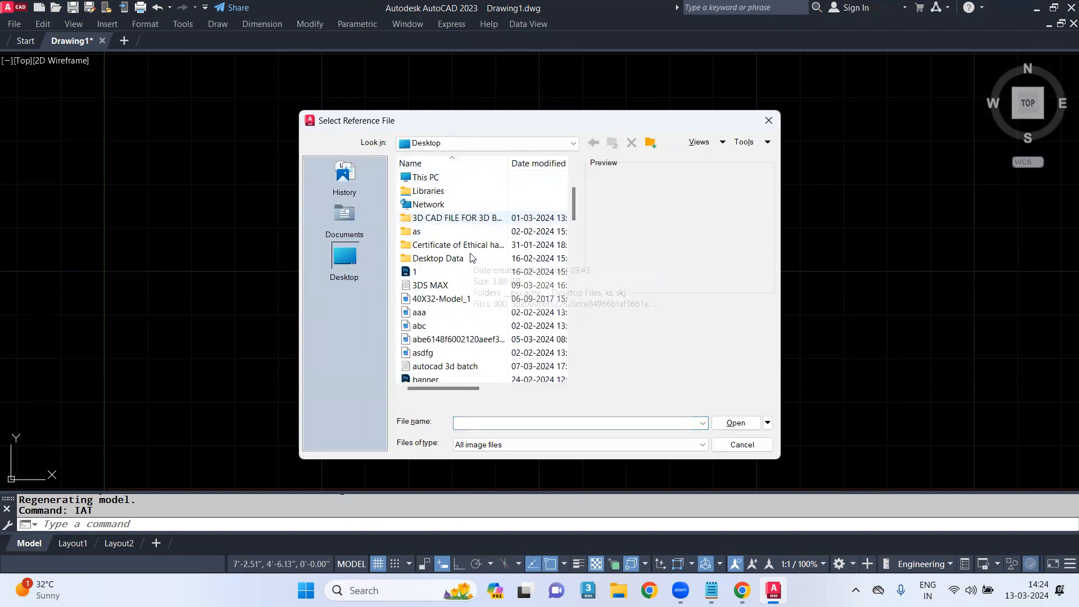
pyautogui.click(724, 142)
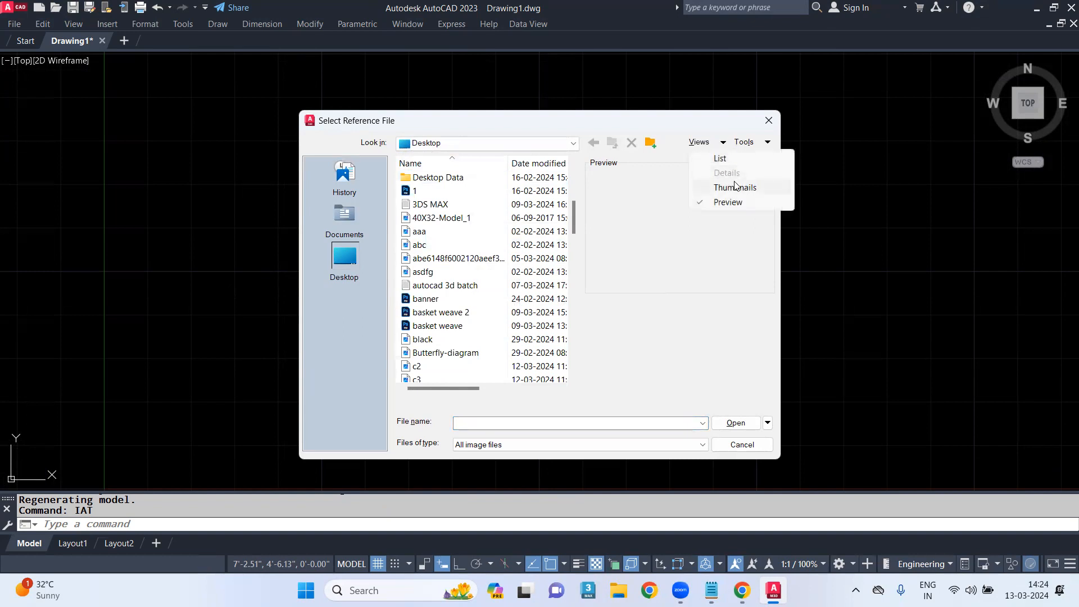
pyautogui.click(735, 187)
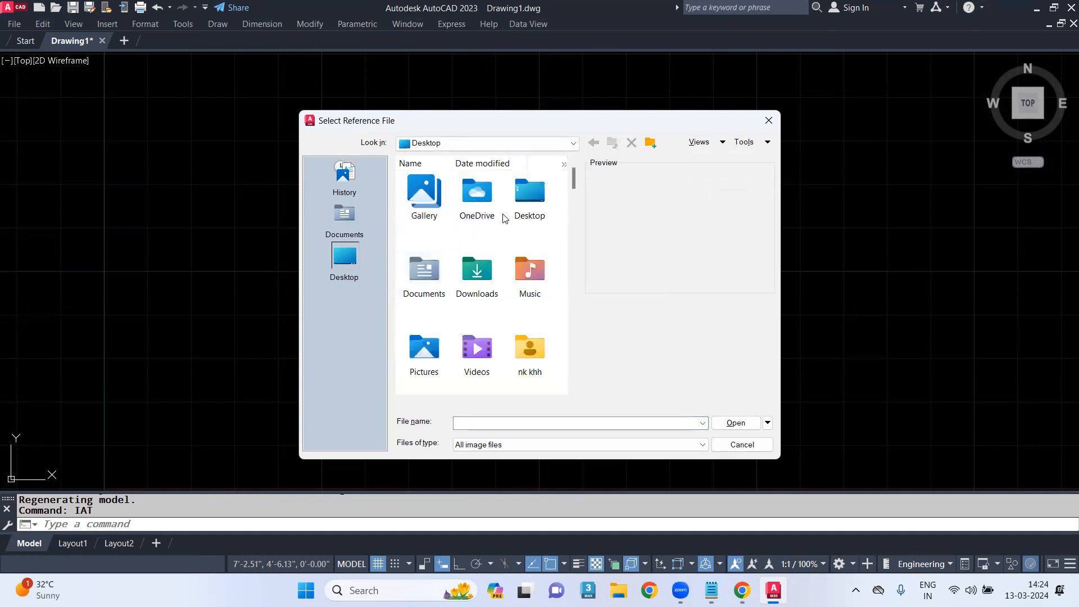
pyautogui.doubleClick(486, 273)
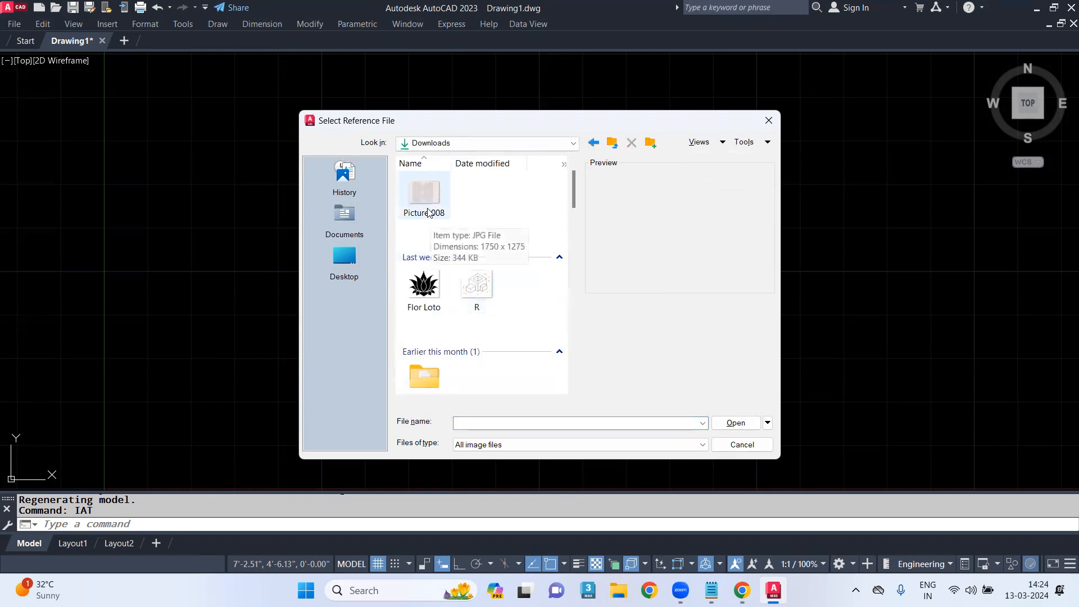
pyautogui.click(427, 213)
pyautogui.click(735, 423)
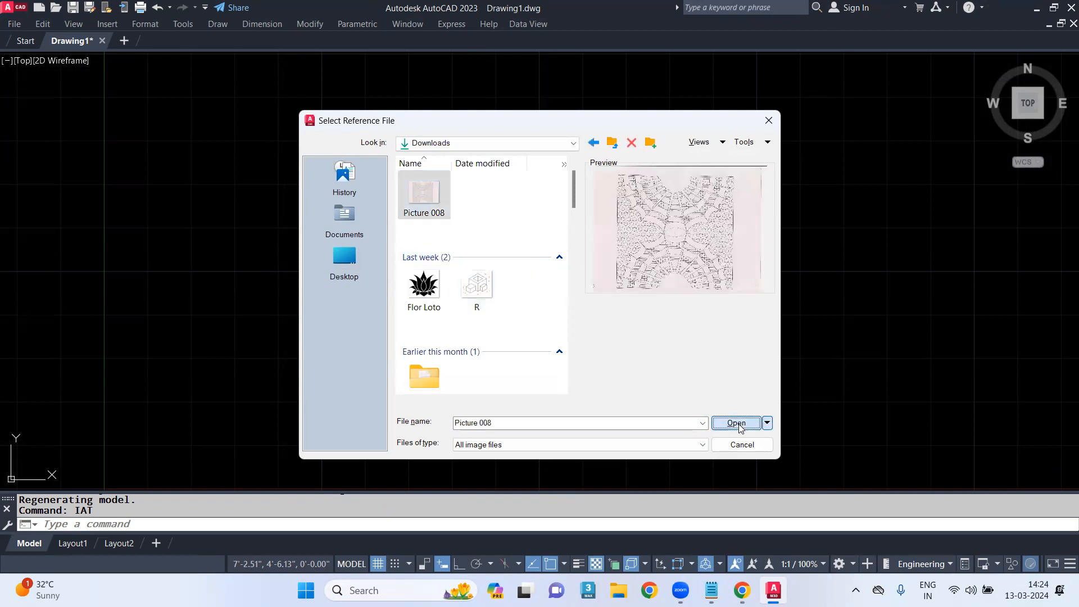
# Place the attached Picture 008 in the empty drawing area with on-screen insertion and a scale factor of 1
pyautogui.click(567, 397)
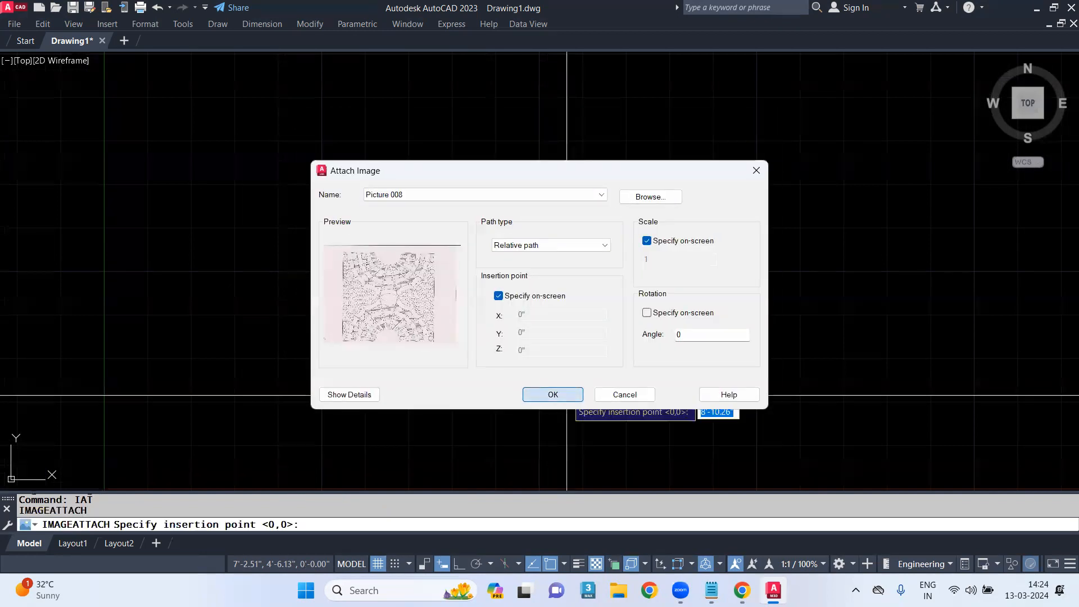
pyautogui.click(489, 387)
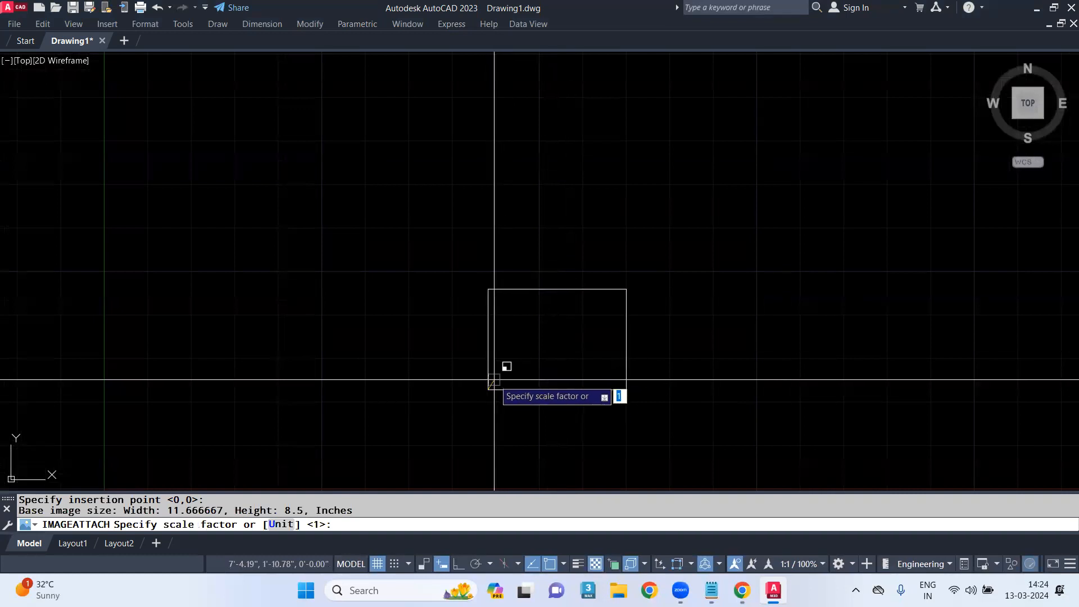
pyautogui.press('Return')
pyautogui.scroll(4, 543, 294)
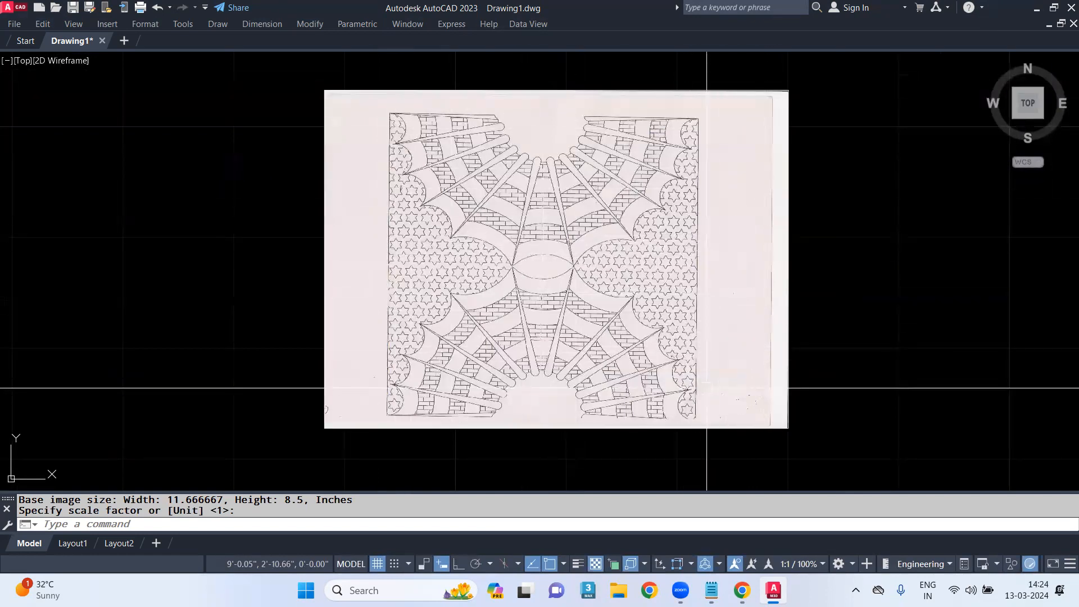
# Clip the attached image with a new rectangular boundary around the web, brick and star pattern, cutting off the blank paper margins
pyautogui.write('ICL')
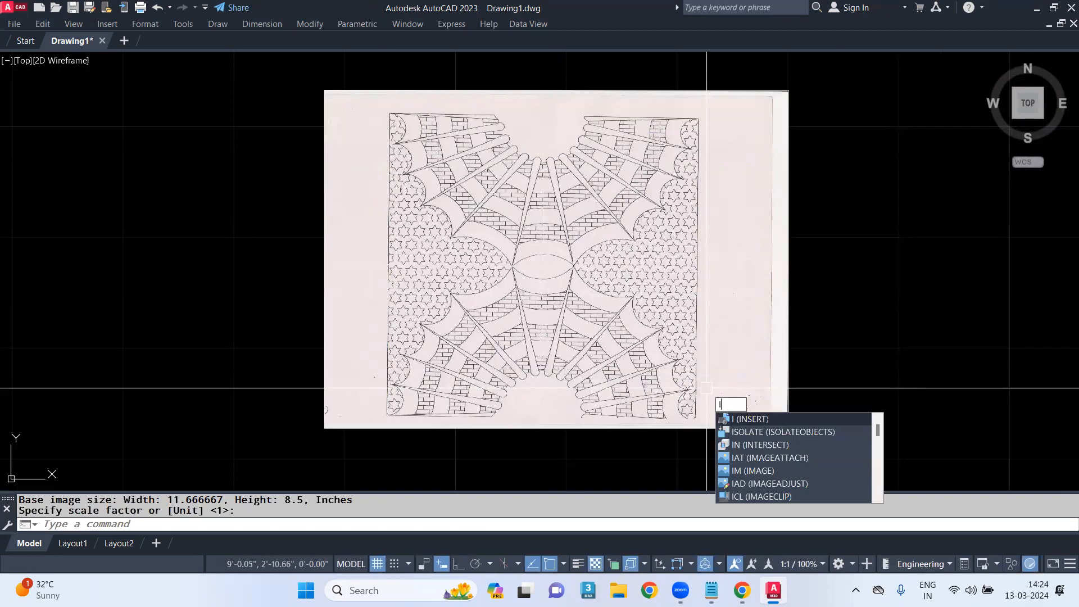
pyautogui.press('Return')
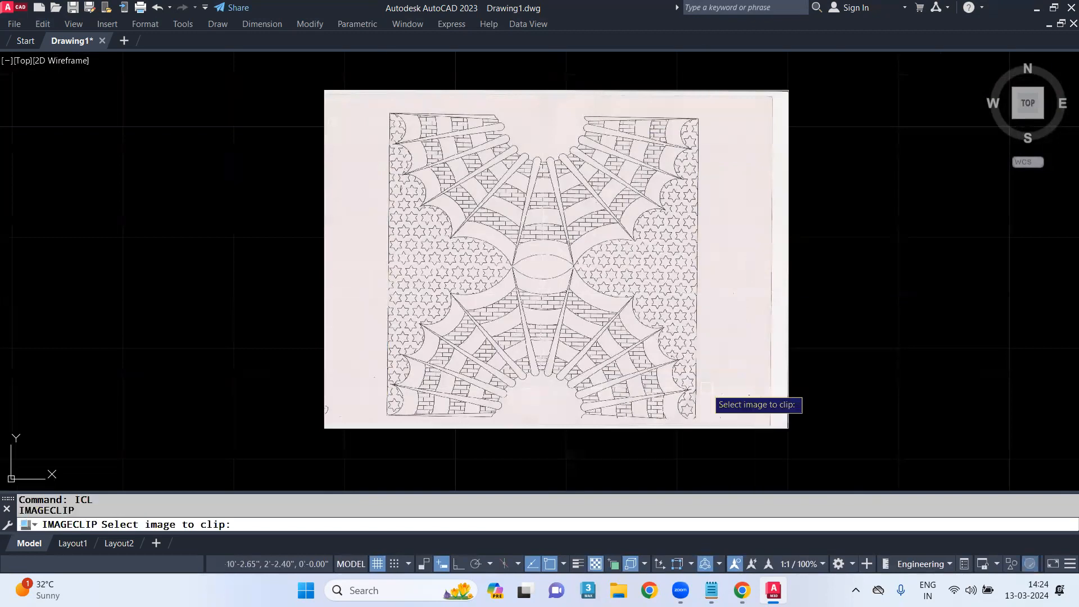
pyautogui.click(863, 252)
pyautogui.click(754, 367)
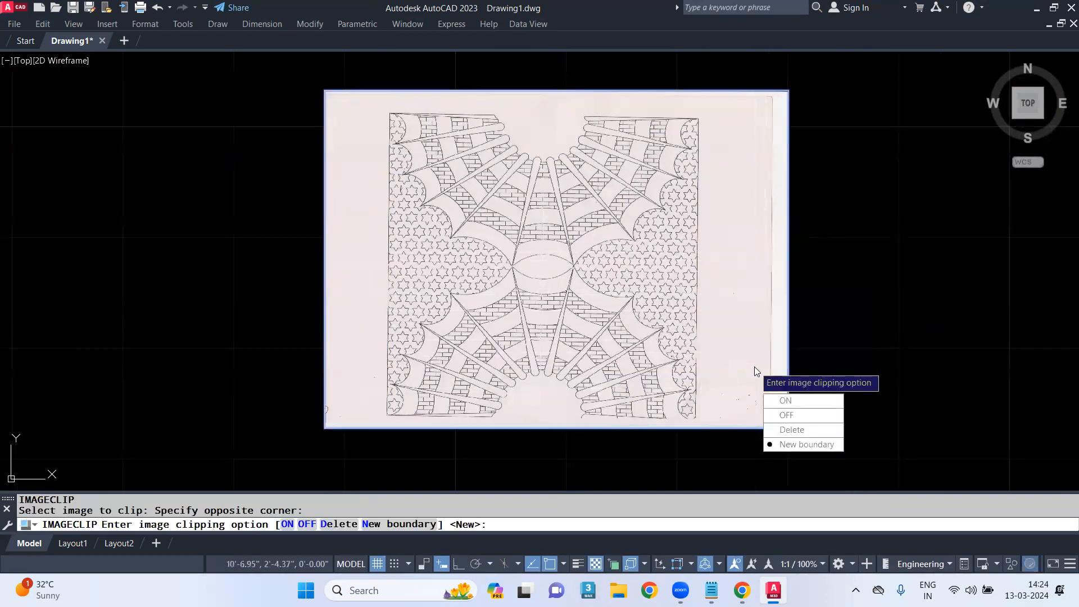
pyautogui.click(824, 443)
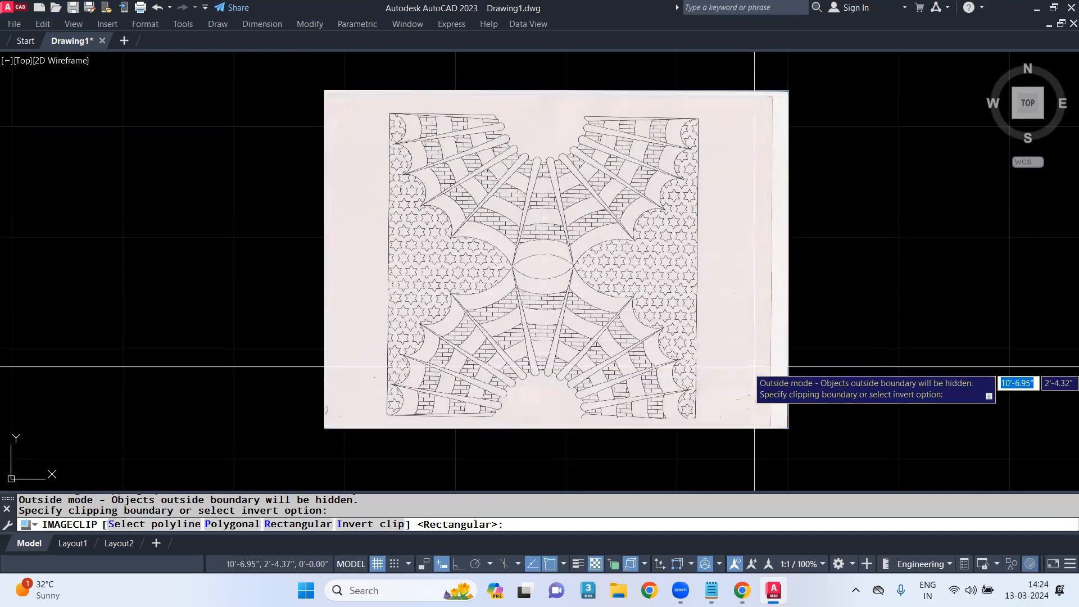
pyautogui.click(302, 524)
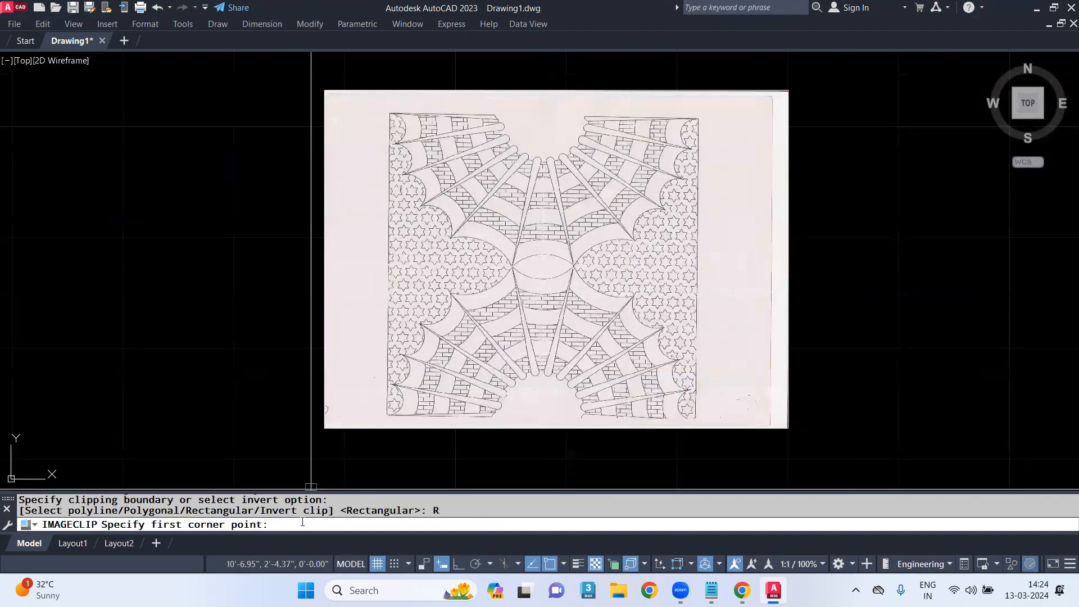
pyautogui.click(699, 117)
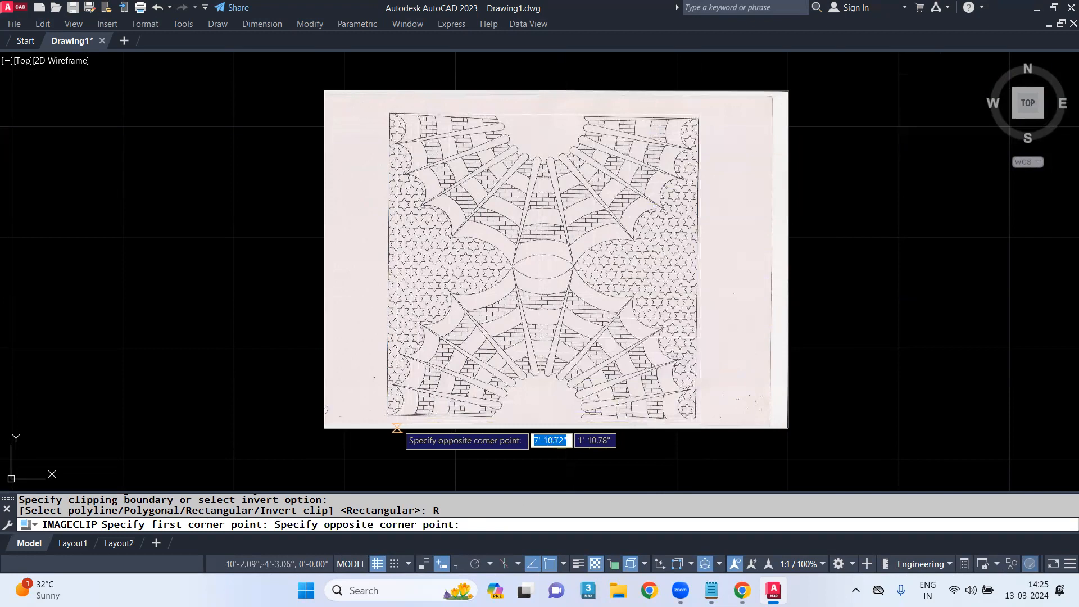
pyautogui.click(378, 418)
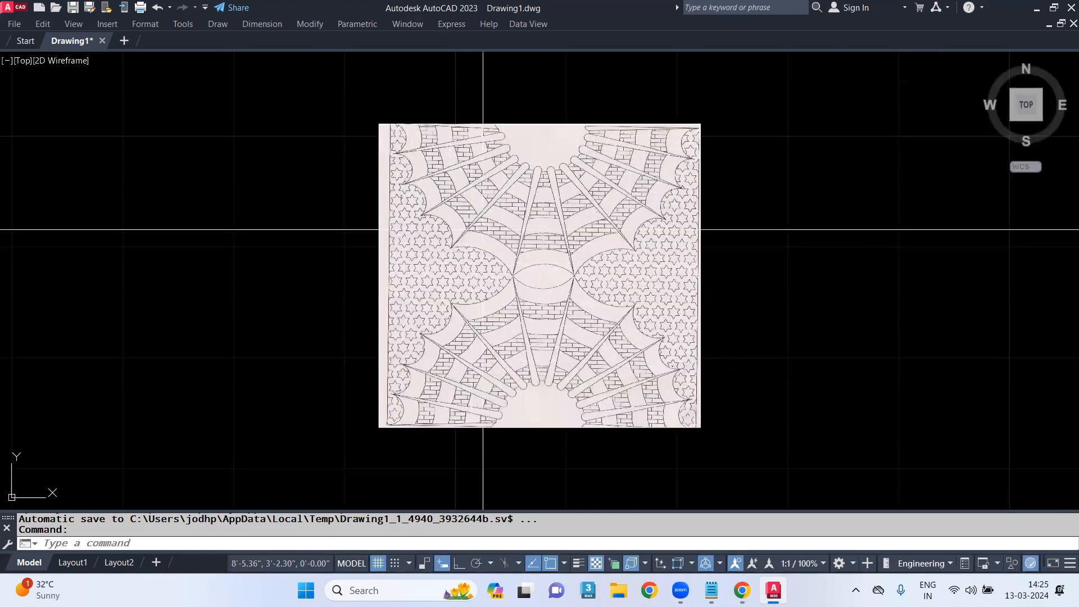
# Adjust the clipped image by setting its fade to 54
pyautogui.write('ad')
pyautogui.press('Return')
pyautogui.click(443, 212)
pyautogui.click(350, 315)
pyautogui.press('Return')
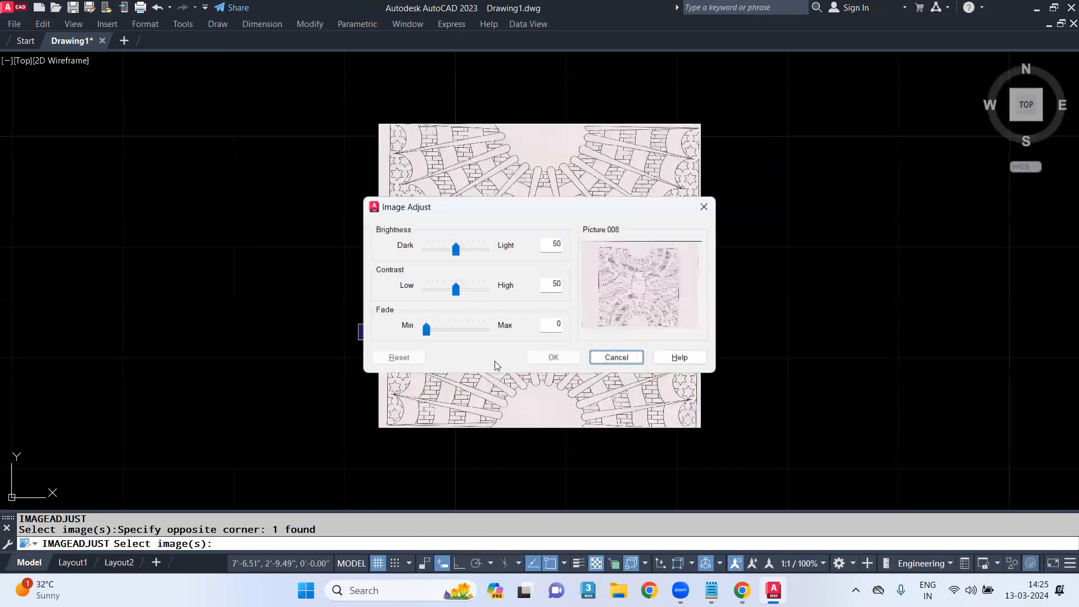
pyautogui.moveTo(425, 330); pyautogui.dragTo(456, 330)
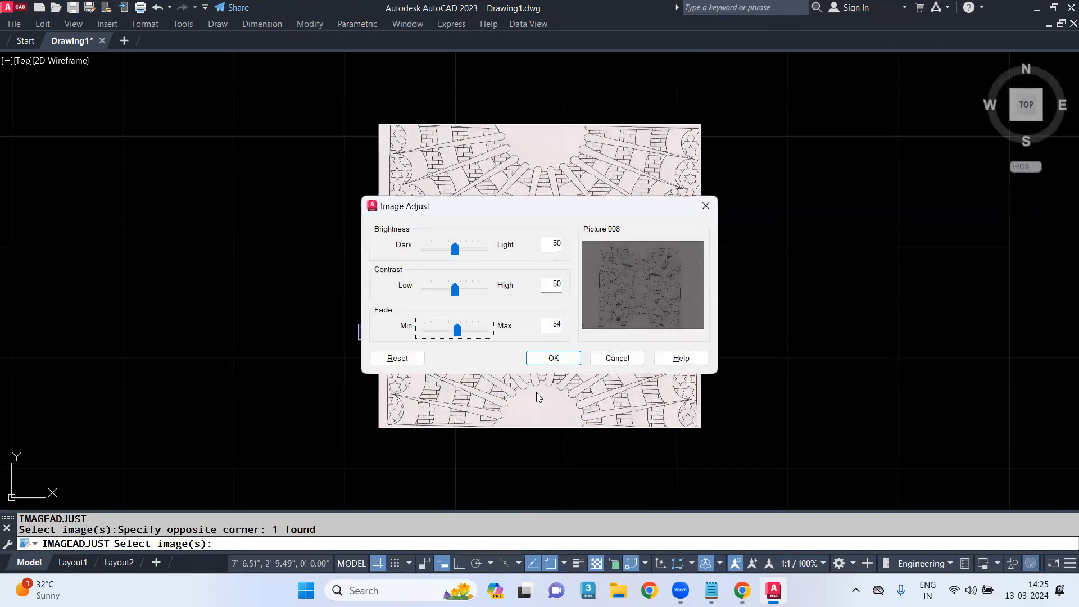
pyautogui.click(554, 359)
pyautogui.scroll(2, 613, 316)
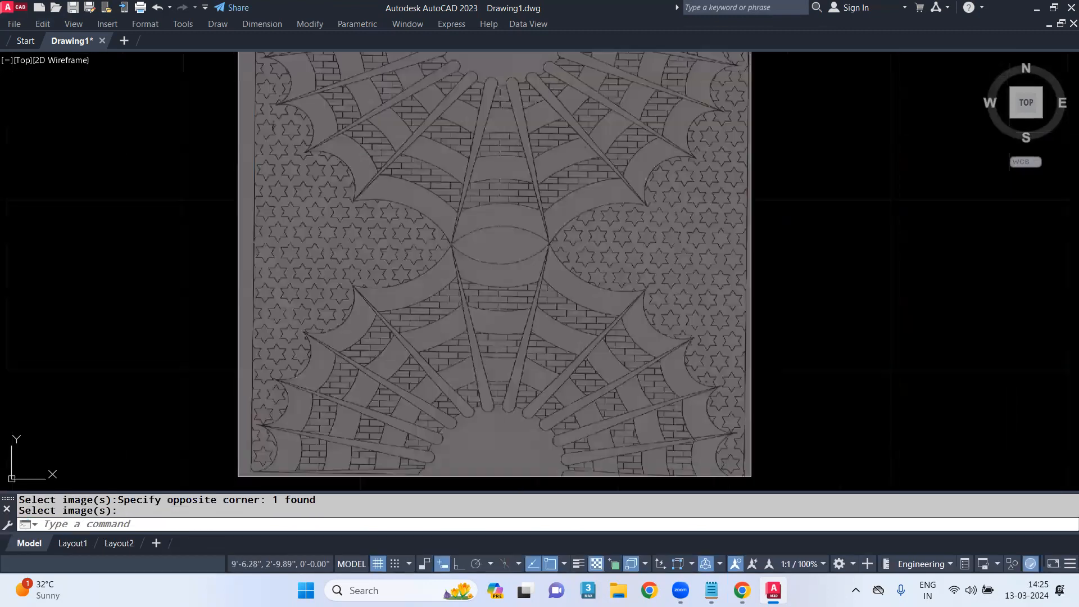
pyautogui.moveTo(613, 316); pyautogui.dragTo(475, 339, button='middle')
pyautogui.scroll(-4, 474, 339)
pyautogui.scroll(2, 438, 286)
pyautogui.scroll(-2, 493, 296)
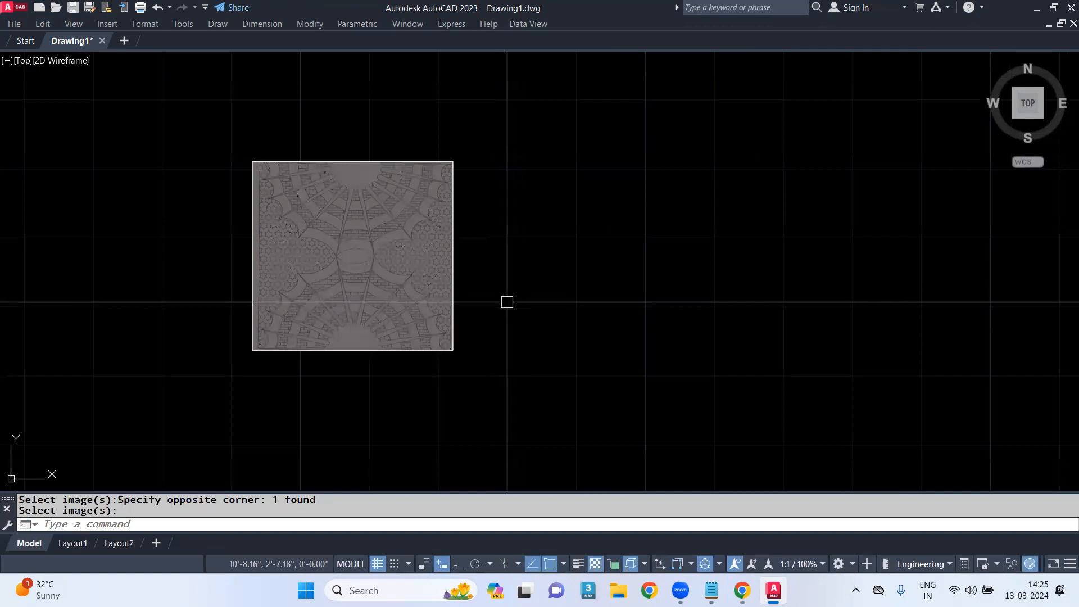
pyautogui.write('c')
pyautogui.press('Return')
pyautogui.scroll(4, 248, 331)
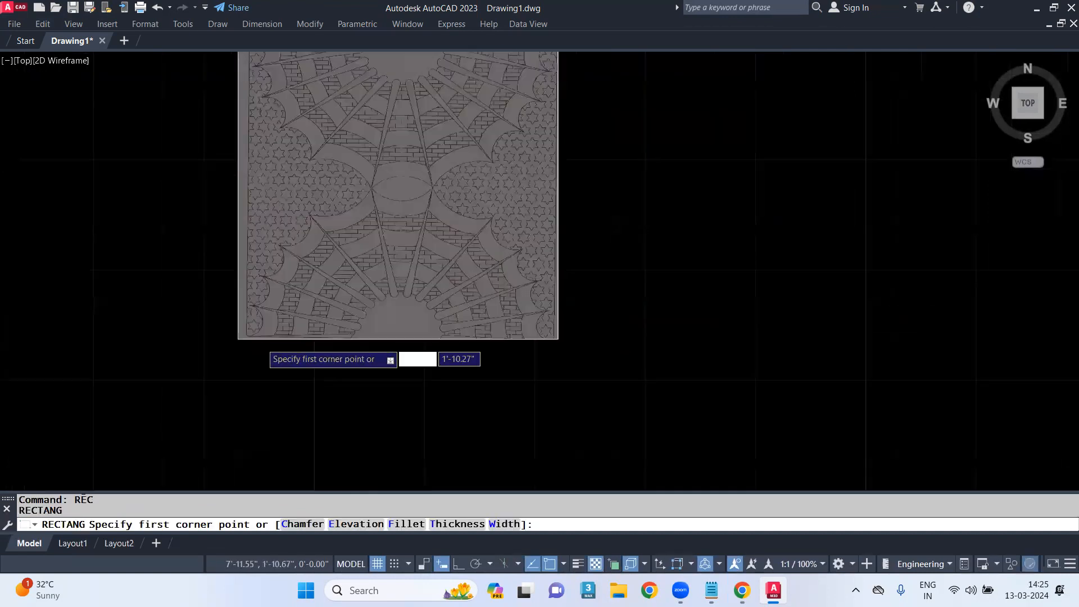
pyautogui.scroll(-4, 619, 337)
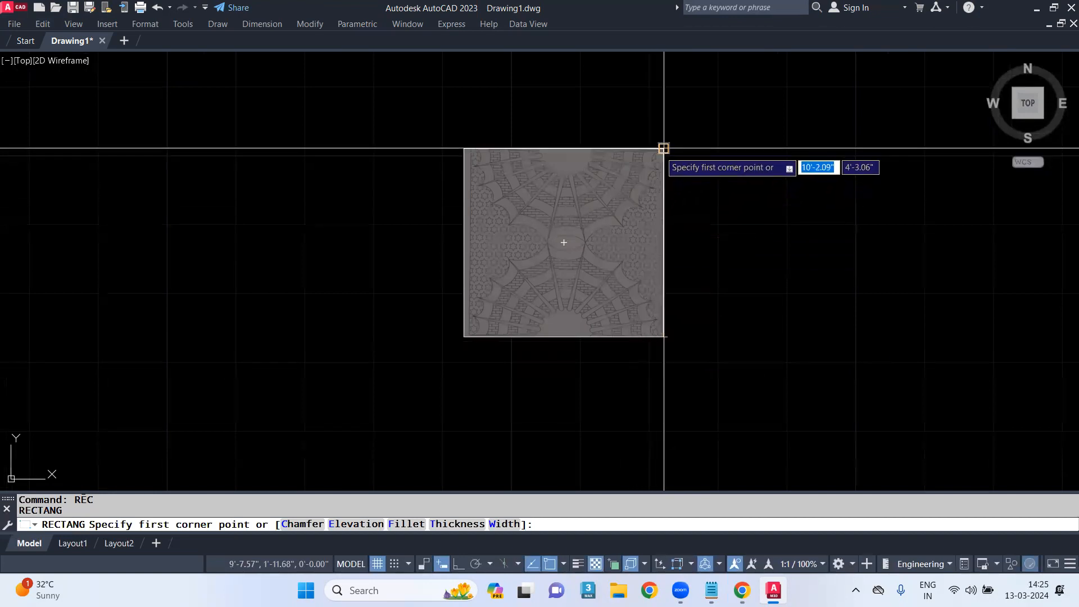
pyautogui.scroll(-2, 741, 253)
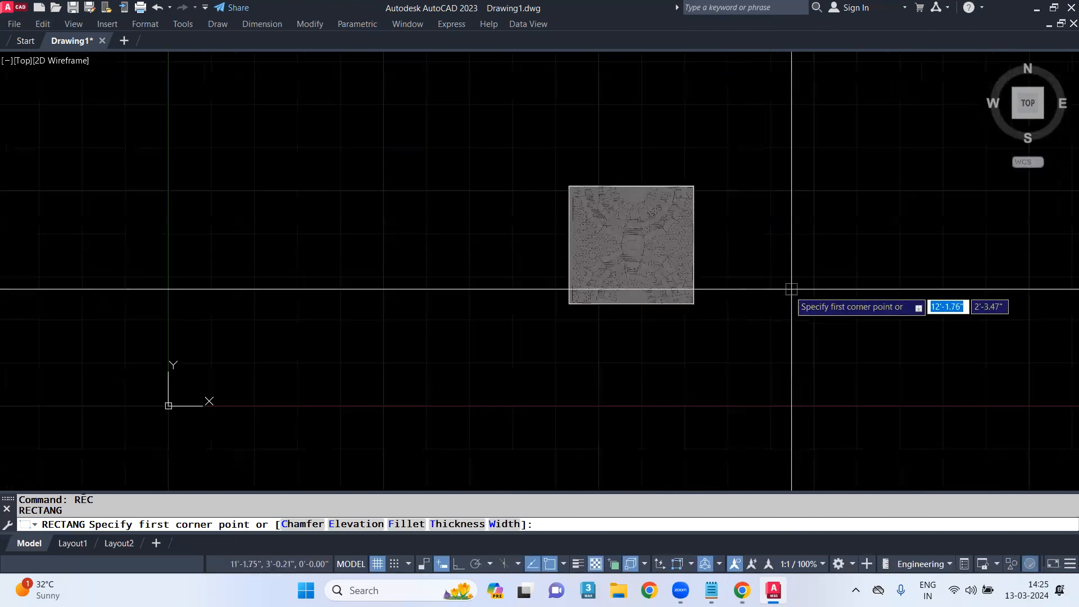
pyautogui.click(739, 298)
pyautogui.write('d')
pyautogui.press('Return')
pyautogui.write('2')
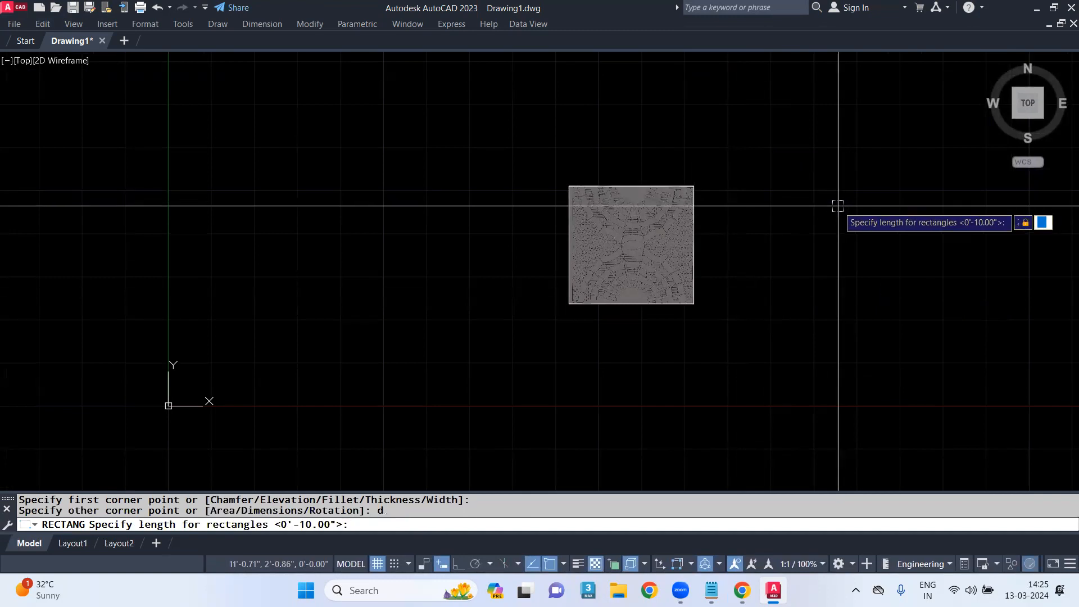
pyautogui.write('4')
pyautogui.press('Tab')
pyautogui.press('Return')
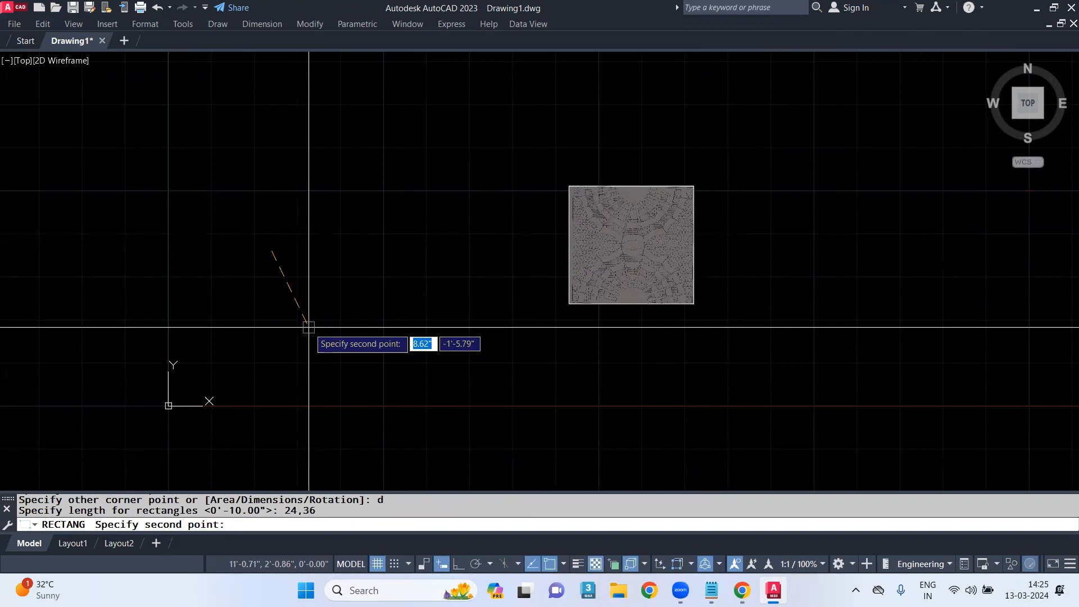
pyautogui.press('Escape')
# Draw a rectangle 24 inches wide and 36 inches high in the empty area to the right of the image
pyautogui.write('rec')
pyautogui.press('Return')
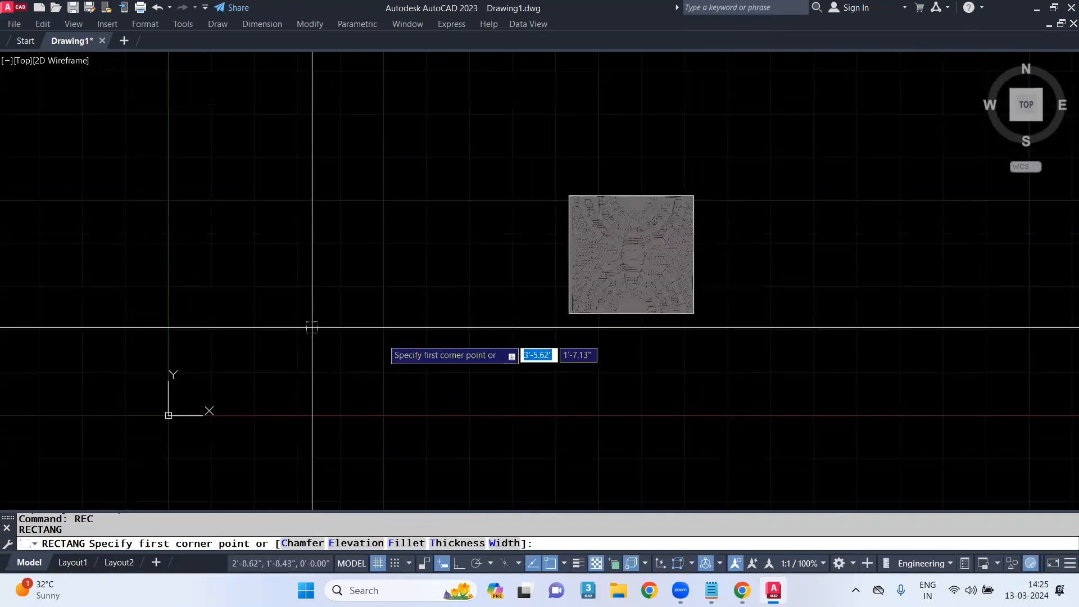
pyautogui.click(753, 320)
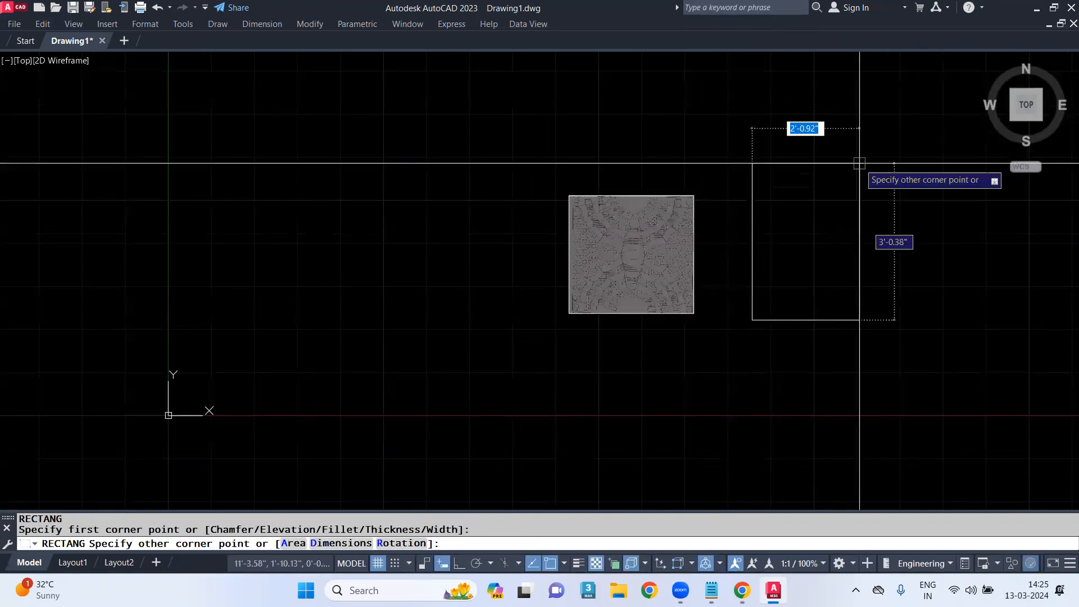
pyautogui.write('@')
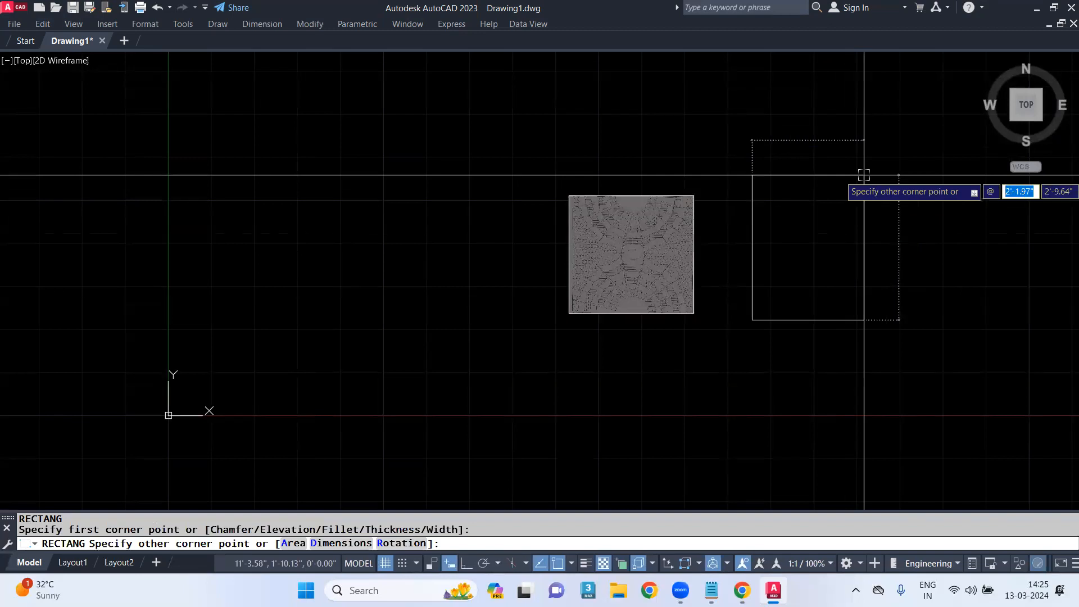
pyautogui.write('24,36')
pyautogui.press('Return')
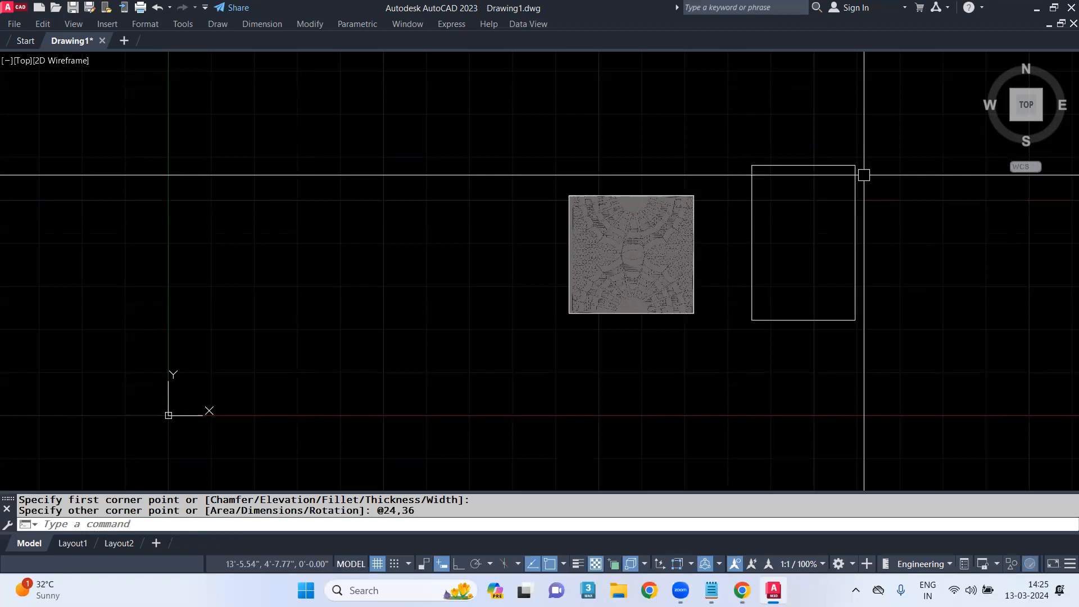
# Try stretching the rectangle's right edge outward by 36 inches, and undo the stretch
pyautogui.scroll(2, 779, 244)
pyautogui.moveTo(779, 244); pyautogui.dragTo(672, 272, button='middle')
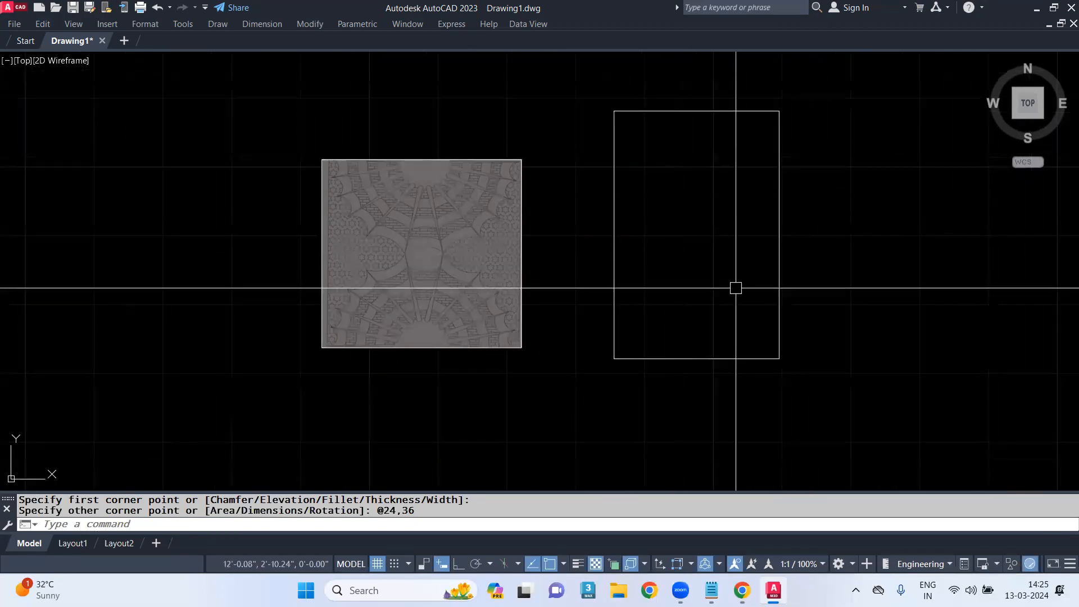
pyautogui.click(780, 267)
pyautogui.click(780, 235)
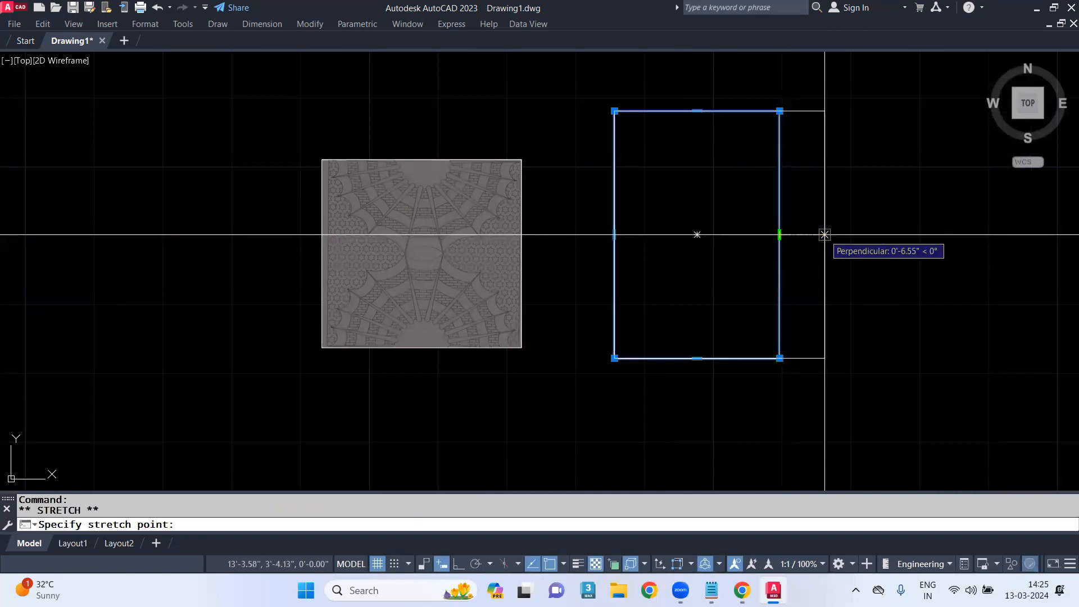
pyautogui.write('36')
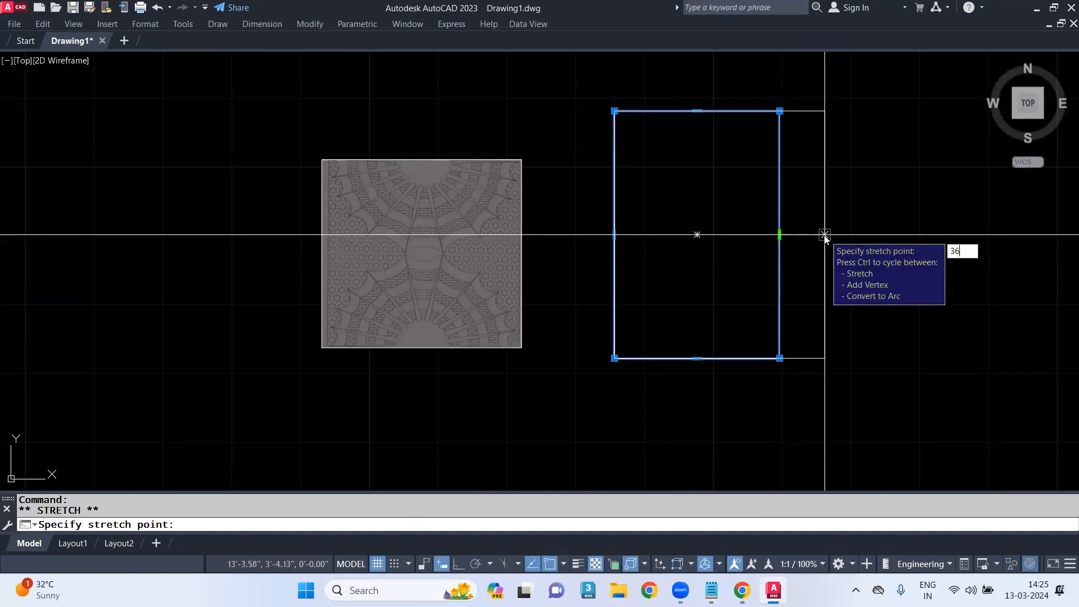
pyautogui.press('Return')
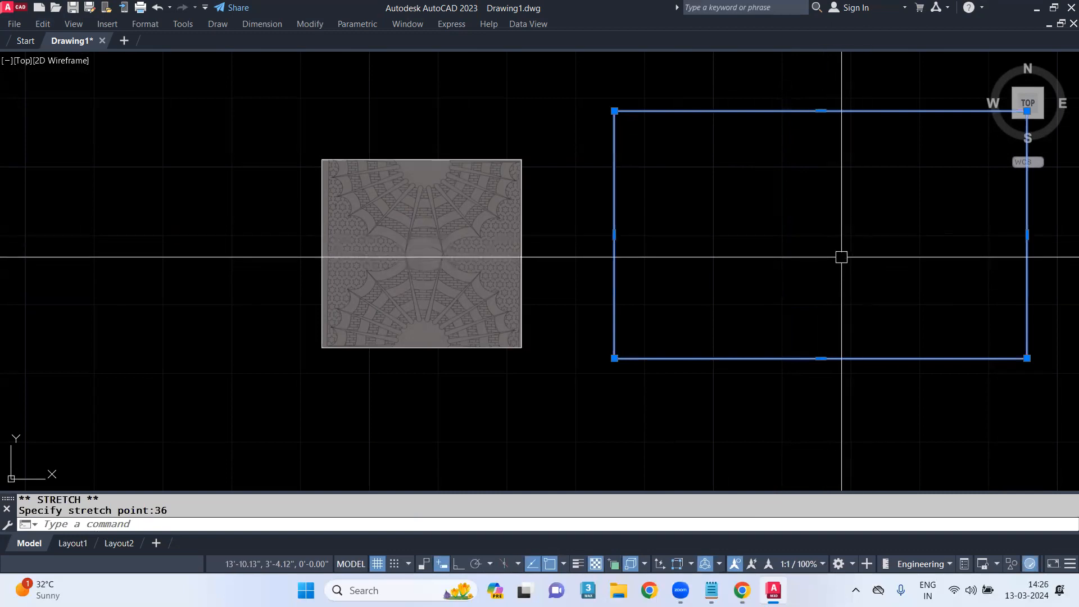
pyautogui.hotkey('ctrl', 'z')
# Stretch the rectangle's right edge outward by 12 inches
pyautogui.click(780, 225)
pyautogui.click(779, 235)
pyautogui.write('12')
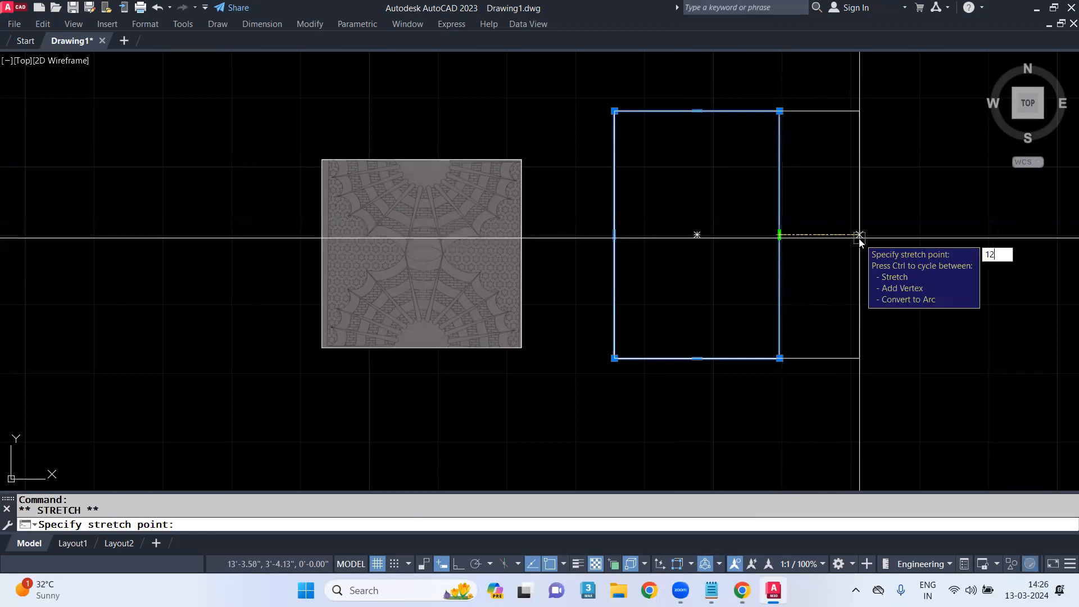
pyautogui.press('Return')
pyautogui.press('Escape')
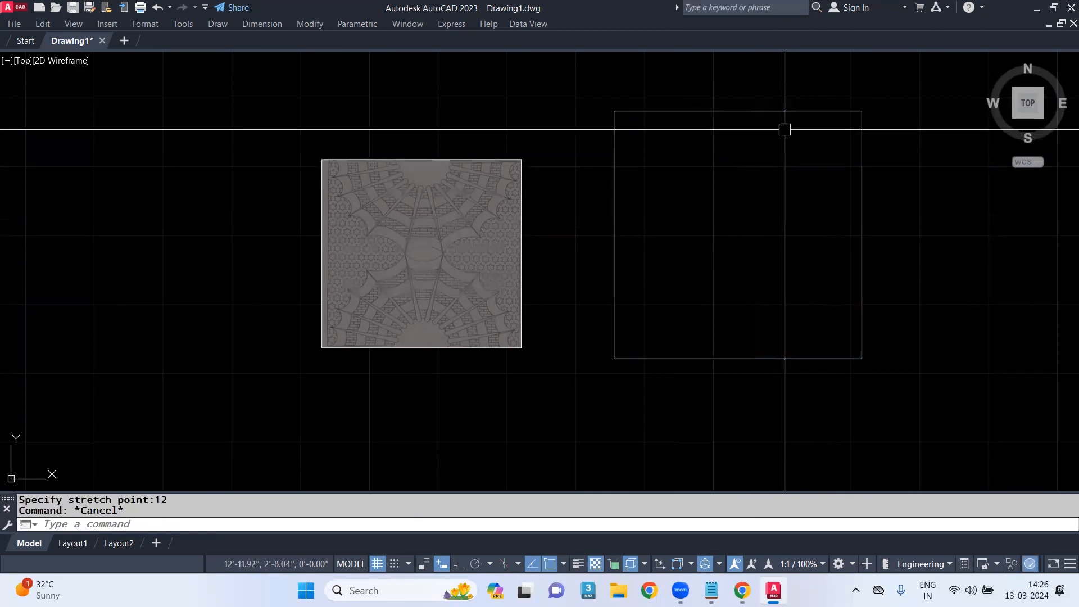
# Draw a horizontal line across the square between the midpoints of its left and right edges
pyautogui.moveTo(766, 190); pyautogui.dragTo(703, 163, button='middle')
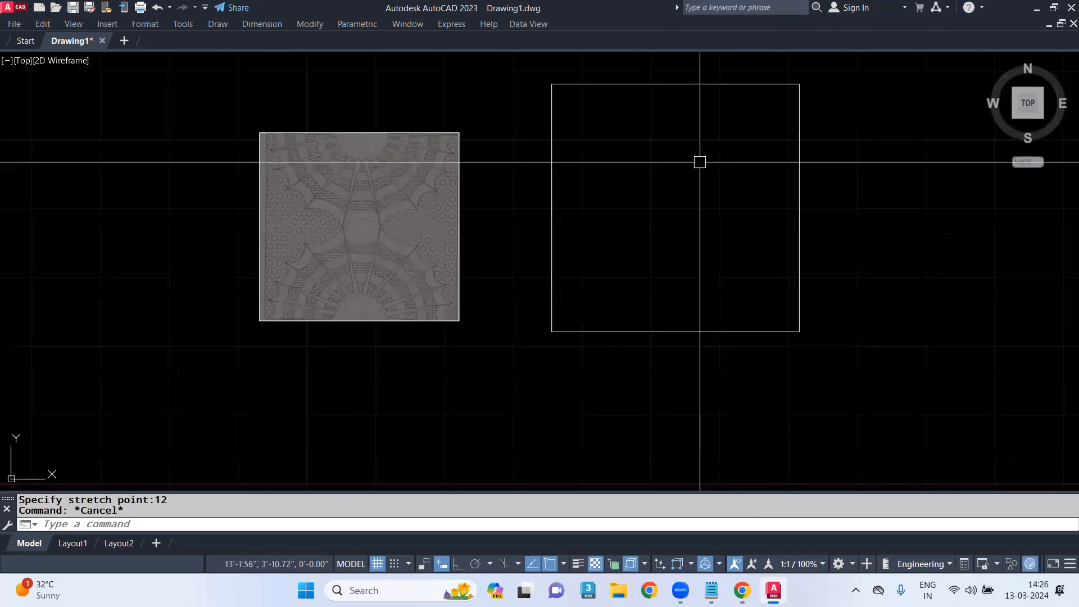
pyautogui.write('l')
pyautogui.press('Return')
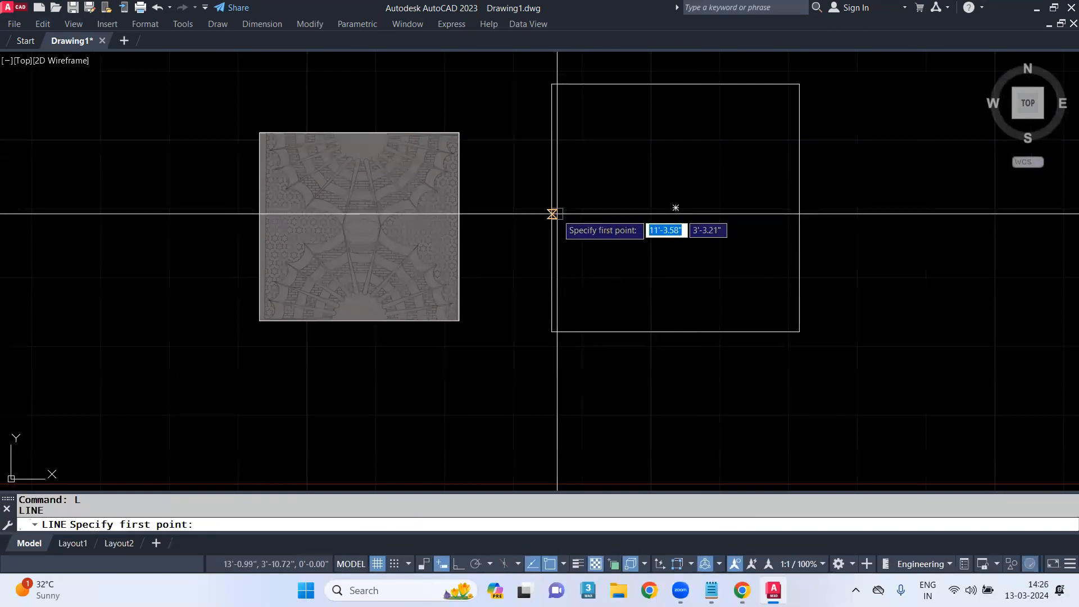
pyautogui.click(552, 207)
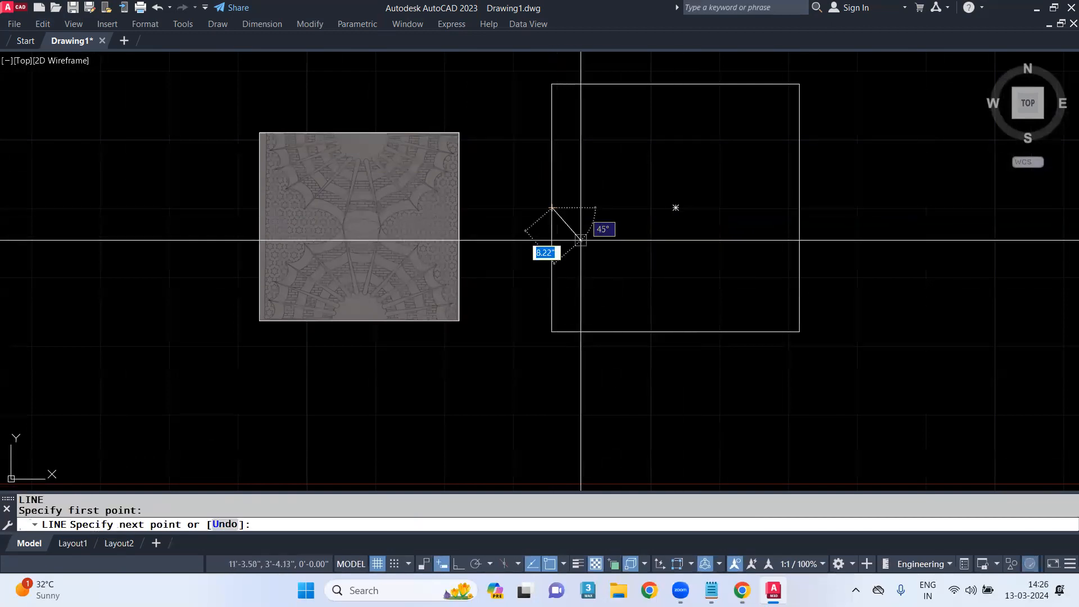
pyautogui.click(800, 207)
pyautogui.press('Return')
# Trim away the upper half of the square above the horizontal middle line
pyautogui.write('tr')
pyautogui.press('Return')
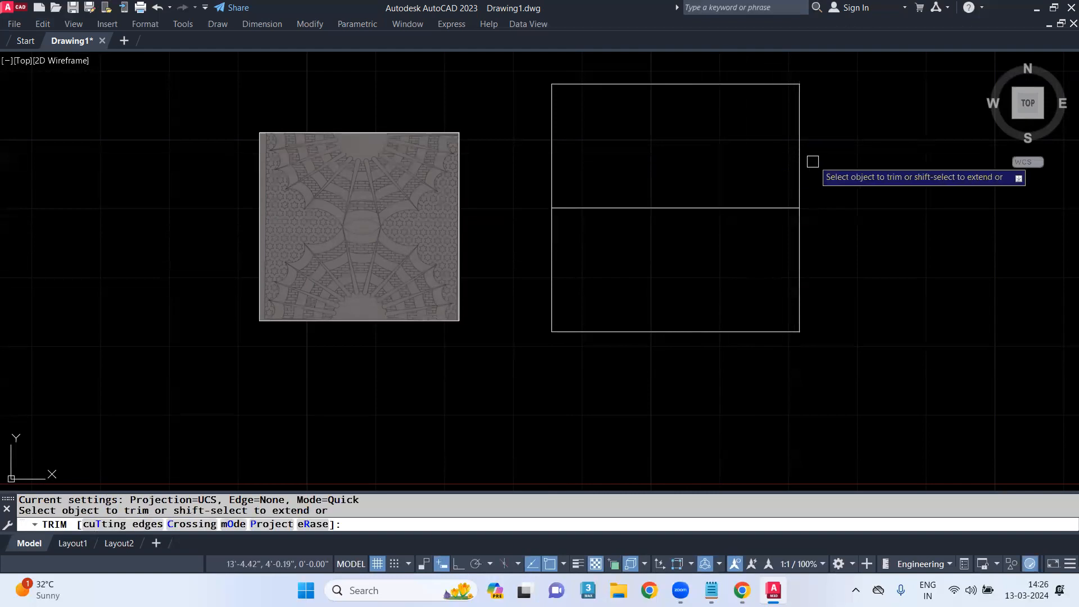
pyautogui.click(800, 163)
pyautogui.click(551, 163)
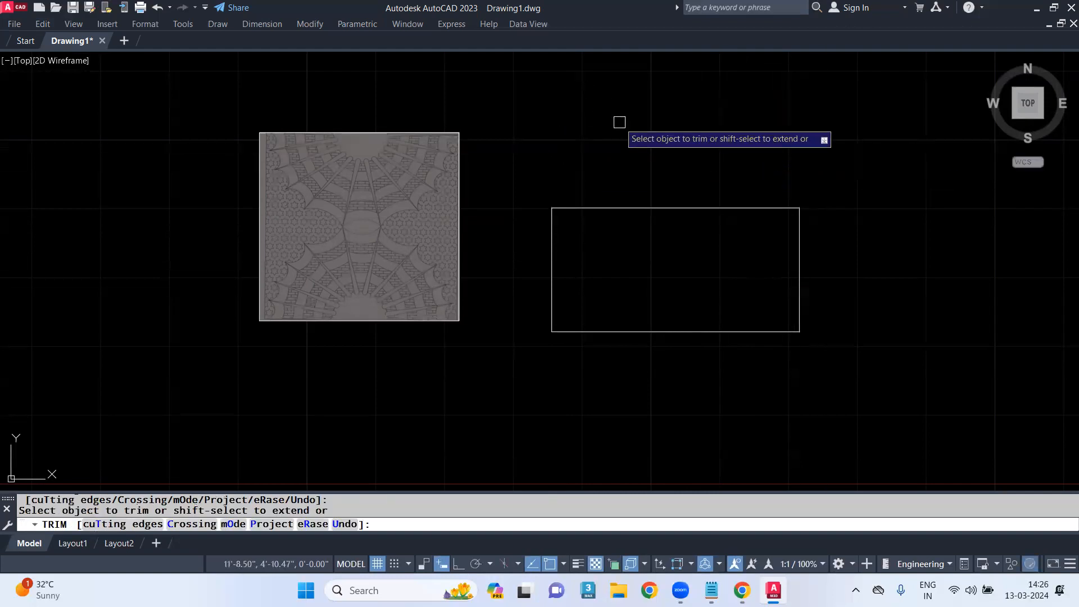
pyautogui.press('Escape')
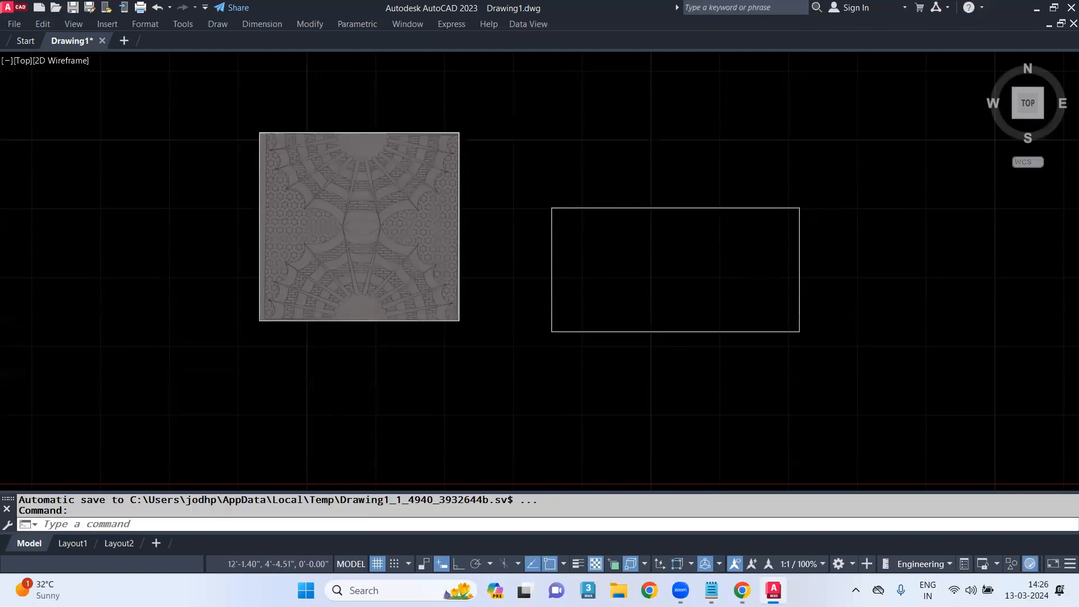
# Draw a circle with a 5-inch radius centred on the midpoint of the outline's bottom edge
pyautogui.scroll(4, 365, 302)
pyautogui.scroll(-5, 350, 292)
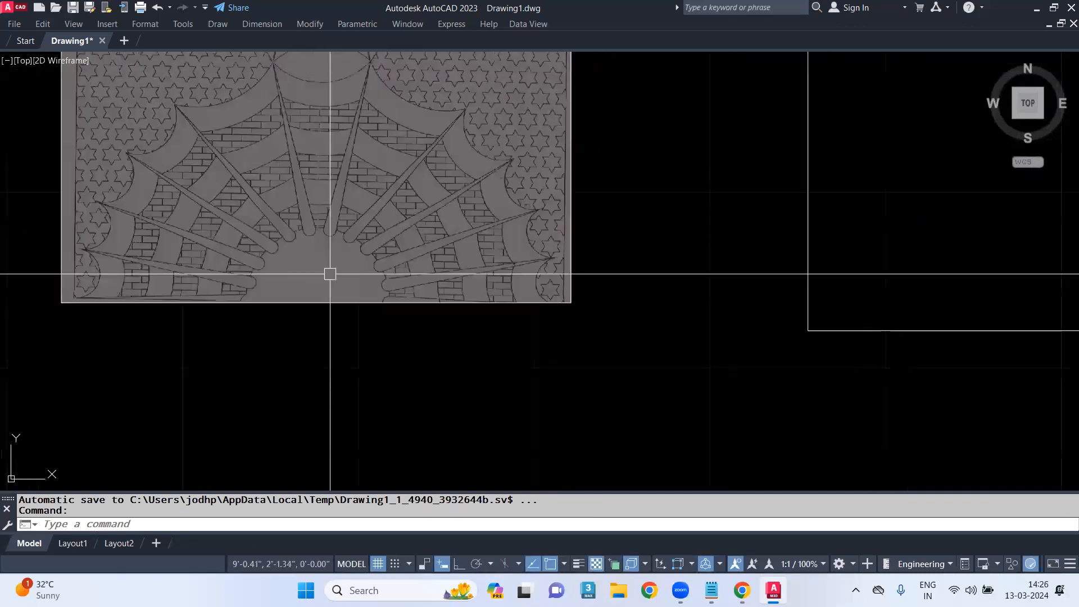
pyautogui.write('c')
pyautogui.press('Return')
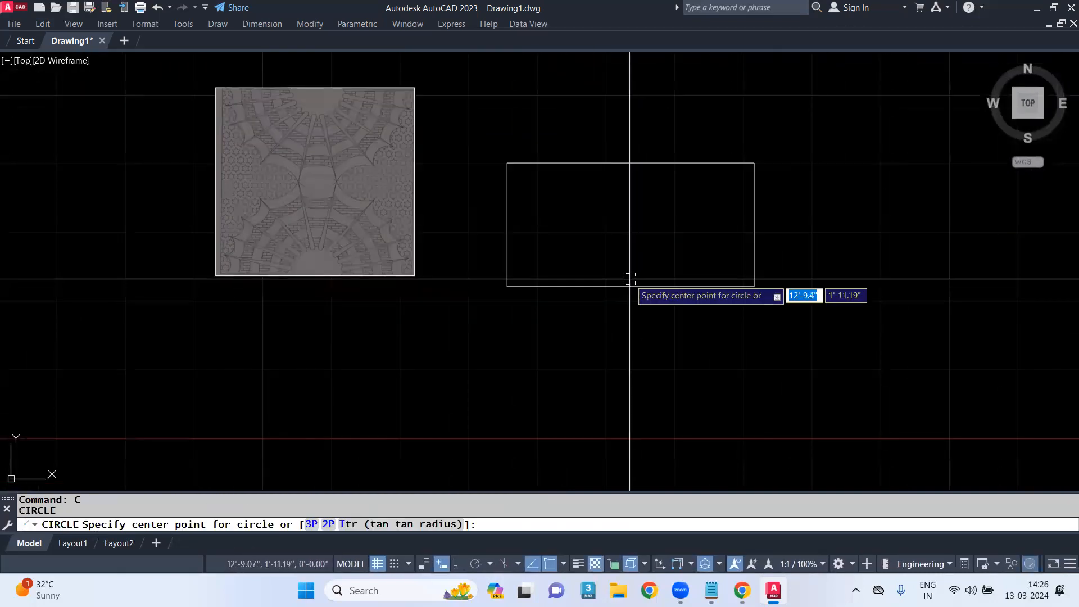
pyautogui.click(630, 286)
pyautogui.scroll(4, 630, 286)
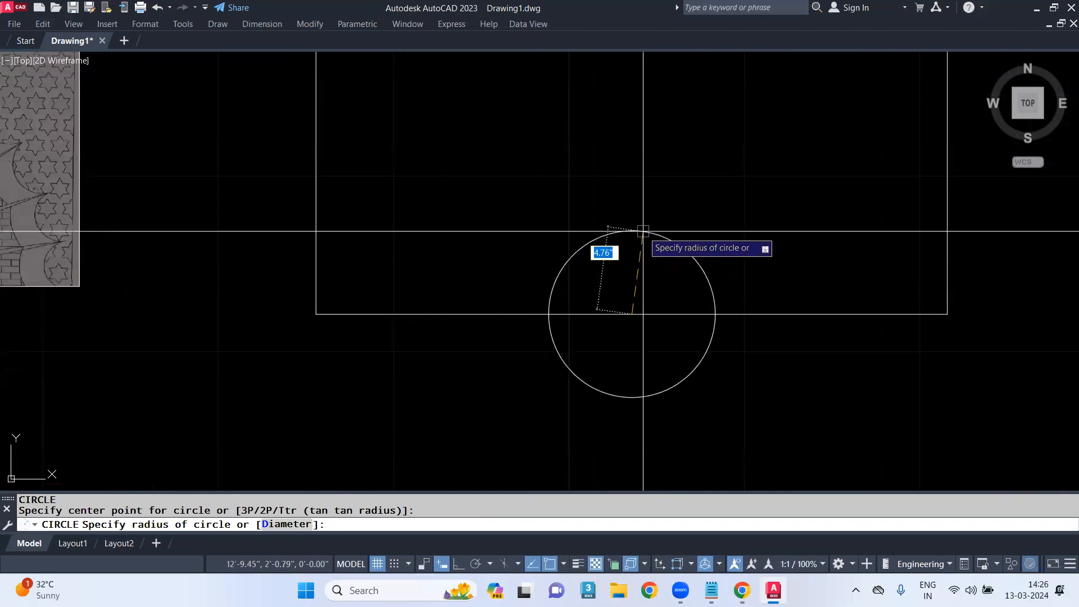
pyautogui.scroll(-2, 641, 230)
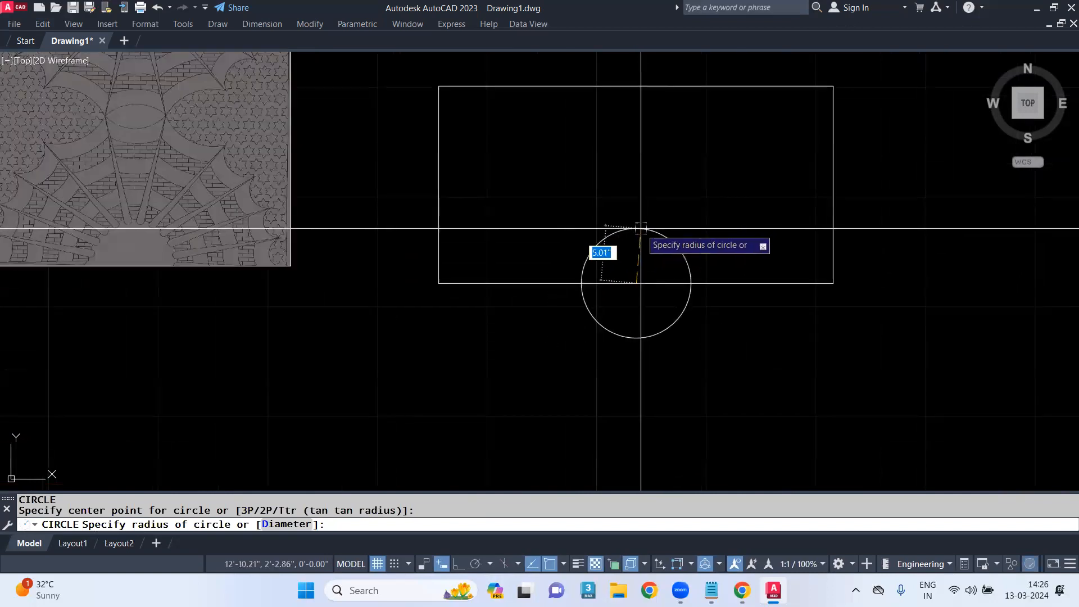
pyautogui.press('Return')
# Trim off the part of the circle below the bottom edge, leaving the upper semicircle
pyautogui.write('tr')
pyautogui.press('Return')
pyautogui.click(646, 339)
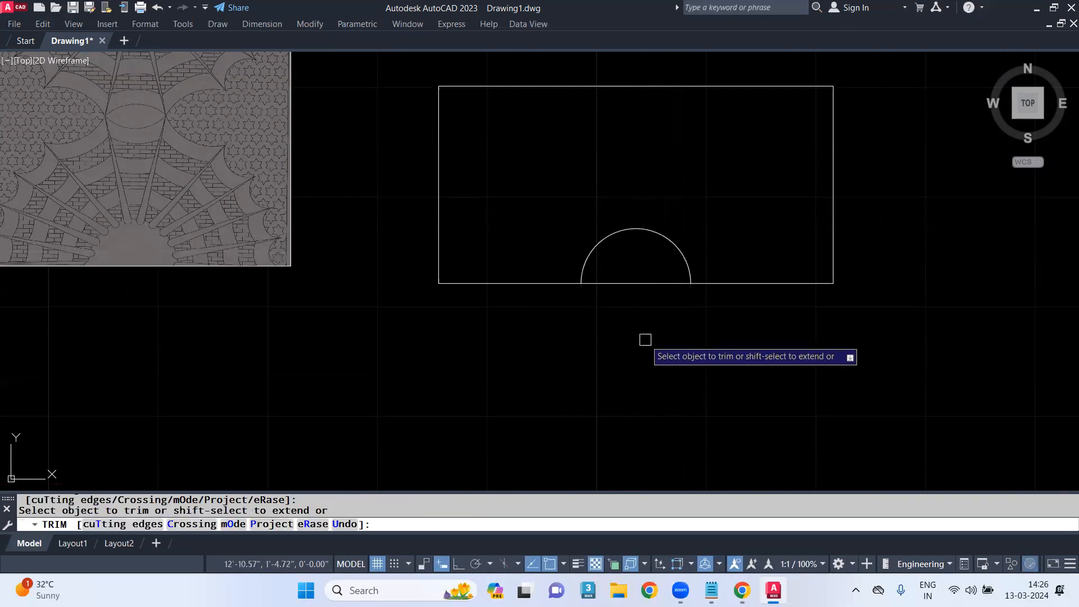
pyautogui.press('Escape')
# Explode the rectangular outline and delete its top and side lines, keeping only the baseline and the semicircle
pyautogui.click(837, 64)
pyautogui.click(745, 111)
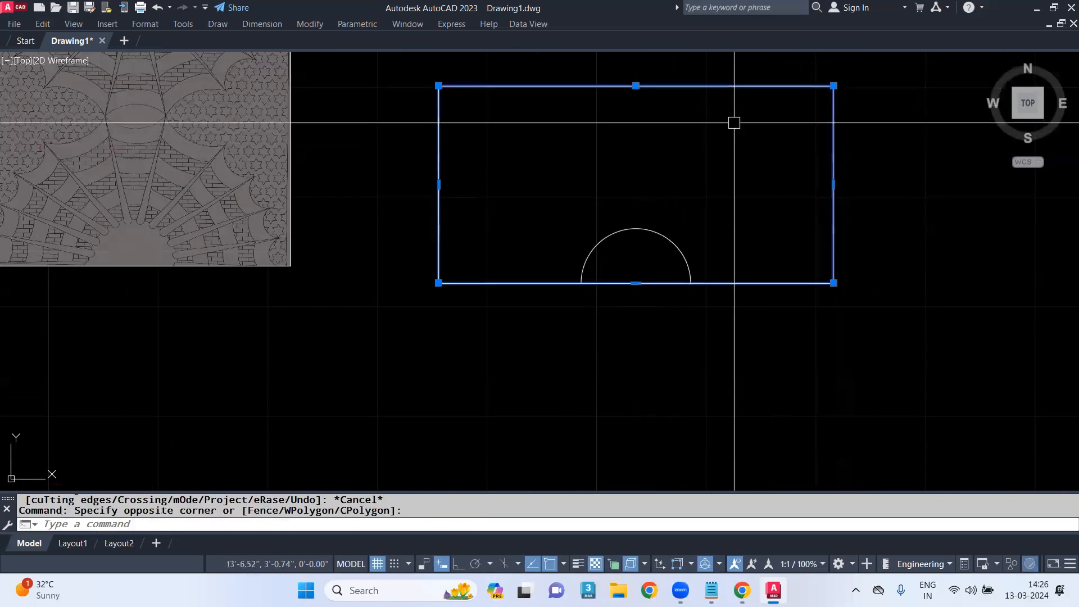
pyautogui.write('x')
pyautogui.press('Return')
pyautogui.click(860, 53)
pyautogui.click(337, 188)
pyautogui.press('Delete')
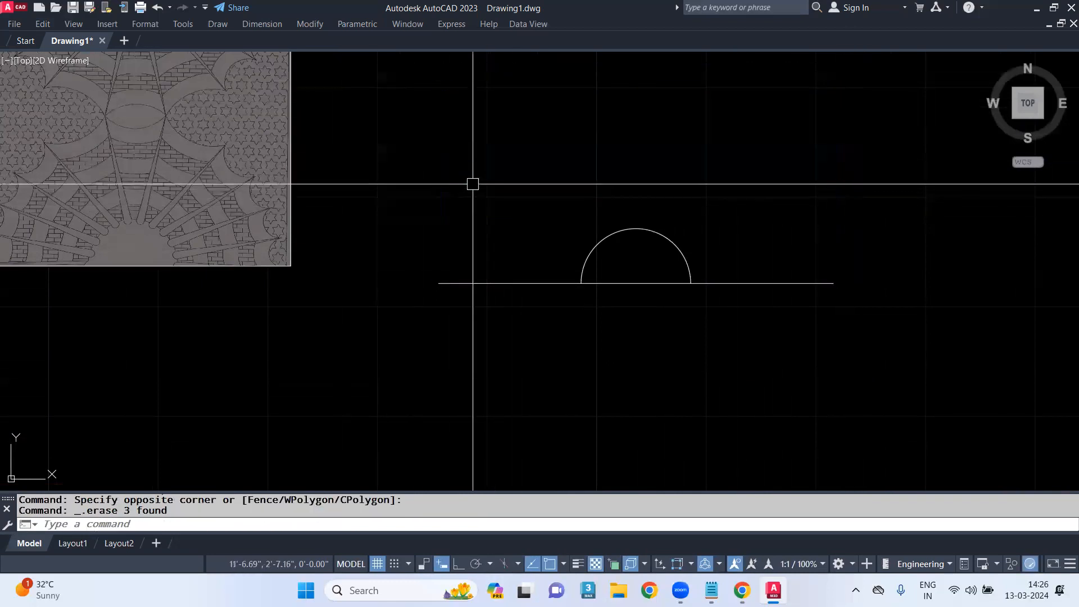
# Draw a circle with a 0.75-inch radius centred where the semicircle's left end meets the baseline
pyautogui.moveTo(467, 203)
pyautogui.mouseDown(button='middle')
pyautogui.moveTo(626, 169)
pyautogui.moveTo(714, 191)
pyautogui.mouseUp(button='middle')
pyautogui.scroll(2, 324, 250)
pyautogui.moveTo(747, 307); pyautogui.dragTo(290, 276, button='middle')
pyautogui.moveTo(784, 284); pyautogui.dragTo(367, 253, button='middle')
pyautogui.scroll(2, 694, 239)
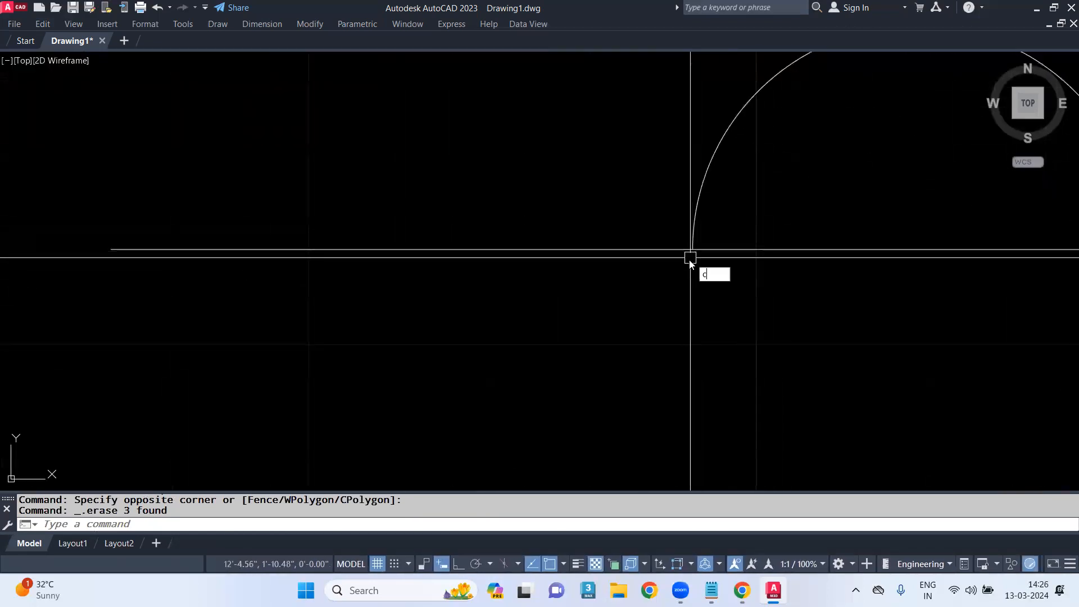
pyautogui.write('c')
pyautogui.press('Return')
pyautogui.click(692, 249)
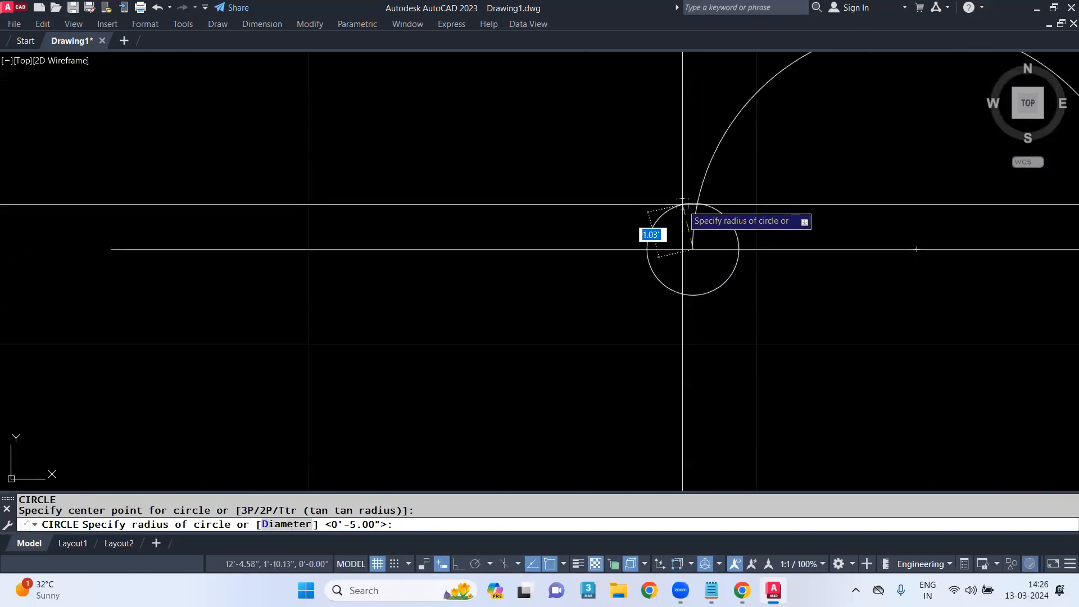
pyautogui.press('Return')
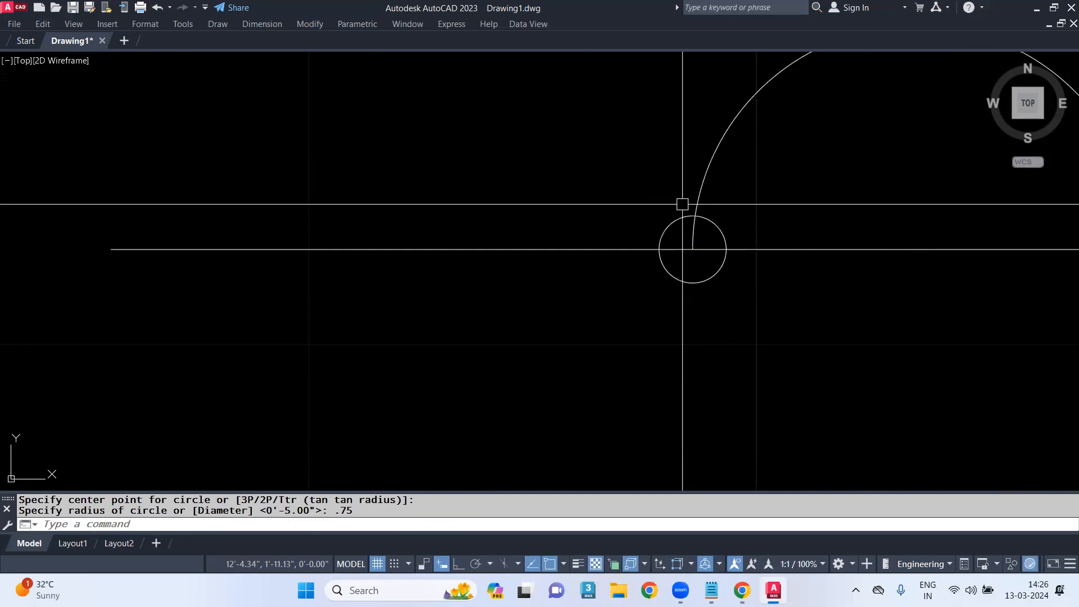
# Draw a line from the baseline's left end to the top quadrant of the small circle
pyautogui.scroll(-2, 646, 278)
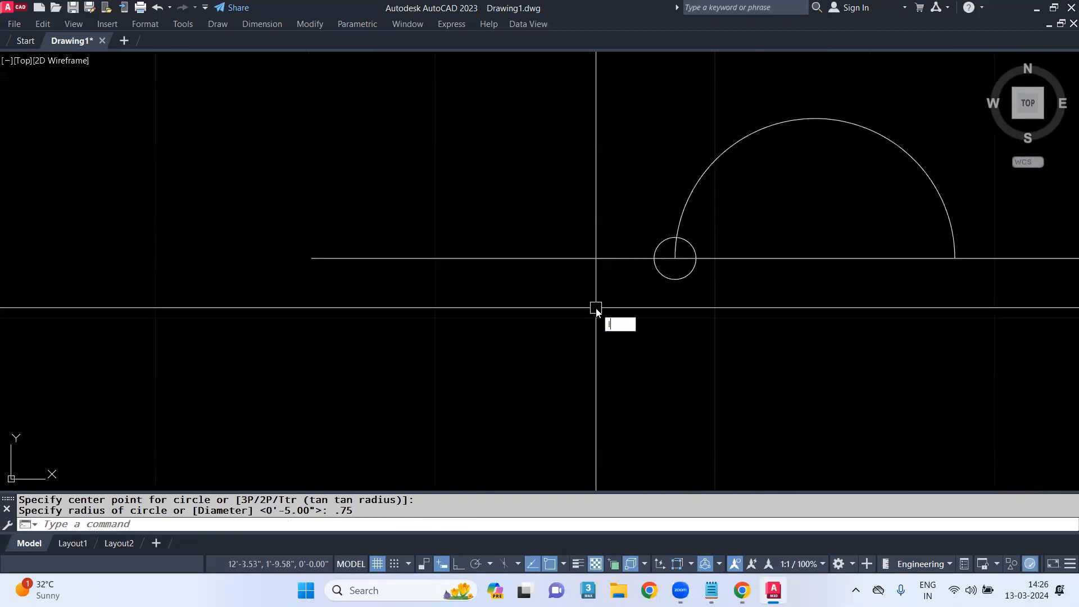
pyautogui.write('L')
pyautogui.press('Return')
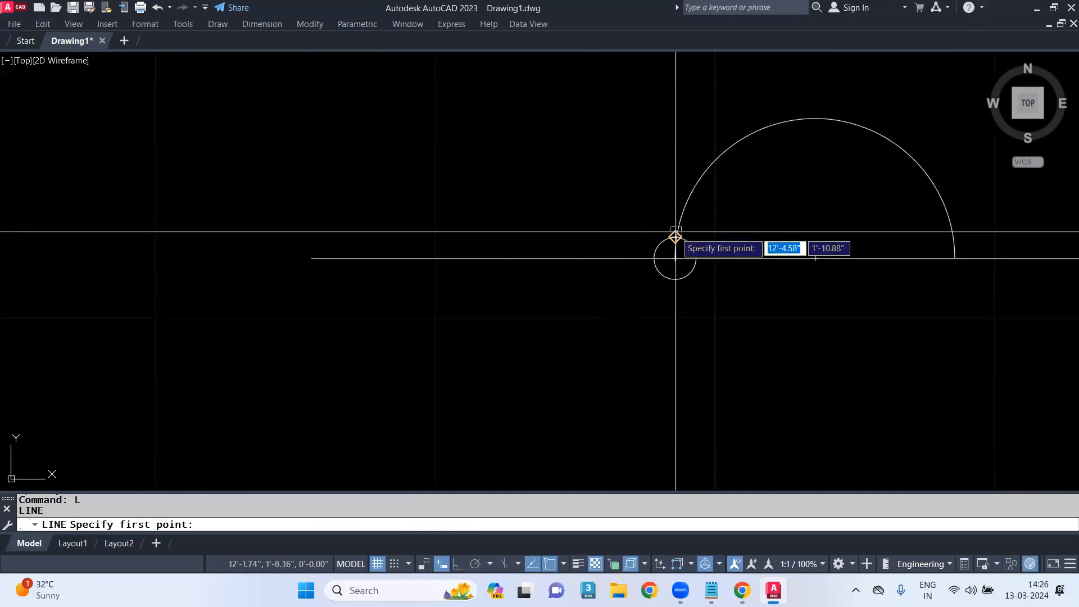
pyautogui.click(311, 258)
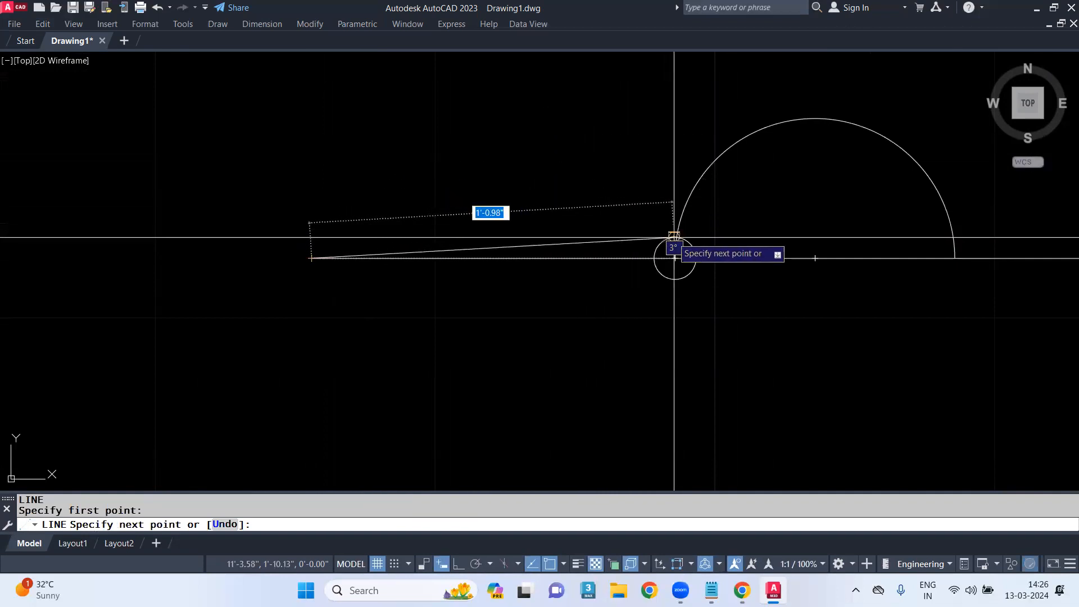
pyautogui.click(674, 237)
pyautogui.press('Return')
# Mirror the slanted line about the baseline, keeping the original, to form a tapered spoke
pyautogui.click(599, 243)
pyautogui.write('mi')
pyautogui.press('Return')
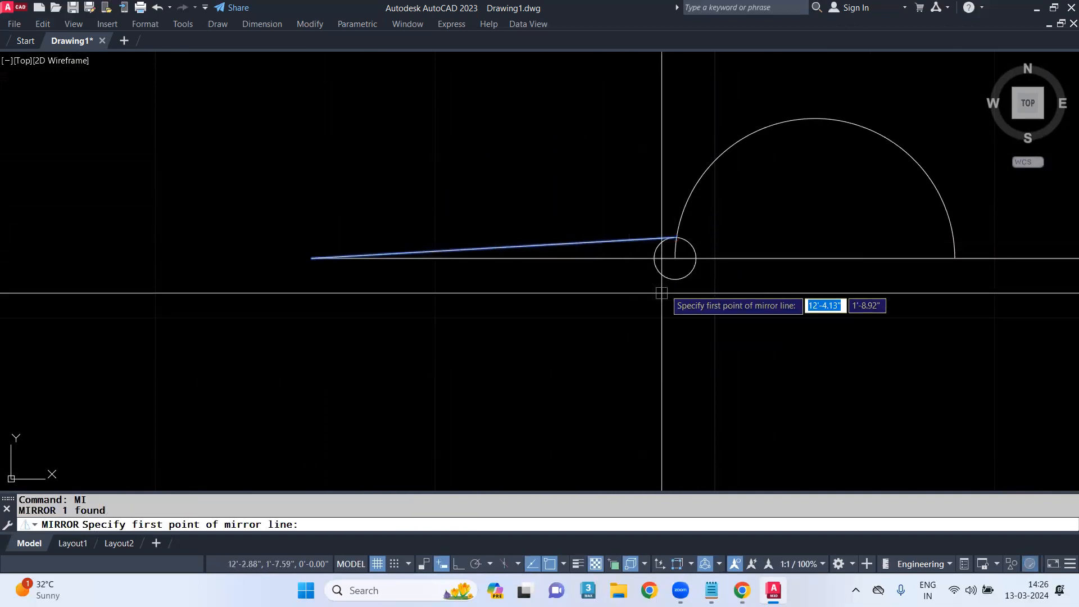
pyautogui.click(675, 258)
pyautogui.click(815, 258)
pyautogui.press('Return')
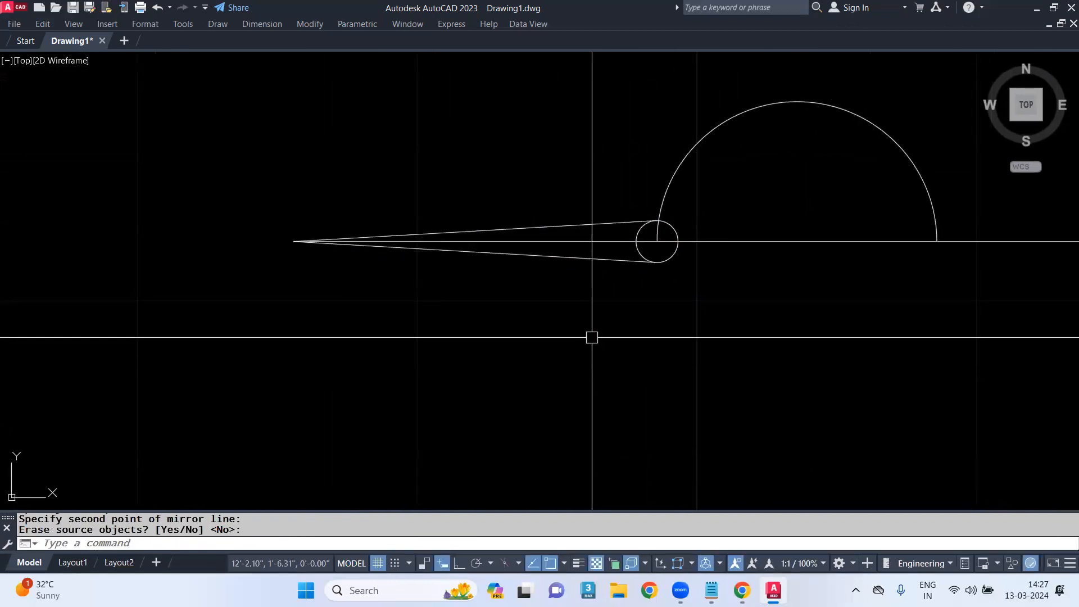
# Trim away the left half of the 0.75-inch radius circle between the two slanted lines, leaving a rounded spoke end
pyautogui.scroll(2, 650, 236)
pyautogui.write('t')
pyautogui.press('Return')
pyautogui.press('Escape')
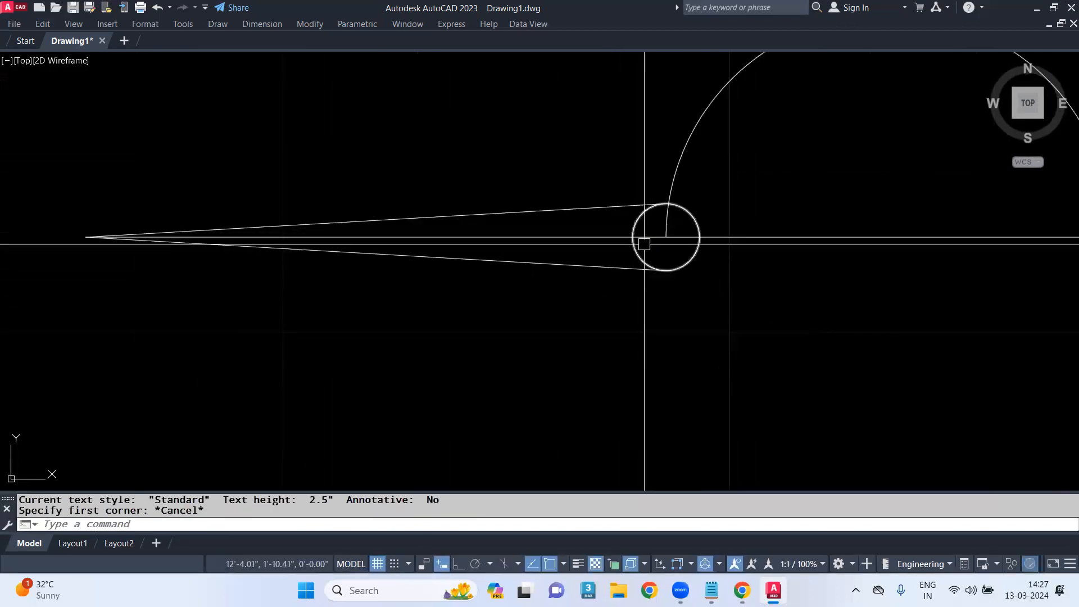
pyautogui.write('tr')
pyautogui.press('Return')
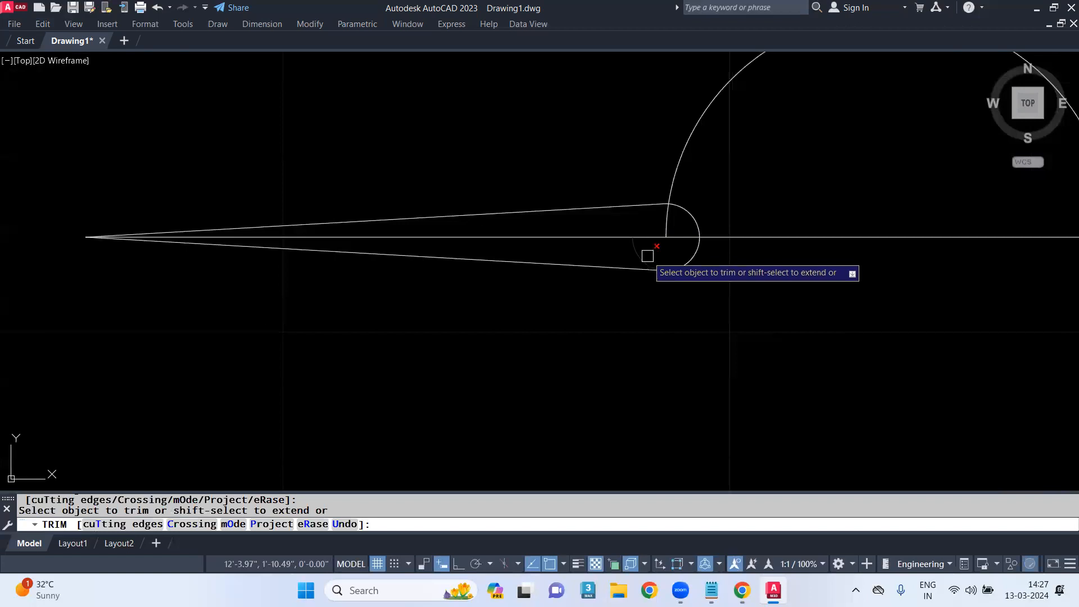
pyautogui.press('Escape')
# Create a polar array of the spoke's two lines and end arc about the semicircle's centre
pyautogui.click(588, 206)
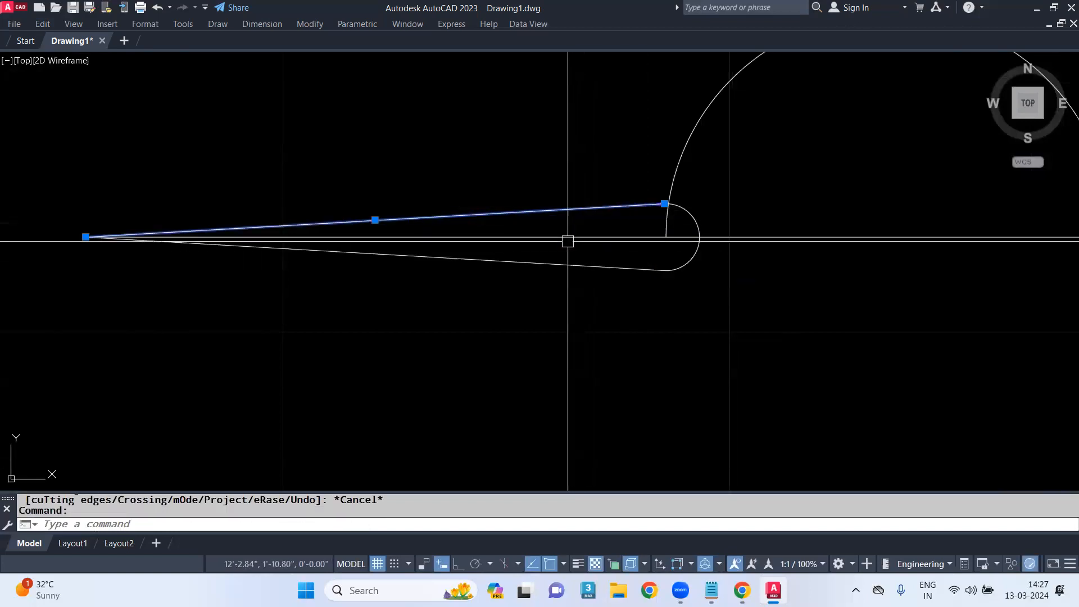
pyautogui.click(676, 263)
pyautogui.scroll(-4, 815, 182)
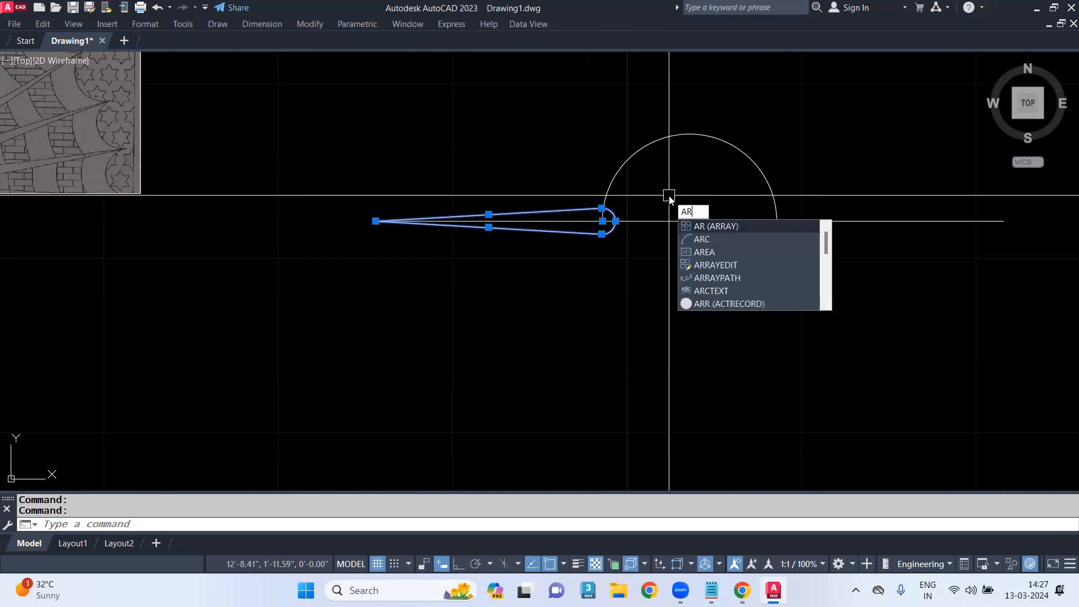
pyautogui.press('Return')
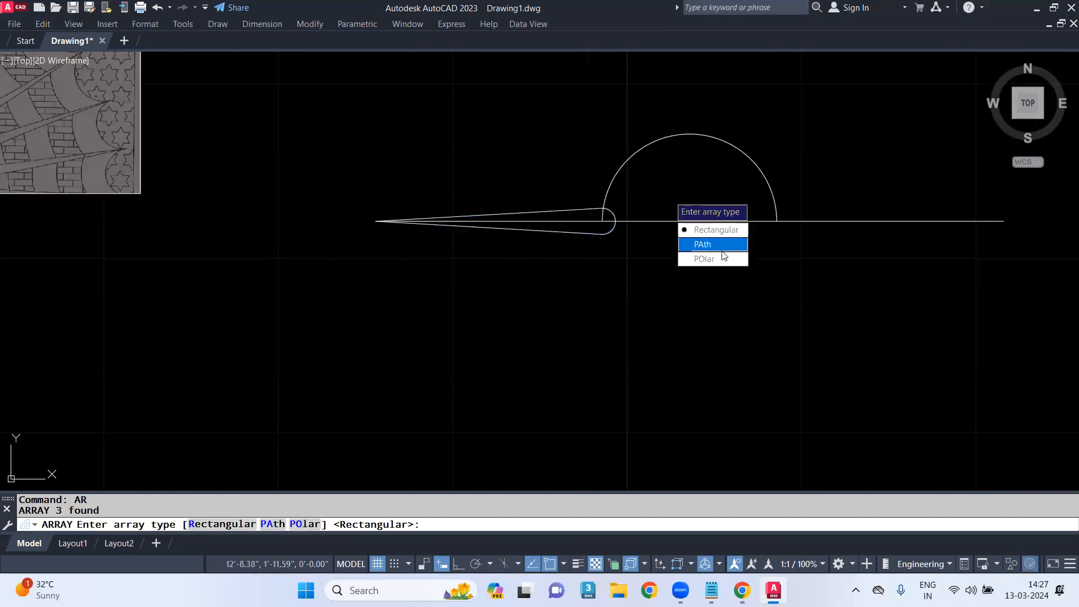
pyautogui.click(723, 259)
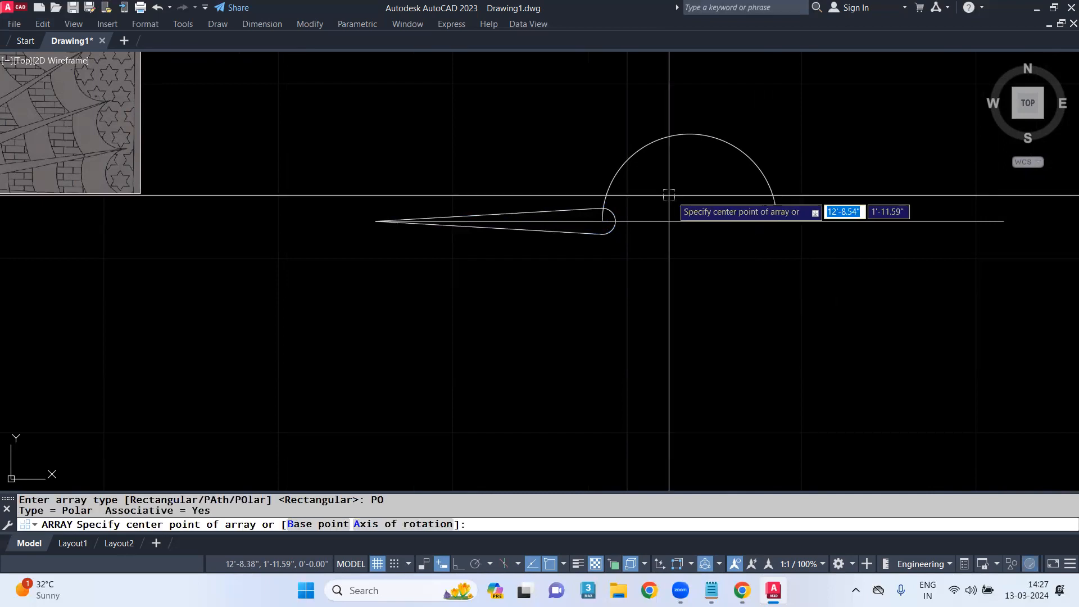
pyautogui.click(691, 221)
pyautogui.scroll(-4, 681, 225)
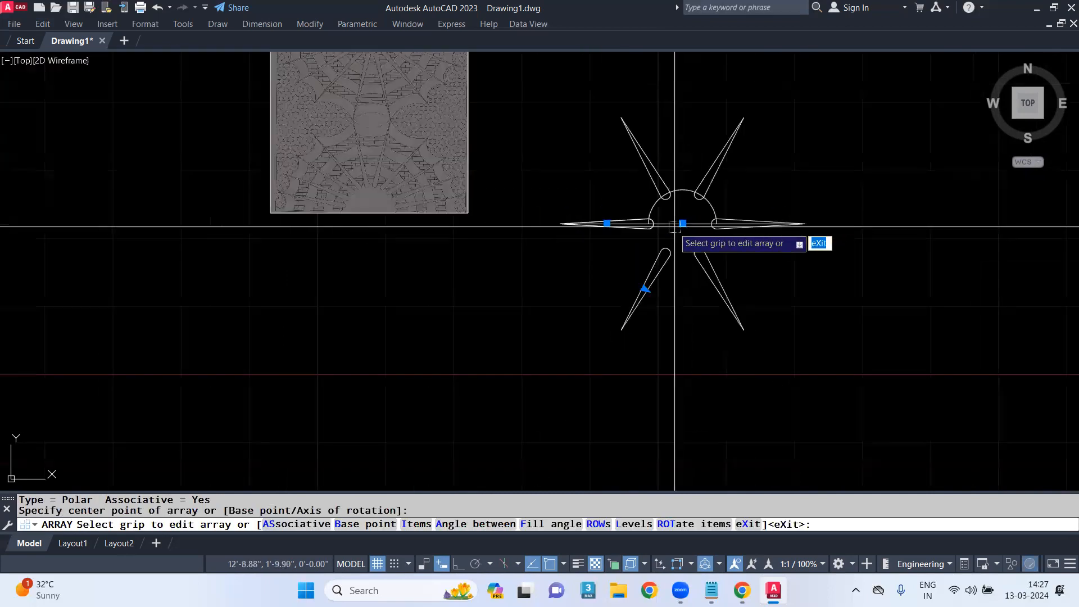
# Set the number of items in the polar array to 12, using the reference image's spokes as a guide
pyautogui.scroll(5, 272, 198)
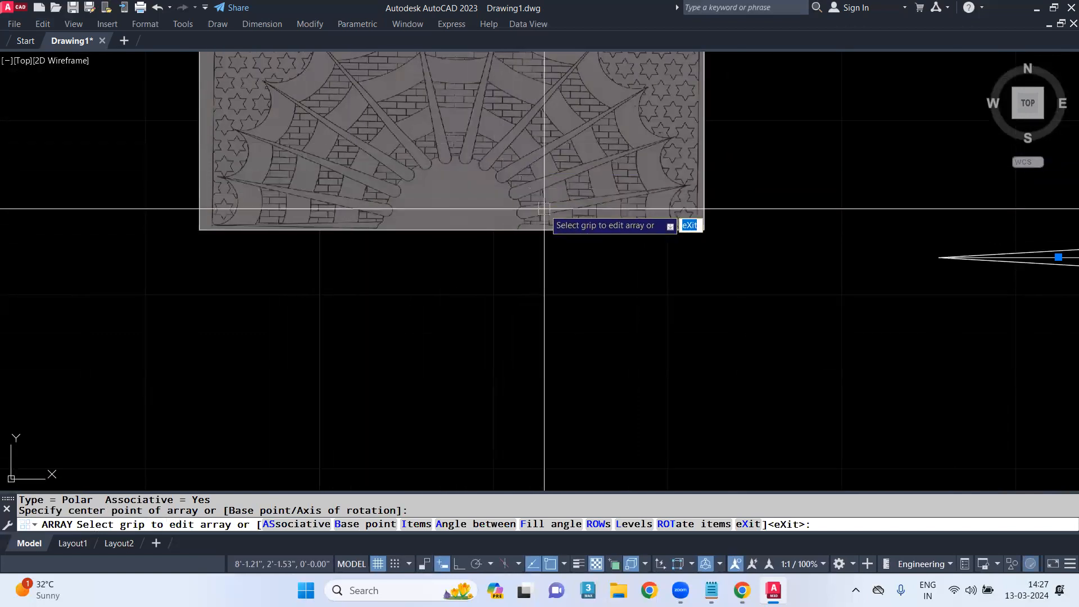
pyautogui.scroll(-2, 548, 227)
pyautogui.moveTo(669, 308); pyautogui.dragTo(470, 250, button='middle')
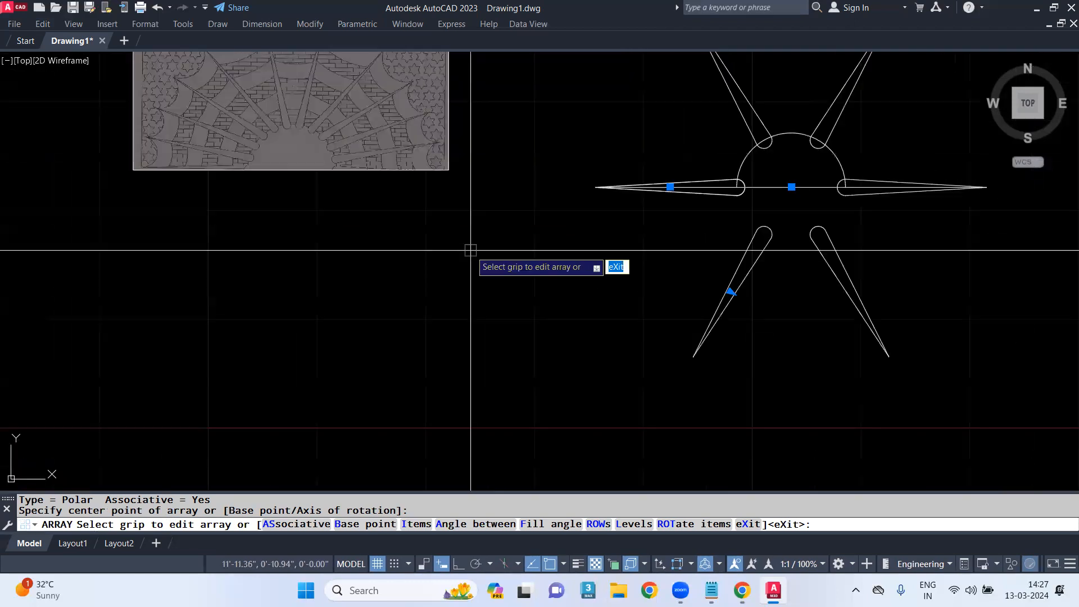
pyautogui.click(418, 525)
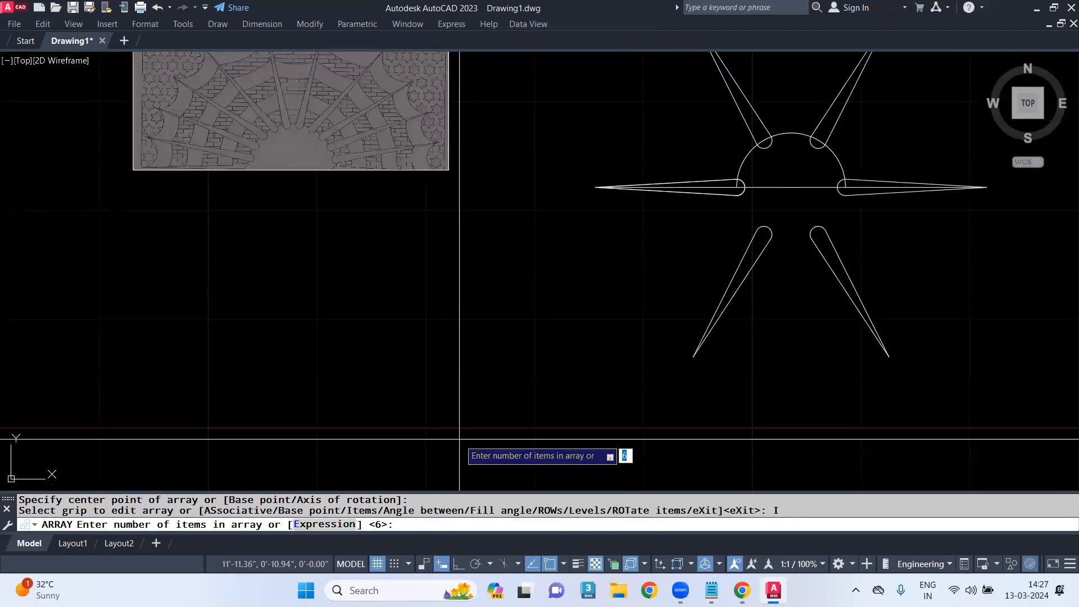
pyautogui.press('Return')
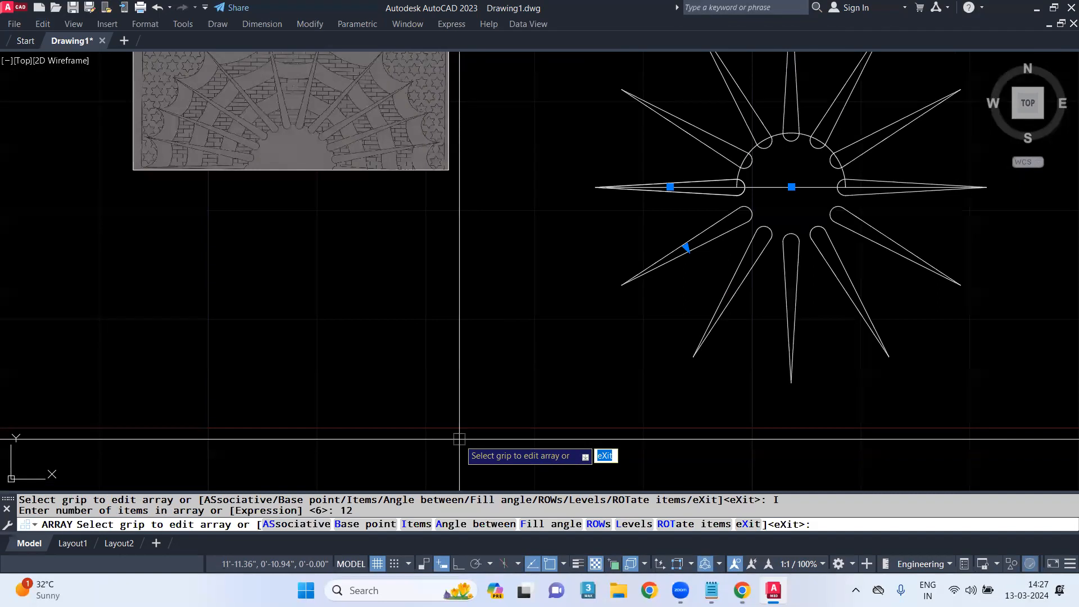
pyautogui.click(422, 524)
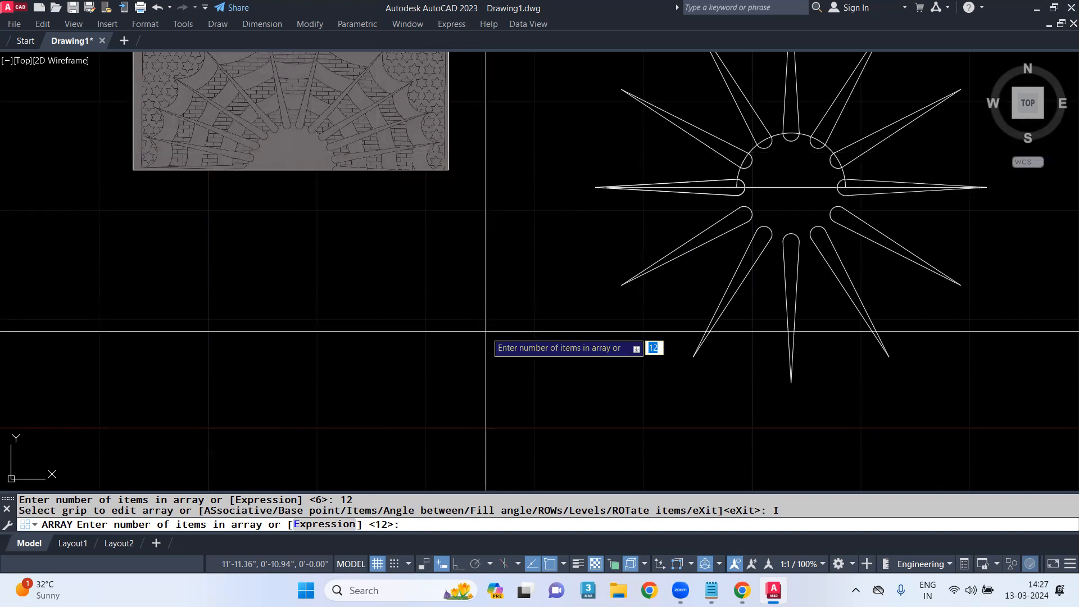
pyautogui.press('Return')
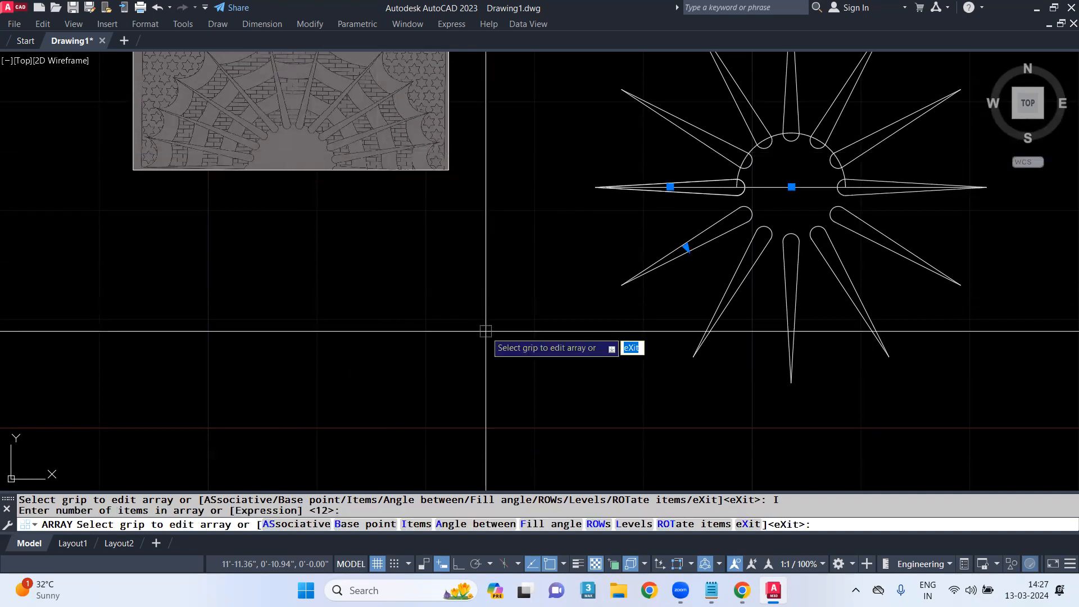
# Try a fill angle of 180, change it to -180 so the spokes fan above the baseline, and finish the array
pyautogui.click(551, 523)
pyautogui.write('180')
pyautogui.press('Return')
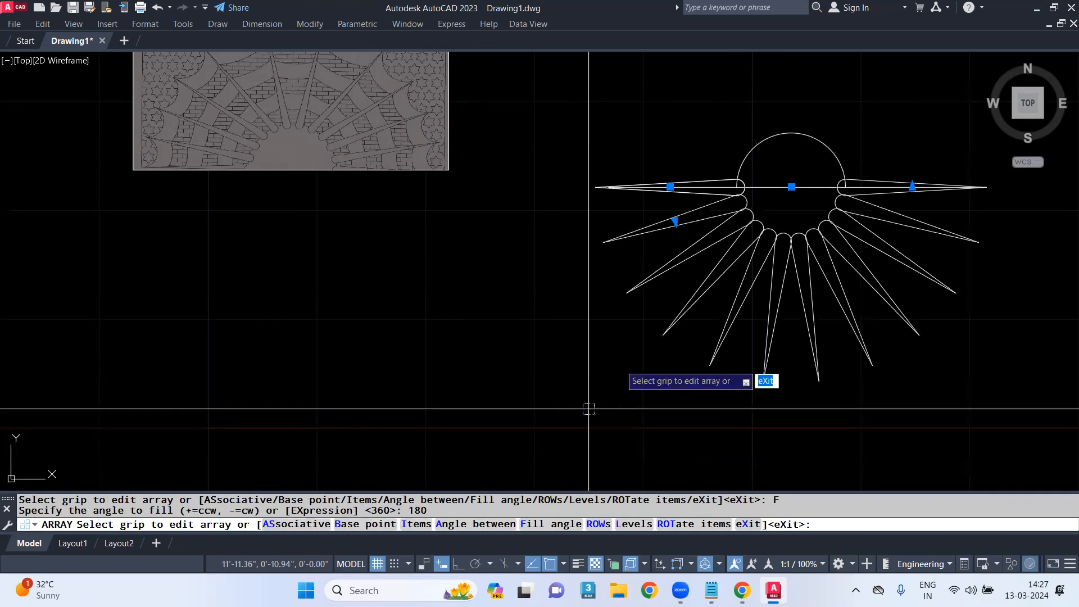
pyautogui.click(554, 525)
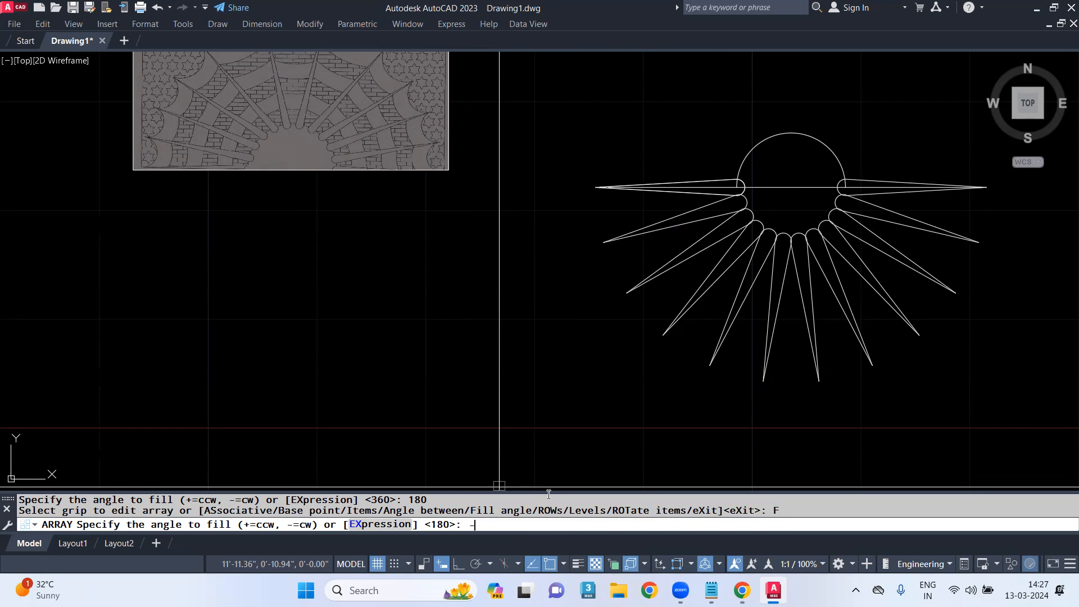
pyautogui.press('Return')
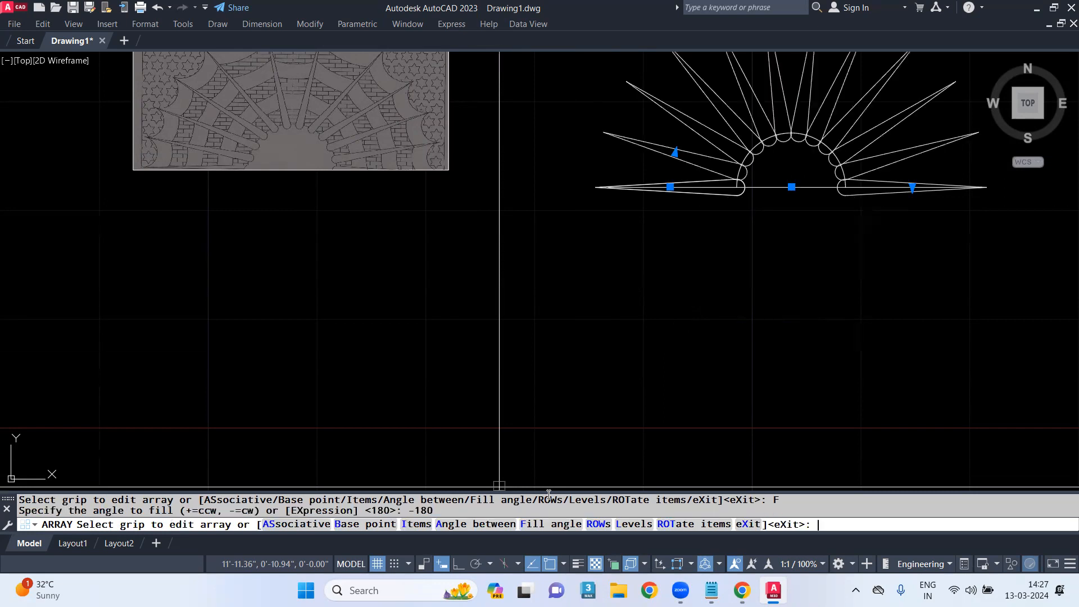
pyautogui.scroll(3, 793, 167)
pyautogui.scroll(-3, 778, 236)
pyautogui.moveTo(778, 237); pyautogui.dragTo(701, 267, button='middle')
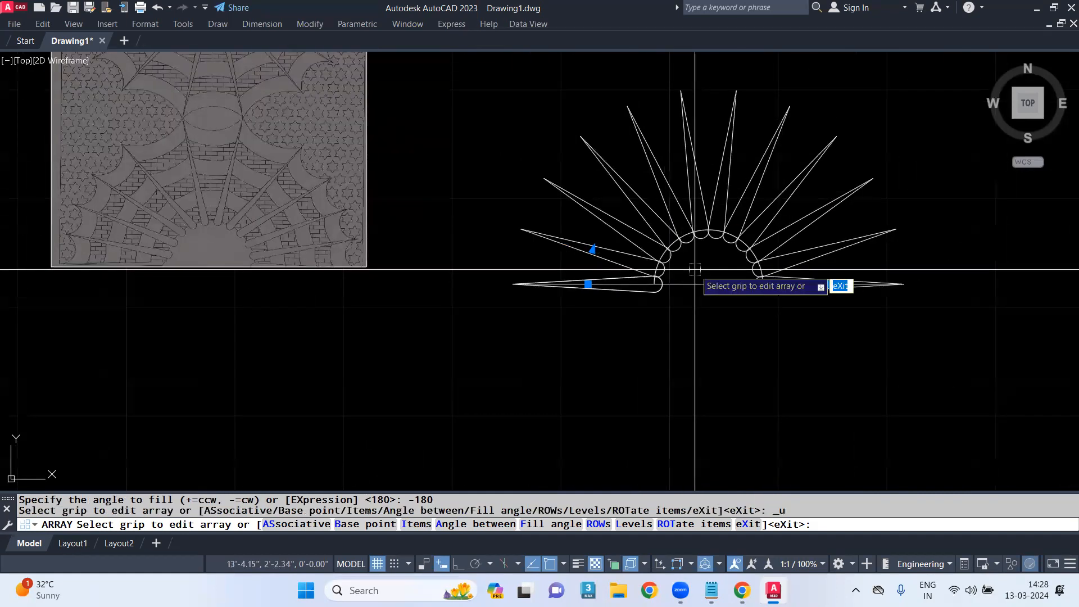
pyautogui.press('Return')
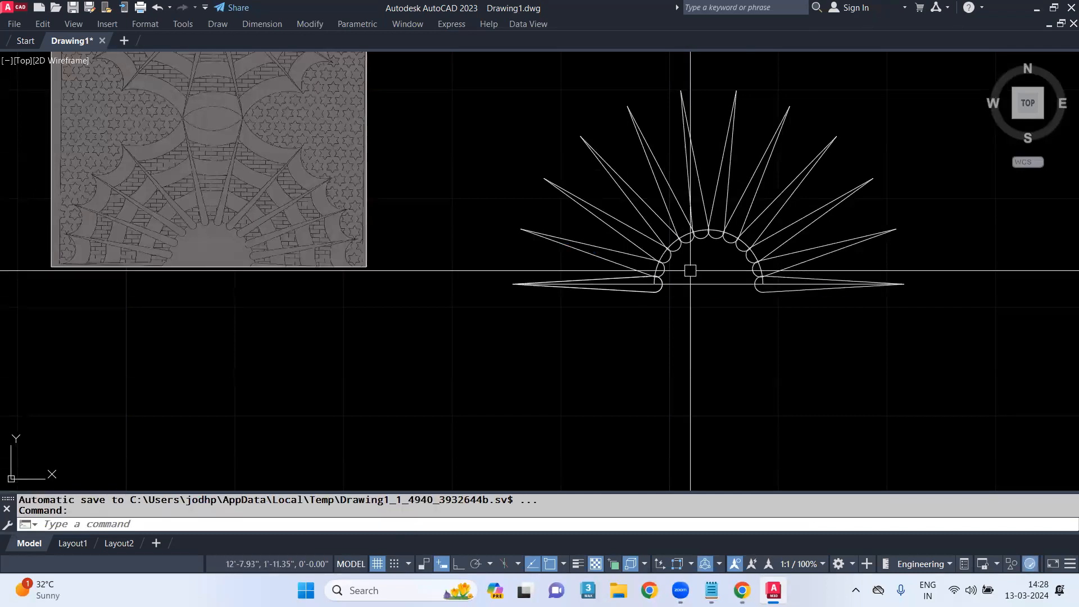
# Undo the spoke array, trim, mirror, slanted line and 0.75-inch radius circle, back to the baseline and semicircle
pyautogui.hotkey('ctrl', 'z')
pyautogui.hotkey('ctrl', 'z')
pyautogui.hotkey('ctrl', 'z')
pyautogui.hotkey('ctrl', 'z')
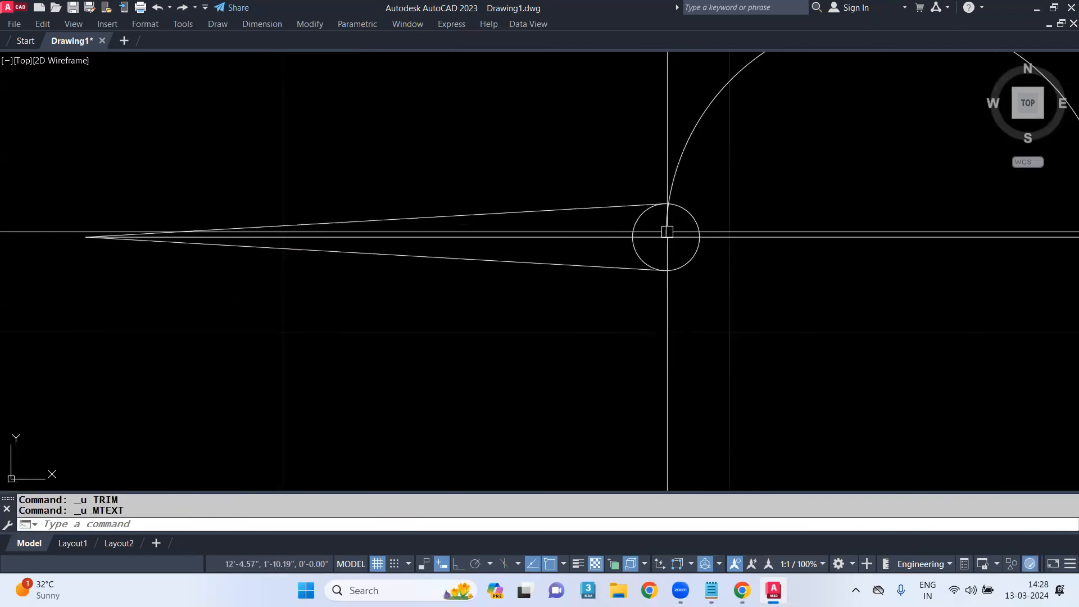
pyautogui.hotkey('ctrl', 'z')
pyautogui.hotkey('ctrl', 'z')
pyautogui.hotkey('ctrl', 'z')
pyautogui.hotkey('ctrl', 'z')
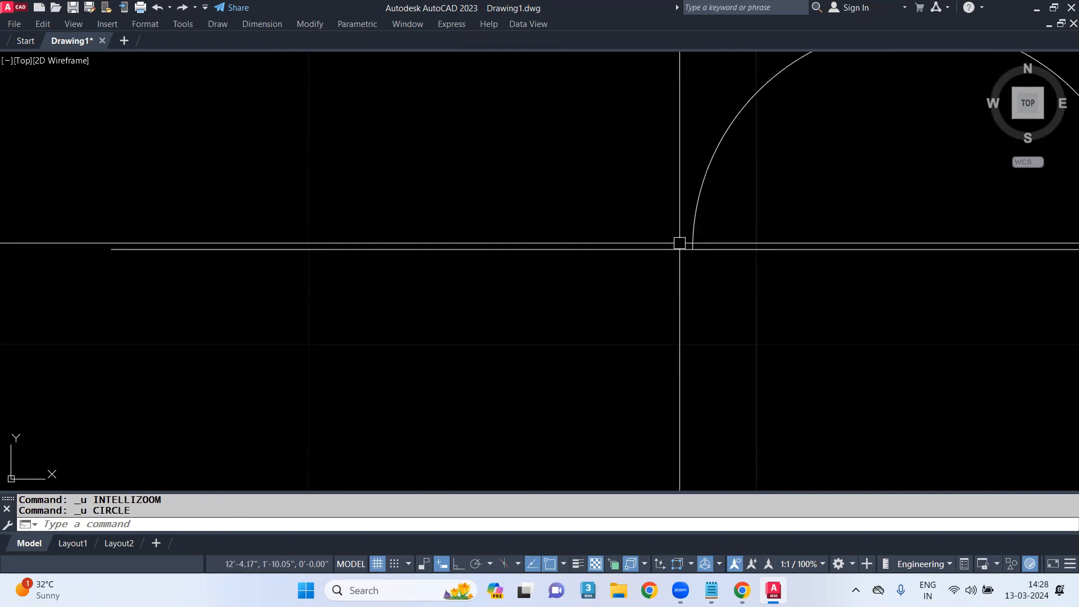
# Try a circle with a 0.25-inch radius centred on the semicircle's left end, and erase it
pyautogui.write('c')
pyautogui.press('Return')
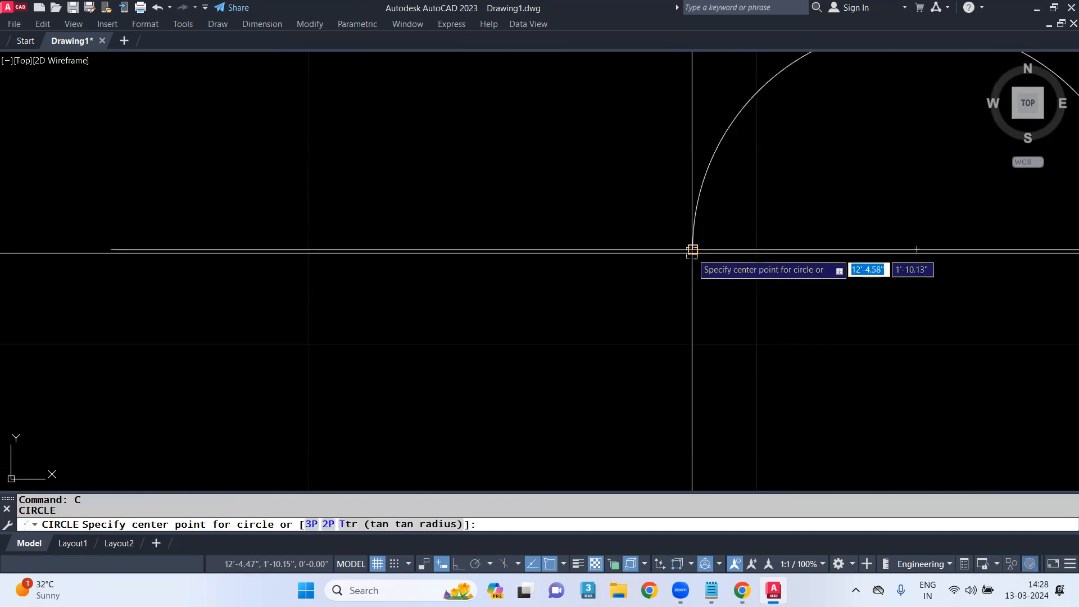
pyautogui.click(693, 249)
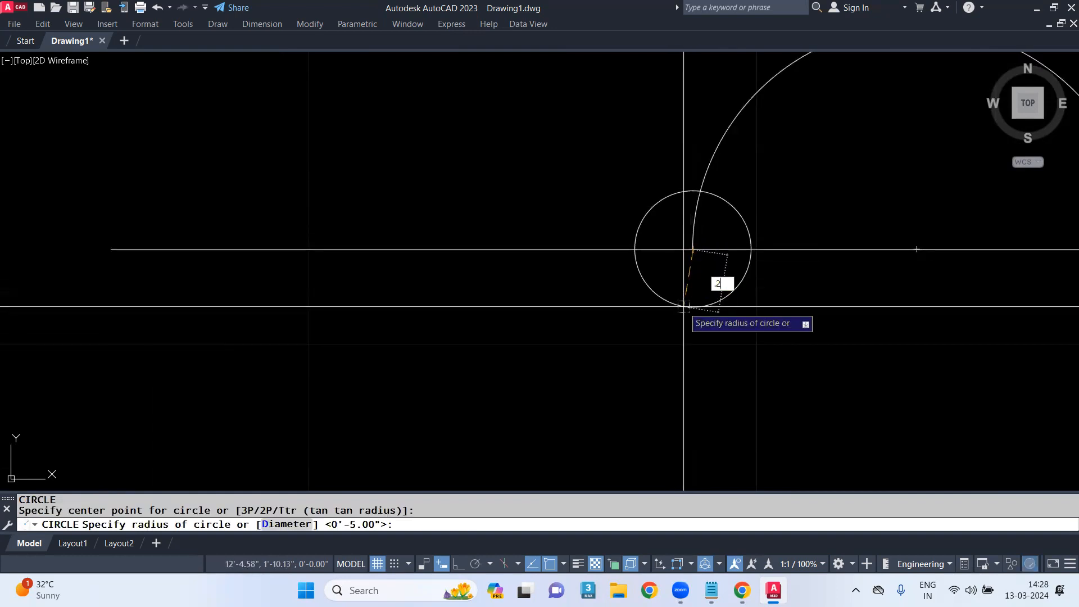
pyautogui.write('.25')
pyautogui.press('Return')
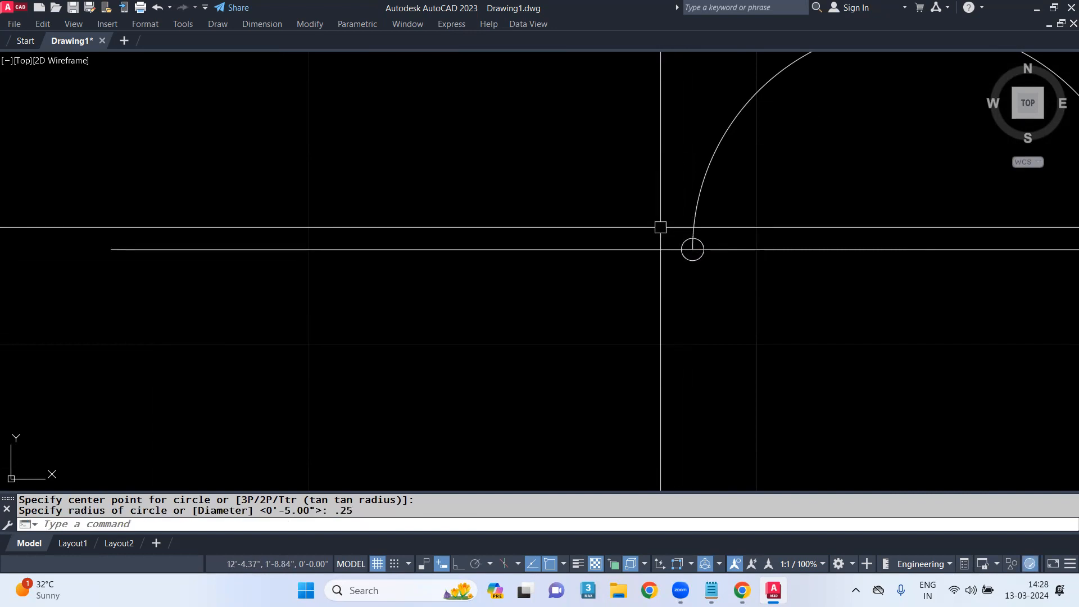
pyautogui.scroll(-2, 699, 153)
pyautogui.moveTo(743, 185); pyautogui.dragTo(639, 239, button='middle')
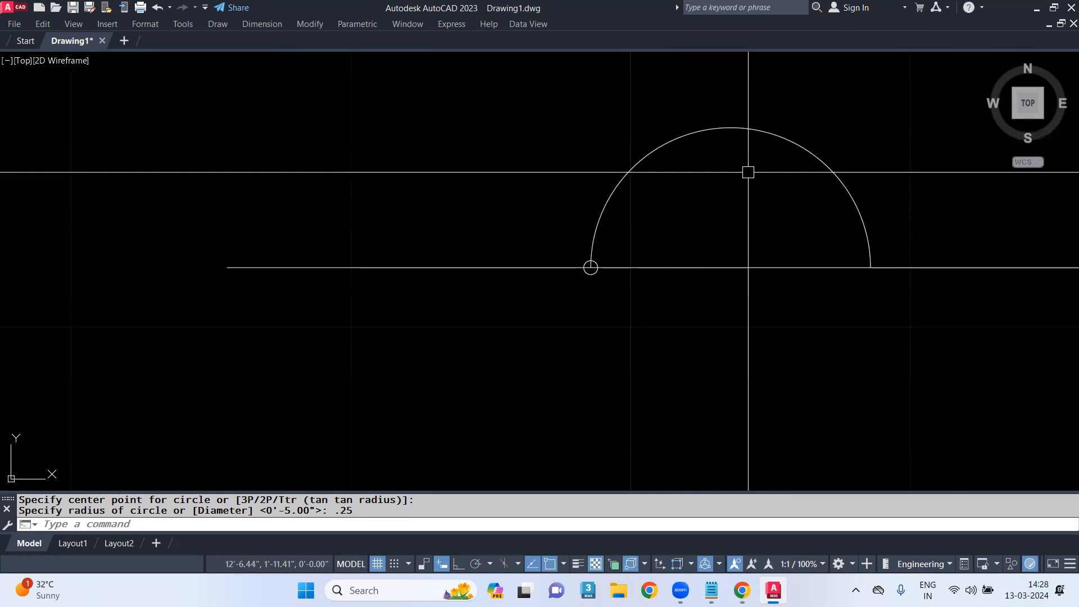
pyautogui.click(583, 268)
pyautogui.scroll(3, 585, 270)
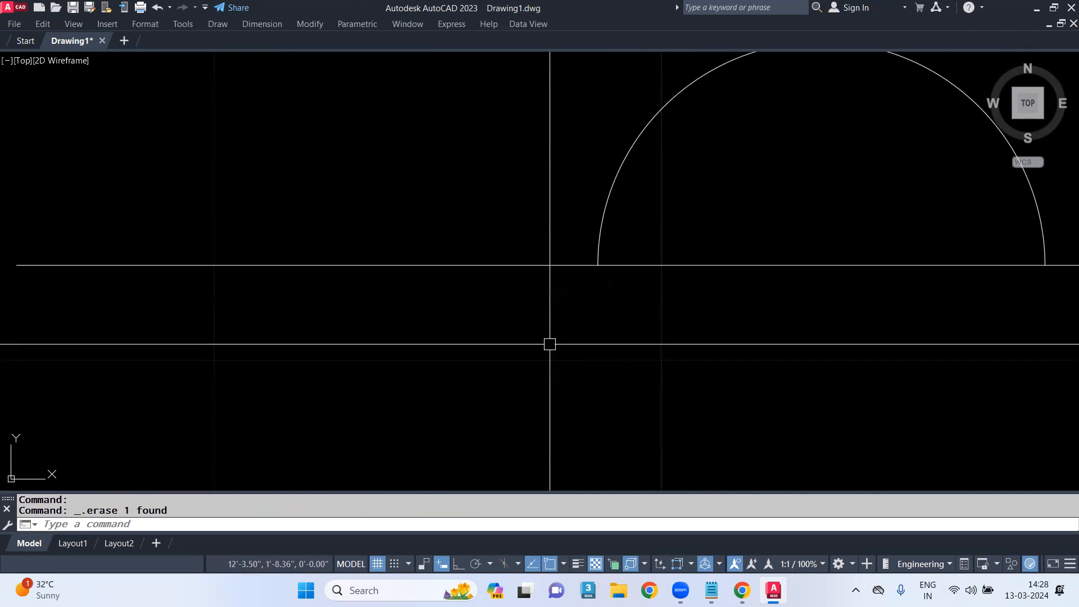
# Draw a circle with a 0.5-inch radius centred where the semicircle's left end meets the baseline
pyautogui.write('c')
pyautogui.press('Return')
pyautogui.click(597, 265)
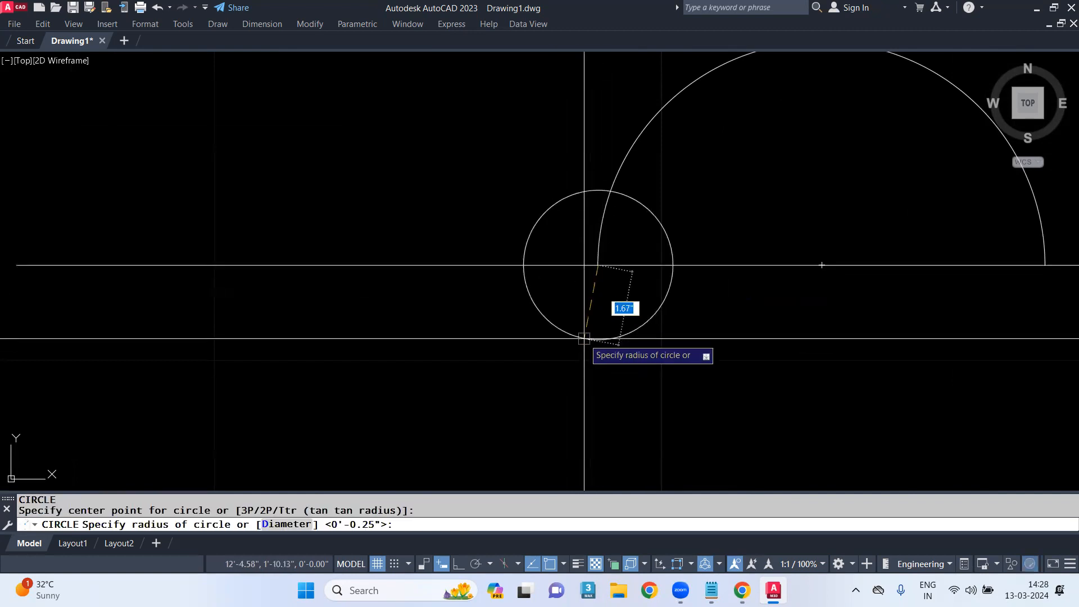
pyautogui.press('Return')
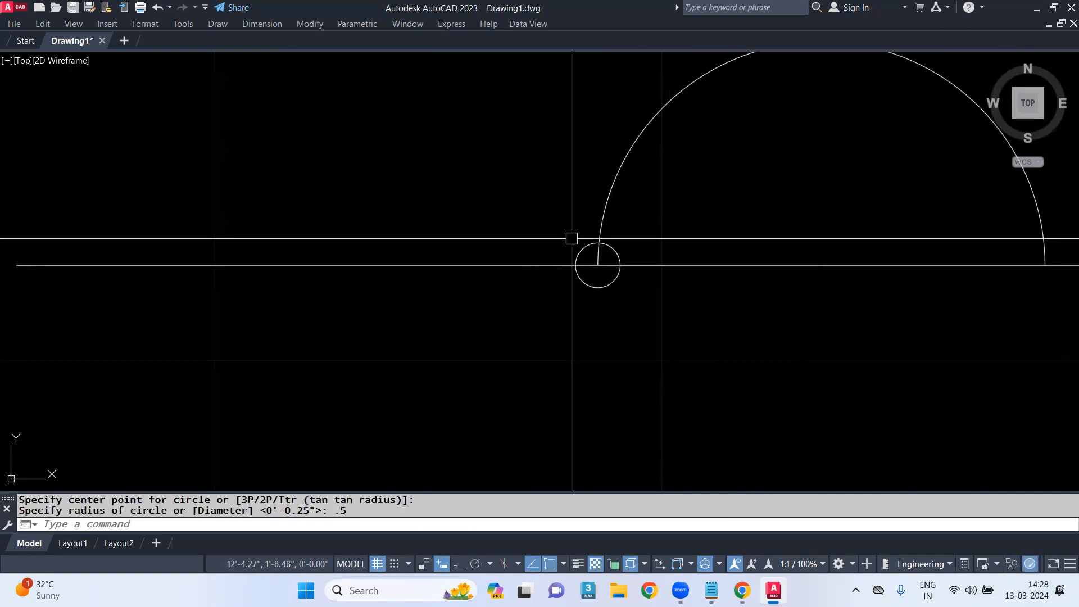
# Draw a line from the top quadrant of the 0.5-inch radius circle to the baseline's left end
pyautogui.write('l')
pyautogui.press('Return')
pyautogui.click(598, 242)
pyautogui.moveTo(211, 242); pyautogui.dragTo(378, 262, button='middle')
pyautogui.click(183, 285)
pyautogui.press('Return')
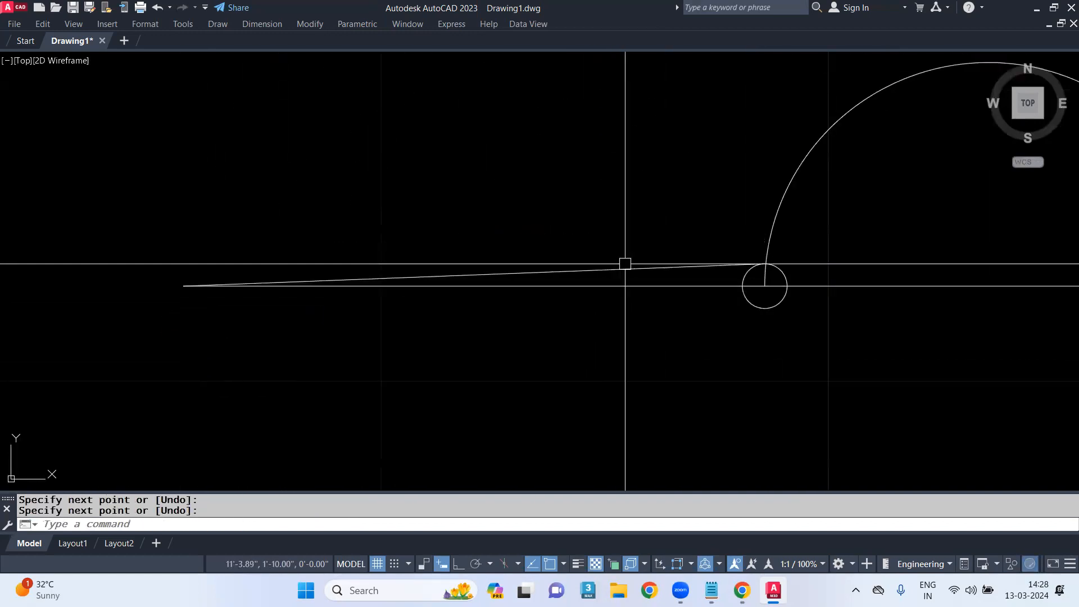
# Mirror the new slanted line about the baseline, keeping the original, to form both sides of the spoke
pyautogui.click(618, 268)
pyautogui.write('mi')
pyautogui.press('Return')
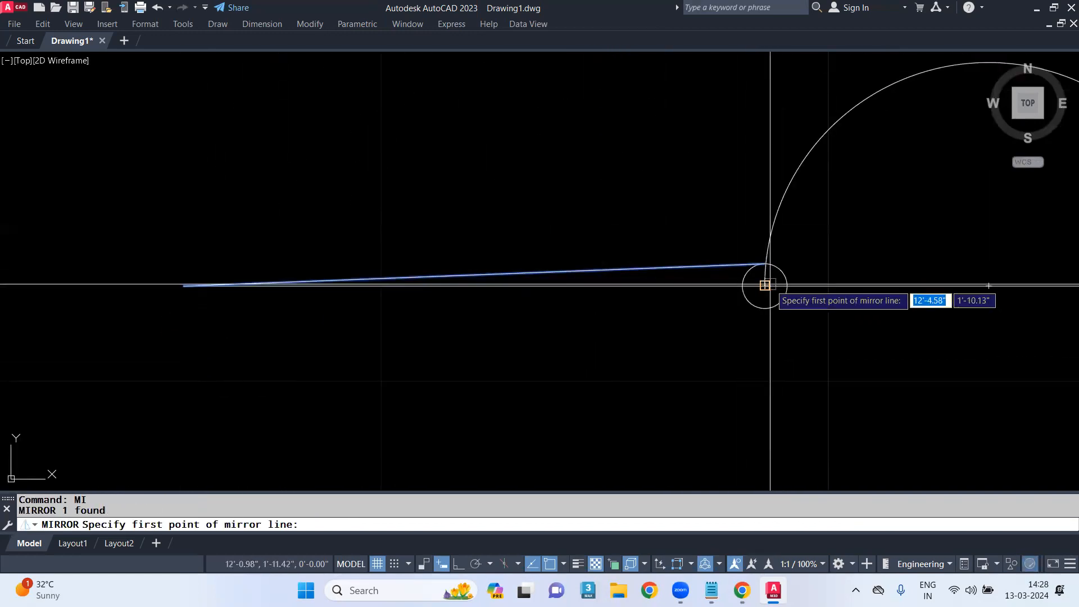
pyautogui.click(183, 285)
pyautogui.press('Return')
# Create a polar array of the spoke's two slanted lines and end circle about the semicircle's centre
pyautogui.click(615, 268)
pyautogui.click(667, 303)
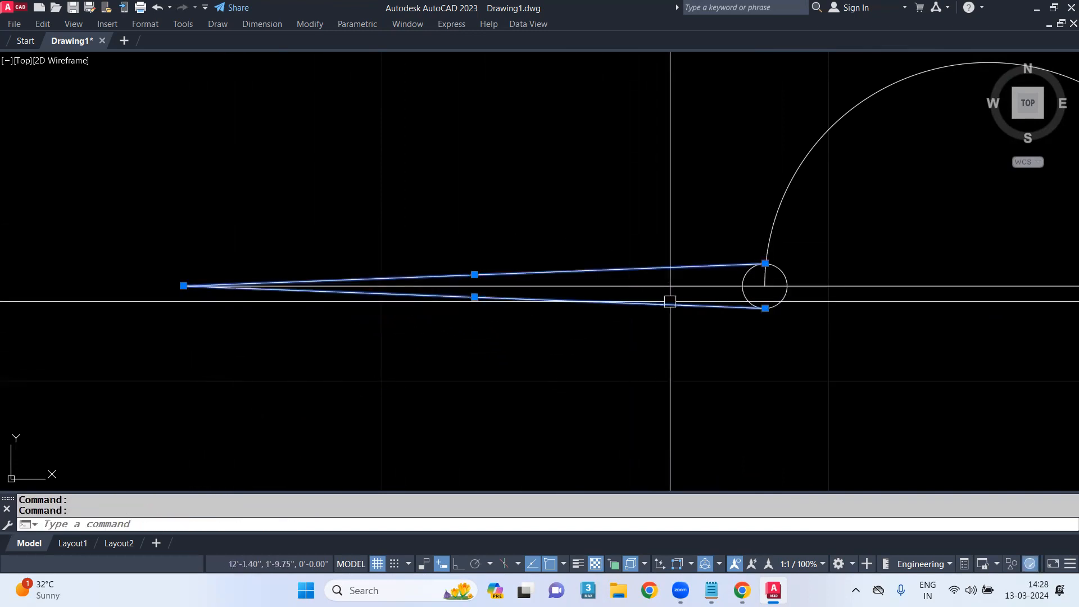
pyautogui.click(781, 274)
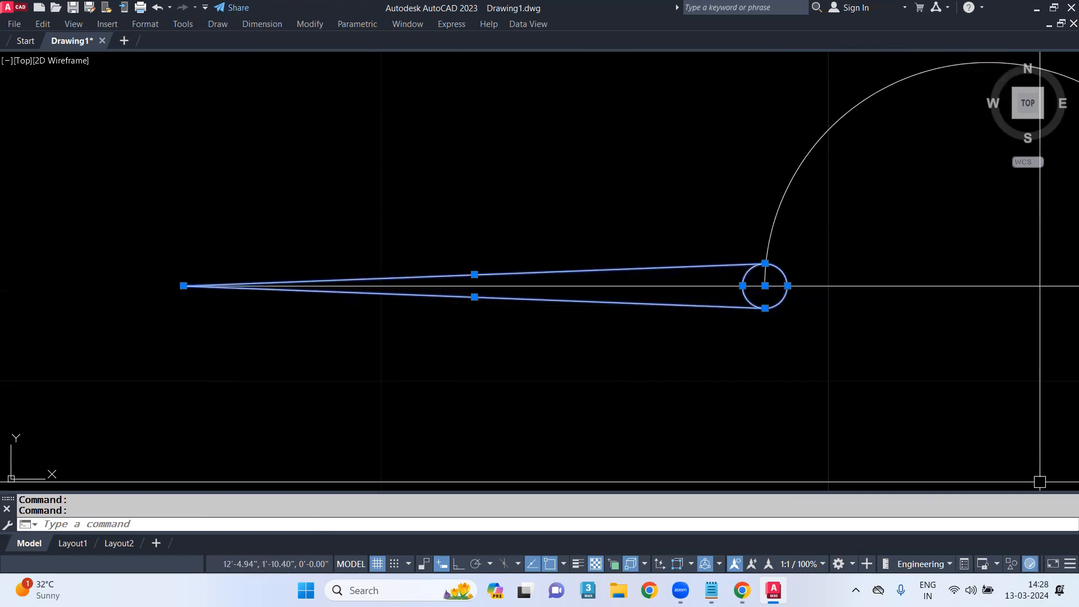
pyautogui.press('Return')
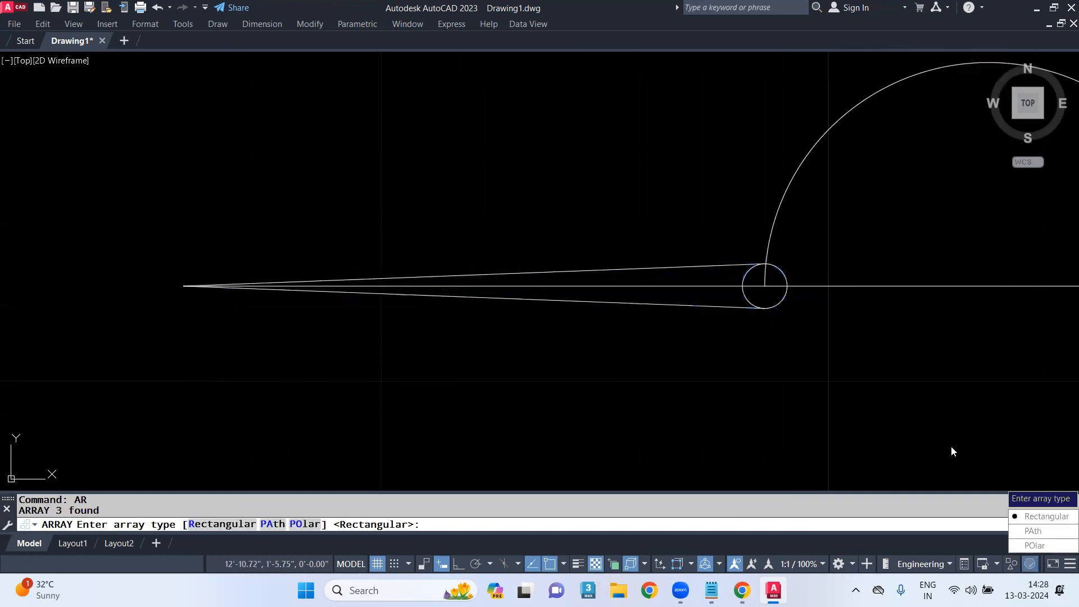
pyautogui.click(311, 523)
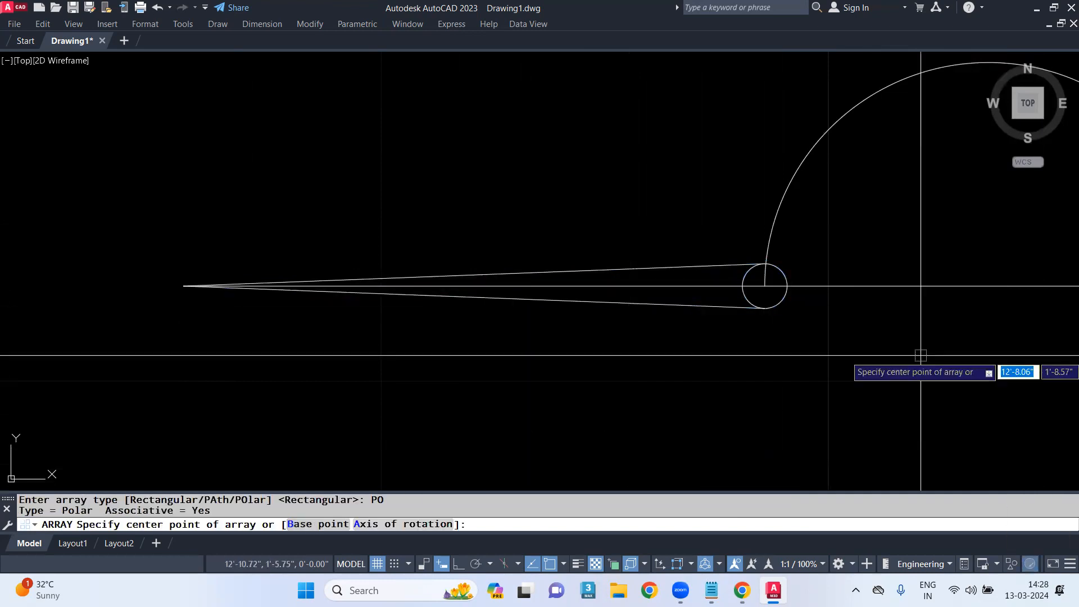
pyautogui.moveTo(920, 357); pyautogui.dragTo(610, 294, button='middle')
pyautogui.click(653, 260)
pyautogui.scroll(-4, 653, 260)
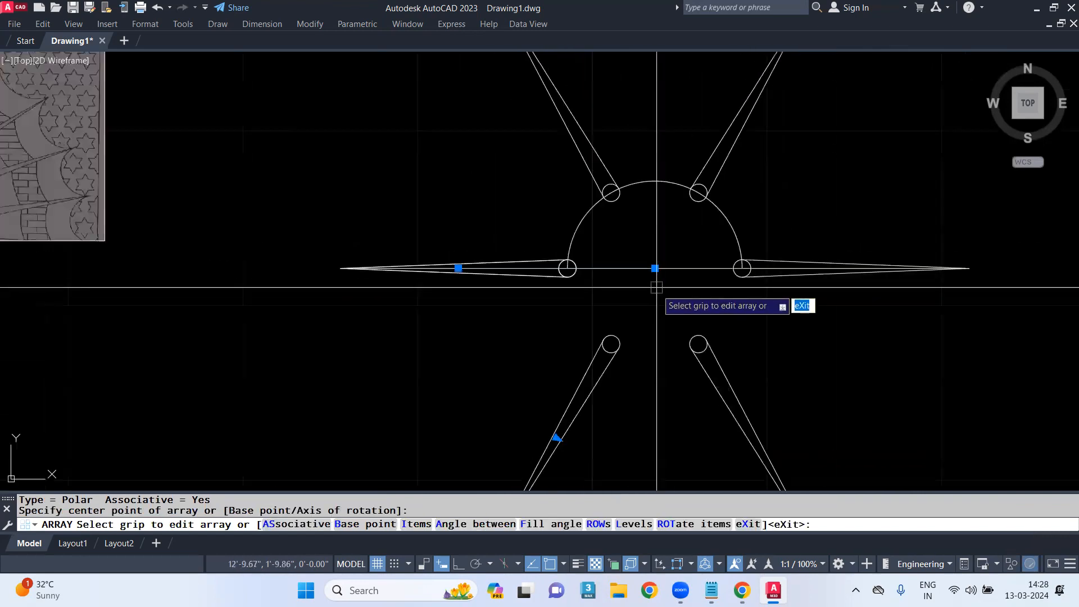
# Set the number of items in the polar array to 10
pyautogui.click(415, 524)
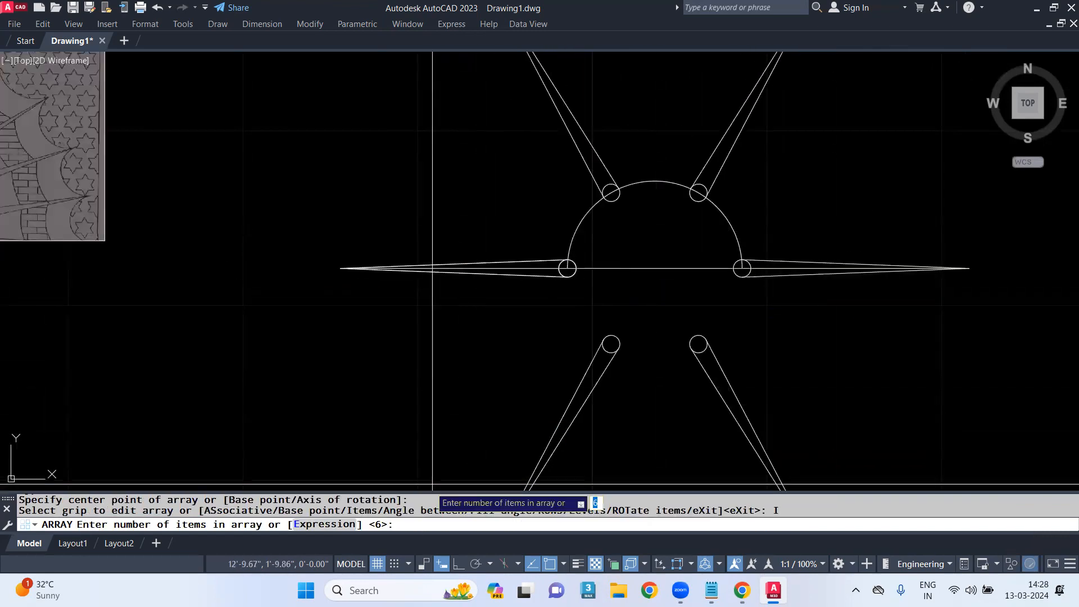
pyautogui.write('1')
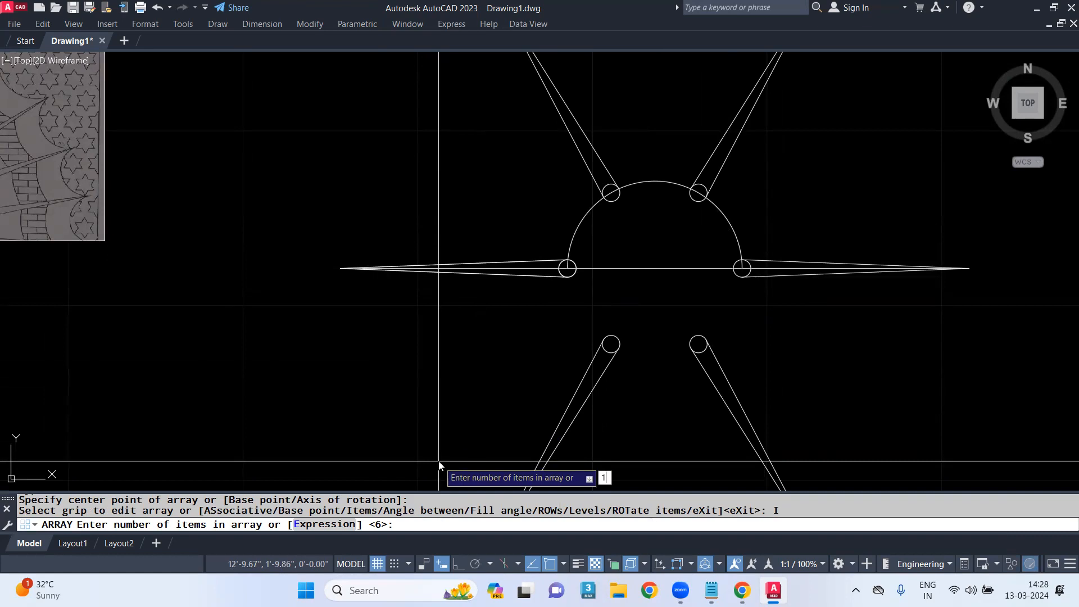
pyautogui.write('0')
pyautogui.press('Return')
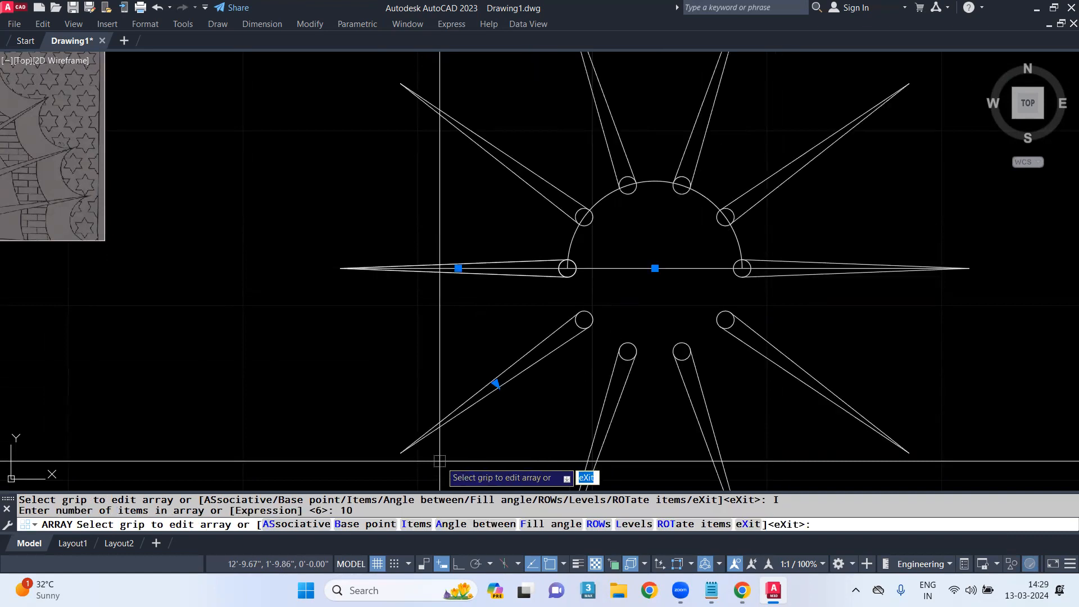
# Set the array's fill angle to -180 degrees, finish the array and explode it into separate objects
pyautogui.click(552, 523)
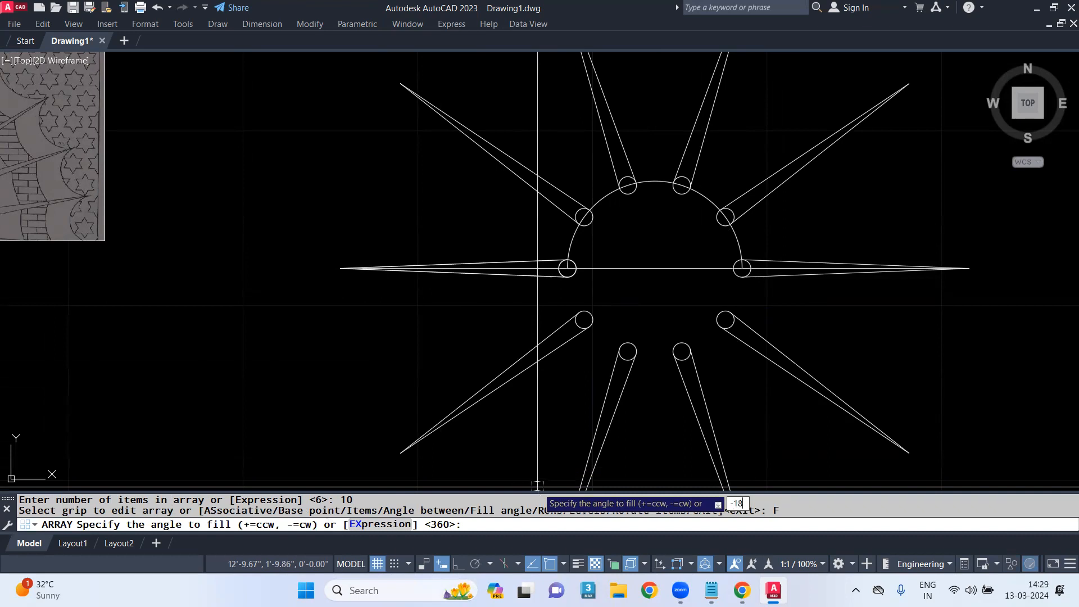
pyautogui.write('-180')
pyautogui.press('Return')
pyautogui.scroll(-2, 624, 225)
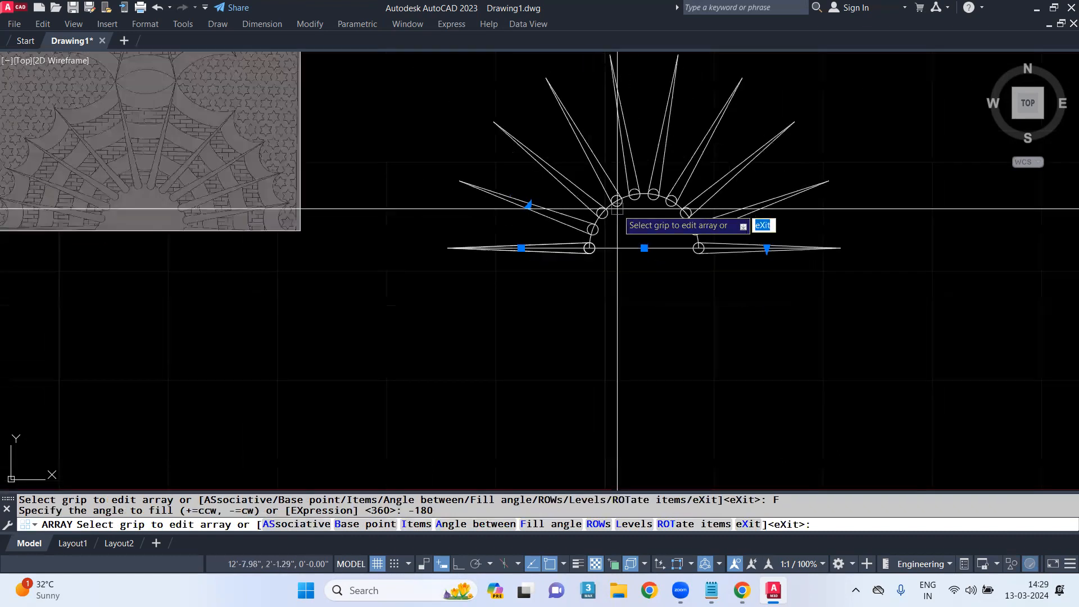
pyautogui.moveTo(565, 193); pyautogui.dragTo(652, 201, button='middle')
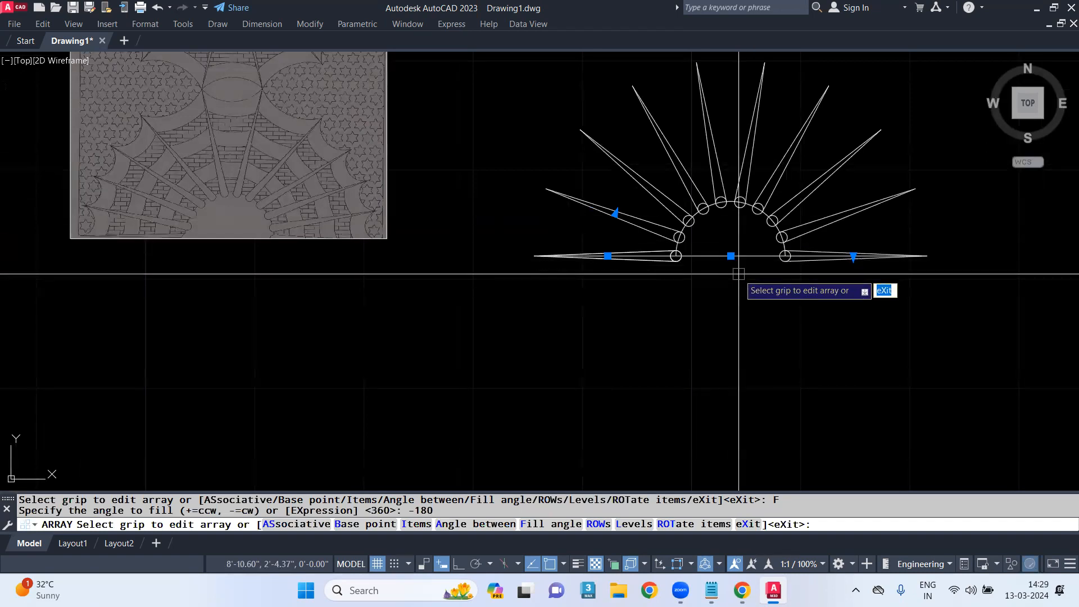
pyautogui.press('Return')
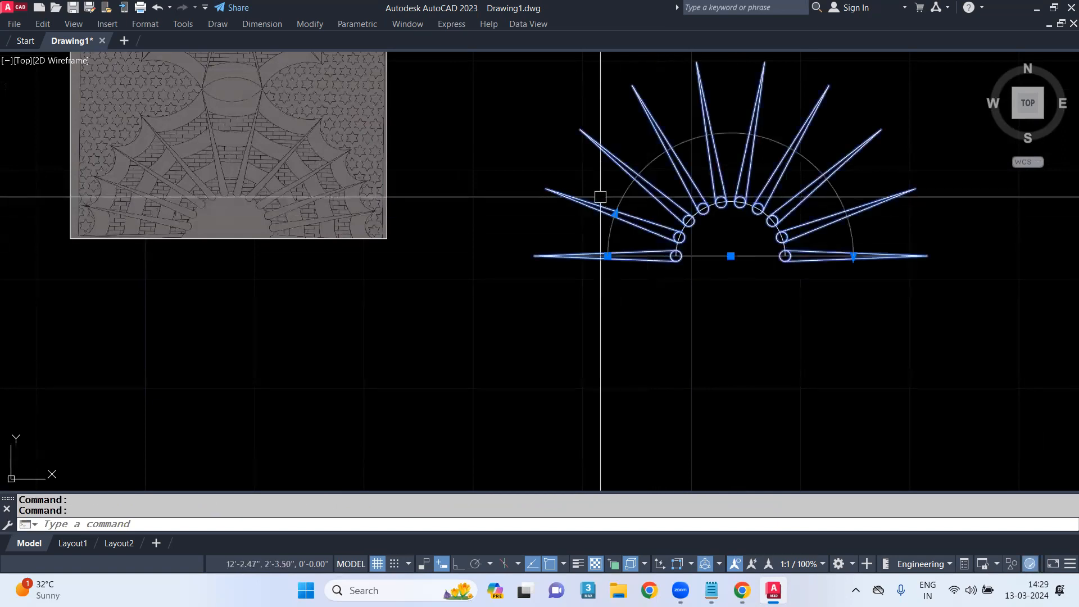
pyautogui.write('x')
pyautogui.press('Return')
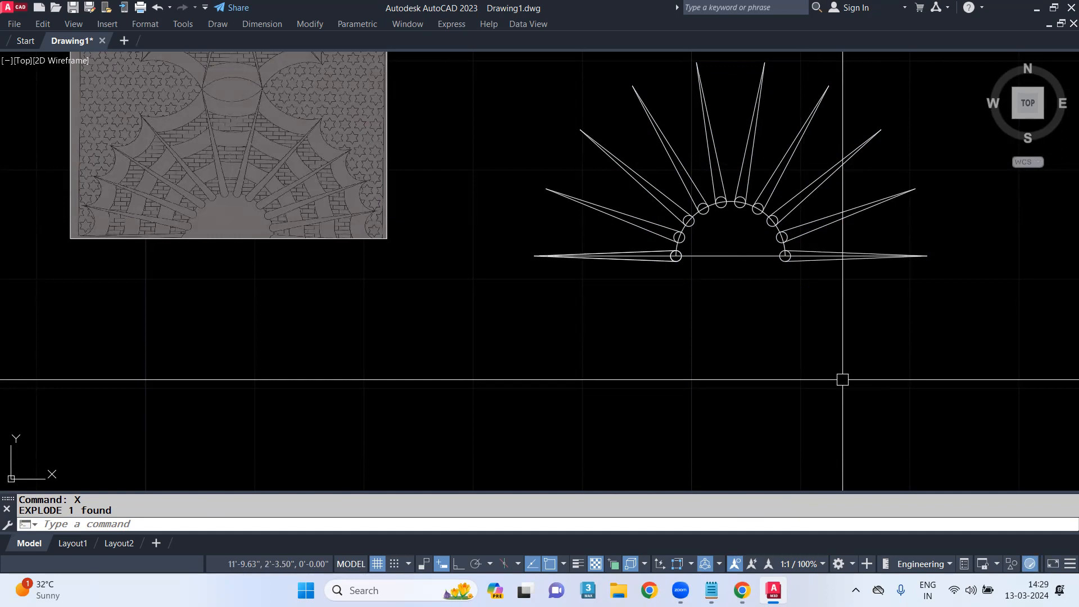
# Trim away the lower half of the left end spoke's circle and its slanted line below the baseline
pyautogui.write('tr')
pyautogui.press('Return')
pyautogui.scroll(4, 675, 259)
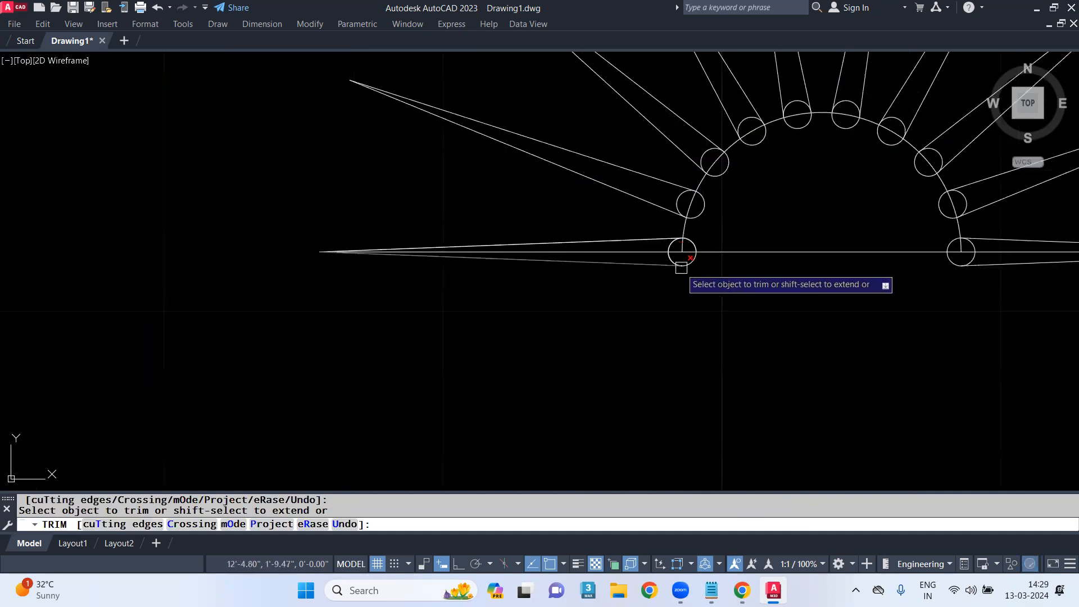
pyautogui.click(693, 273)
pyautogui.click(681, 266)
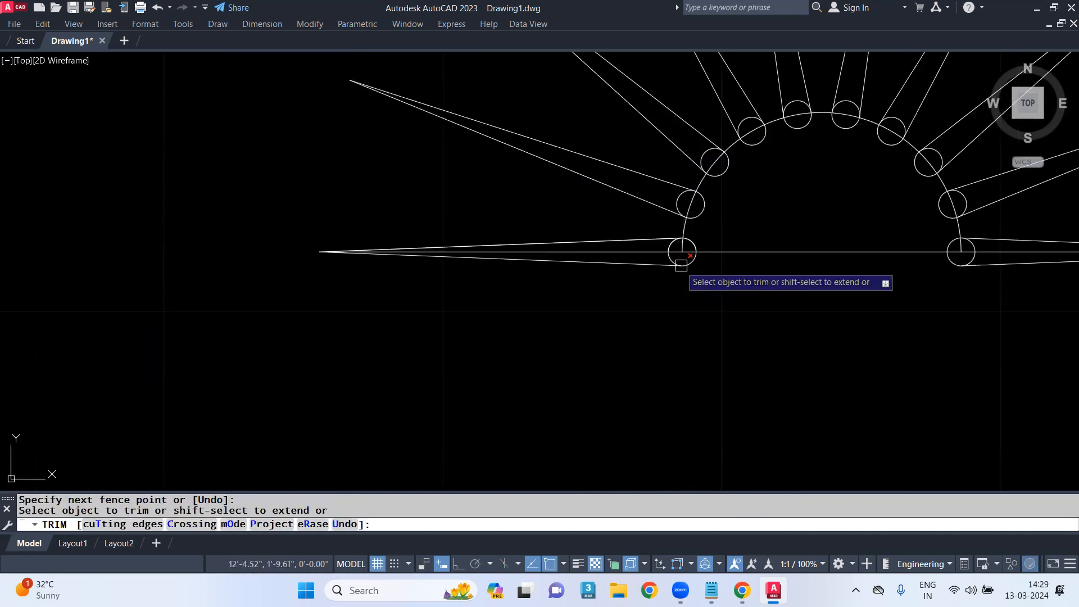
pyautogui.scroll(4, 688, 262)
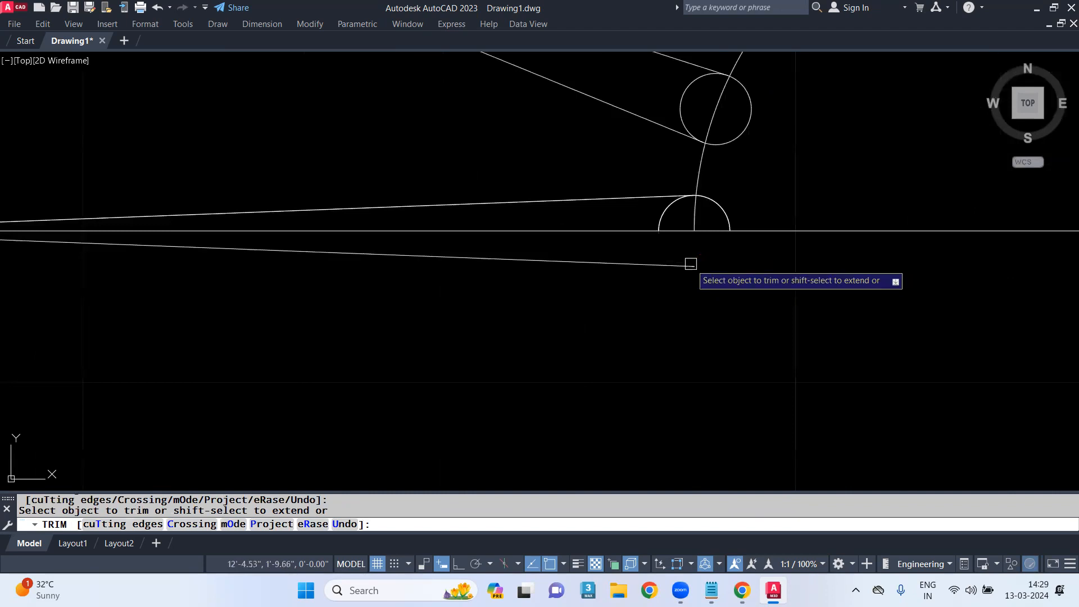
pyautogui.scroll(-4, 690, 264)
pyautogui.scroll(4, 698, 264)
pyautogui.click(698, 251)
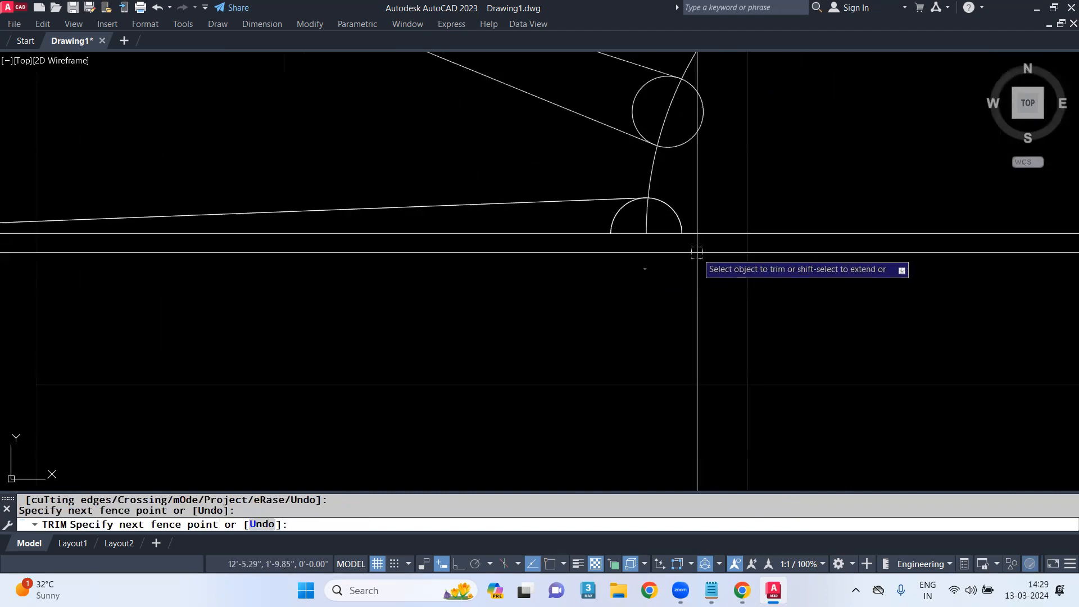
pyautogui.click(614, 299)
pyautogui.scroll(2, 617, 228)
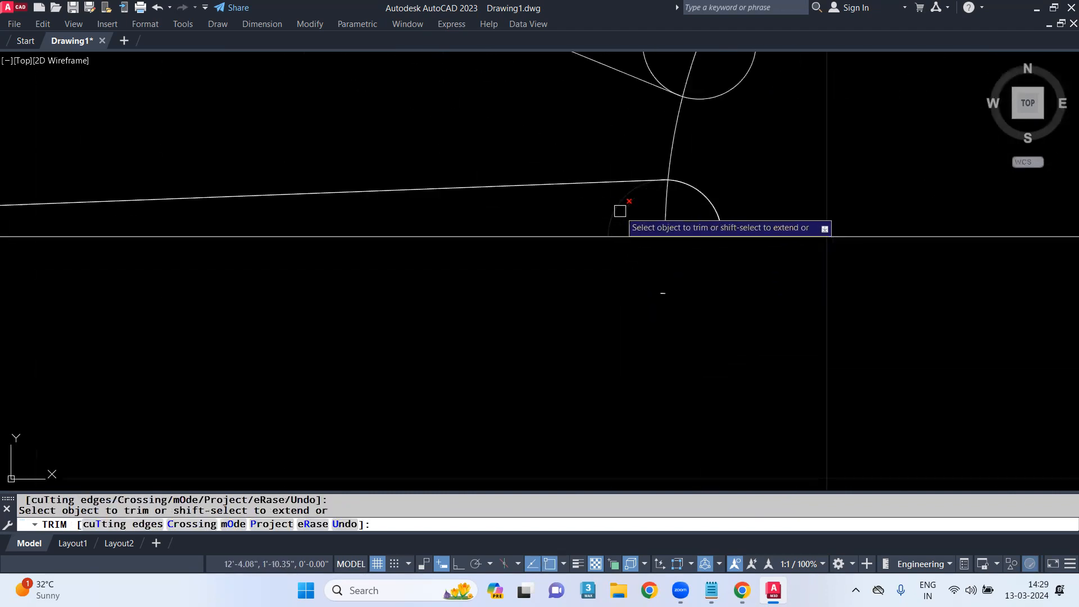
# Trim the outer halves of the circles on the left-side spokes so each spoke has a rounded inner end
pyautogui.scroll(-3, 666, 206)
pyautogui.scroll(2, 669, 208)
pyautogui.scroll(-3, 794, 185)
pyautogui.moveTo(818, 176); pyautogui.dragTo(768, 403, button='middle')
pyautogui.scroll(3, 585, 209)
pyautogui.moveTo(708, 247); pyautogui.dragTo(717, 326, button='middle')
pyautogui.click(694, 281)
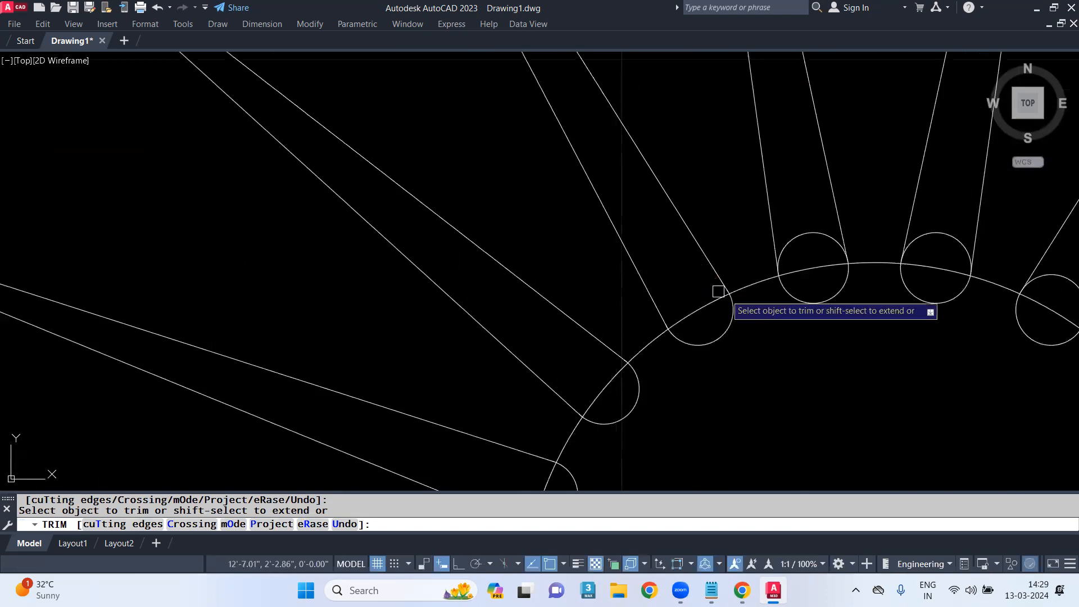
# Trim the outer circle halves and the crossing semicircle pieces on the upper and right-side spokes
pyautogui.moveTo(803, 343); pyautogui.dragTo(793, 454, button='middle')
pyautogui.click(802, 352)
pyautogui.click(928, 348)
pyautogui.moveTo(1006, 391); pyautogui.dragTo(651, 234, button='middle')
pyautogui.click(767, 386)
pyautogui.click(646, 336)
pyautogui.click(772, 305)
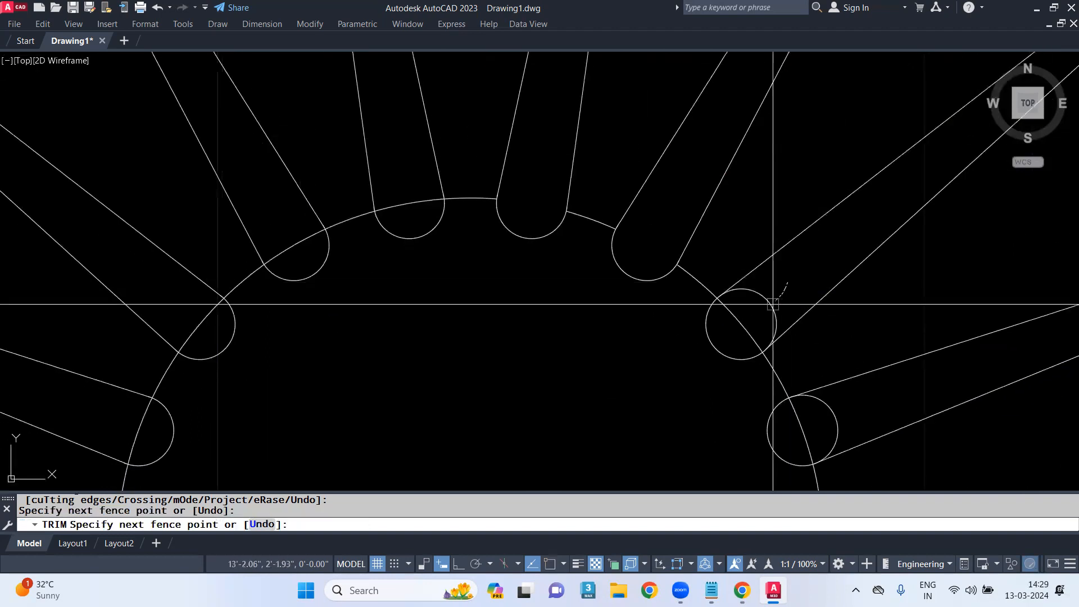
pyautogui.click(743, 332)
pyautogui.moveTo(762, 341); pyautogui.dragTo(771, 192, button='middle')
pyautogui.moveTo(898, 255); pyautogui.dragTo(800, 274)
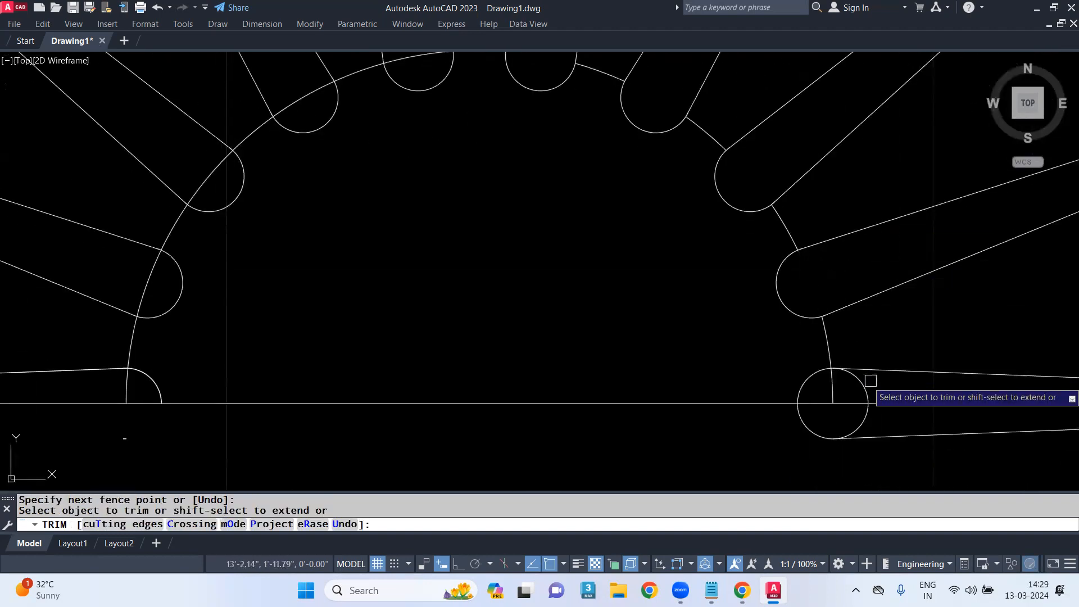
# Trim the right end spoke's circle to a quarter arc above the baseline and remove its lower slanted line
pyautogui.scroll(2, 900, 382)
pyautogui.moveTo(900, 380); pyautogui.dragTo(784, 396)
pyautogui.moveTo(872, 458); pyautogui.dragTo(826, 338, button='middle')
pyautogui.moveTo(903, 370); pyautogui.dragTo(763, 331)
pyautogui.scroll(-2, 841, 349)
pyautogui.moveTo(828, 354); pyautogui.dragTo(672, 335, button='middle')
pyautogui.moveTo(651, 318); pyautogui.dragTo(647, 341)
# Trim the remaining semicircle pieces inside the rounded ends of the left and upper spokes
pyautogui.moveTo(591, 360); pyautogui.dragTo(752, 447, button='middle')
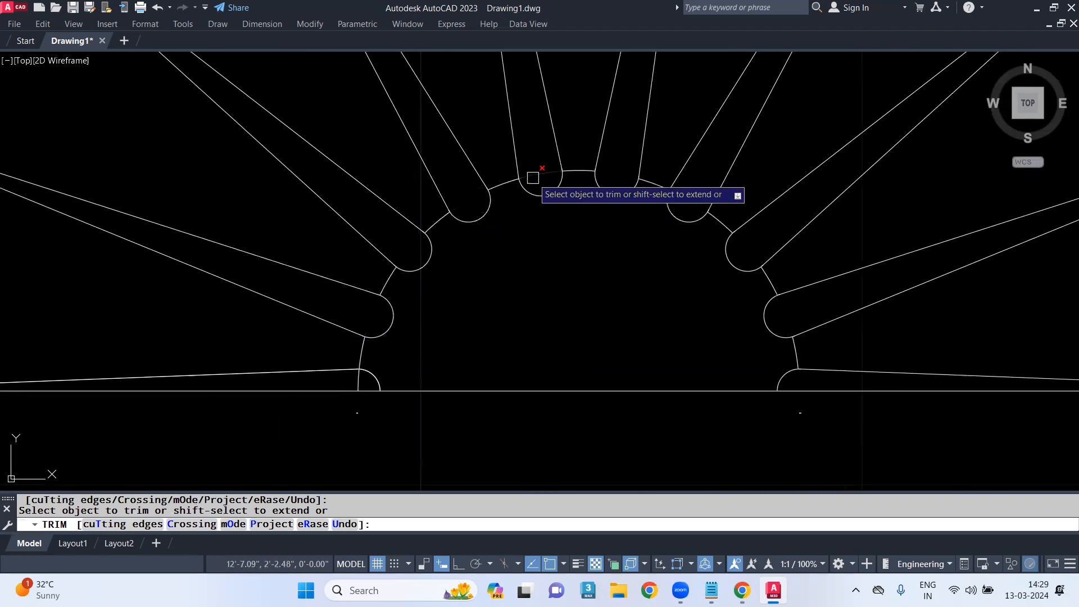
pyautogui.scroll(2, 365, 366)
pyautogui.scroll(-4, 506, 371)
pyautogui.scroll(1, 528, 318)
pyautogui.scroll(-3, 528, 318)
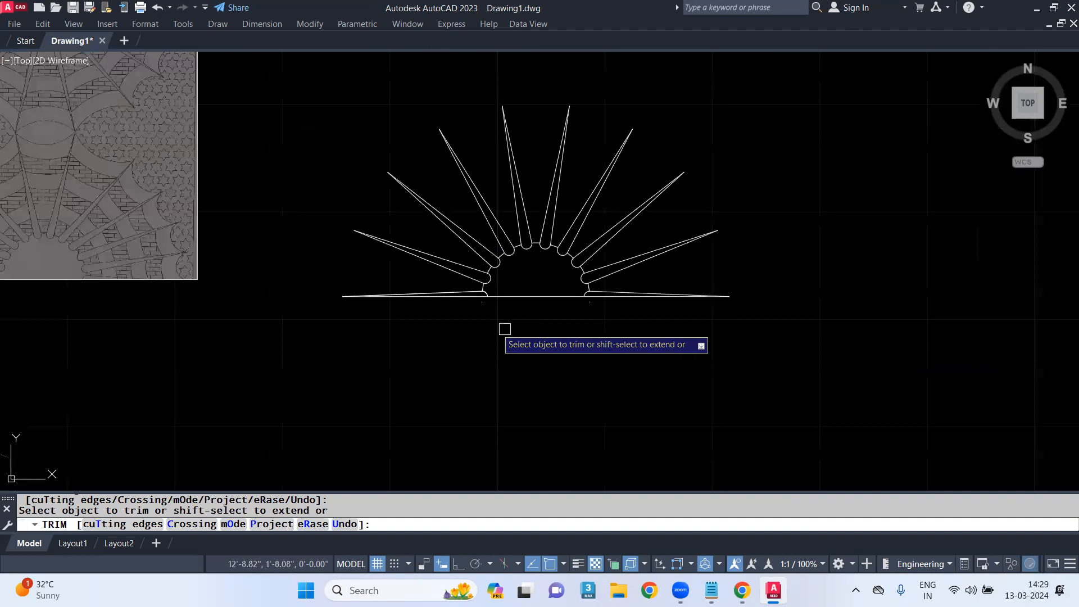
# End trimming and erase the leftover line fragments below the baseline
pyautogui.scroll(2, 593, 353)
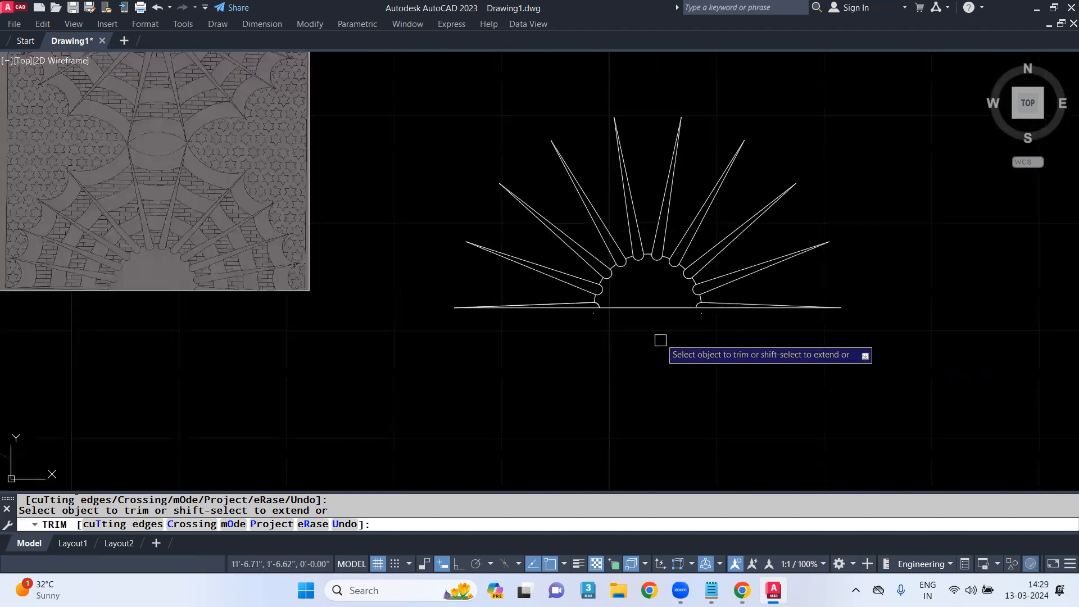
pyautogui.scroll(6, 640, 323)
pyautogui.press('Escape')
pyautogui.click(958, 265)
pyautogui.click(490, 372)
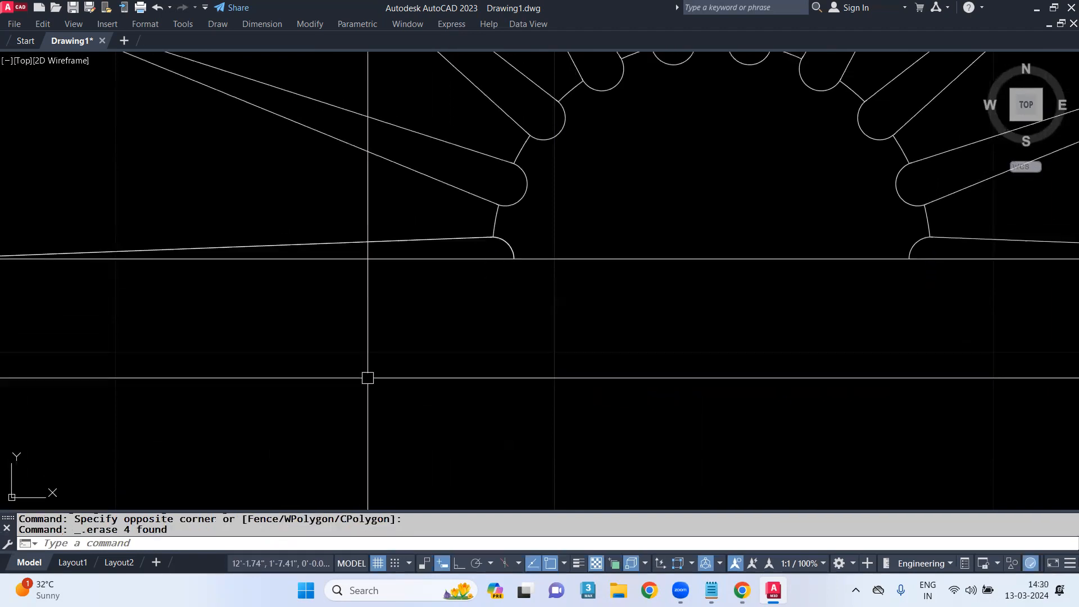
# Draw a three-point arc, bulging toward the semicircle, from the right end spoke's upper line to the lower line of the spoke above
pyautogui.scroll(-5, 675, 315)
pyautogui.scroll(-2, 675, 303)
pyautogui.moveTo(622, 301)
pyautogui.mouseDown(button='middle')
pyautogui.moveTo(651, 313)
pyautogui.moveTo(770, 317)
pyautogui.mouseUp(button='middle')
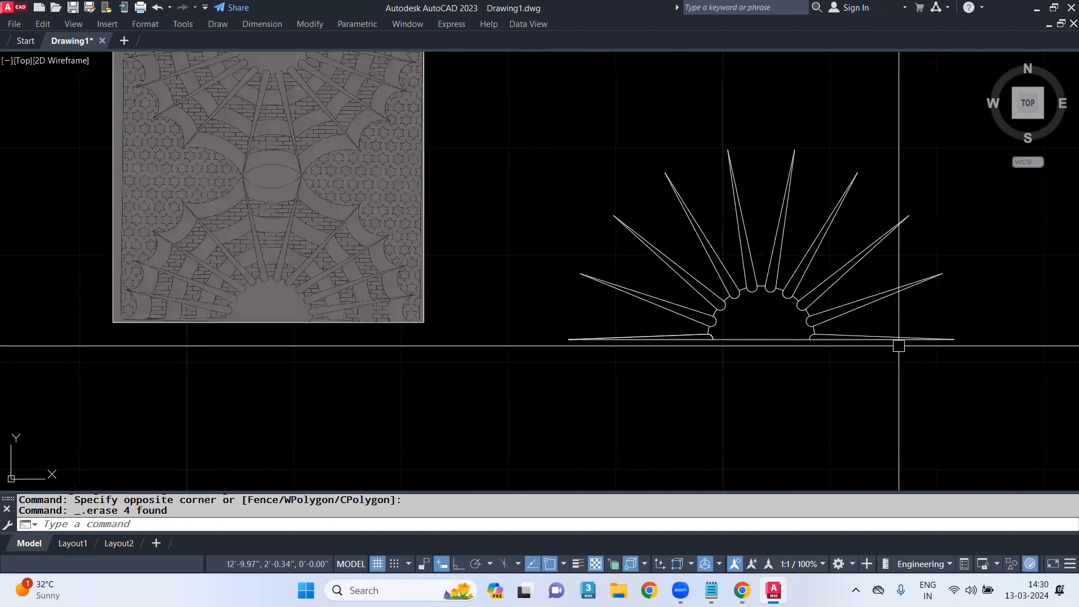
pyautogui.scroll(2, 725, 301)
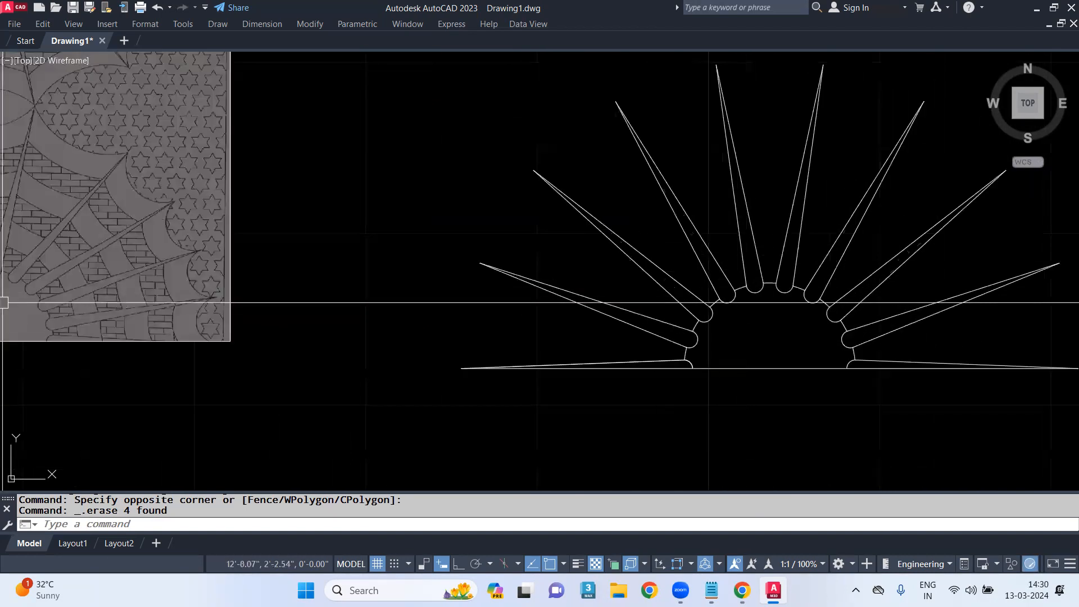
pyautogui.scroll(-2, 109, 307)
pyautogui.moveTo(288, 396)
pyautogui.mouseDown(button='middle')
pyautogui.moveTo(344, 388)
pyautogui.moveTo(413, 309)
pyautogui.mouseUp(button='middle')
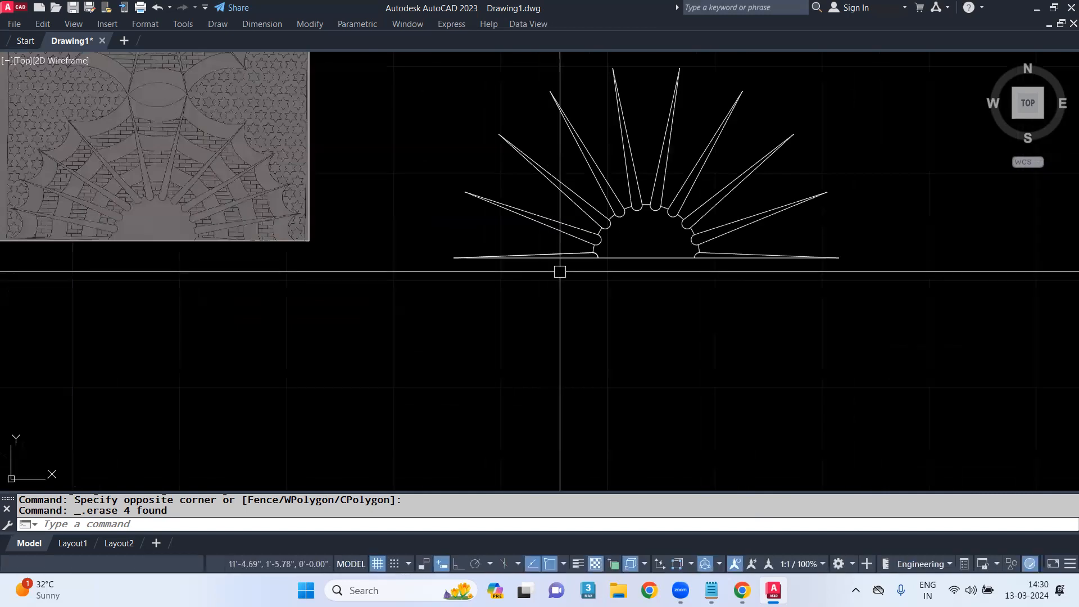
pyautogui.scroll(4, 731, 249)
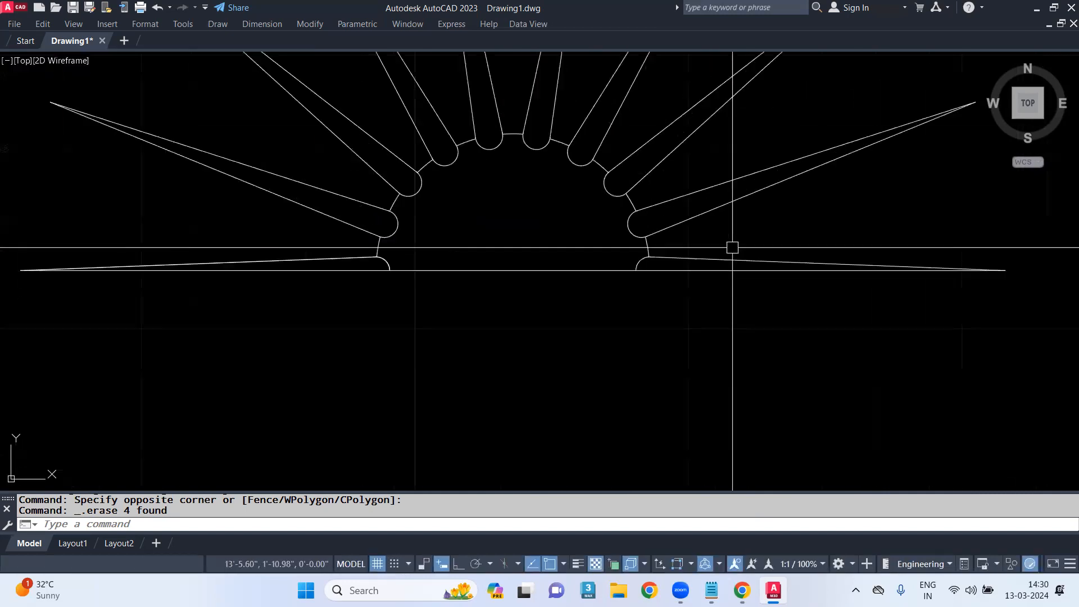
pyautogui.press('Return')
pyautogui.scroll(5, 728, 264)
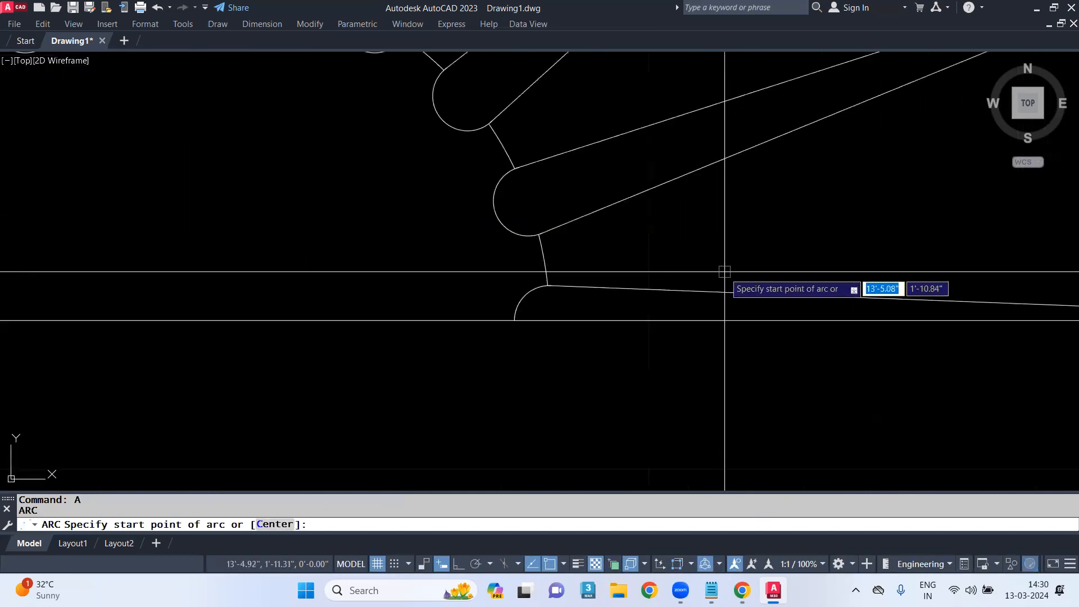
pyautogui.click(697, 290)
pyautogui.scroll(2, 643, 264)
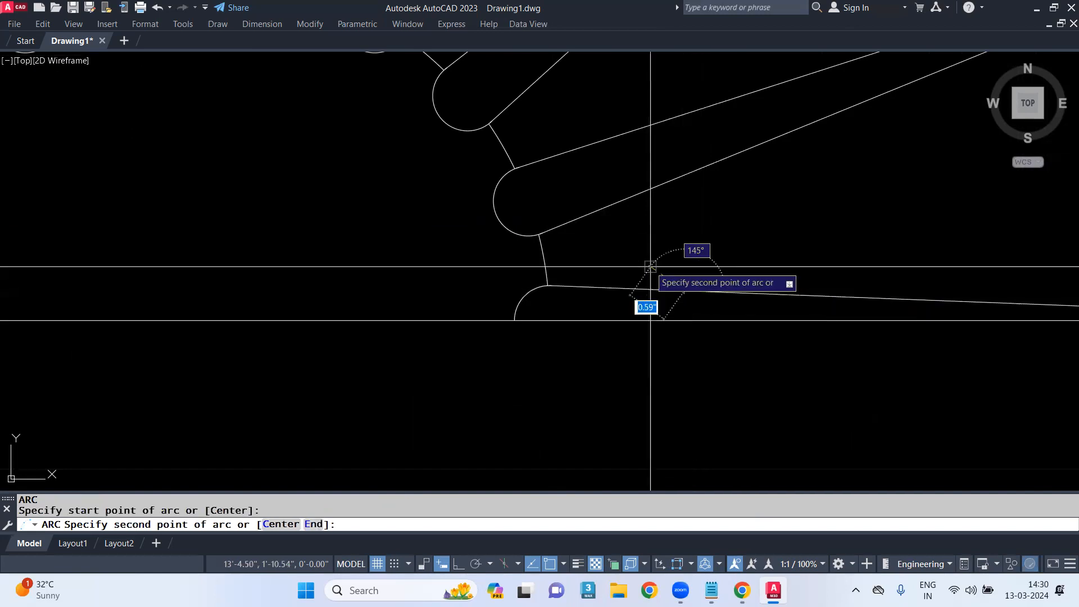
pyautogui.click(660, 259)
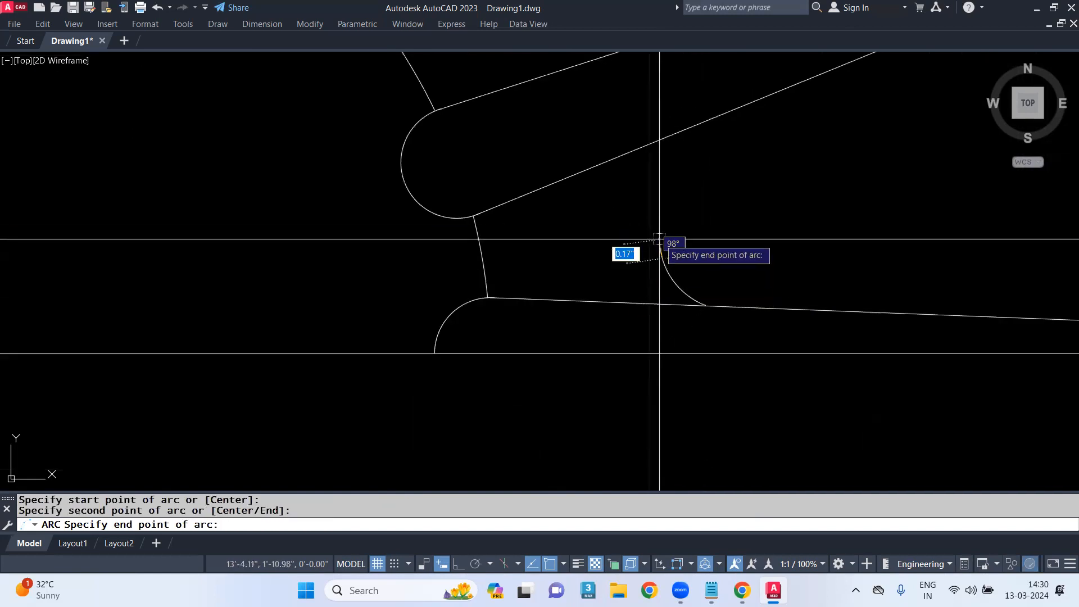
pyautogui.click(651, 146)
# Stretch the new arc's upper end slightly outward along the spoke line above
pyautogui.scroll(-3, 652, 147)
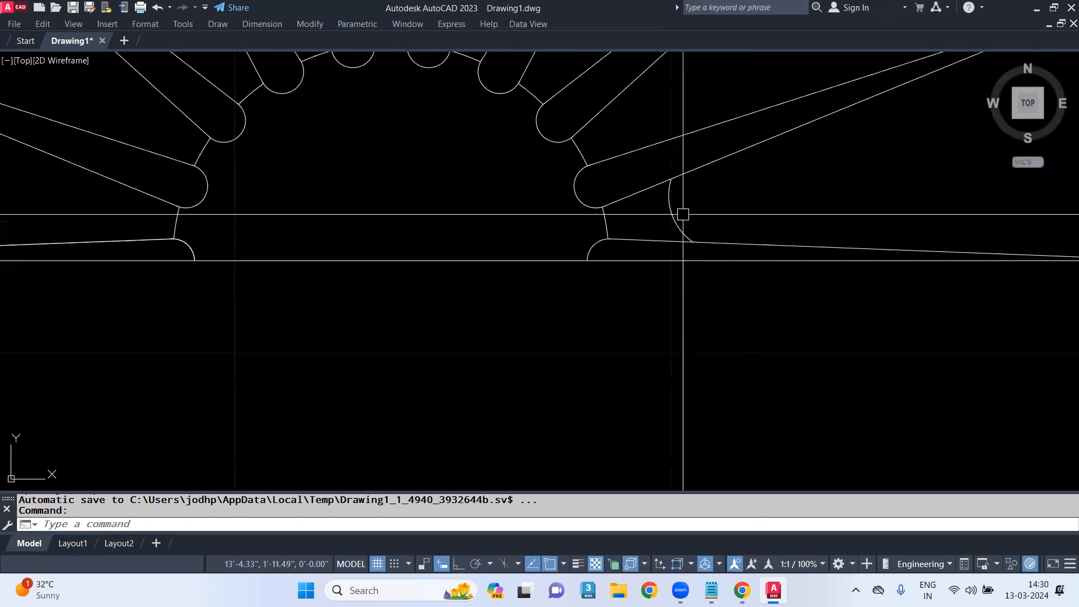
pyautogui.scroll(3, 672, 200)
pyautogui.click(669, 165)
pyautogui.click(683, 139)
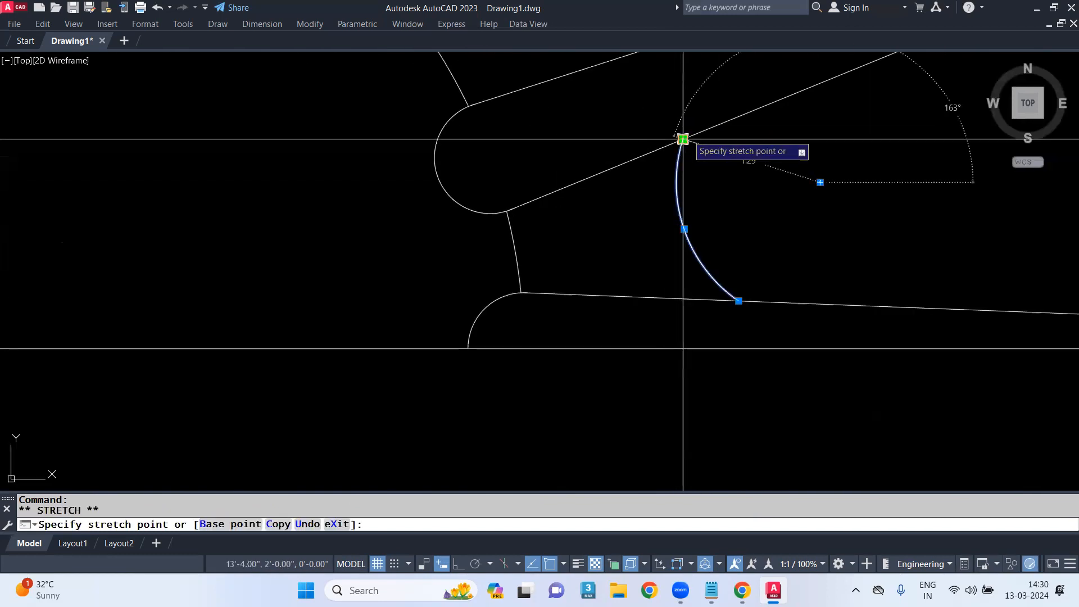
pyautogui.click(697, 133)
pyautogui.scroll(-5, 457, 221)
pyautogui.moveTo(457, 221); pyautogui.dragTo(569, 316, button='middle')
pyautogui.scroll(4, 490, 259)
pyautogui.scroll(2, 189, 230)
pyautogui.scroll(-4, 188, 229)
pyautogui.scroll(6, 698, 263)
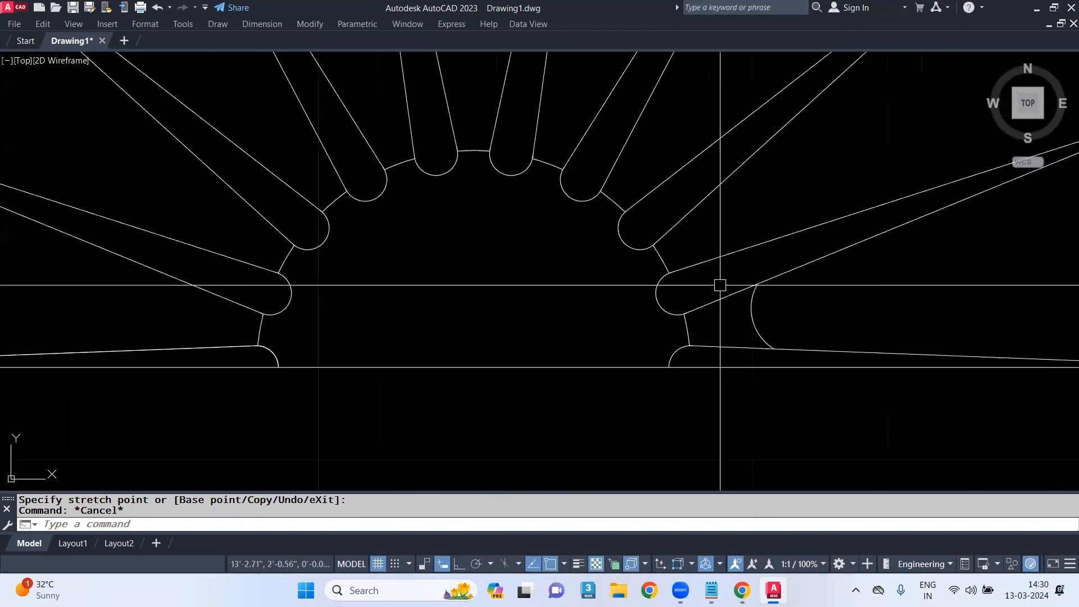
# Polar-array the web arc beside the right end spoke around the semicircle's centre on the baseline, with 10 items
pyautogui.click(752, 310)
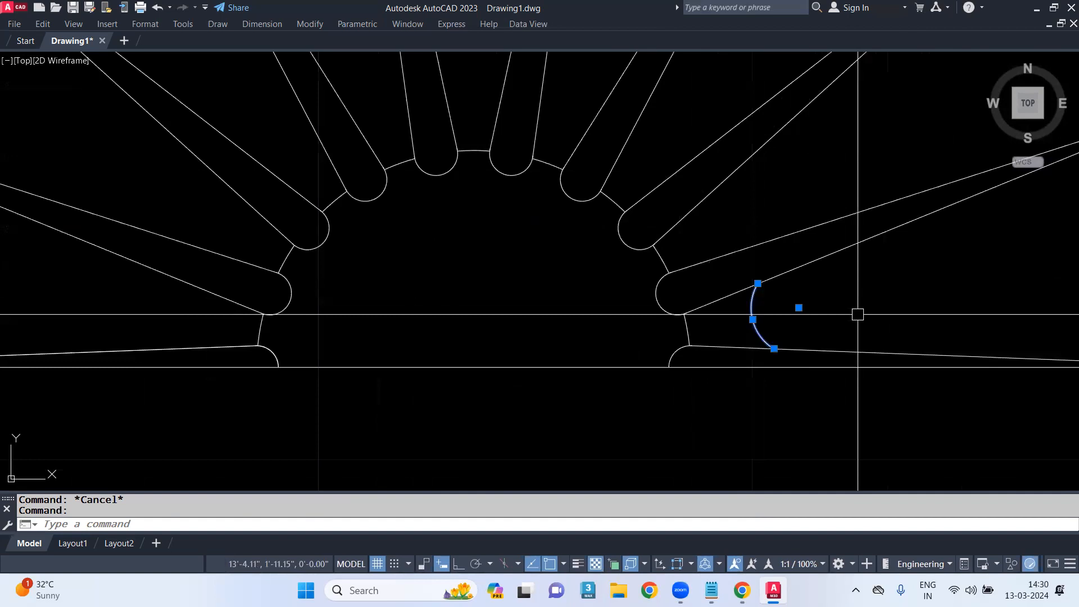
pyautogui.press('Return')
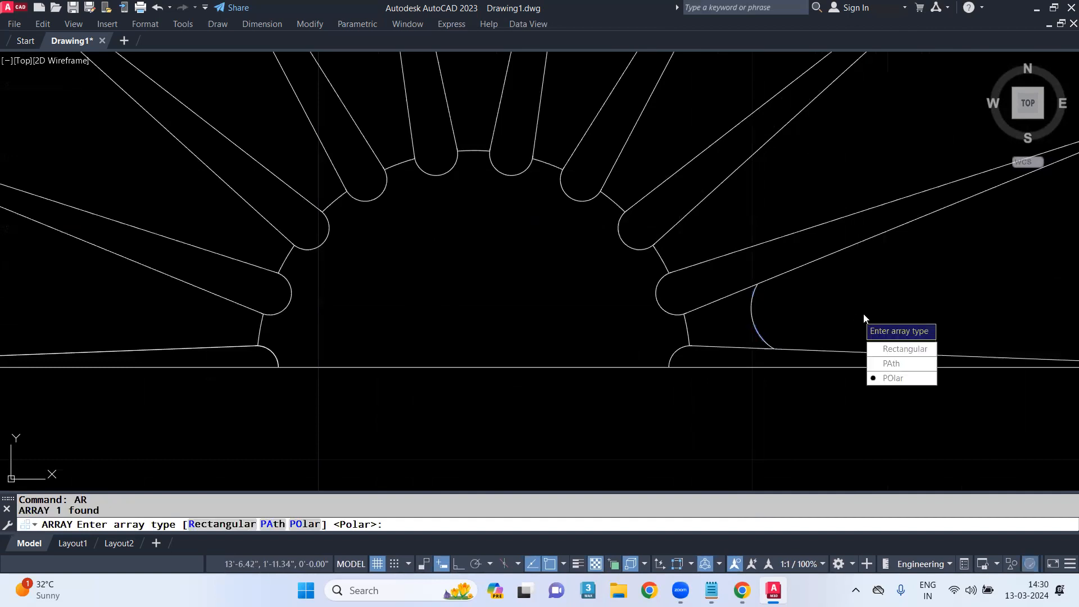
pyautogui.click(897, 380)
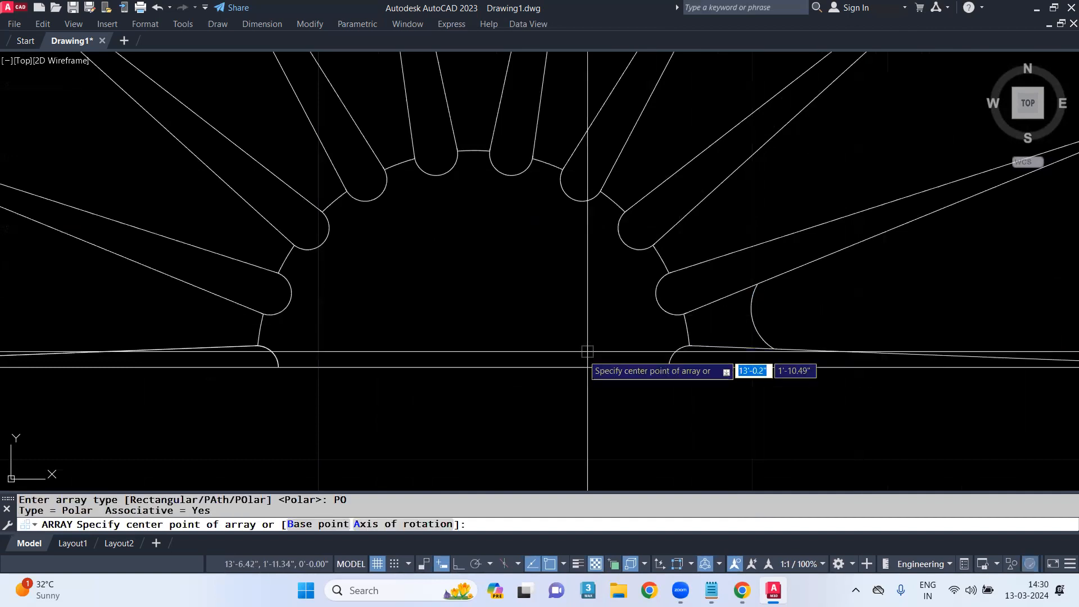
pyautogui.scroll(-3, 462, 366)
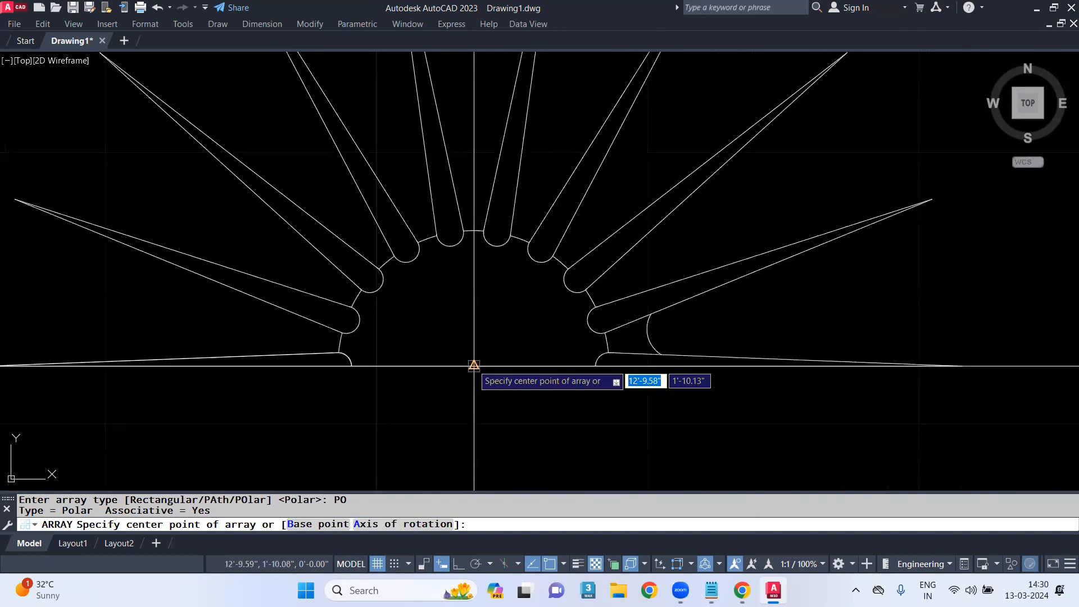
pyautogui.scroll(2, 474, 365)
pyautogui.click(474, 366)
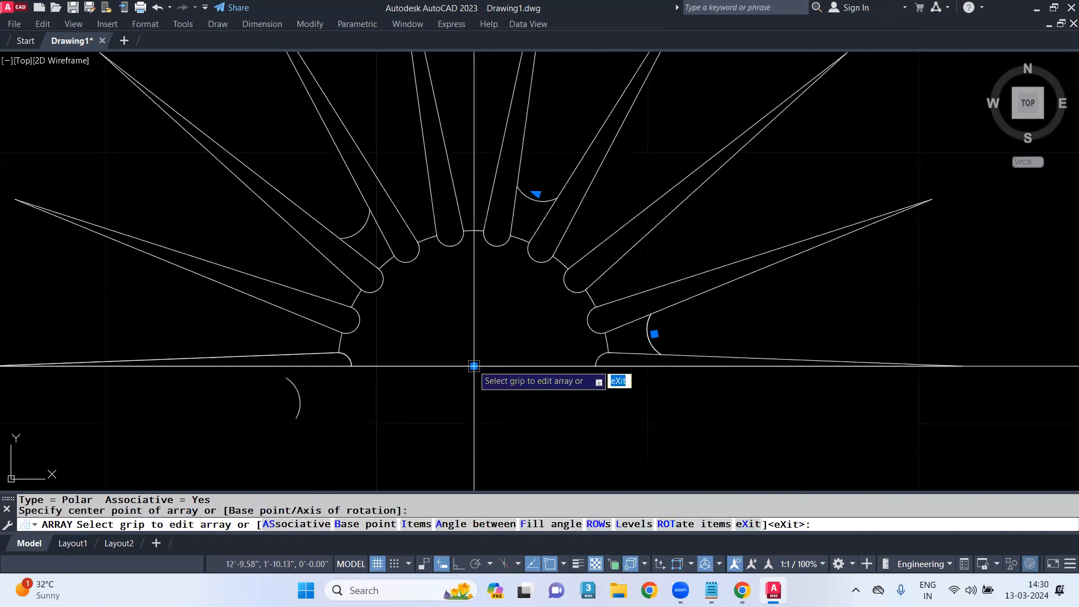
pyautogui.click(420, 523)
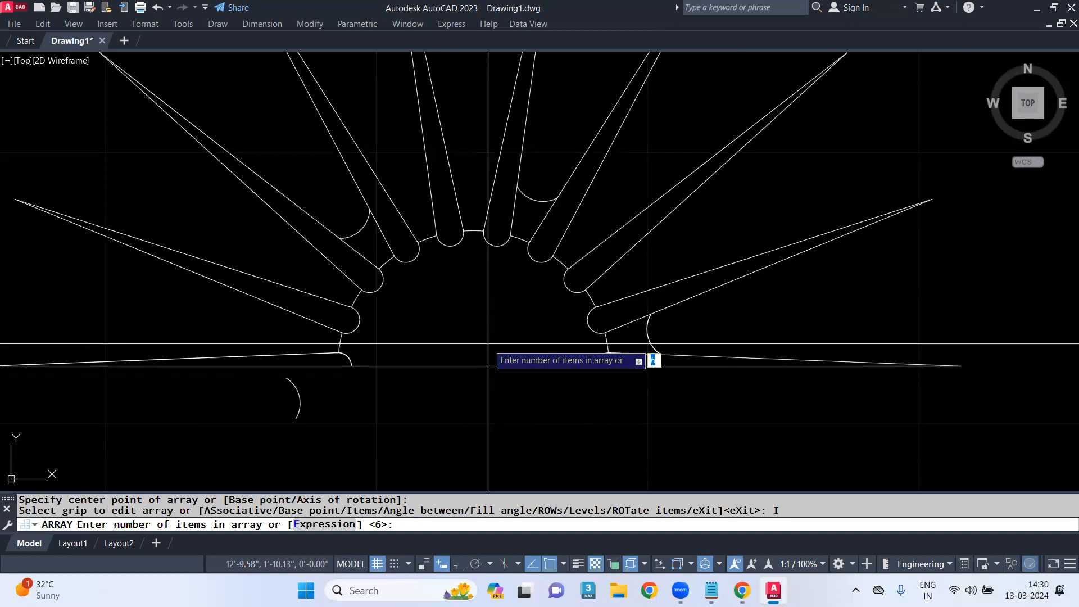
pyautogui.press('Return')
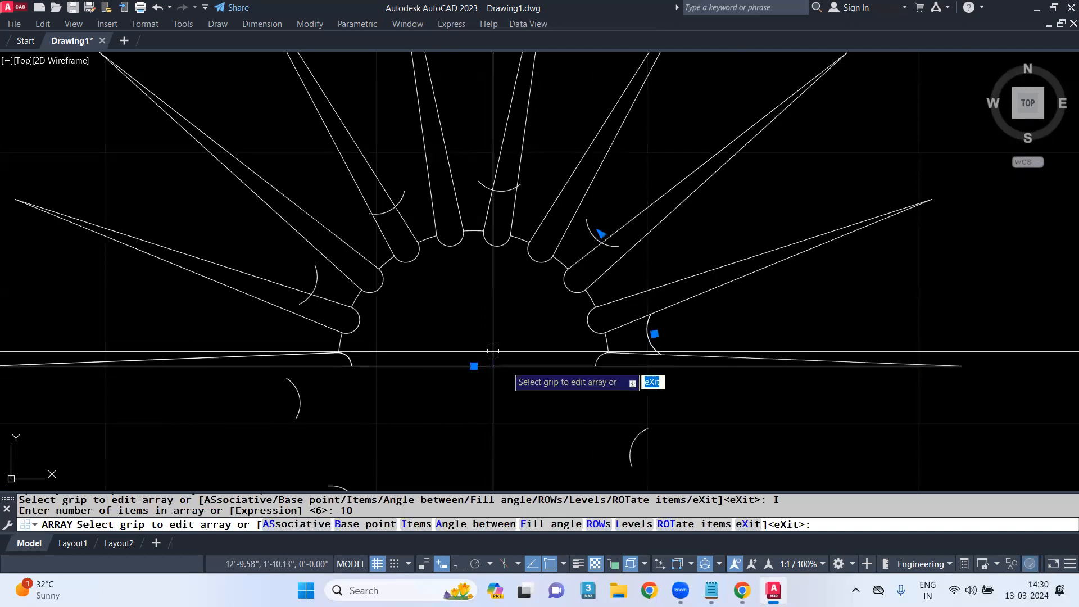
# Set the arc array's fill angle to 180° and finish it as a non-associative array
pyautogui.click(554, 523)
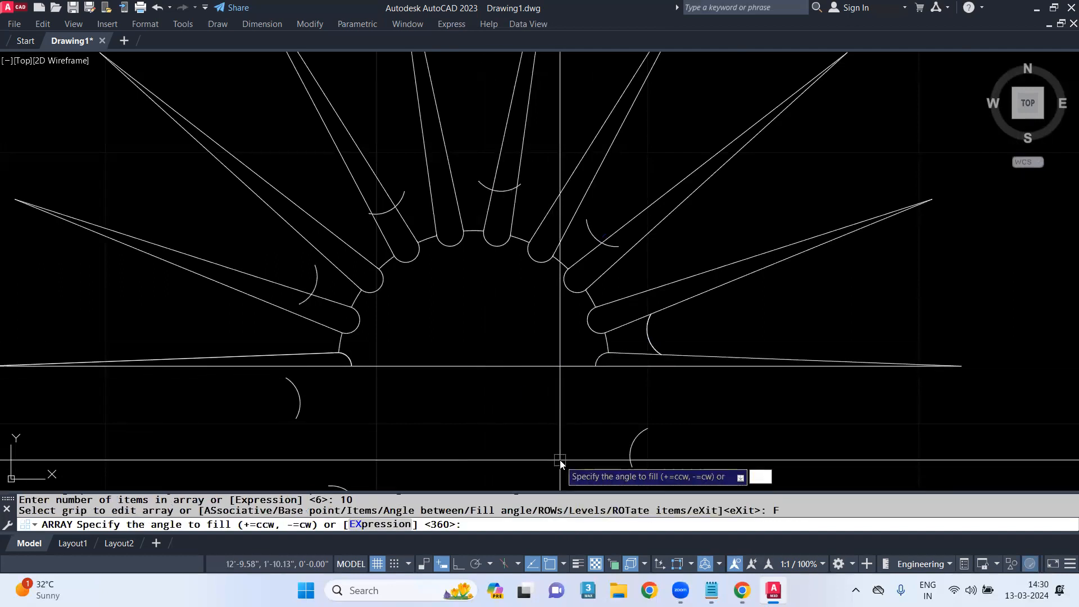
pyautogui.write('180')
pyautogui.press('Return')
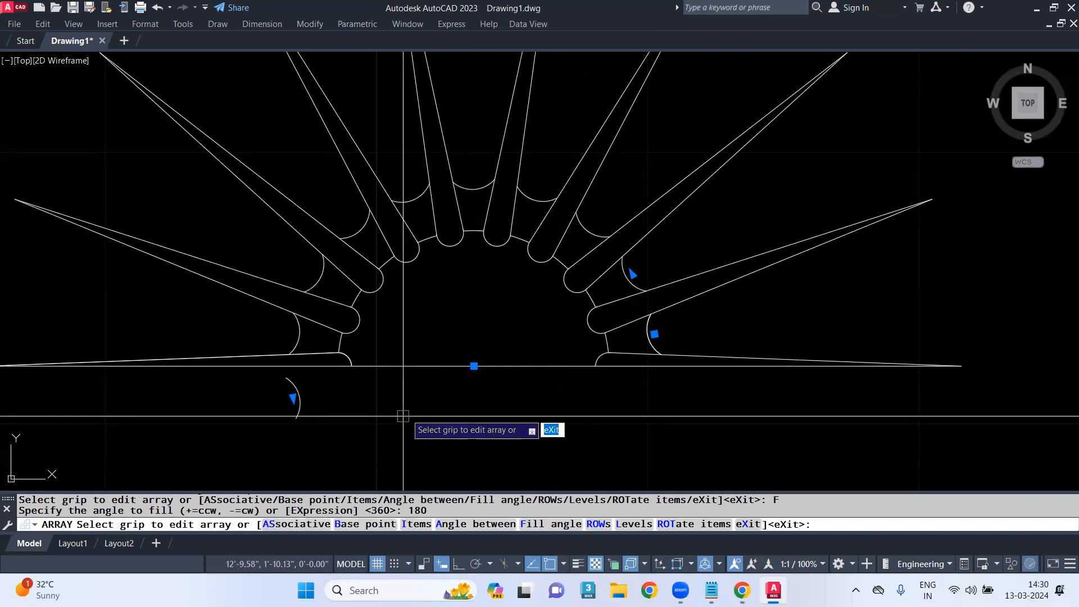
pyautogui.click(306, 524)
pyautogui.click(265, 525)
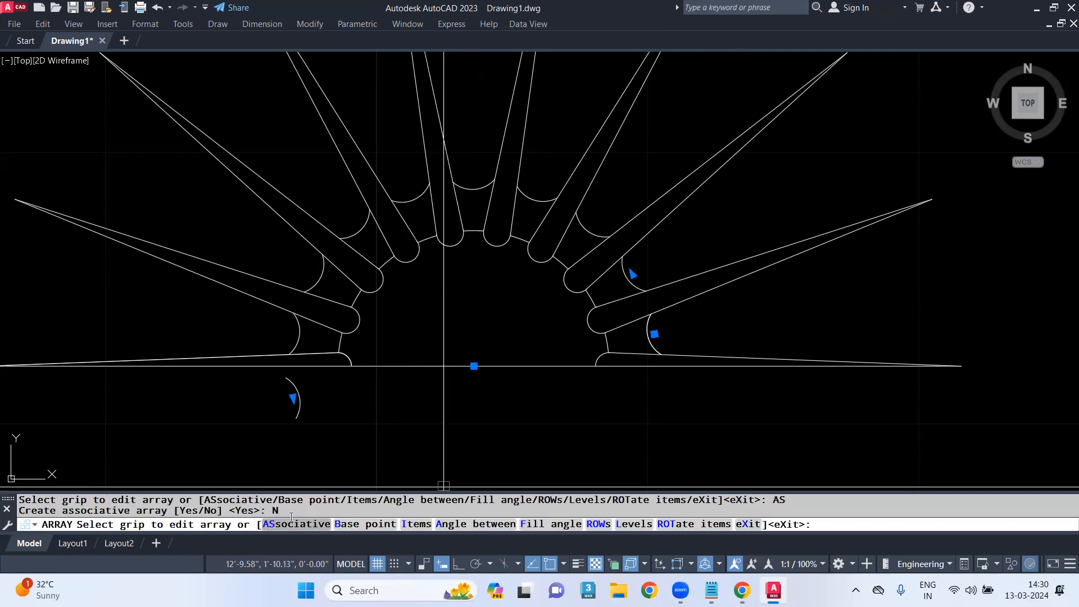
pyautogui.press('Return')
# Erase the surplus arc copy below the baseline under the left end spoke
pyautogui.click(296, 416)
pyautogui.scroll(-1, 292, 404)
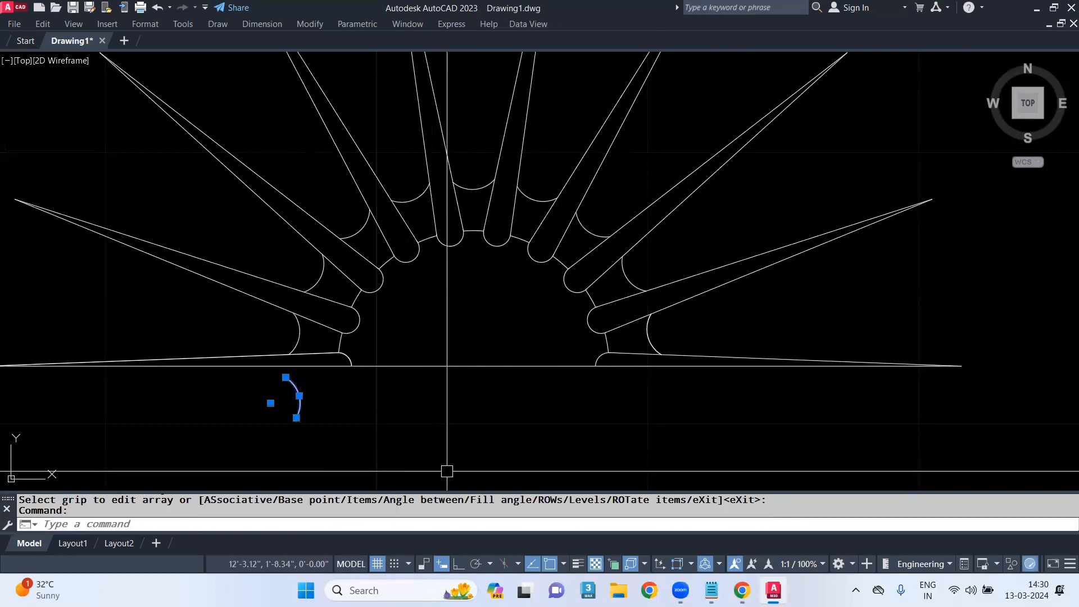
pyautogui.press('Delete')
# Draw a second three-point arc, outside the first web arc, from the right end spoke's upper line to the spoke above
pyautogui.scroll(-2, 420, 278)
pyautogui.moveTo(329, 299); pyautogui.dragTo(600, 304, button='middle')
pyautogui.scroll(1, 187, 260)
pyautogui.scroll(2, 187, 260)
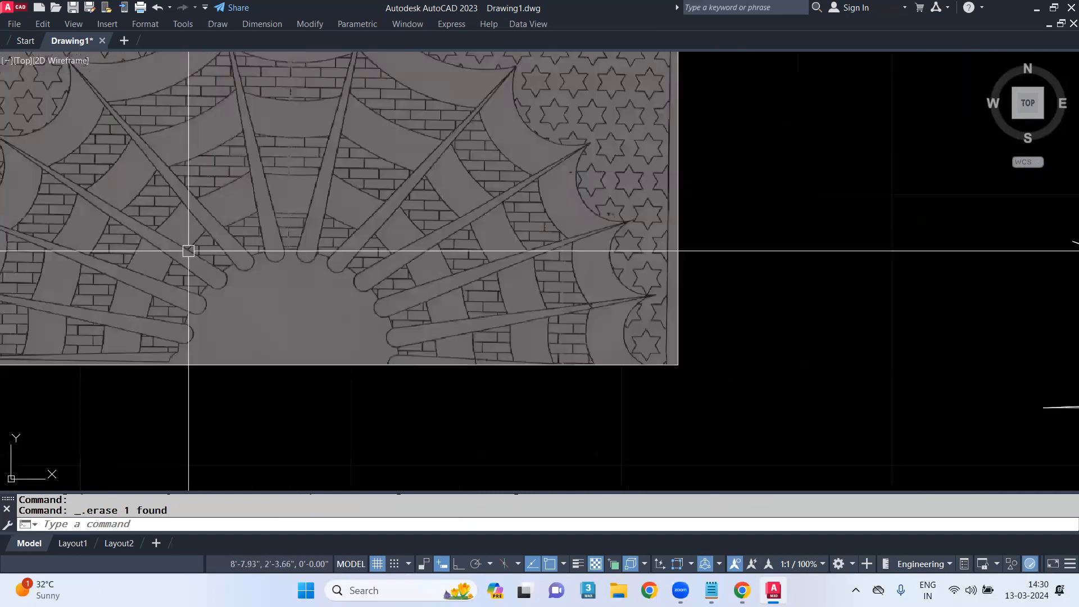
pyautogui.scroll(-6, 421, 269)
pyautogui.scroll(6, 385, 284)
pyautogui.click(358, 302)
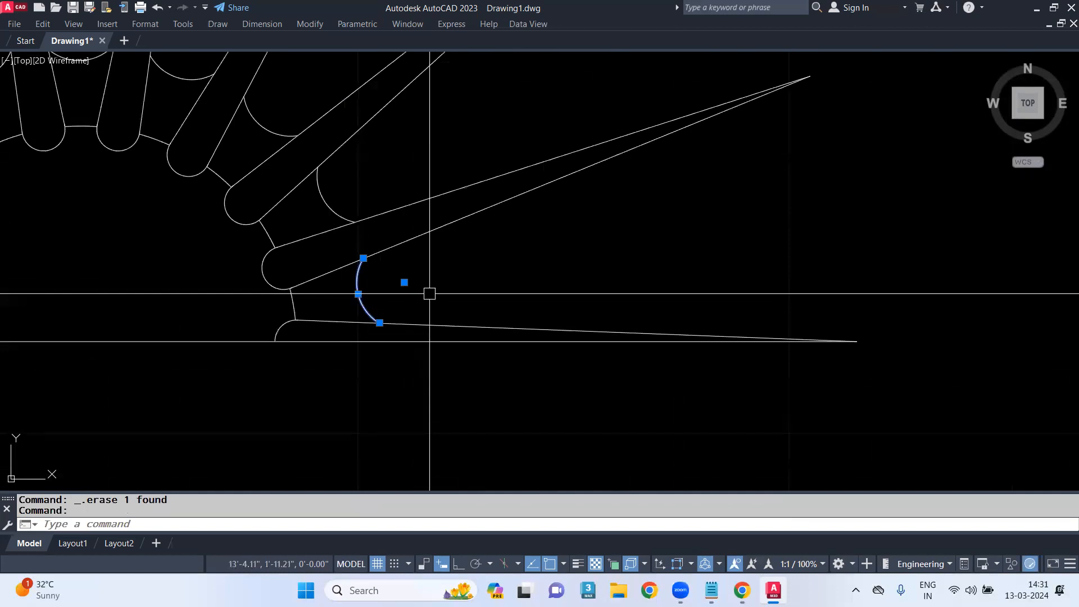
pyautogui.press('Return')
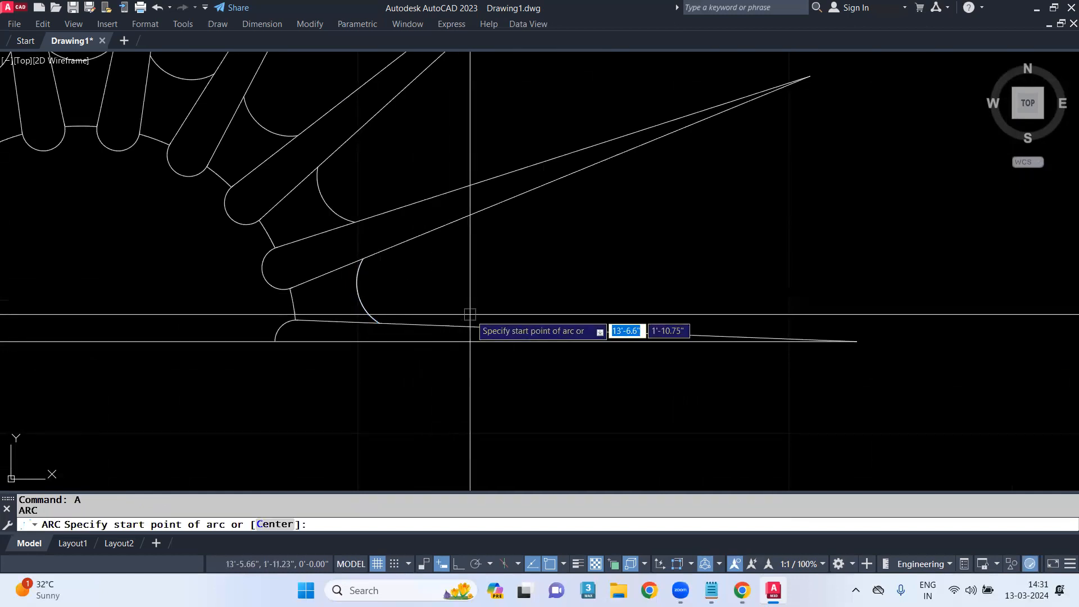
pyautogui.click(472, 326)
pyautogui.scroll(4, 472, 326)
pyautogui.click(460, 310)
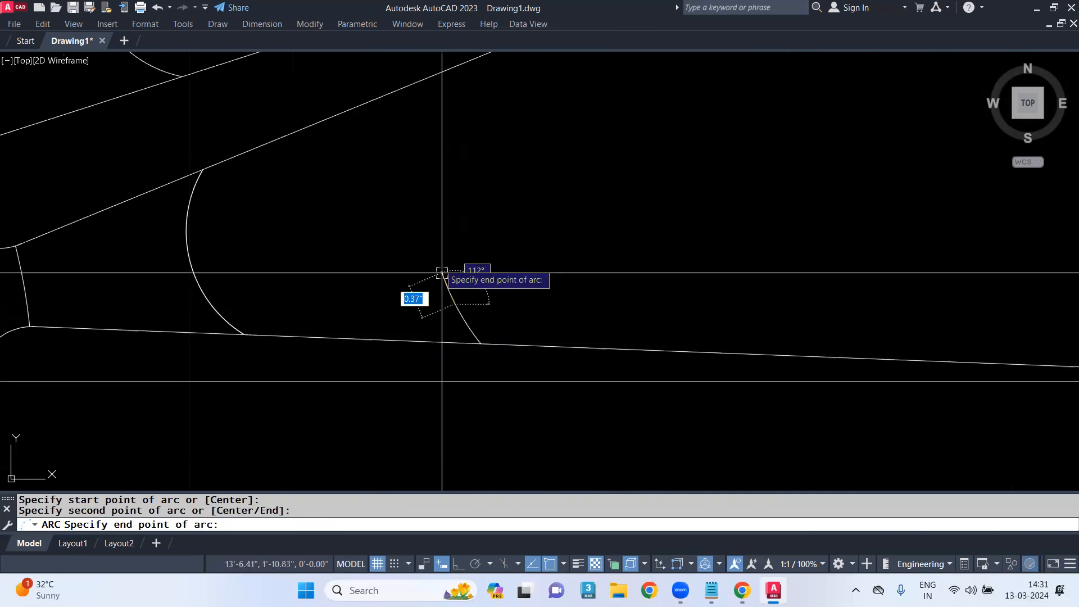
pyautogui.click(421, 81)
pyautogui.scroll(-3, 508, 304)
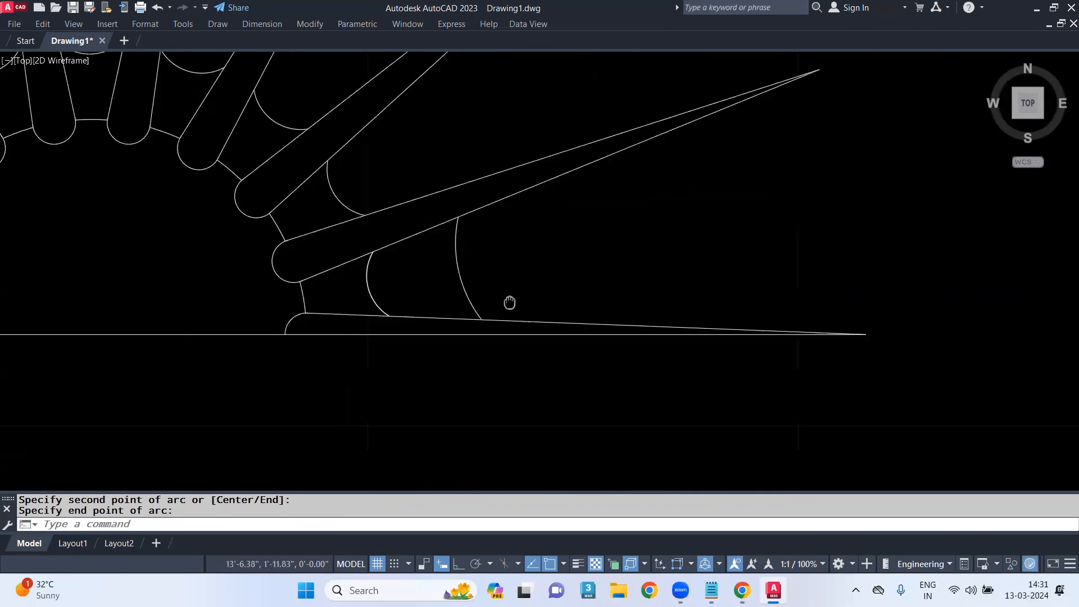
pyautogui.click(464, 310)
pyautogui.press('Escape')
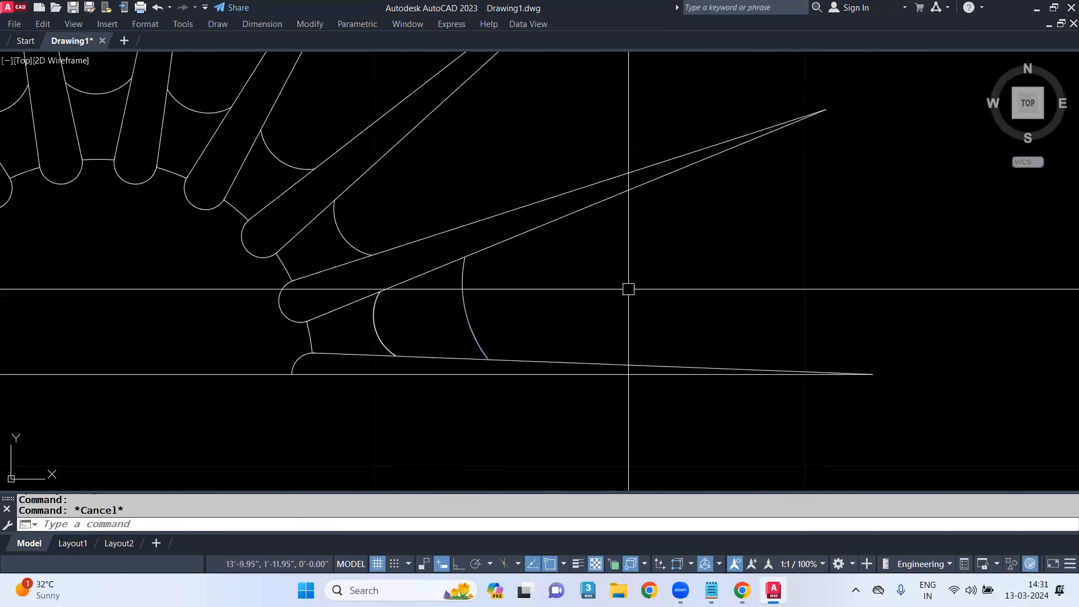
# Following the scan, draw a third three-point arc slightly outside the second, from the spoke above down to the right end spoke
pyautogui.scroll(-5, 626, 287)
pyautogui.moveTo(602, 258); pyautogui.dragTo(730, 321, button='middle')
pyautogui.scroll(2, 448, 302)
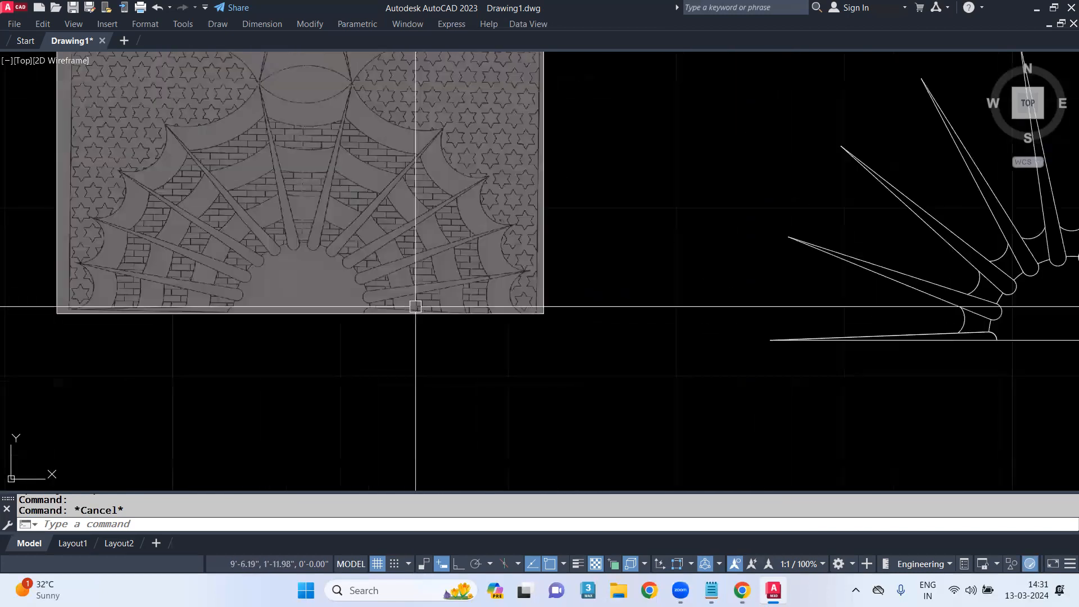
pyautogui.scroll(2, 444, 303)
pyautogui.scroll(-2, 450, 293)
pyautogui.moveTo(535, 314); pyautogui.dragTo(345, 294, button='middle')
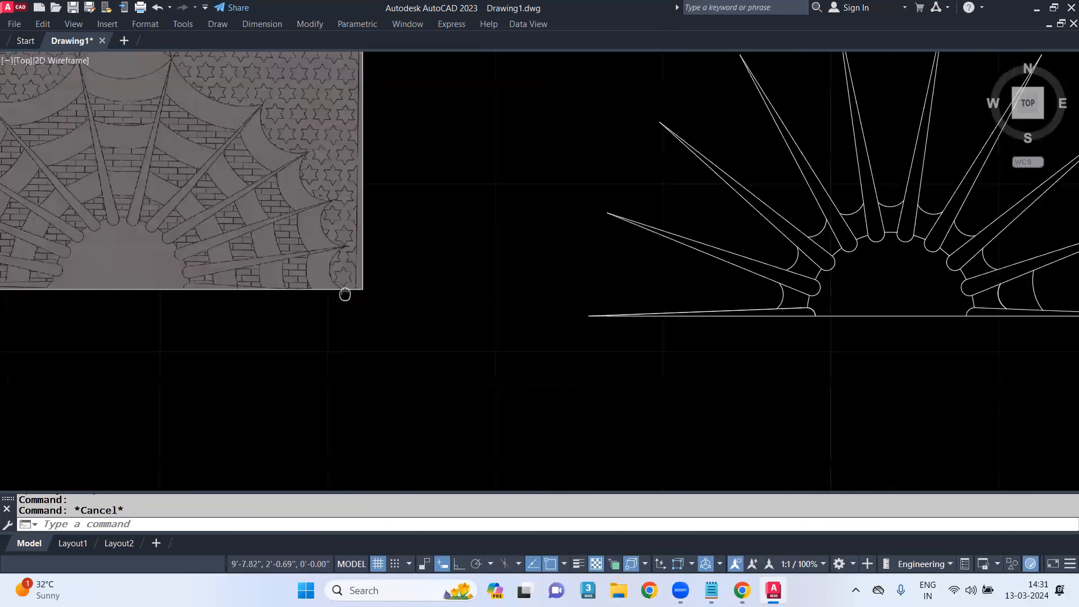
pyautogui.moveTo(731, 297); pyautogui.dragTo(348, 313, button='middle')
pyautogui.scroll(2, 687, 304)
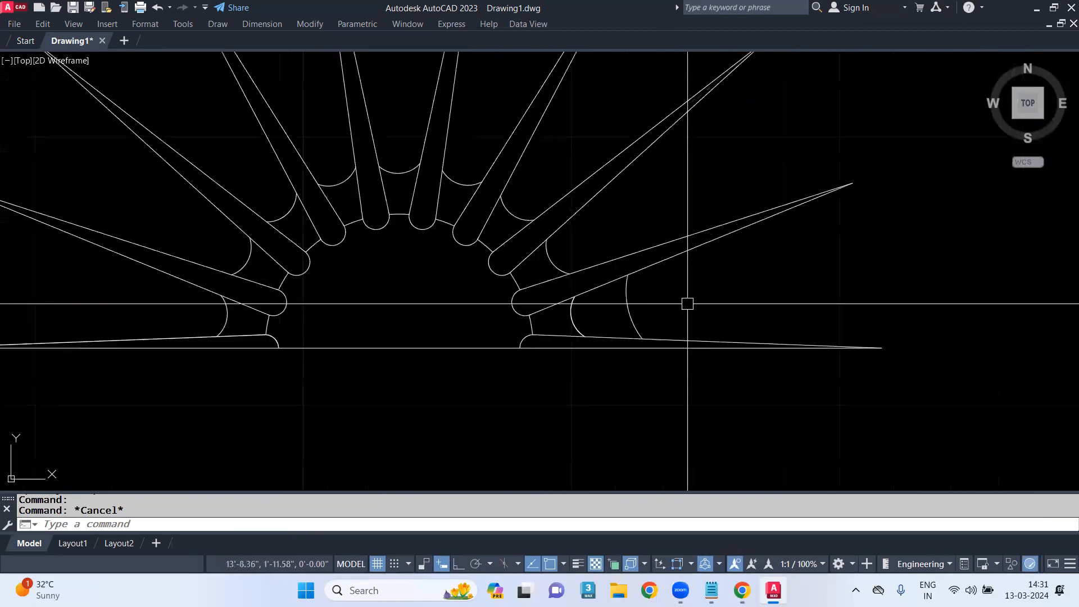
pyautogui.press('Return')
pyautogui.click(656, 263)
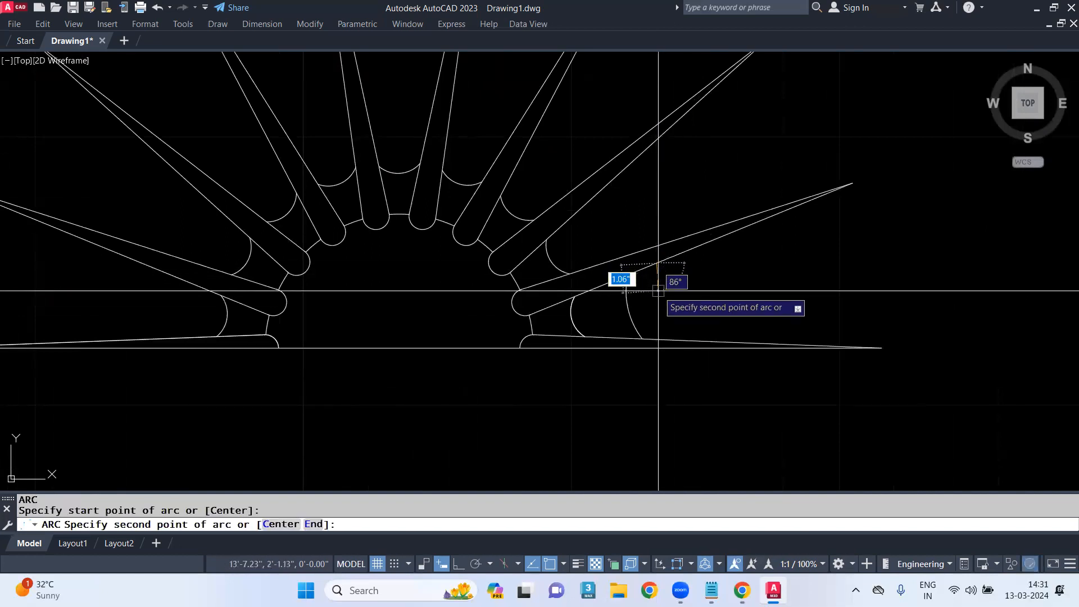
pyautogui.click(657, 297)
pyautogui.click(675, 339)
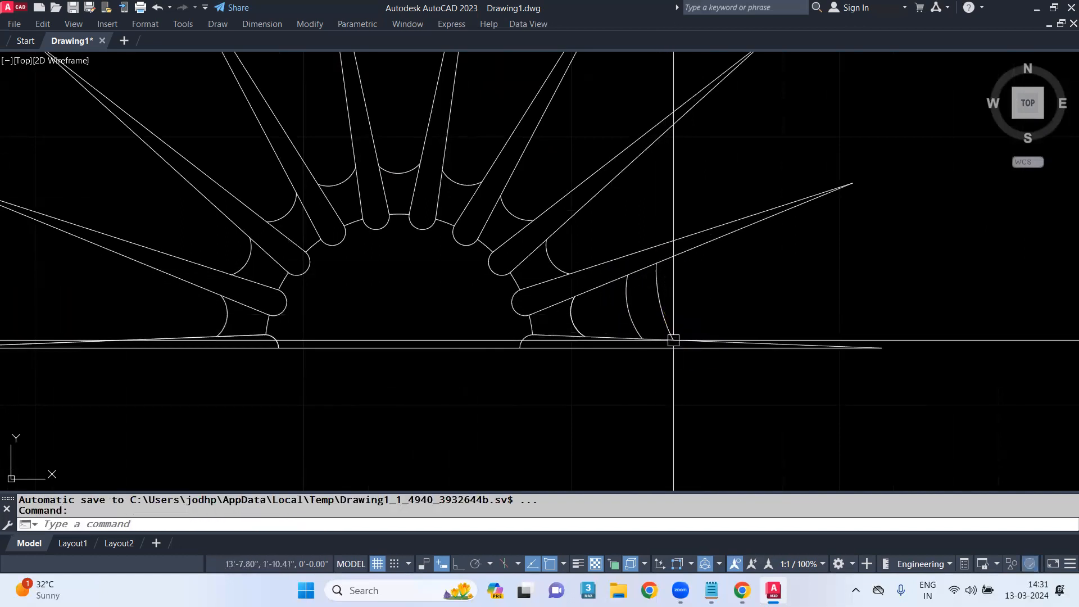
# Try a fourth three-point arc farther out, from the spoke above down to the right end spoke, after checking the scan
pyautogui.scroll(-3, 683, 287)
pyautogui.moveTo(683, 287); pyautogui.dragTo(995, 354, button='middle')
pyautogui.scroll(-2, 459, 261)
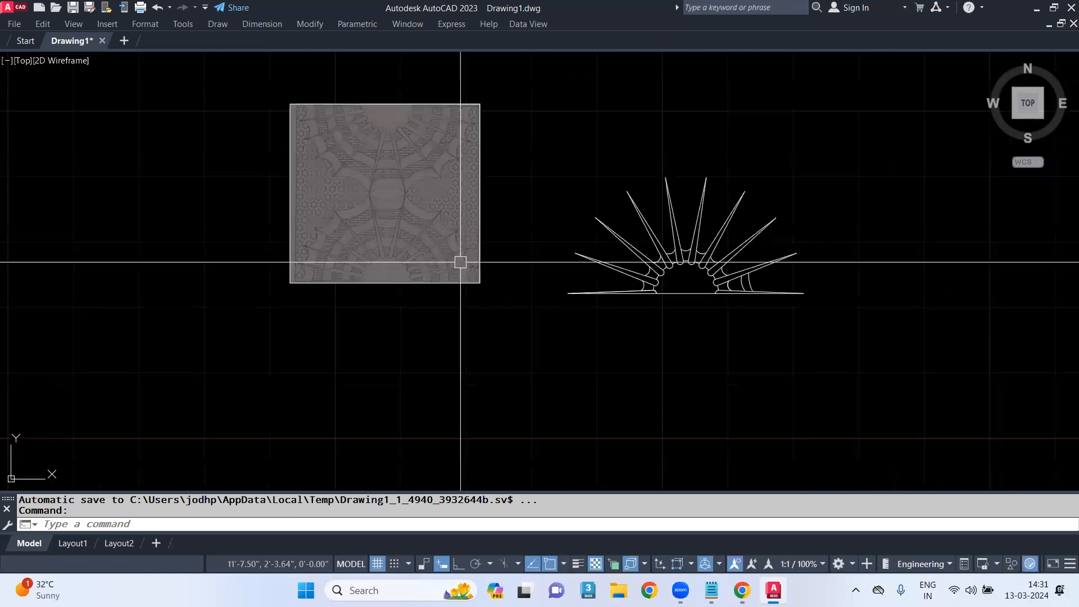
pyautogui.scroll(5, 423, 284)
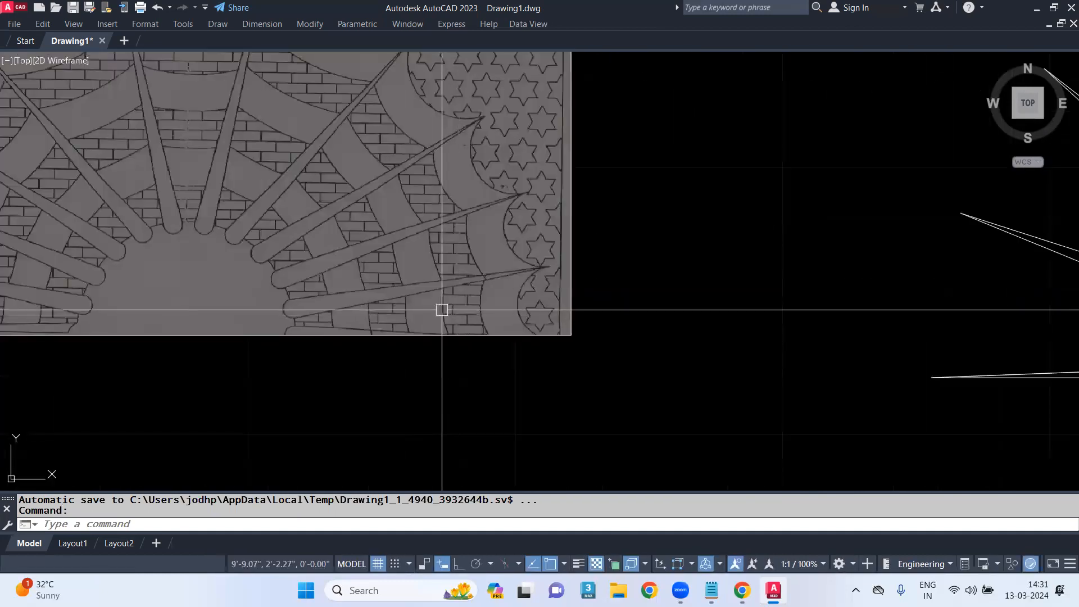
pyautogui.scroll(-5, 564, 320)
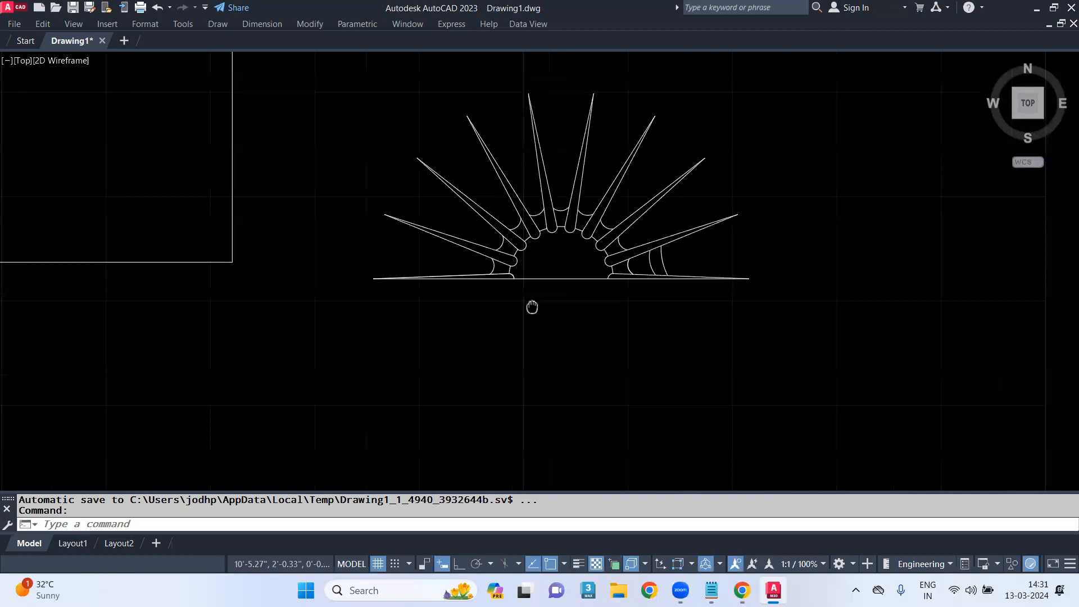
pyautogui.scroll(5, 664, 245)
pyautogui.press('Return')
pyautogui.click(559, 189)
pyautogui.click(552, 256)
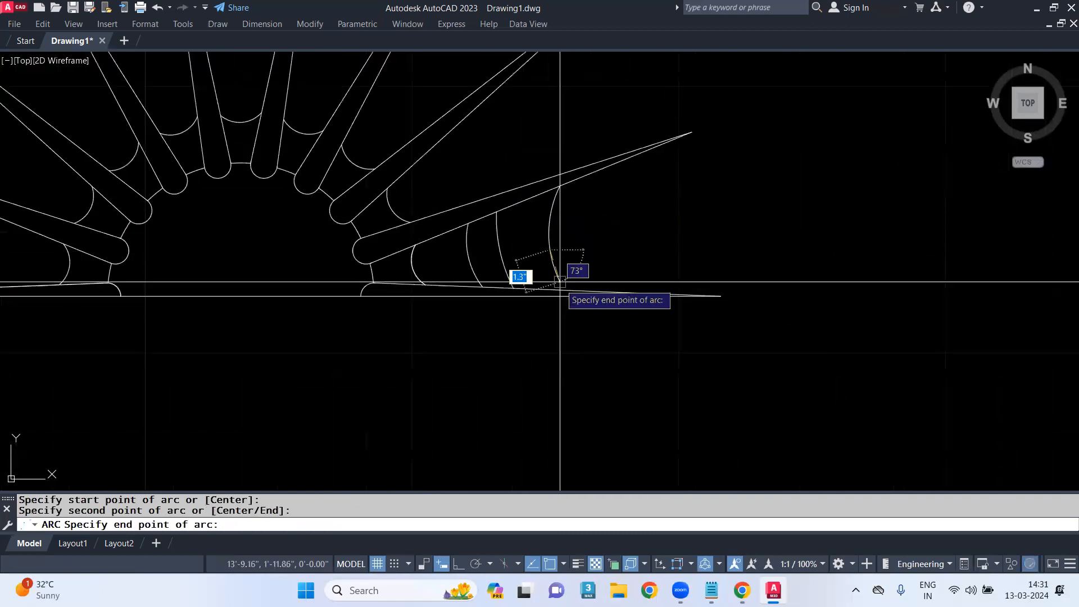
pyautogui.click(565, 290)
pyautogui.scroll(3, 566, 291)
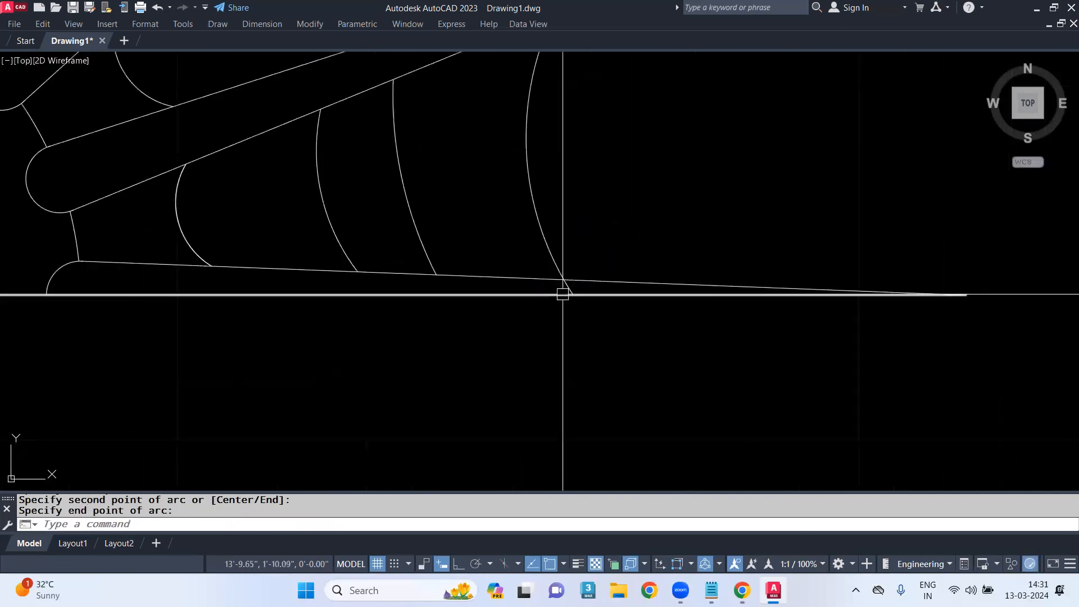
# Trim the fourth arc's overshoot past the right end spoke and remove the rest of that arc
pyautogui.write('tr')
pyautogui.press('Return')
pyautogui.scroll(-4, 564, 289)
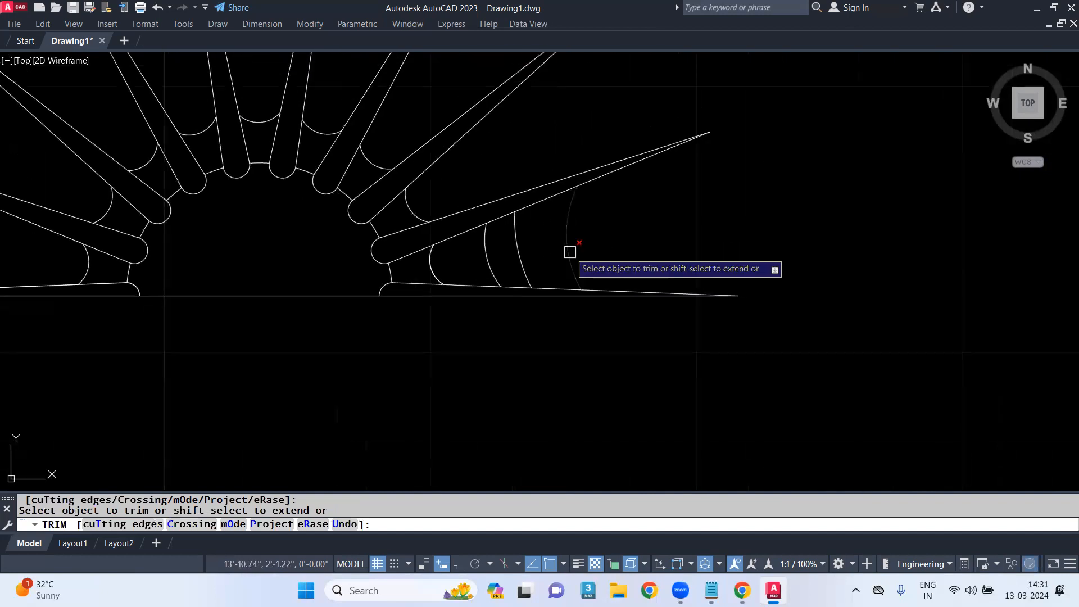
pyautogui.press('Escape')
pyautogui.write('z')
pyautogui.press('Return')
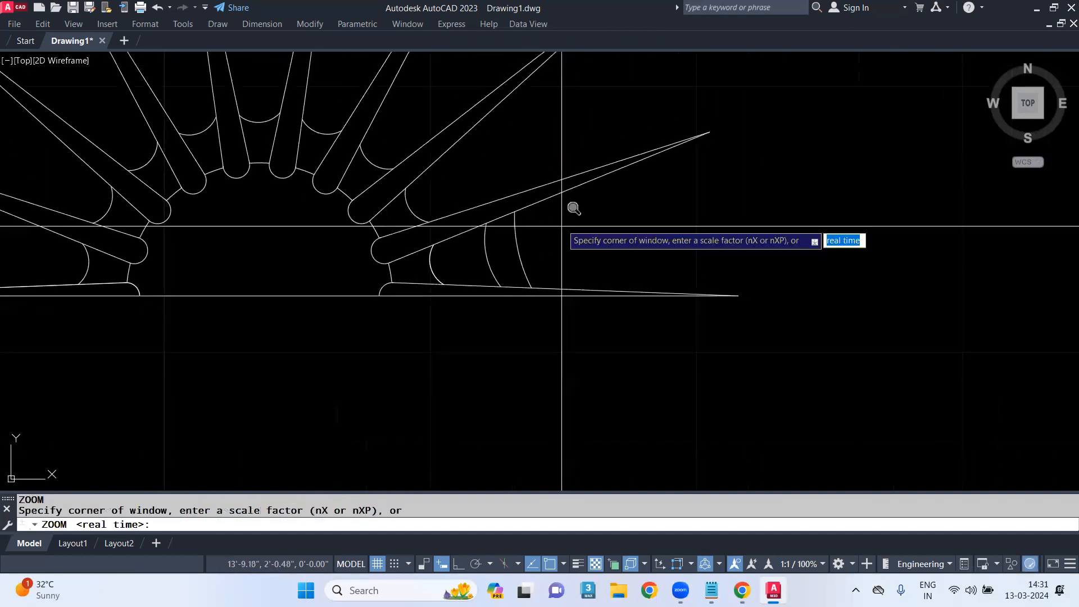
pyautogui.click(568, 198)
pyautogui.press('Escape')
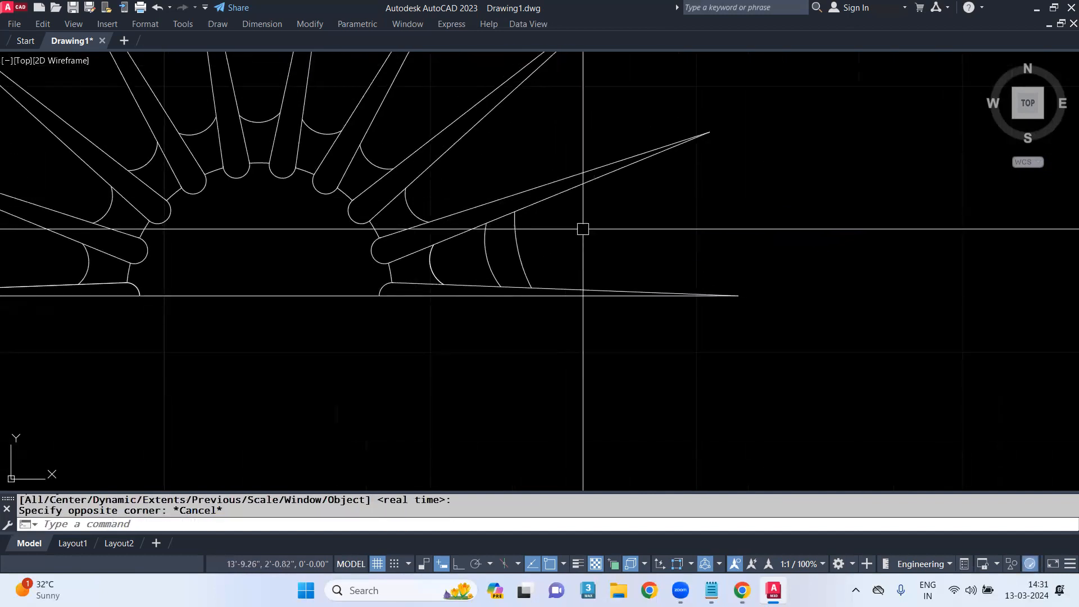
# Draw the fourth web arc through three points, from the right end spoke's upper line to the lower line of the spoke above
pyautogui.write('a')
pyautogui.press('Return')
pyautogui.click(607, 290)
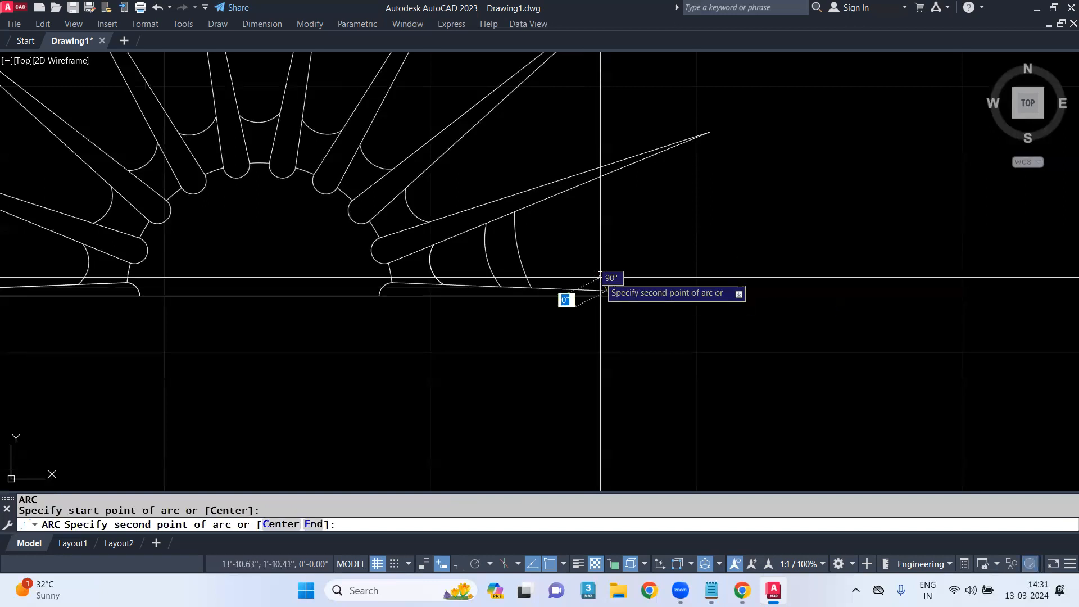
pyautogui.click(587, 270)
pyautogui.click(590, 186)
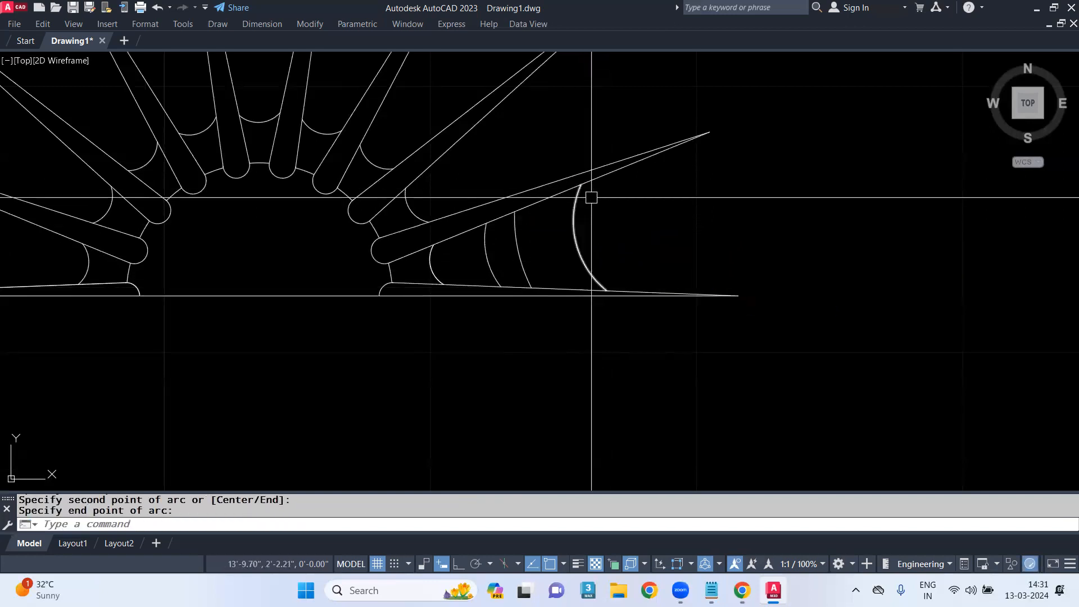
# Draw a fifth three-point arc outside the fourth, from the spoke above down to the right end spoke
pyautogui.press('Return')
pyautogui.click(618, 169)
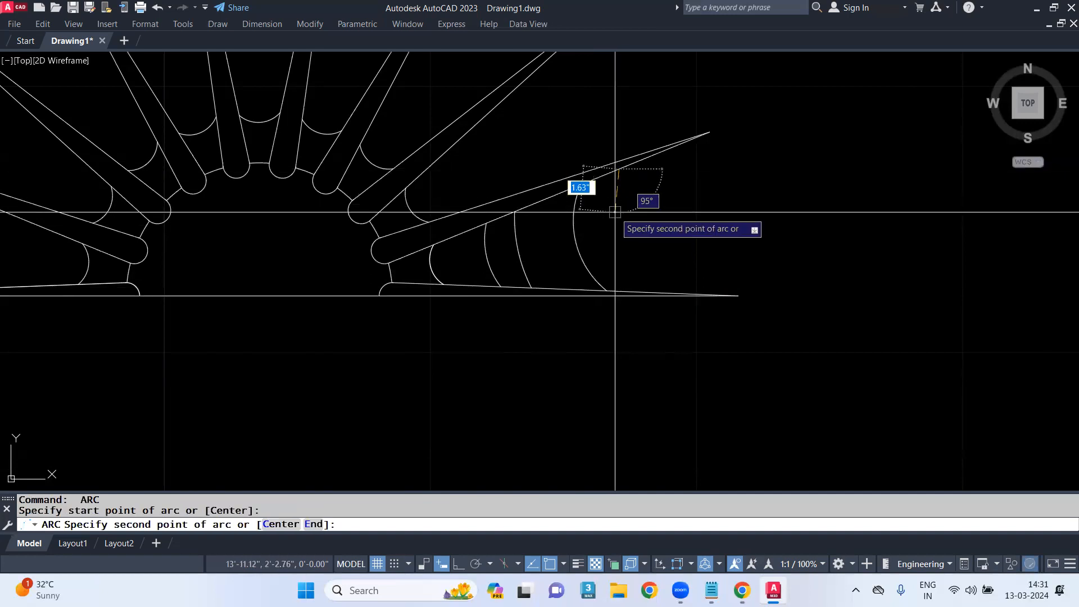
pyautogui.click(619, 213)
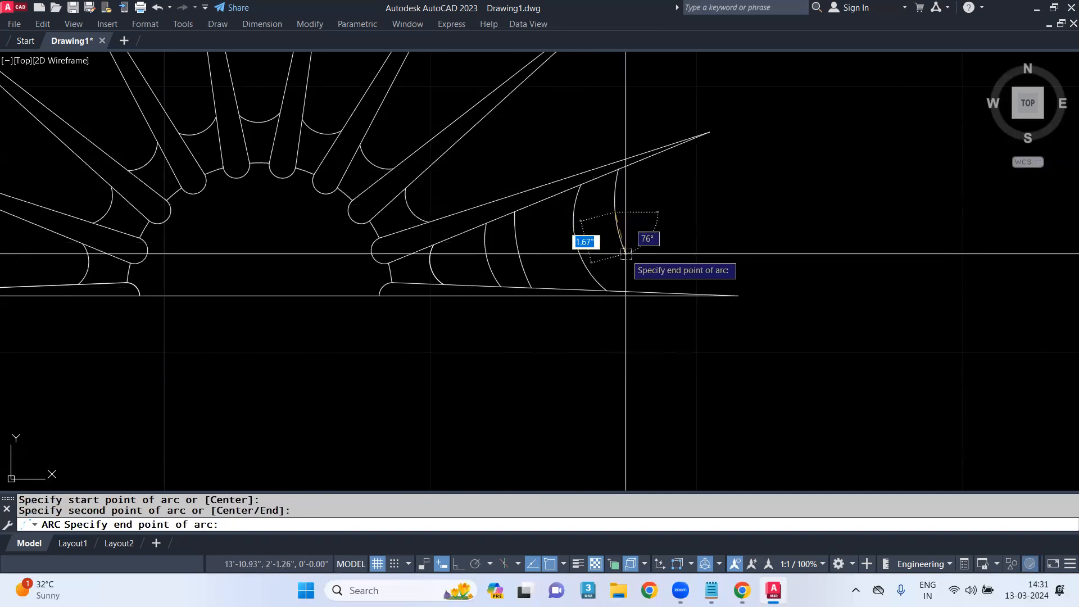
pyautogui.click(643, 291)
# Draw the outermost web arc through three points, from the tip of the spoke above to the right end spoke's tip
pyautogui.scroll(-3, 643, 292)
pyautogui.press('Return')
pyautogui.scroll(-2, 691, 146)
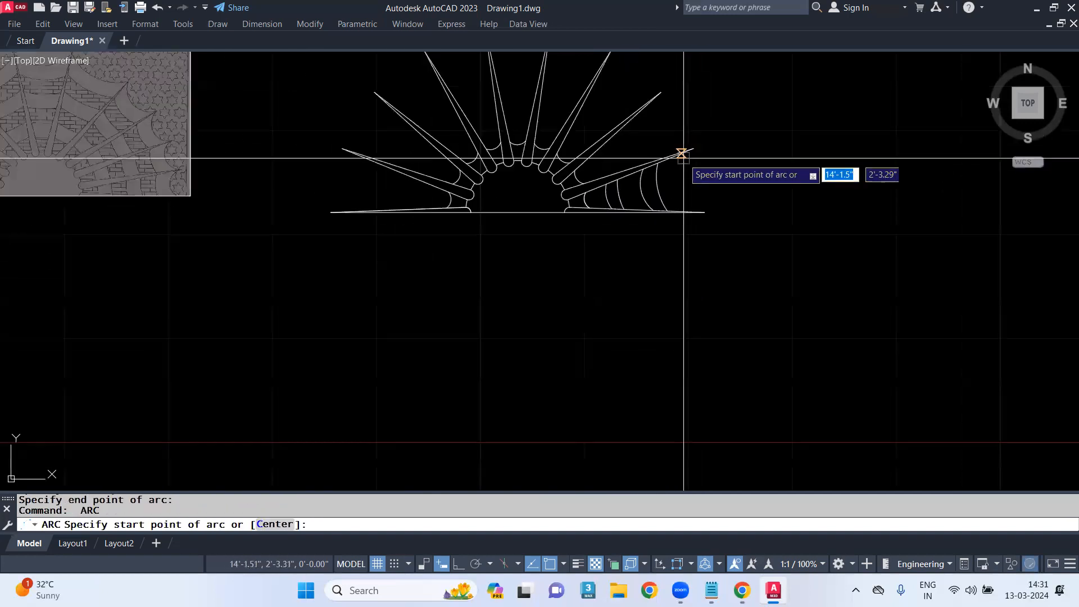
pyautogui.scroll(4, 641, 160)
pyautogui.click(628, 158)
pyautogui.click(619, 217)
pyautogui.click(656, 319)
# Flatten the fourth web arc slightly by shifting its midpoint outward so its curve follows the neighbouring fifth arc
pyautogui.scroll(-2, 624, 279)
pyautogui.moveTo(612, 271)
pyautogui.mouseDown(button='middle')
pyautogui.moveTo(634, 236)
pyautogui.moveTo(852, 258)
pyautogui.mouseUp(button='middle')
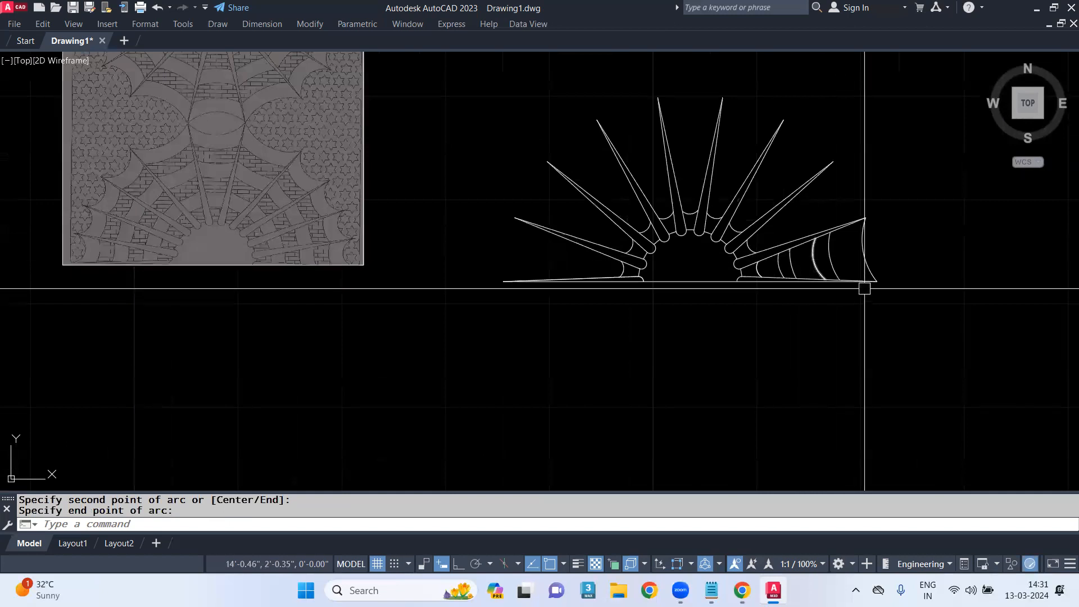
pyautogui.scroll(2, 771, 264)
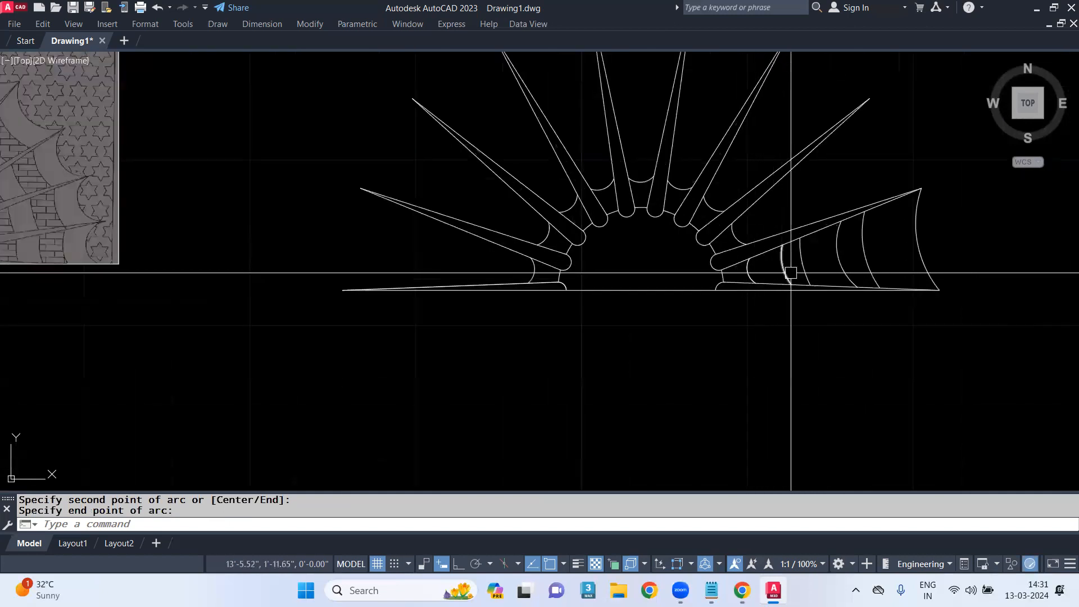
pyautogui.scroll(3, 847, 249)
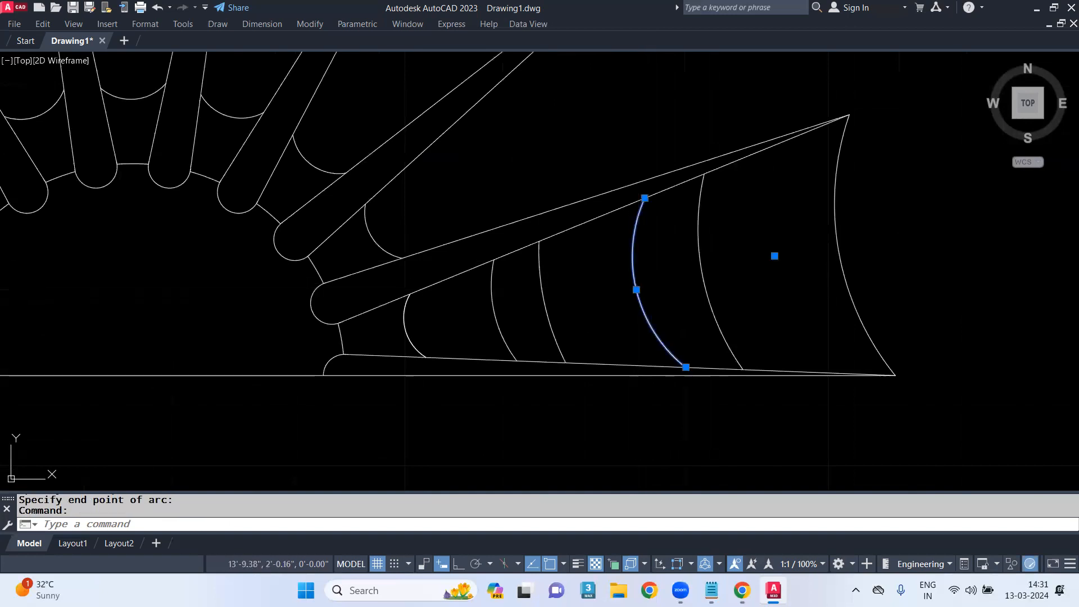
pyautogui.click(636, 289)
pyautogui.click(645, 284)
pyautogui.press('Escape')
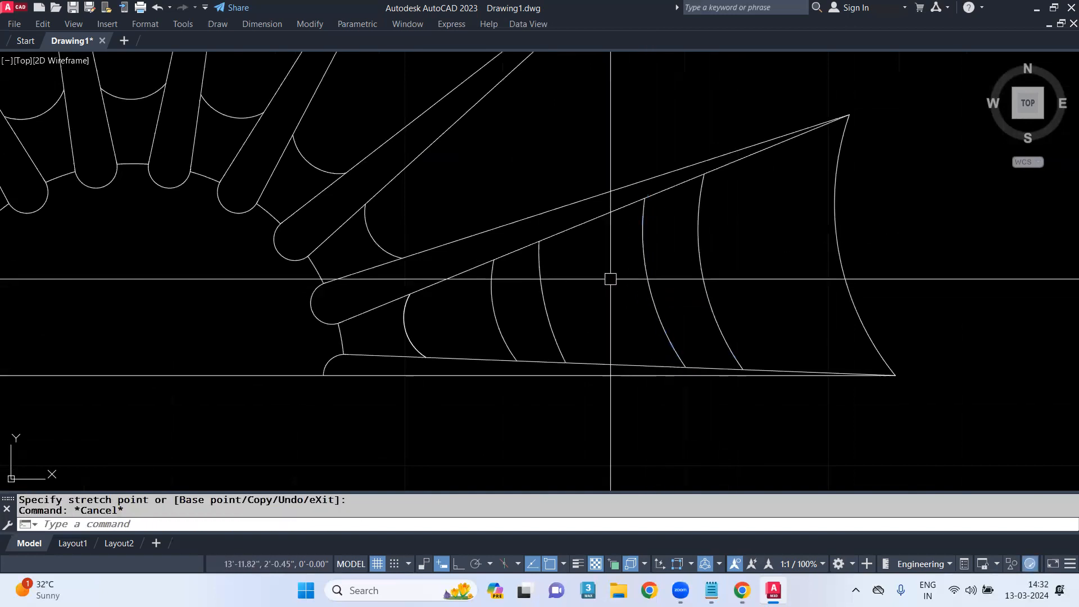
# Polar-array the five outer web arcs about the semicircle's centre with 10 items over 180 degrees, rotating the copies
pyautogui.scroll(-2, 610, 279)
pyautogui.scroll(-2, 573, 211)
pyautogui.moveTo(603, 186); pyautogui.dragTo(915, 209, button='middle')
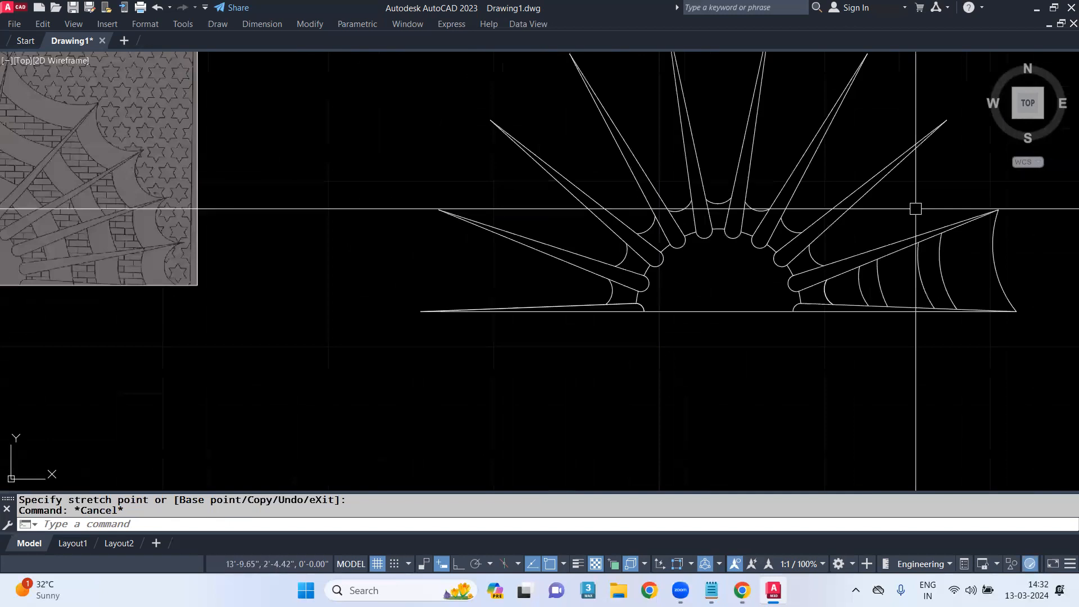
pyautogui.scroll(-2, 915, 208)
pyautogui.scroll(2, 886, 301)
pyautogui.click(868, 265)
pyautogui.click(815, 272)
pyautogui.click(793, 276)
pyautogui.click(753, 282)
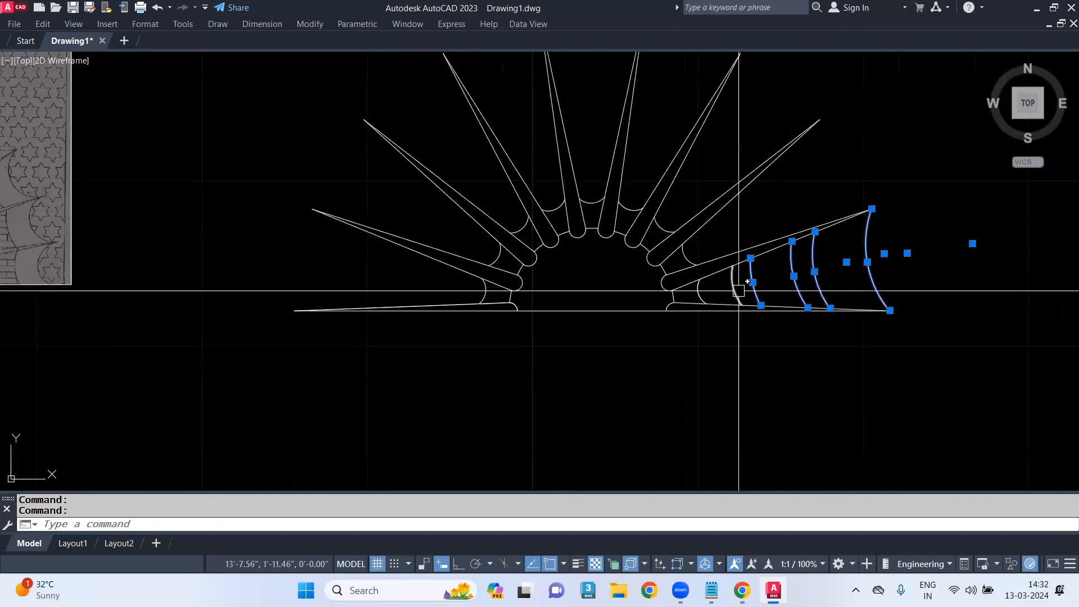
pyautogui.click(735, 291)
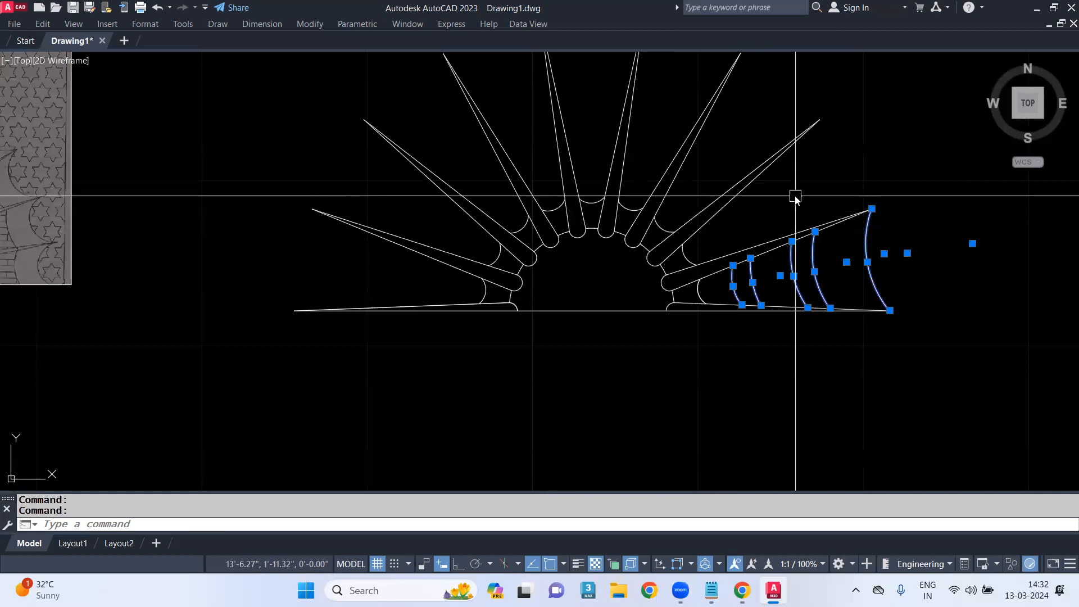
pyautogui.write('-AR')
pyautogui.press('Return')
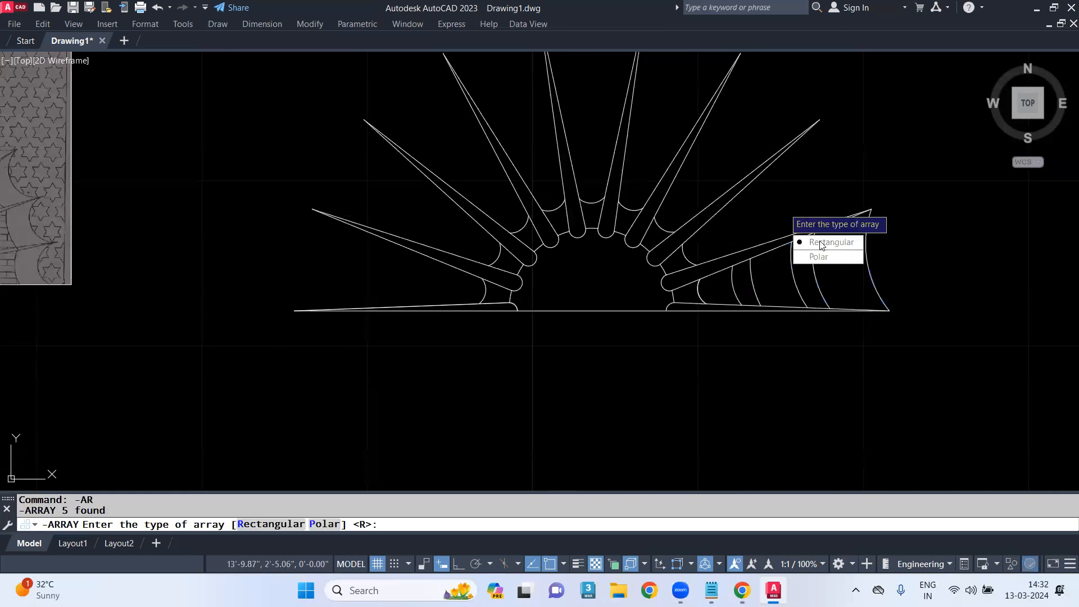
pyautogui.click(819, 256)
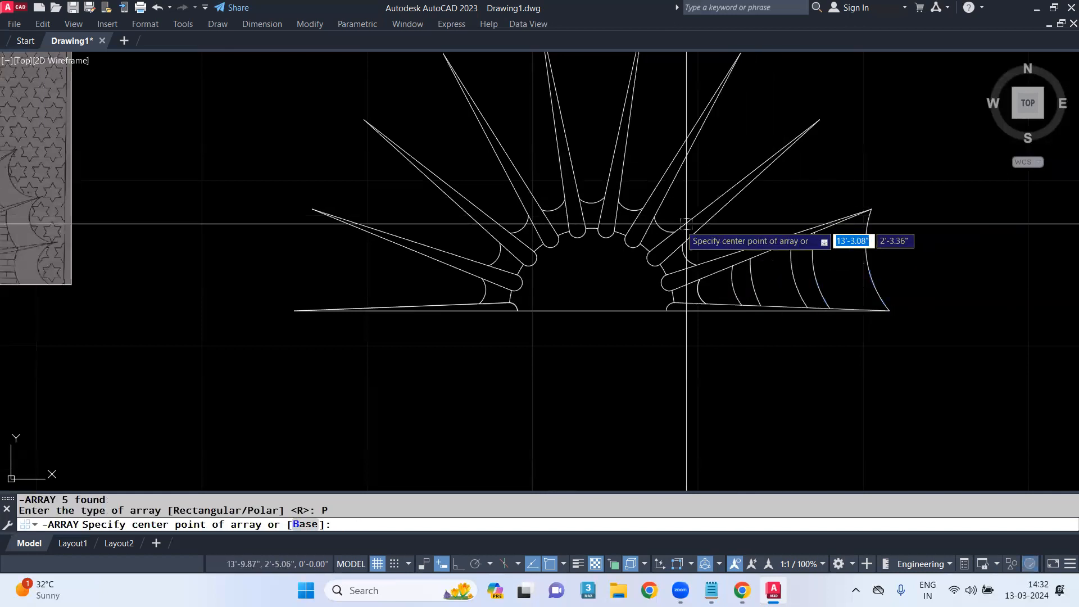
pyautogui.click(591, 309)
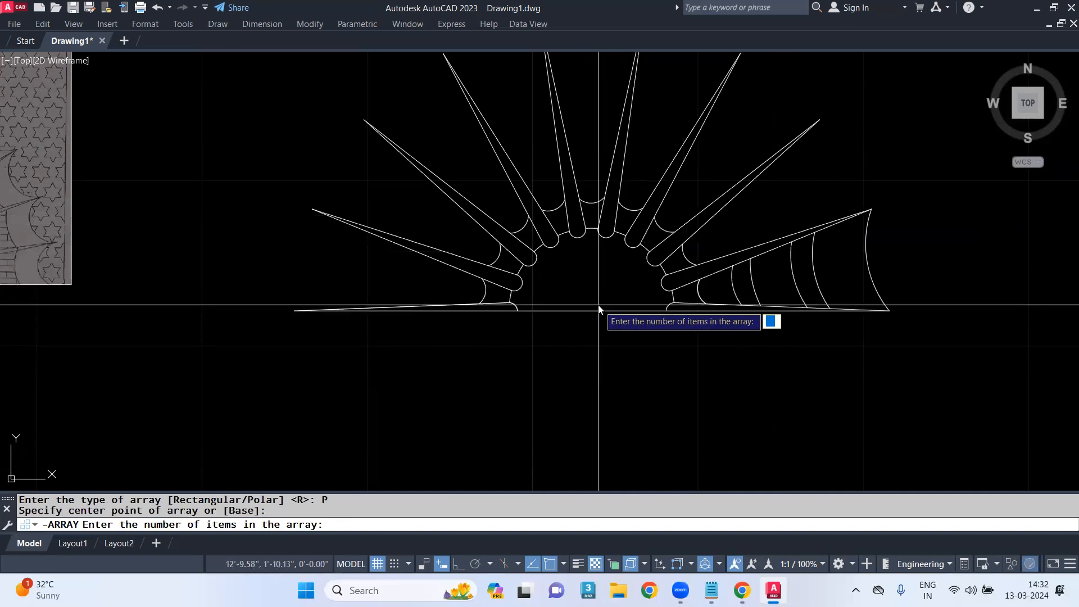
pyautogui.press('Return')
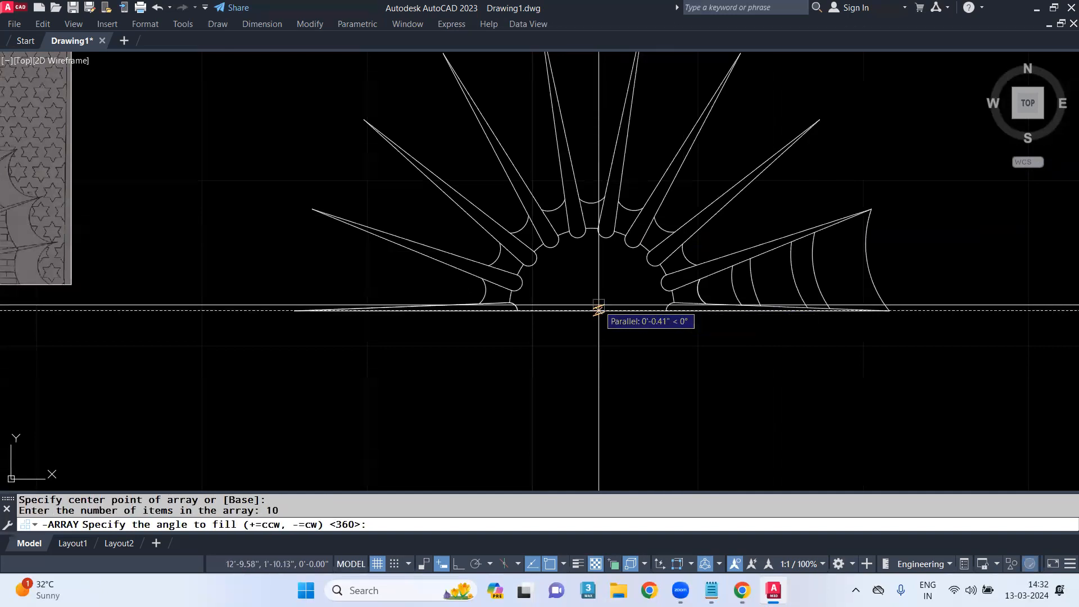
pyautogui.press('Return')
pyautogui.press('Return')
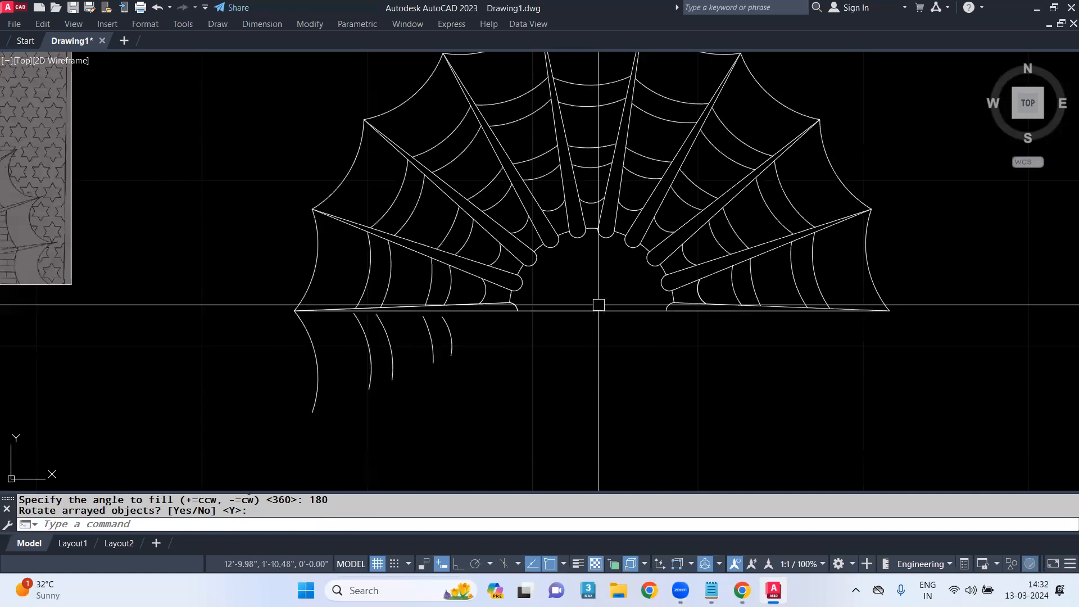
# Erase the five surplus arc copies below the web's baseline
pyautogui.moveTo(507, 363); pyautogui.dragTo(504, 324, button='middle')
pyautogui.press('Escape')
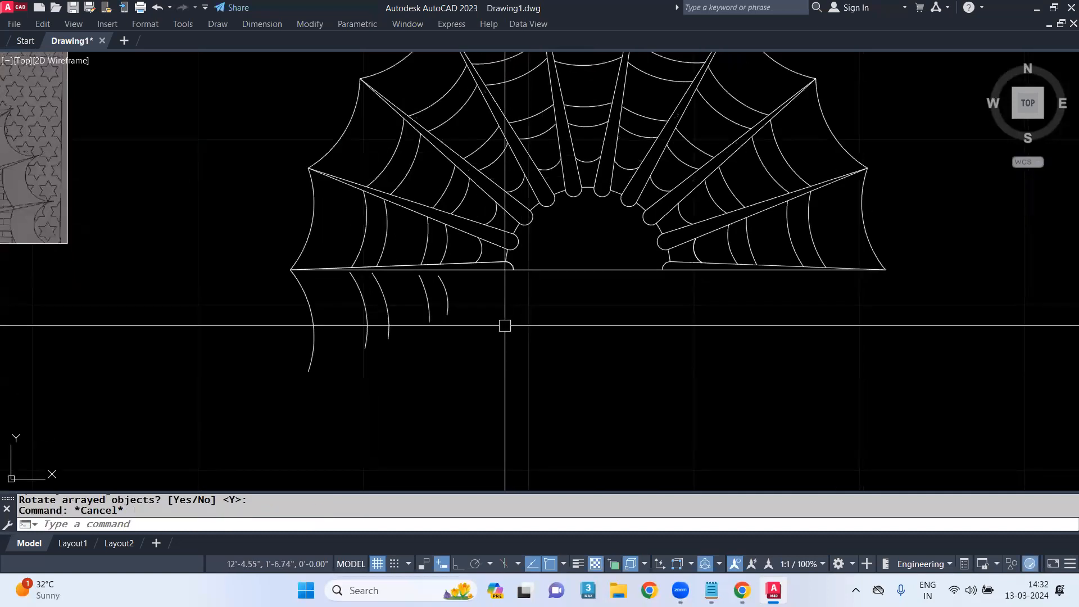
pyautogui.click(515, 299)
pyautogui.click(254, 379)
pyautogui.press('Delete')
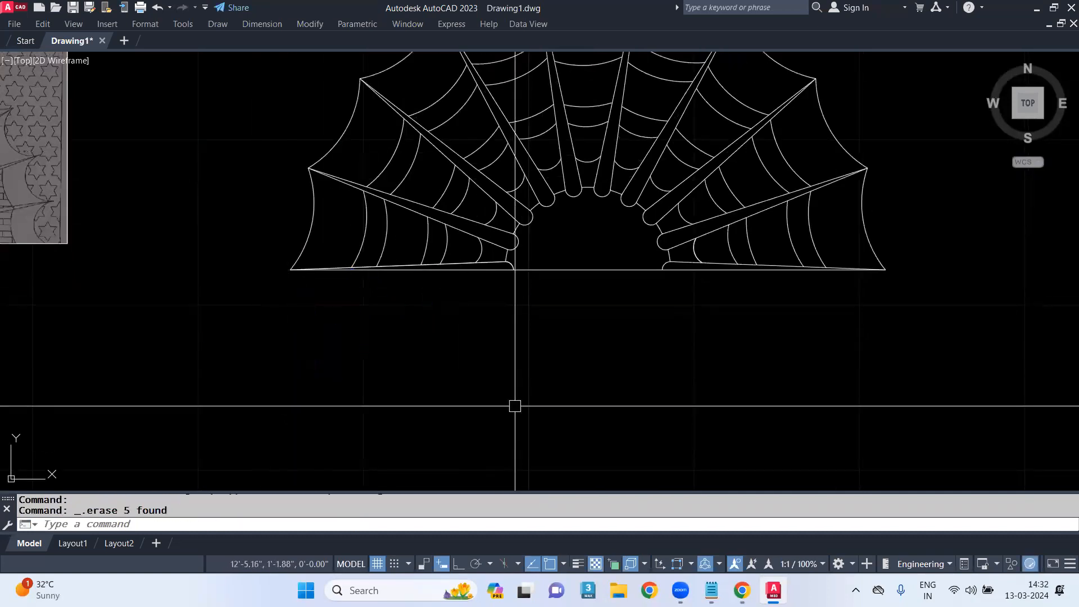
# Trim away the baseline across the central opening between the two end spokes
pyautogui.scroll(-3, 513, 404)
pyautogui.moveTo(559, 357); pyautogui.dragTo(561, 402, button='middle')
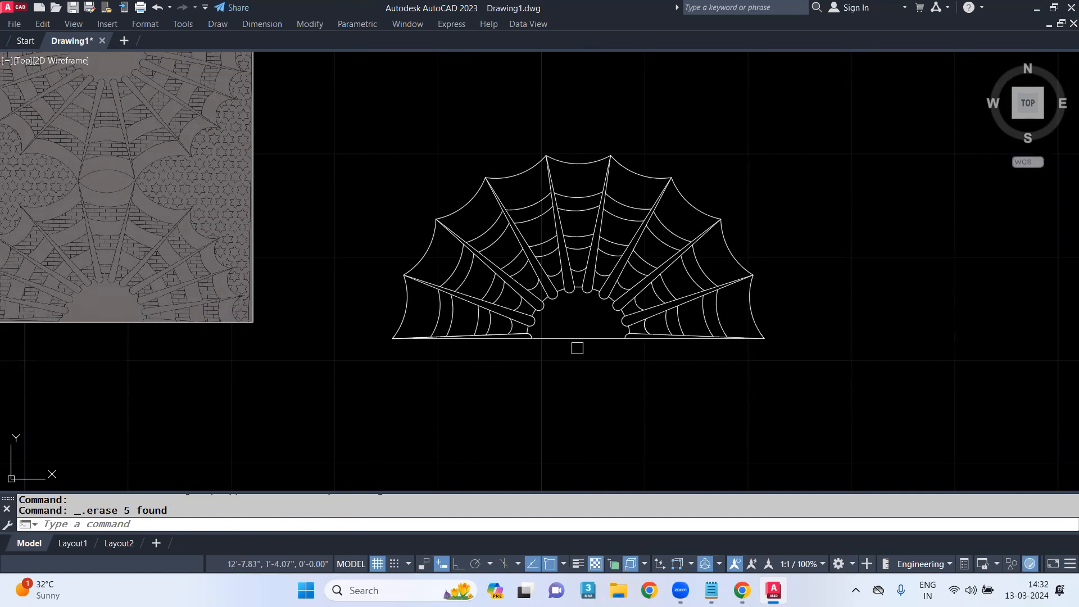
pyautogui.write('tr')
pyautogui.press('Return')
pyautogui.press('Escape')
pyautogui.moveTo(586, 385); pyautogui.dragTo(647, 403, button='middle')
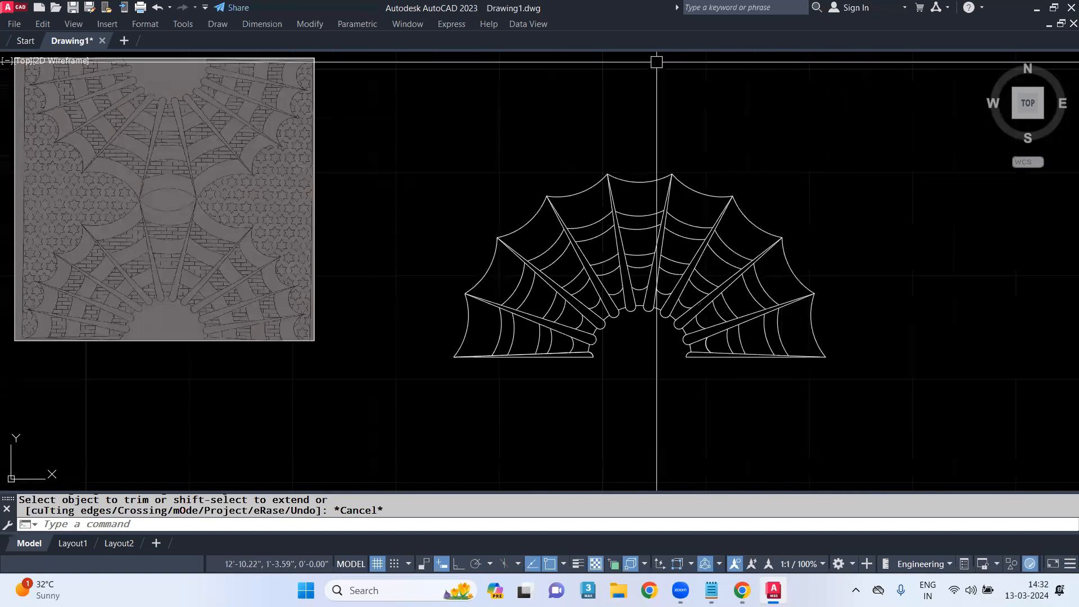
pyautogui.moveTo(354, 330); pyautogui.dragTo(517, 313, button='middle')
pyautogui.scroll(2, 363, 265)
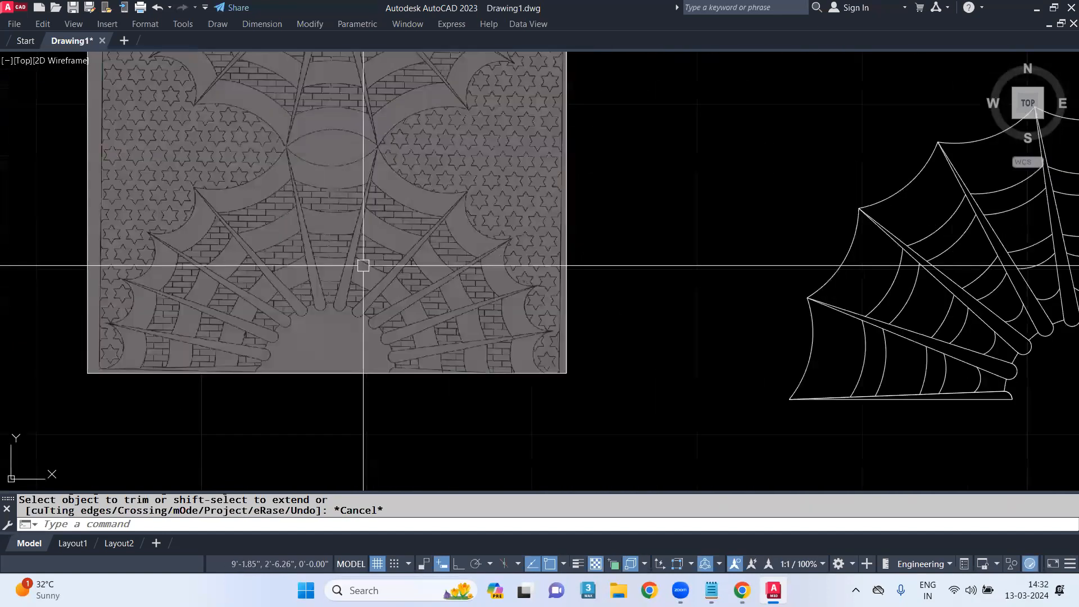
pyautogui.scroll(2, 364, 265)
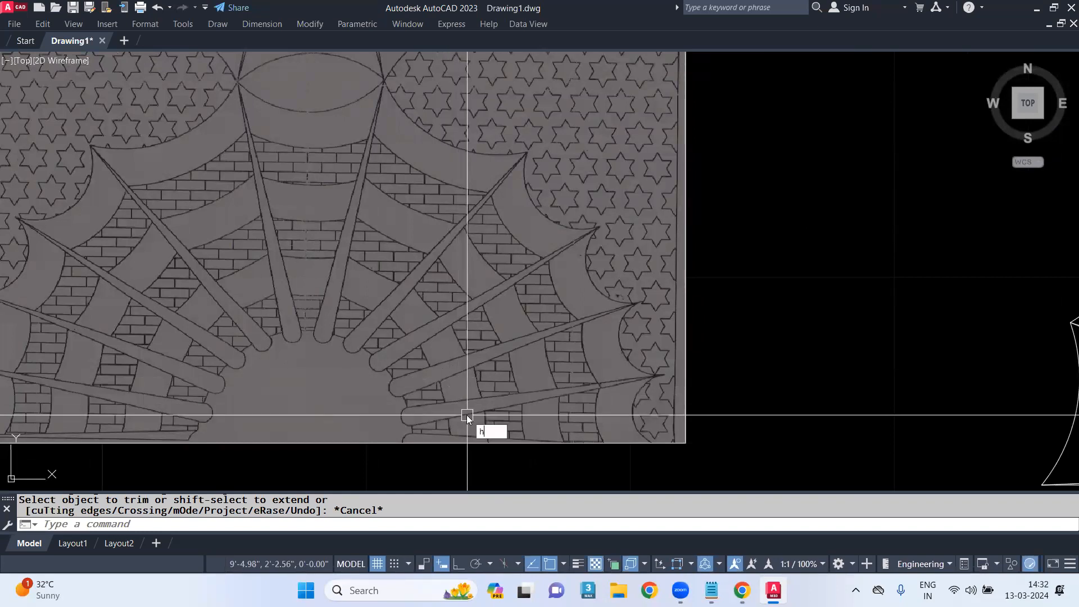
pyautogui.write('h')
pyautogui.press('Return')
pyautogui.press('Escape')
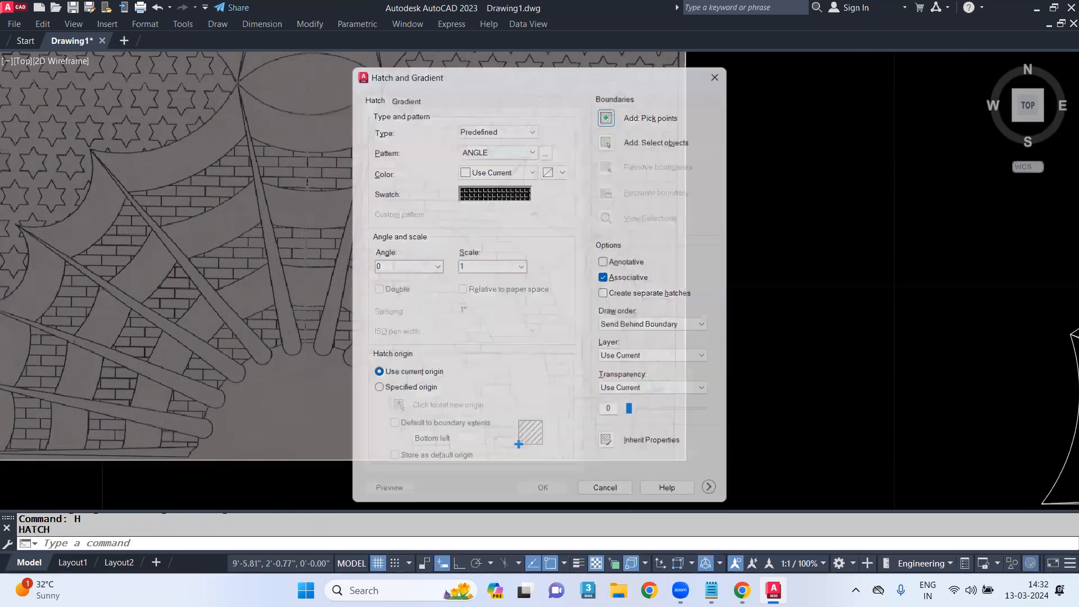
pyautogui.write('bh')
pyautogui.press('Return')
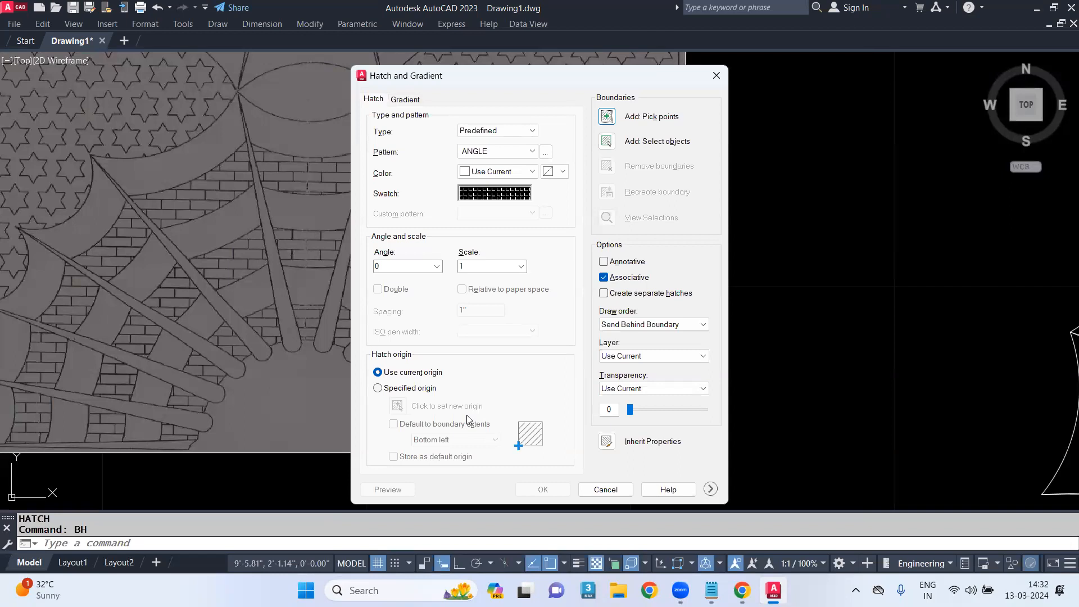
pyautogui.press('Escape')
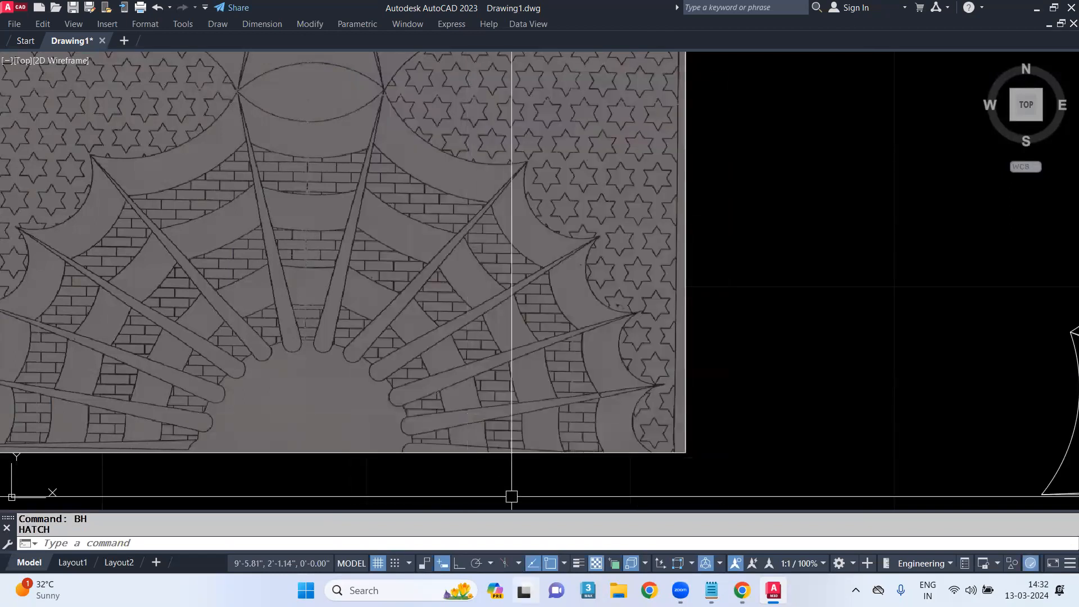
# Start a hatch and choose the predefined AR-BRSTD brick pattern
pyautogui.write('h')
pyautogui.press('Return')
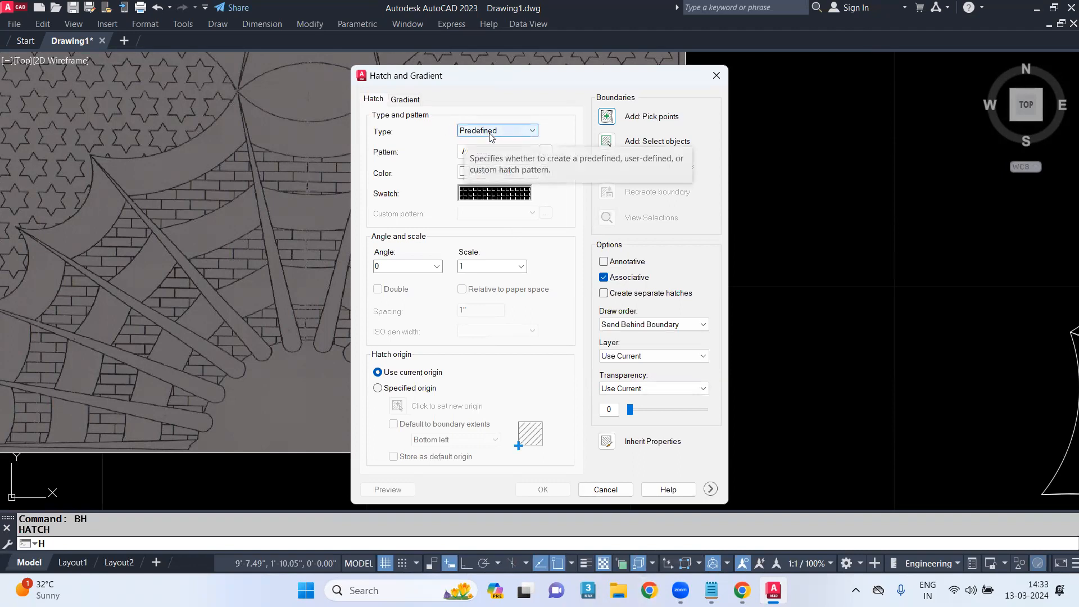
pyautogui.click(512, 151)
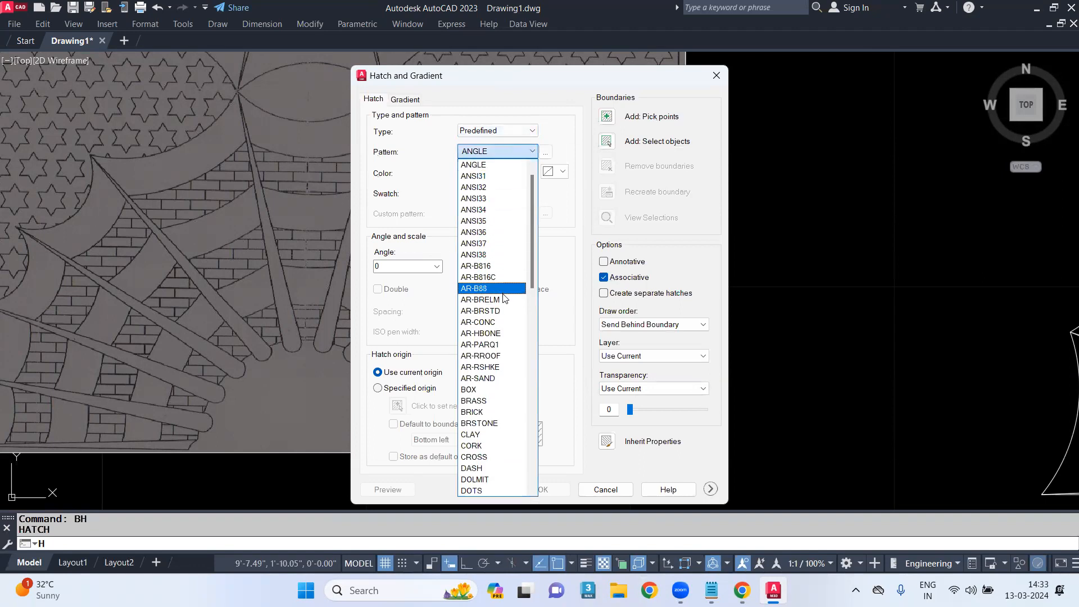
pyautogui.scroll(-4, 511, 364)
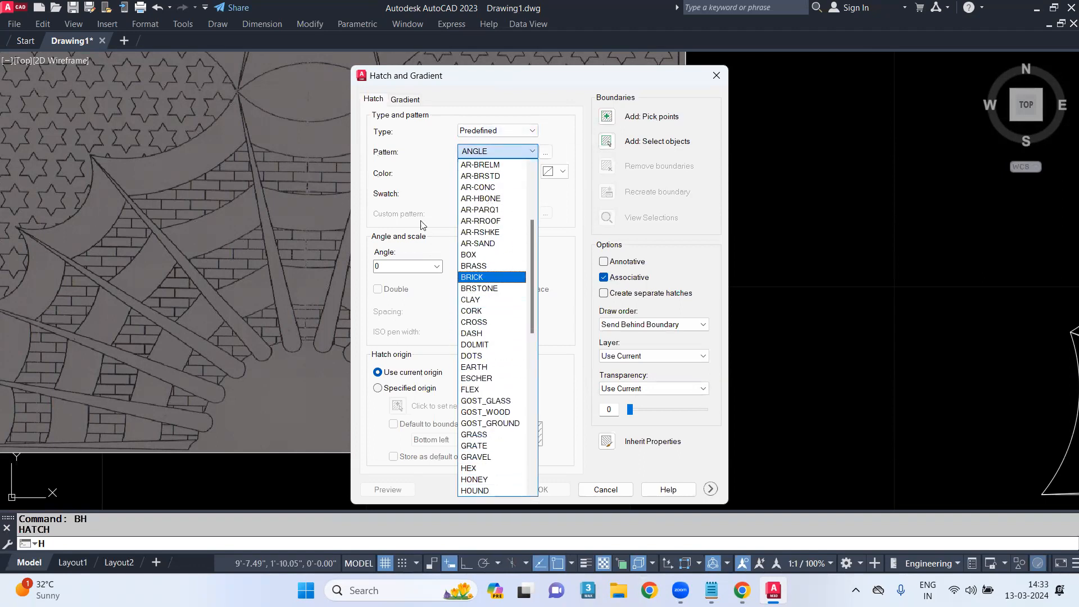
pyautogui.click(446, 185)
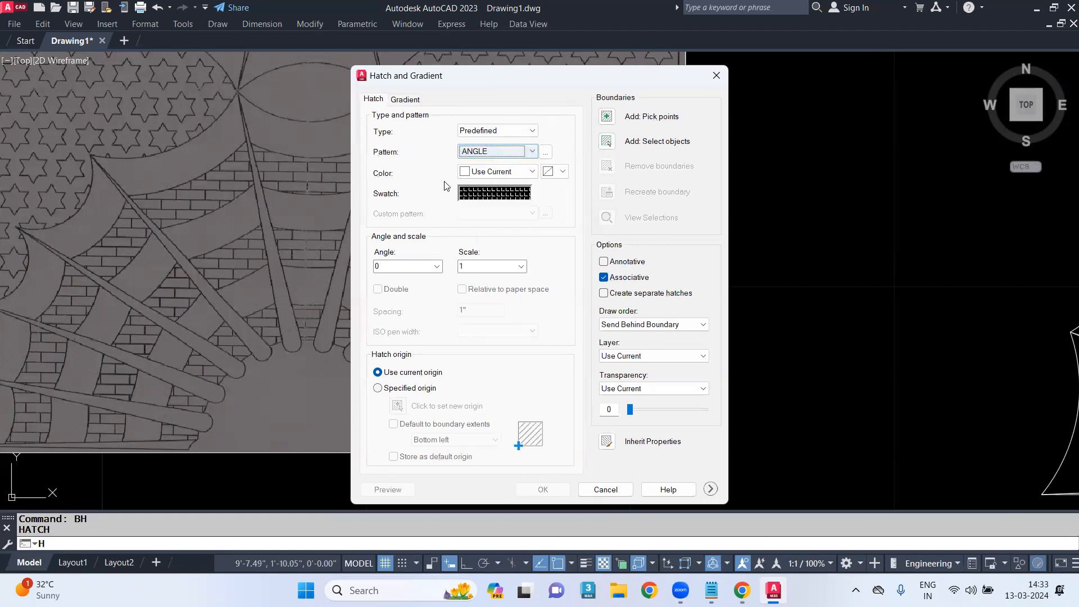
pyautogui.click(483, 192)
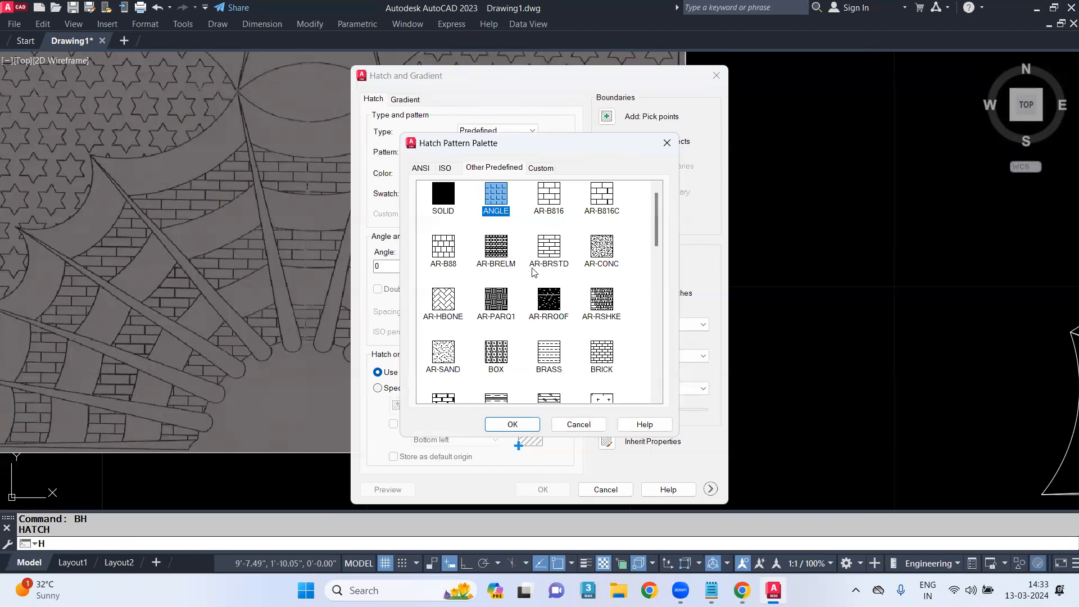
pyautogui.click(509, 425)
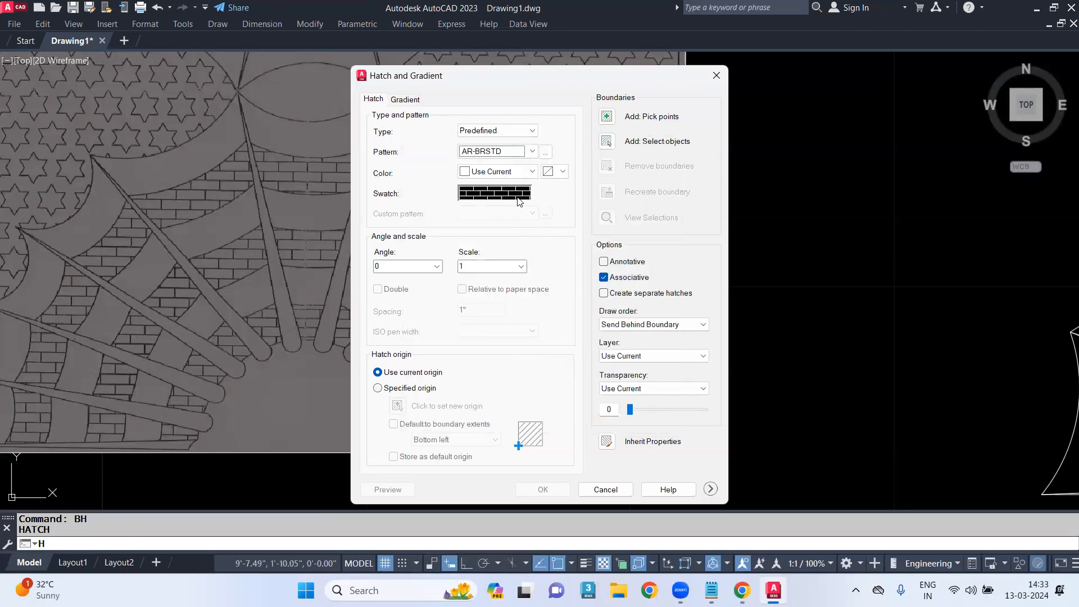
# Pick three alternate web cells between the right end spoke and the spoke above it as the hatch areas, starting with the innermost
pyautogui.click(606, 118)
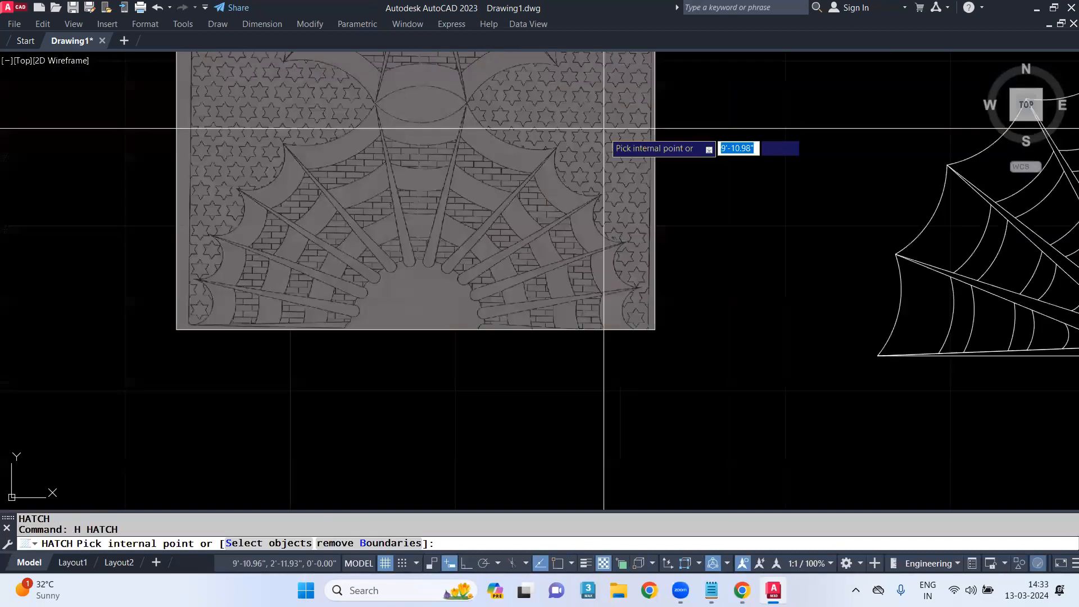
pyautogui.scroll(-1, 604, 128)
pyautogui.moveTo(699, 243); pyautogui.dragTo(313, 249, button='middle')
pyautogui.scroll(1, 632, 266)
pyautogui.scroll(-1, 637, 268)
pyautogui.scroll(3, 637, 268)
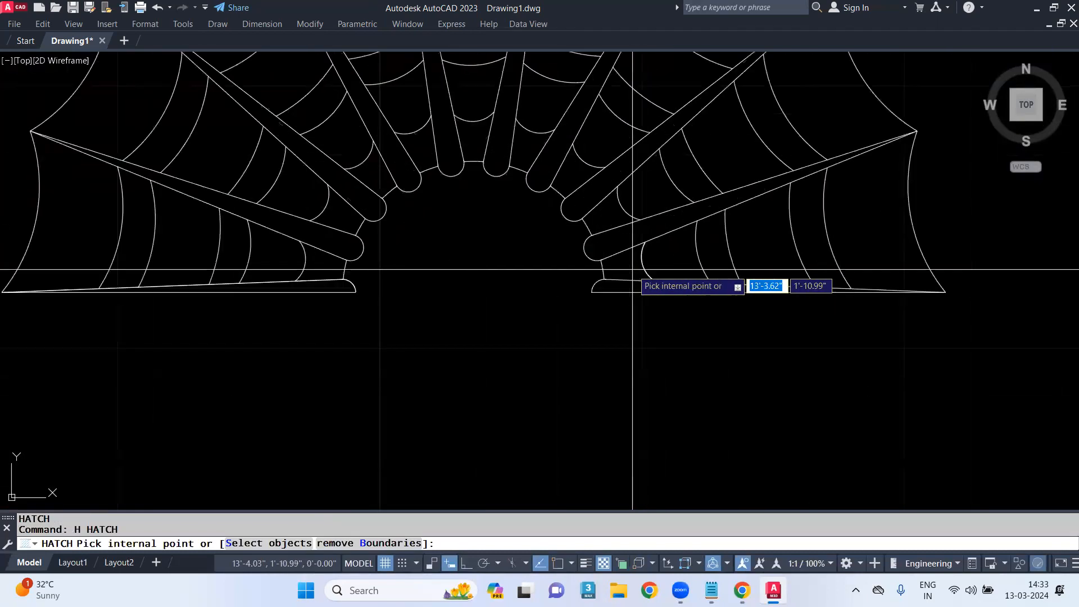
pyautogui.click(634, 268)
pyautogui.click(707, 255)
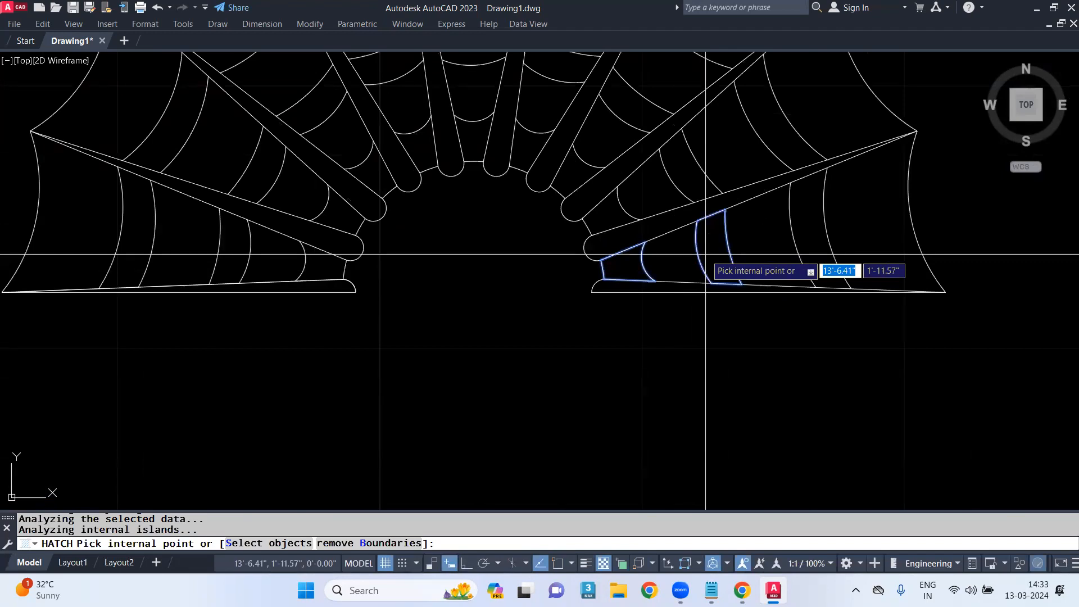
pyautogui.click(818, 225)
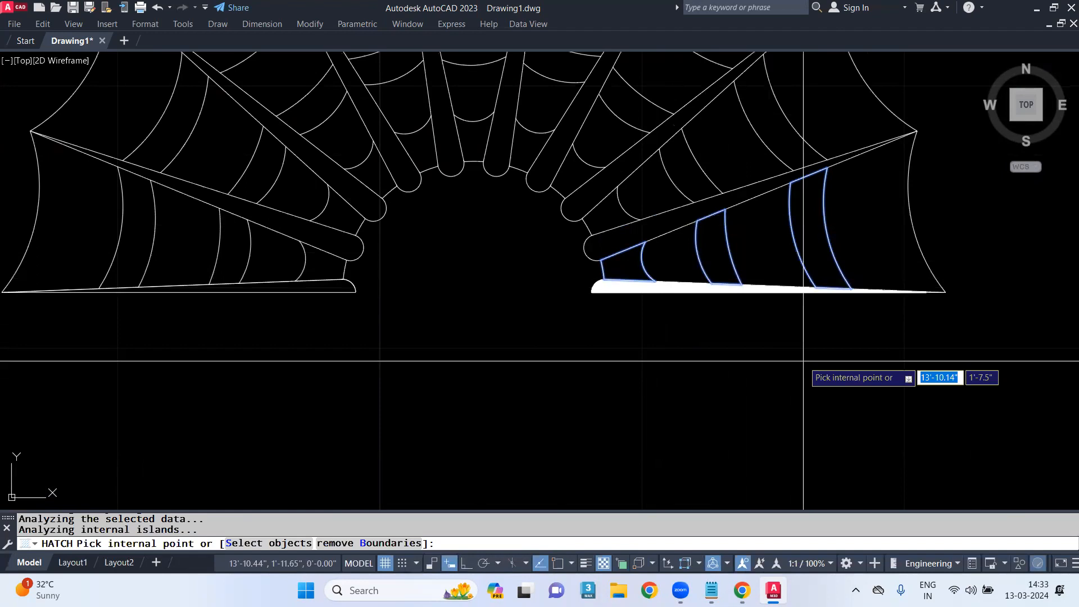
pyautogui.press('Return')
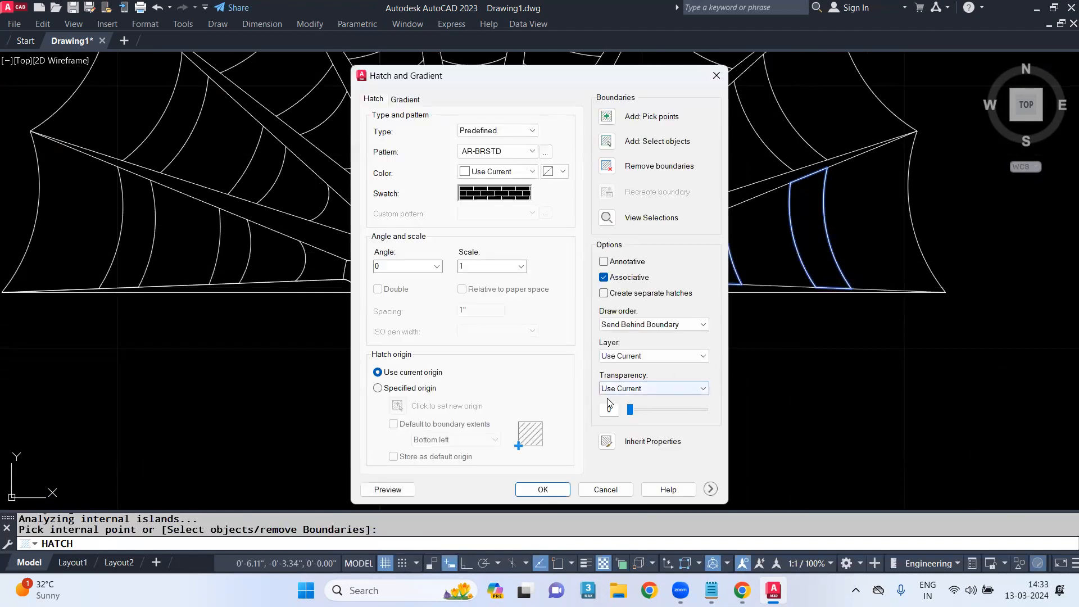
# Preview the brick hatch and examine its density in the innermost cells
pyautogui.click(388, 489)
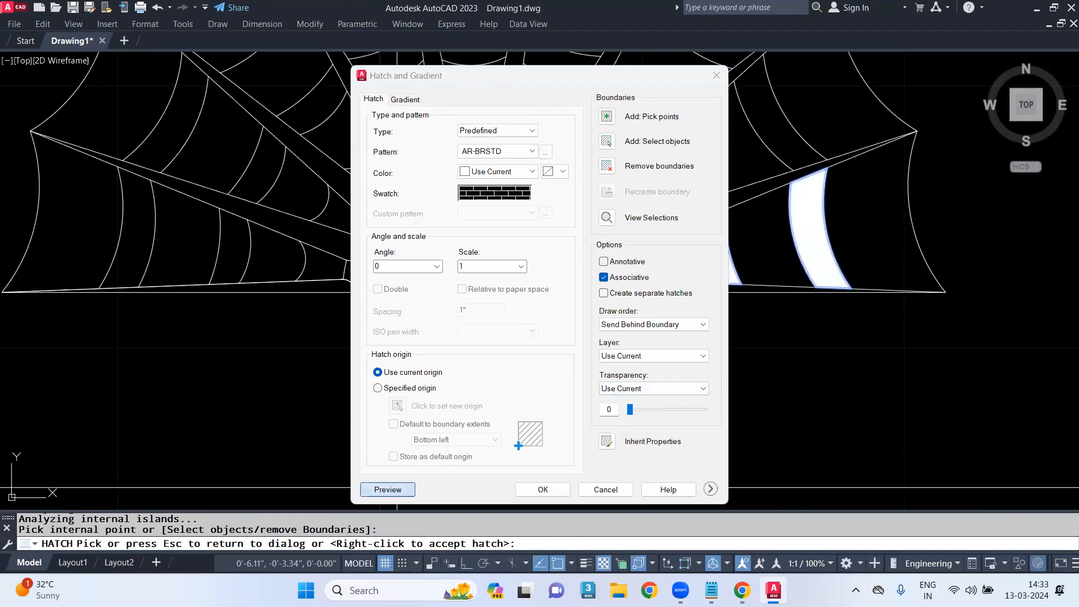
pyautogui.scroll(5, 613, 272)
pyautogui.scroll(2, 612, 272)
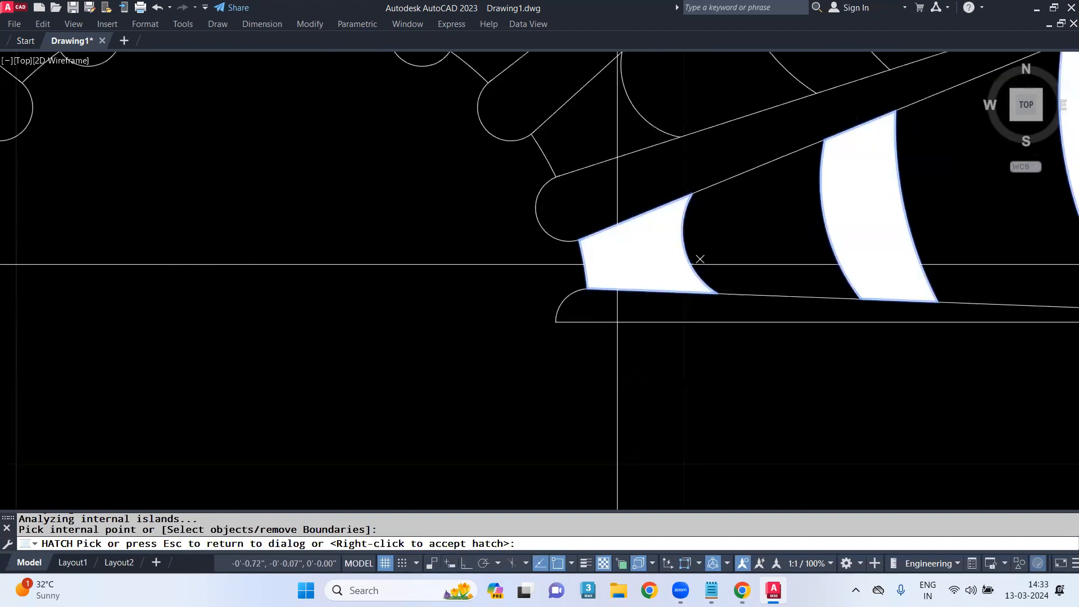
# Set the AR-BRSTD hatch scale to 0.25 and preview it in the selected web cells
pyautogui.press('Escape')
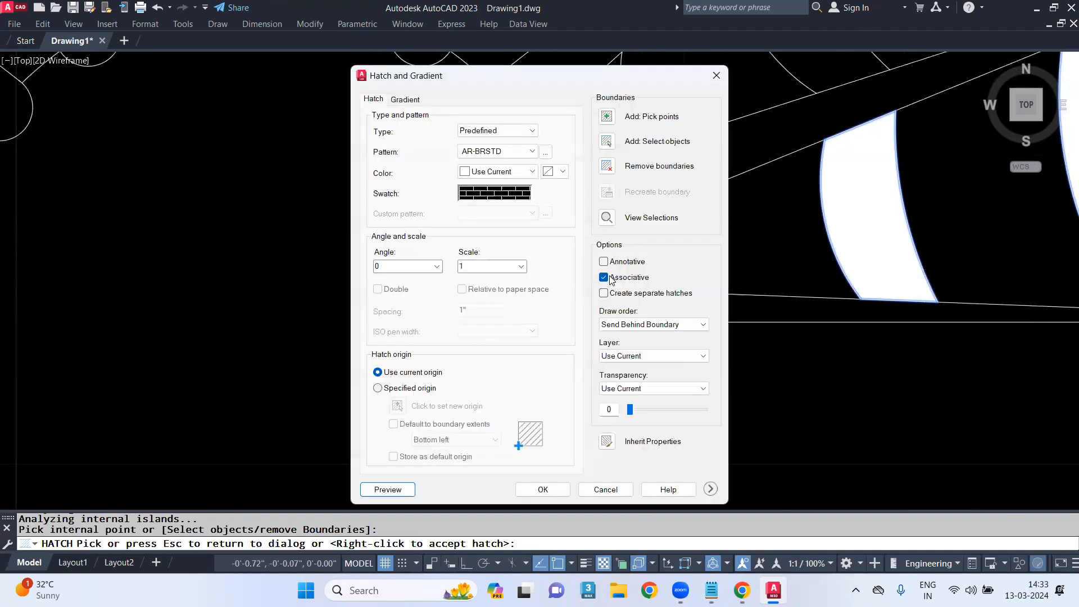
pyautogui.click(521, 266)
pyautogui.click(492, 277)
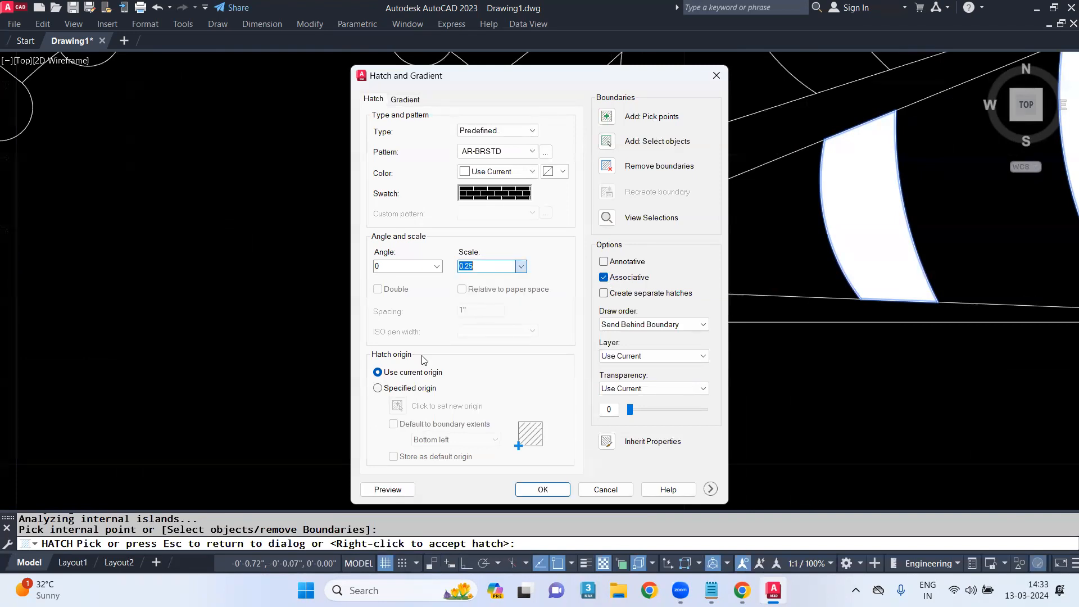
pyautogui.click(404, 489)
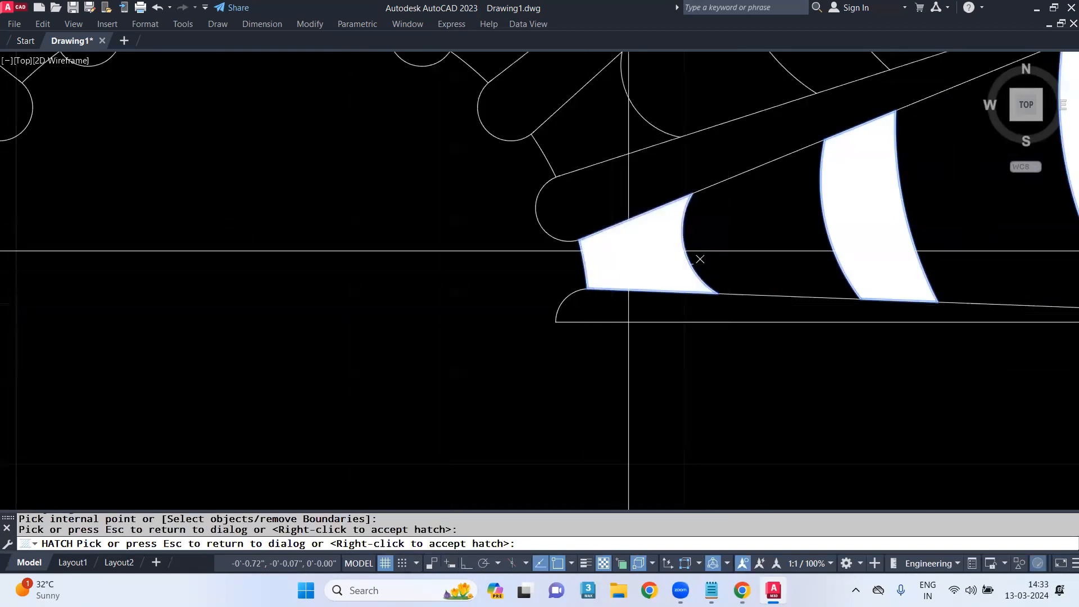
pyautogui.press('Escape')
# Try a brick hatch scale of 50 and preview it in the web cells
pyautogui.click(522, 266)
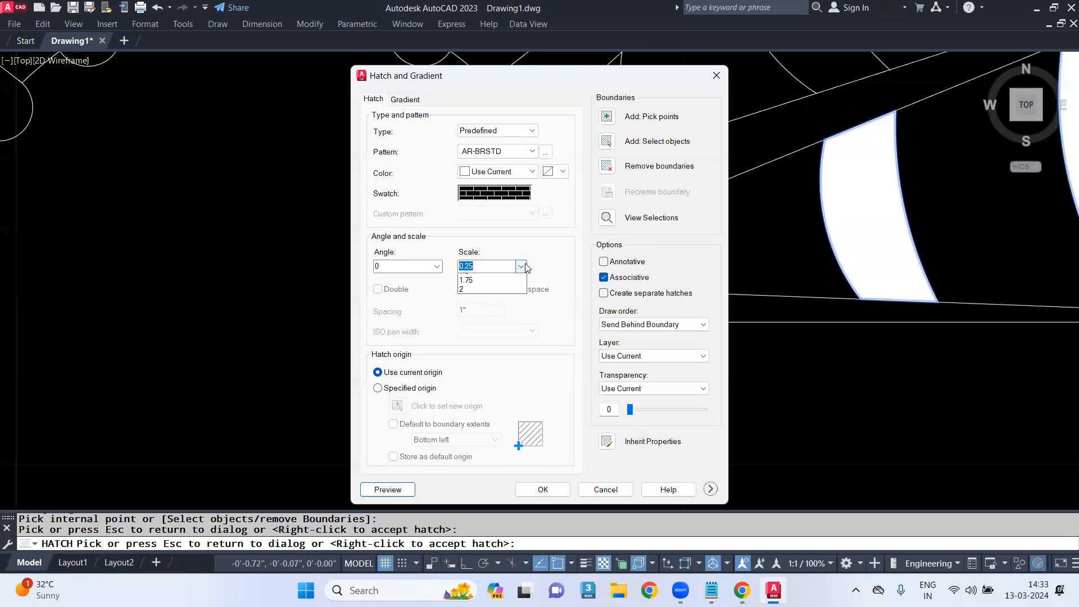
pyautogui.click(498, 266)
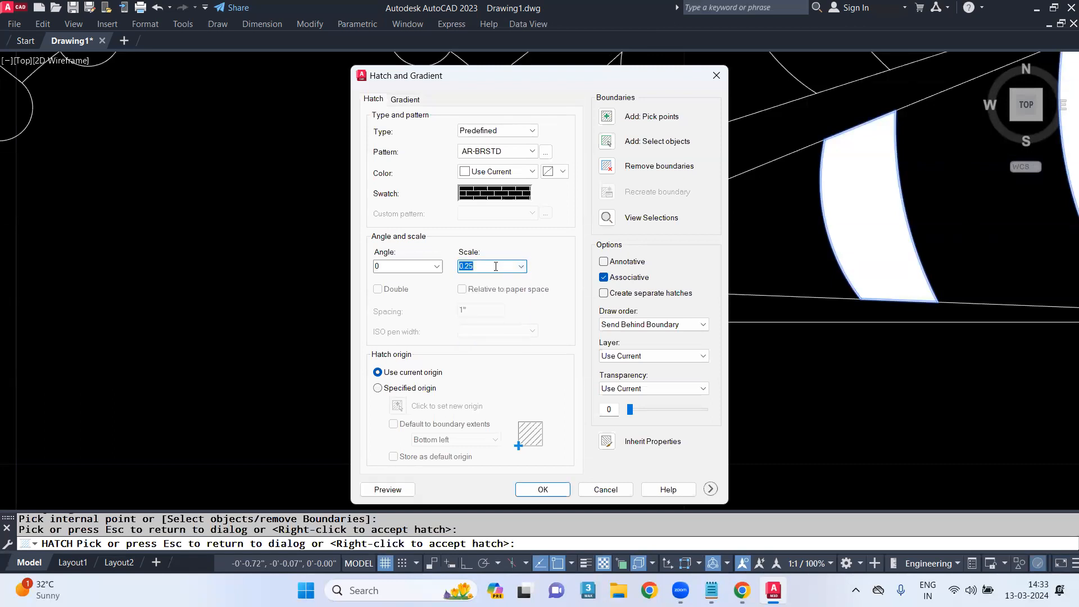
pyautogui.write('50')
pyautogui.click(388, 490)
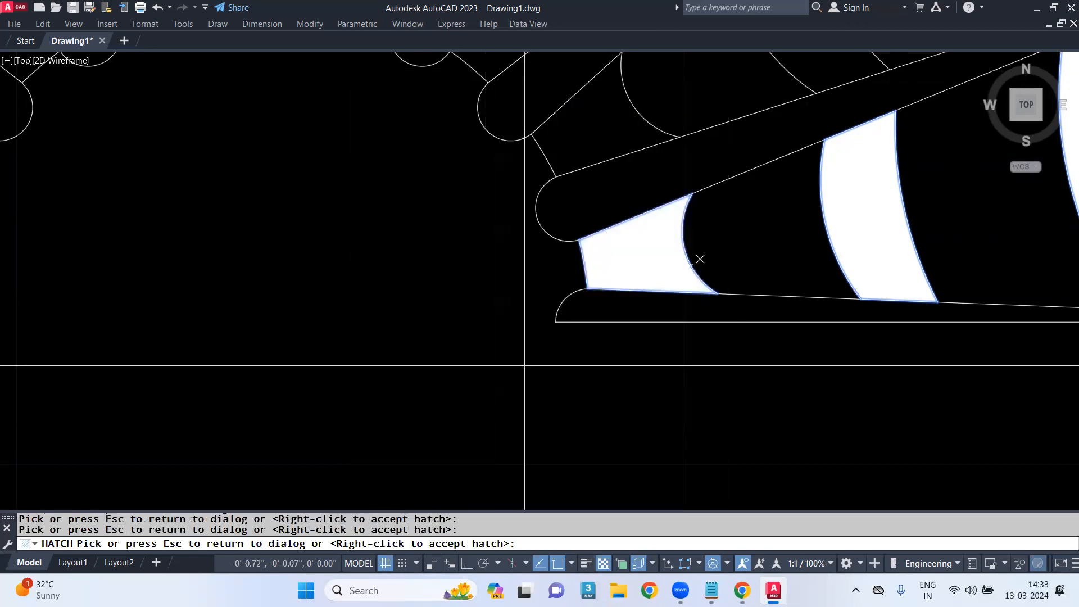
pyautogui.press('Escape')
# Raise the brick hatch scale to 100 and preview it across all three selected cells
pyautogui.click(520, 267)
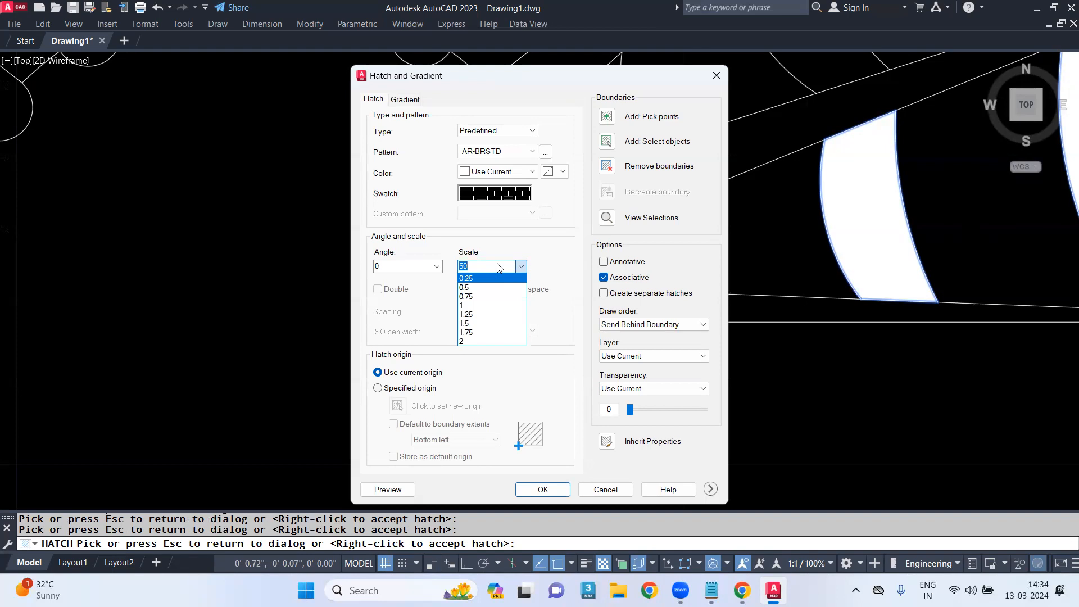
pyautogui.write('100')
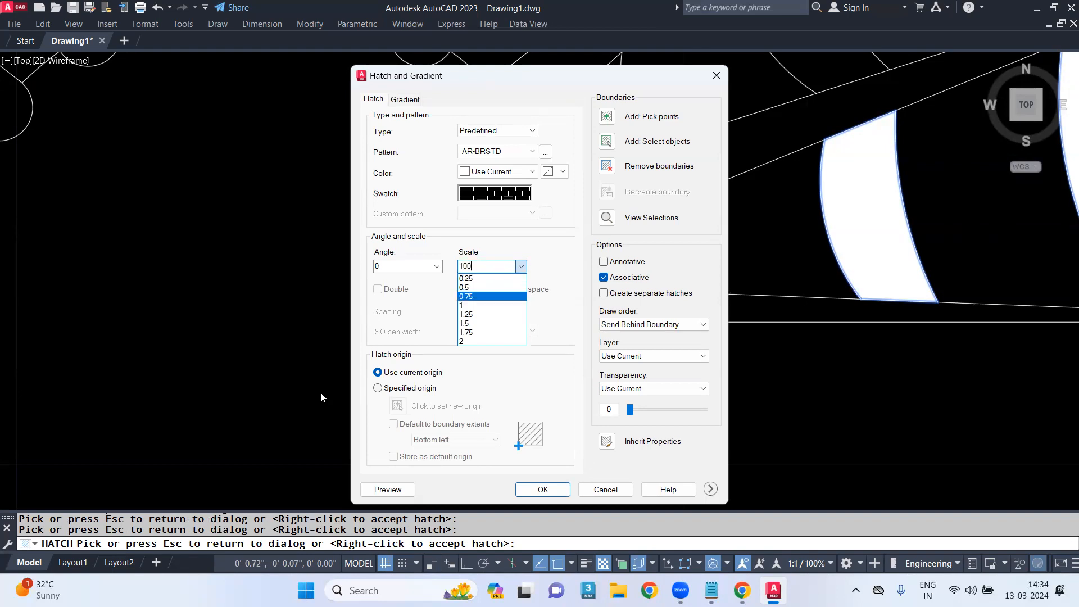
pyautogui.click(403, 491)
pyautogui.click(402, 492)
pyautogui.scroll(-6, 662, 248)
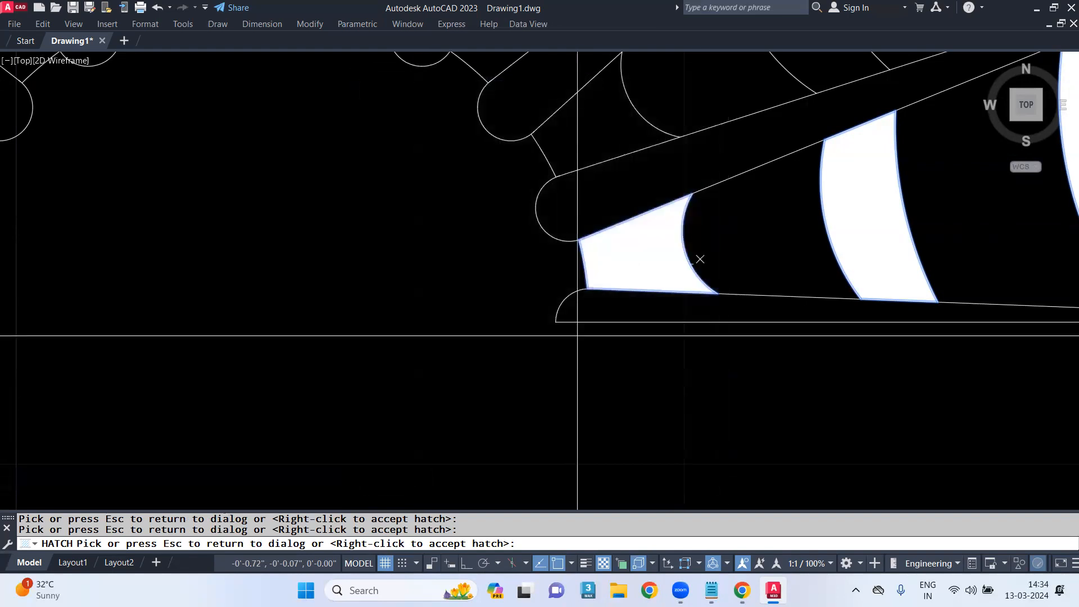
pyautogui.moveTo(662, 247); pyautogui.dragTo(590, 272, button='middle')
pyautogui.press('Escape')
# Return the brick hatch scale to 0.25 and inspect the previewed pattern closely inside a cell
pyautogui.click(521, 266)
pyautogui.click(481, 278)
pyautogui.click(387, 489)
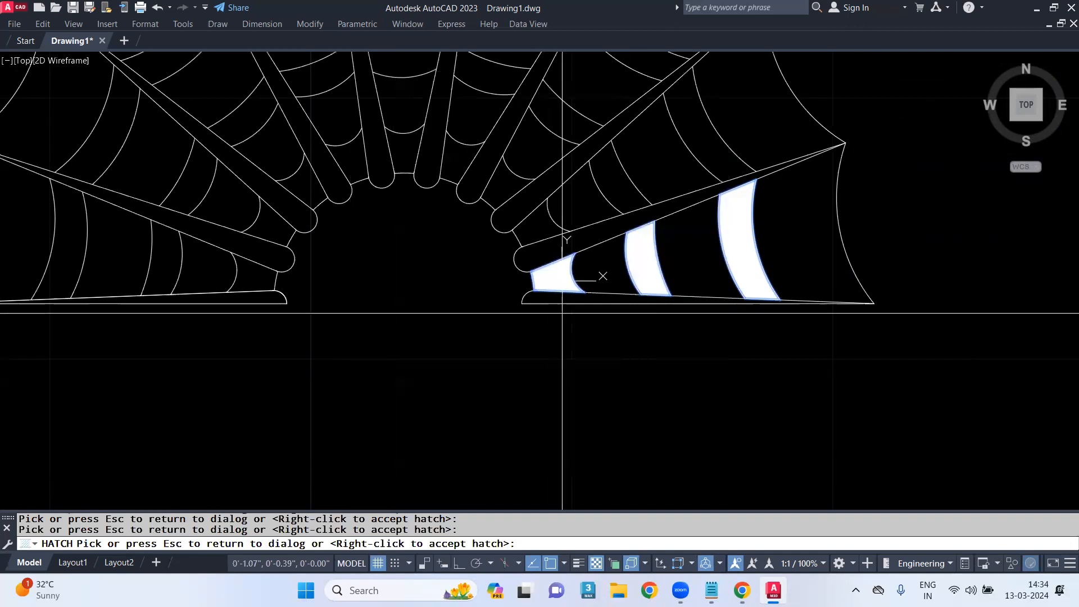
pyautogui.scroll(5, 560, 277)
pyautogui.scroll(5, 559, 277)
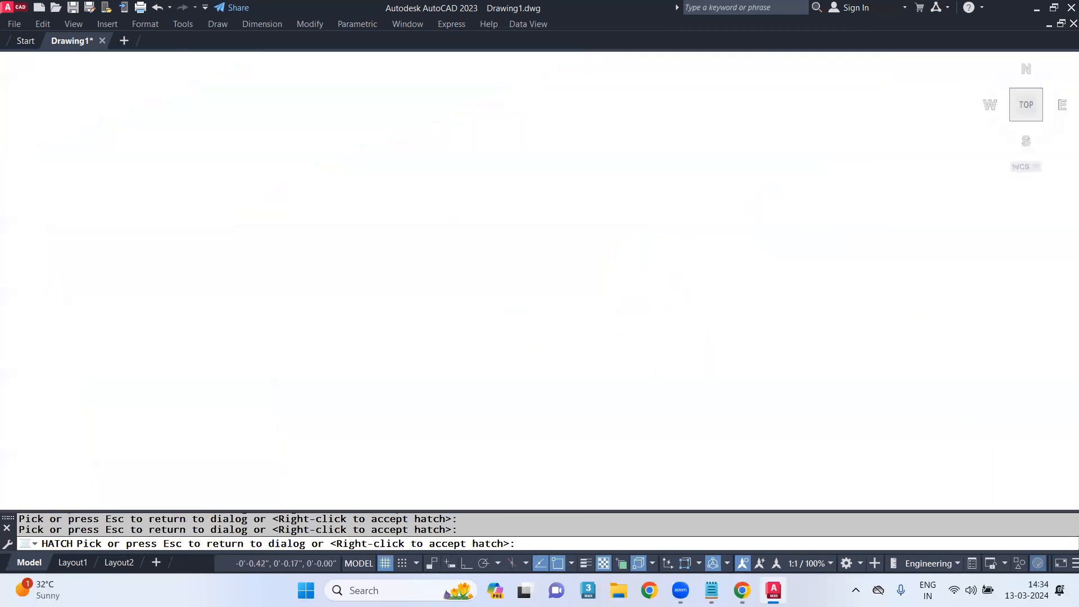
pyautogui.scroll(-8, 559, 277)
pyautogui.press('Escape')
# Set the brick hatch scale to 1000
pyautogui.click(521, 266)
pyautogui.write('10')
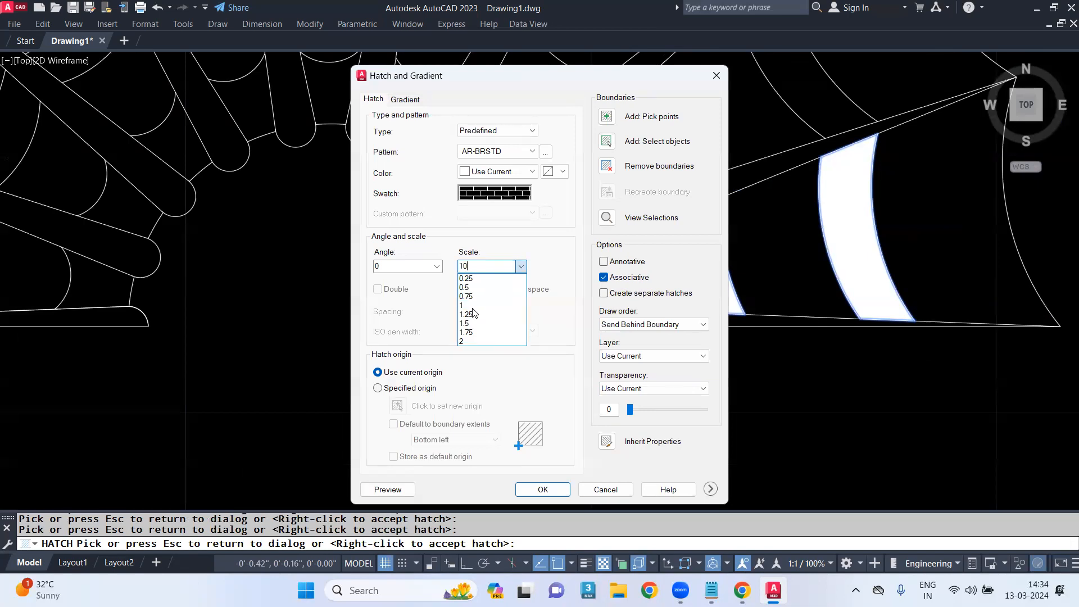
pyautogui.write('00')
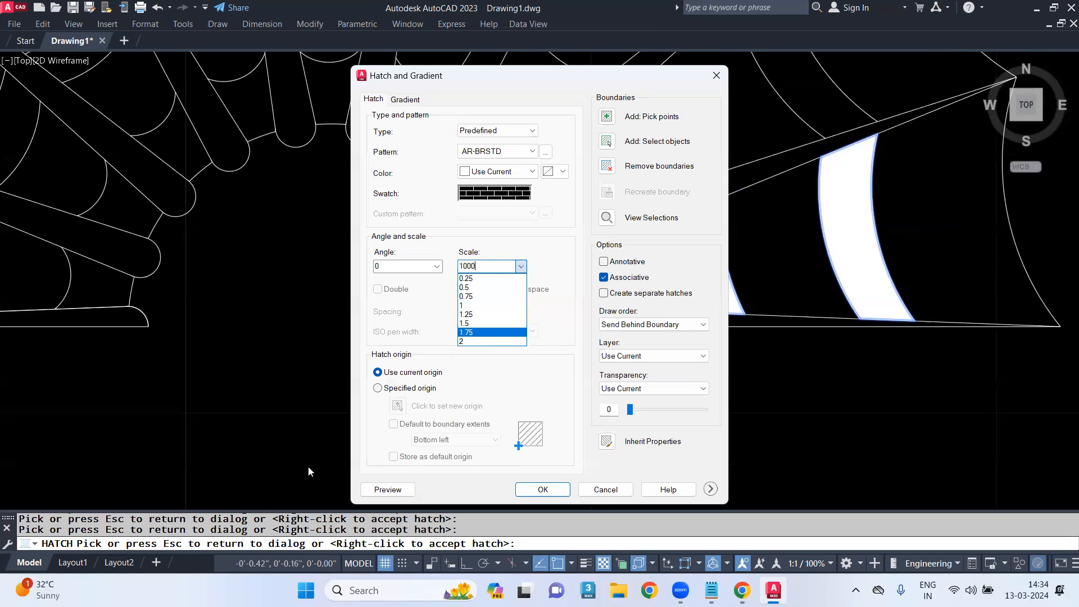
# Preview the AR-BRSTD hatch in the three picked bands at scale 1000 and again at scale .010
pyautogui.click(376, 490)
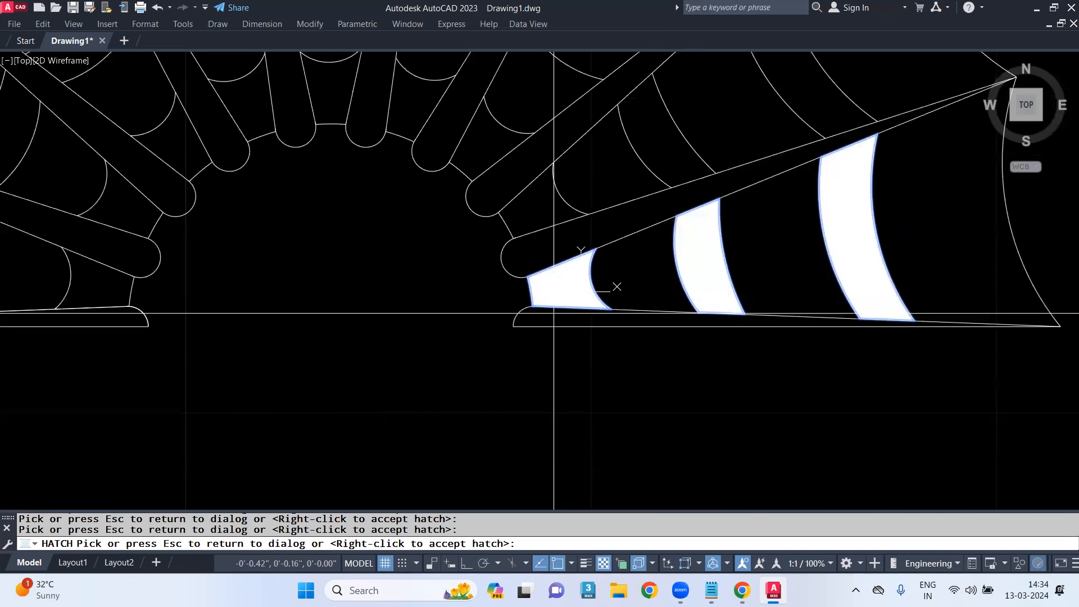
pyautogui.click(555, 304)
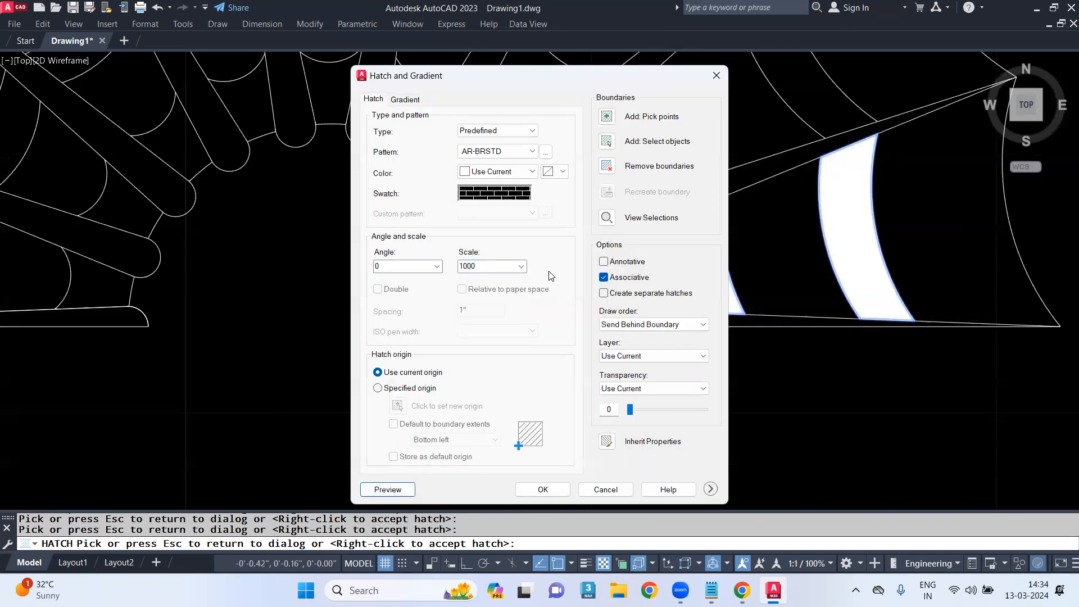
pyautogui.click(520, 267)
pyautogui.press('BackSpace')
pyautogui.write('.0')
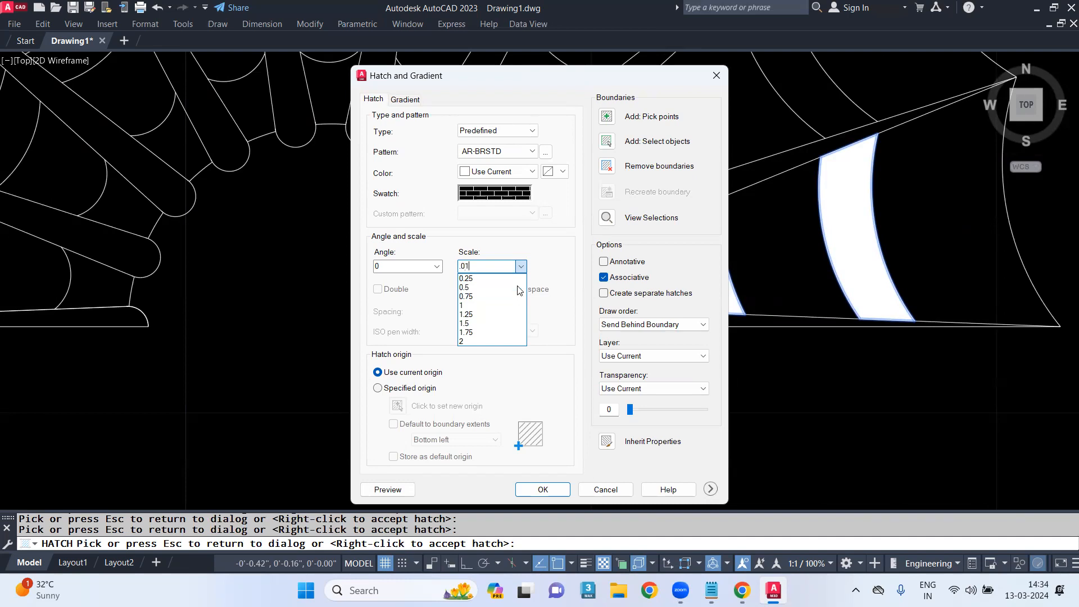
pyautogui.click(397, 486)
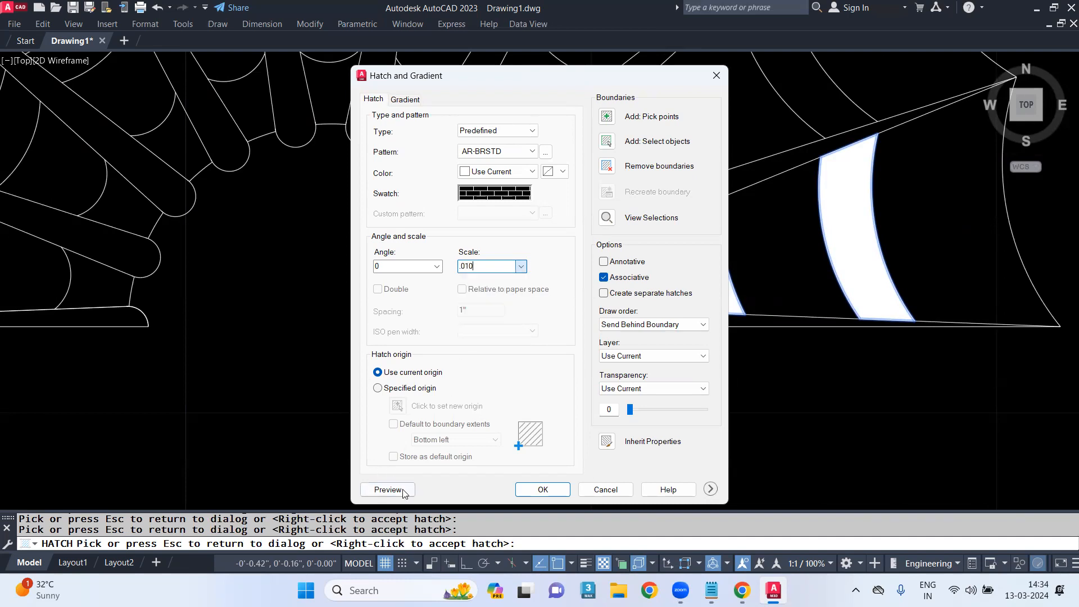
pyautogui.click(397, 487)
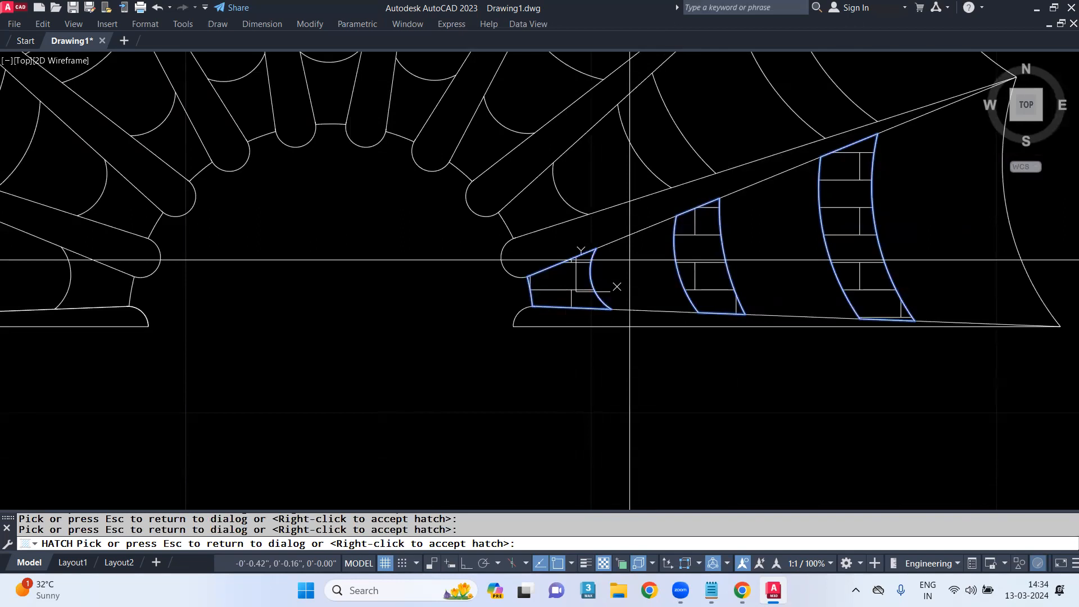
pyautogui.click(630, 260)
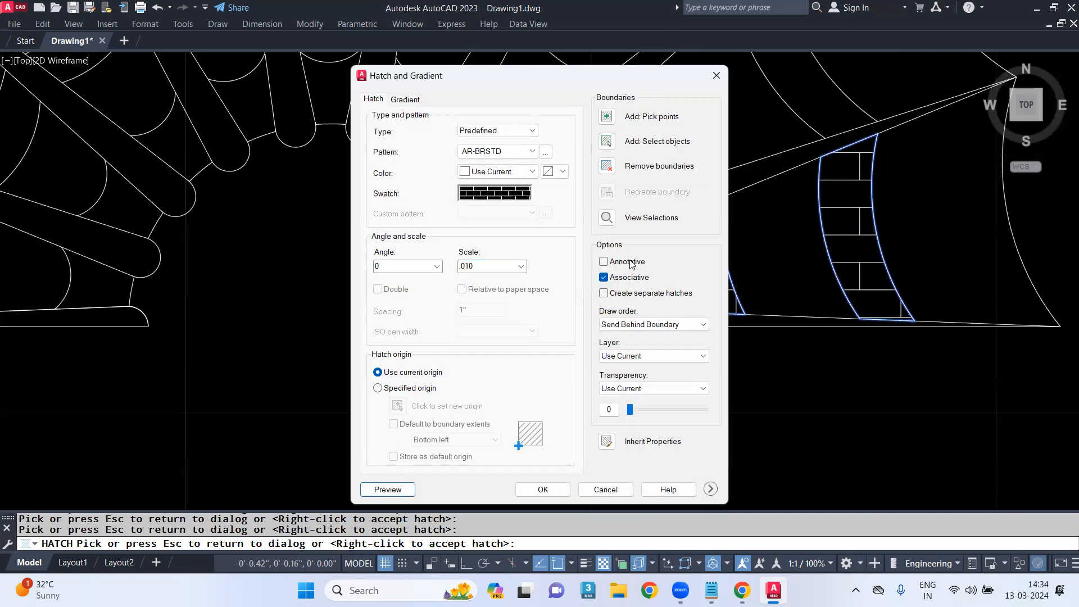
# Set the brick hatch's scale to .05 and preview it in the three picked bands
pyautogui.click(520, 266)
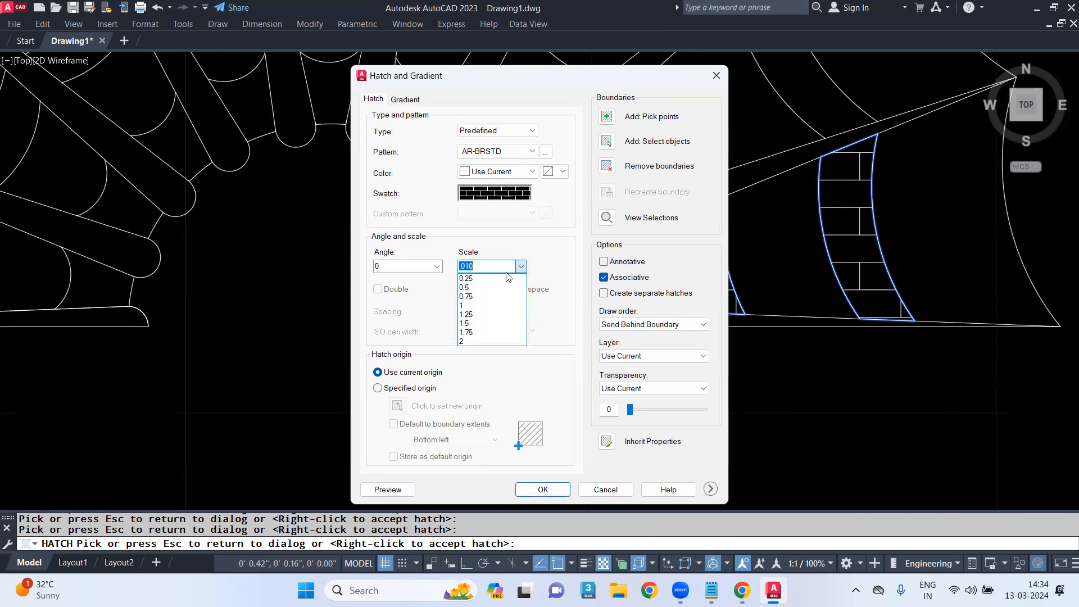
pyautogui.click(491, 269)
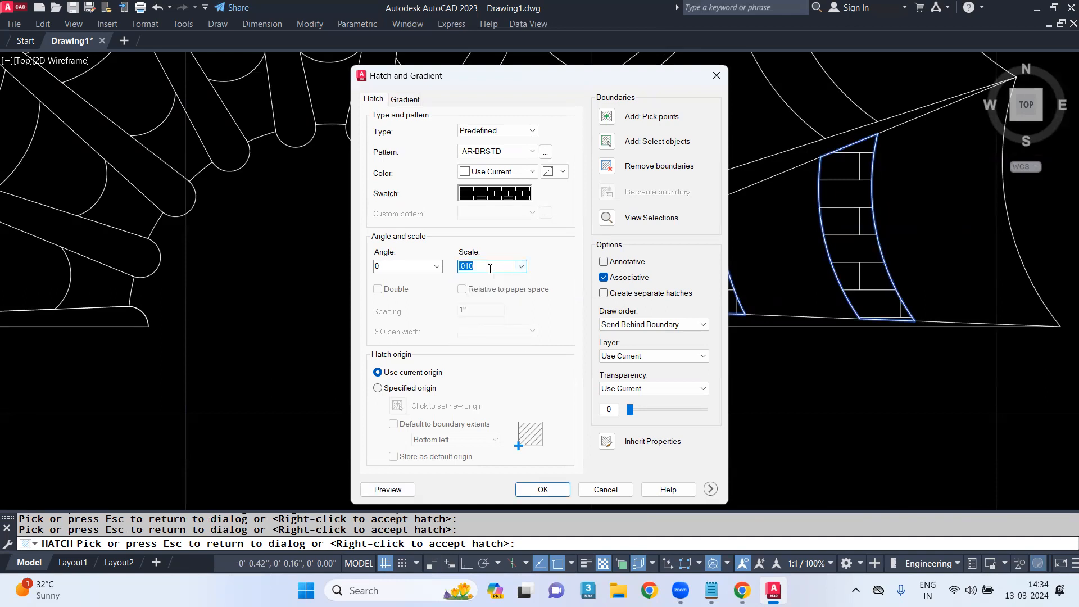
pyautogui.write('.')
pyautogui.click(388, 490)
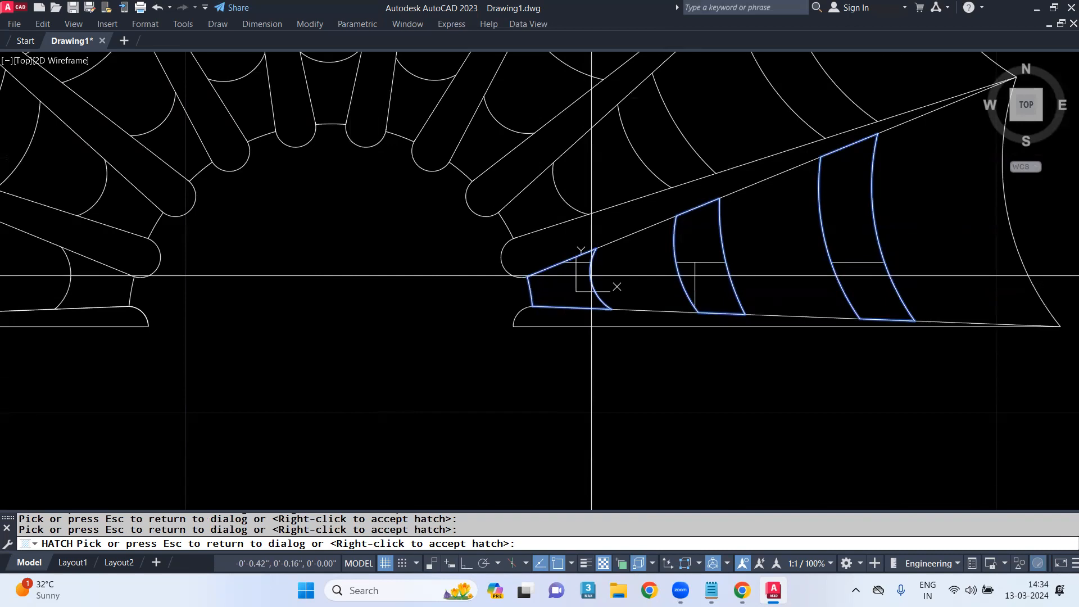
pyautogui.click(591, 276)
# Change the AR-BRSTD hatch scale to .20 and preview the fill
pyautogui.click(520, 268)
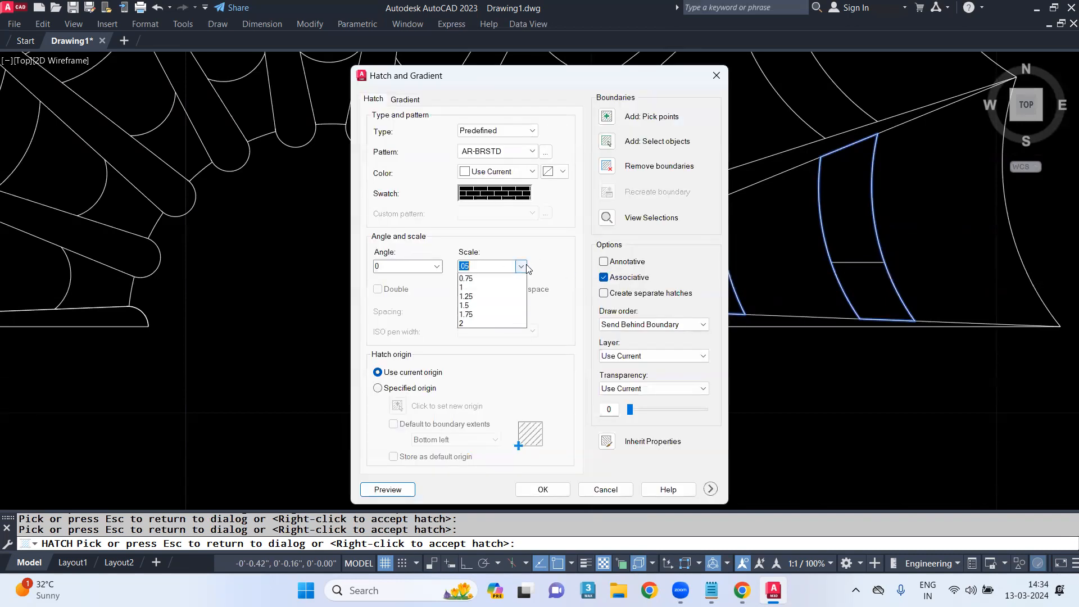
pyautogui.write('.20')
pyautogui.click(387, 489)
pyautogui.click(393, 493)
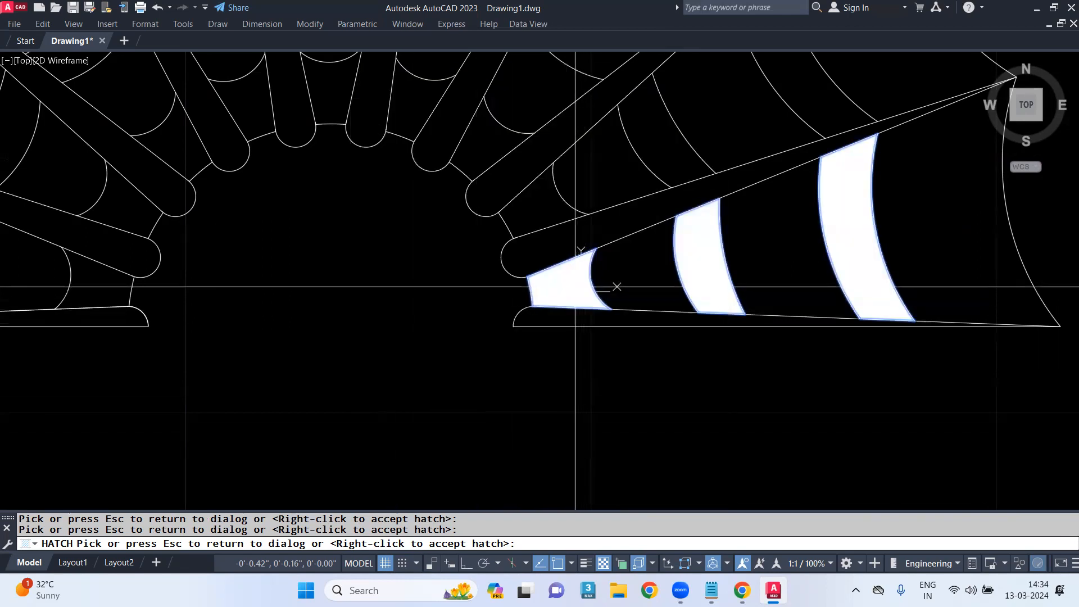
pyautogui.click(574, 292)
# Try a scale of .10 for the AR-BRSTD hatch and preview the fill
pyautogui.click(518, 267)
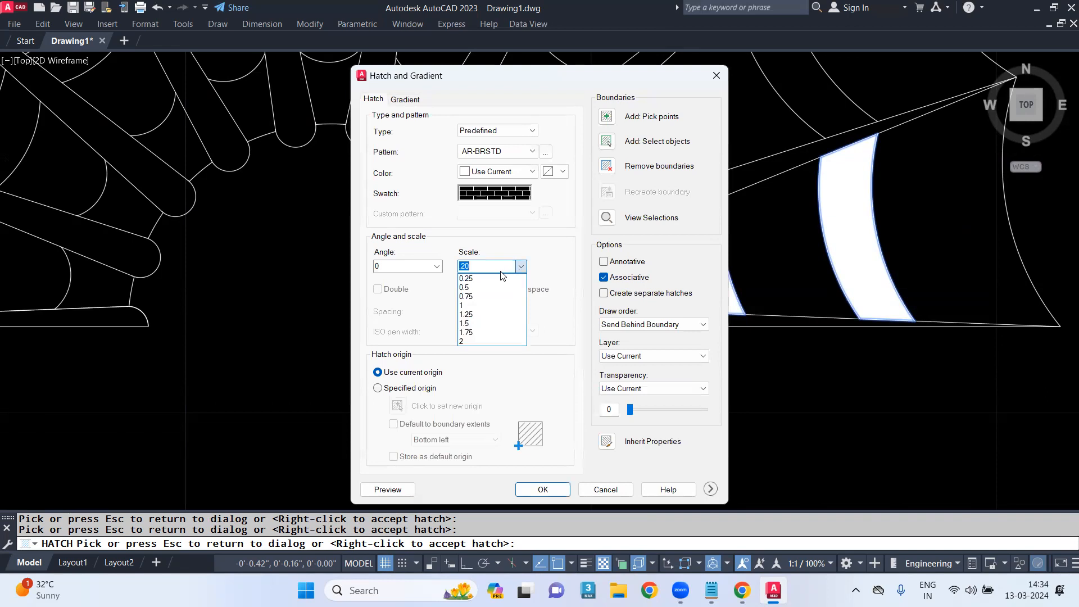
pyautogui.write('.10')
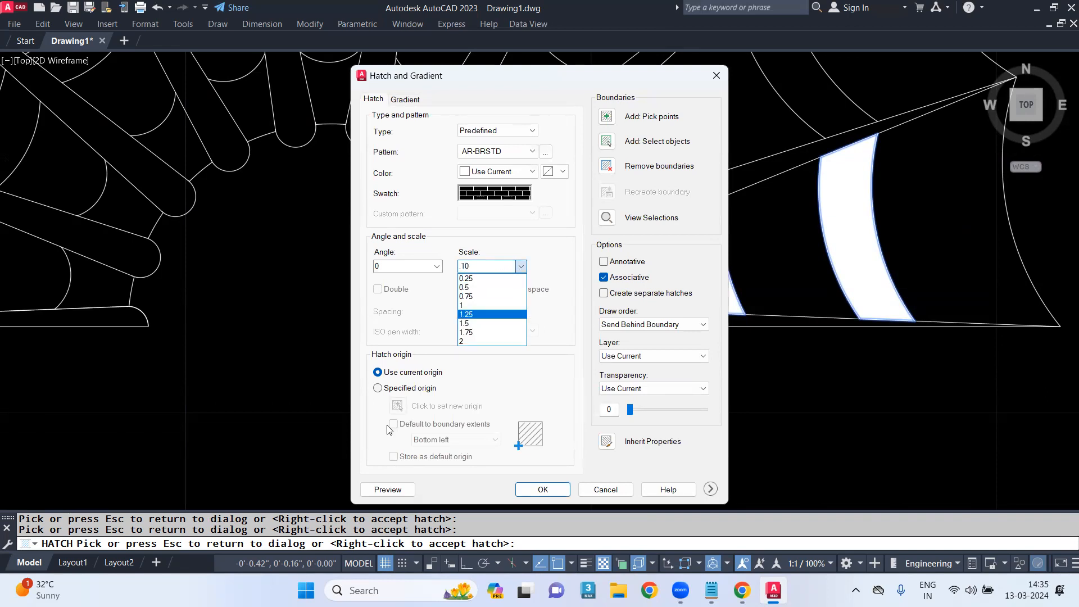
pyautogui.click(388, 489)
pyautogui.click(388, 489)
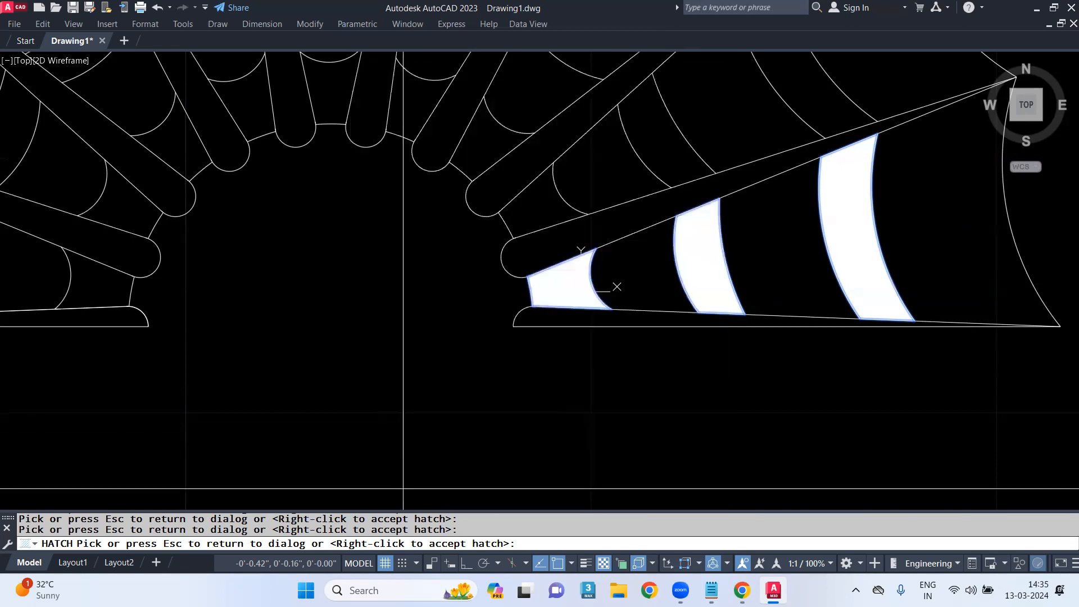
pyautogui.press('Escape')
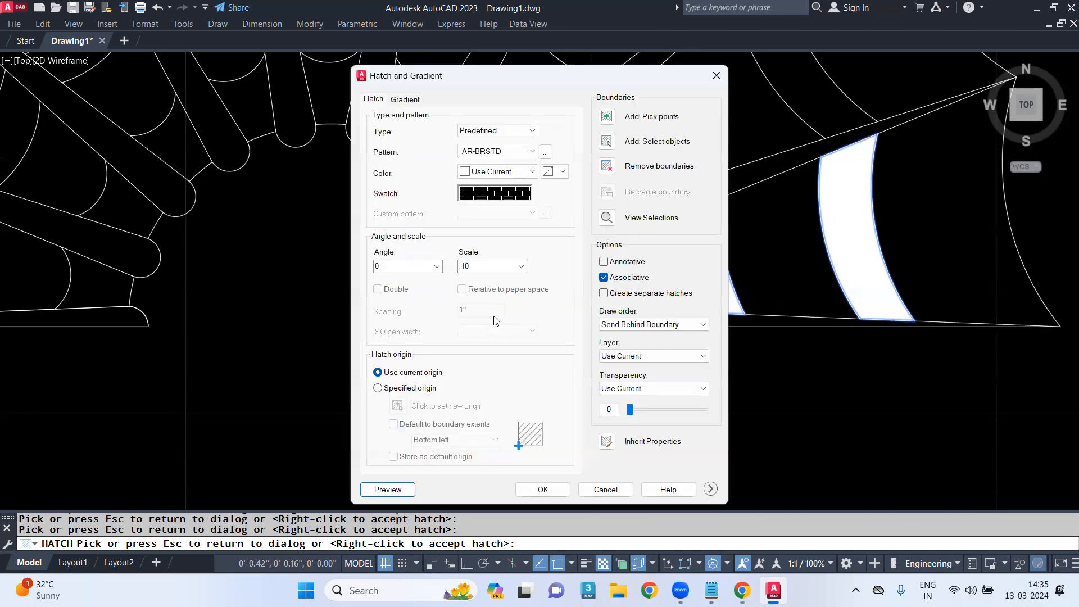
# Set the AR-BRSTD hatch scale to .015 and preview it in the picked bands
pyautogui.click(521, 268)
pyautogui.press('BackSpace')
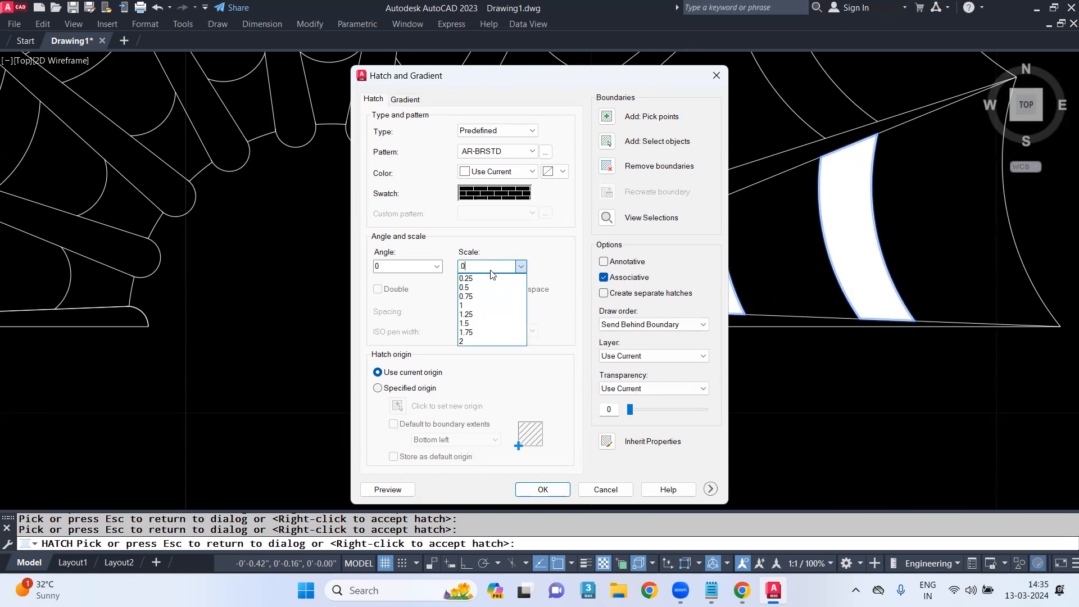
pyautogui.click(388, 488)
pyautogui.click(388, 490)
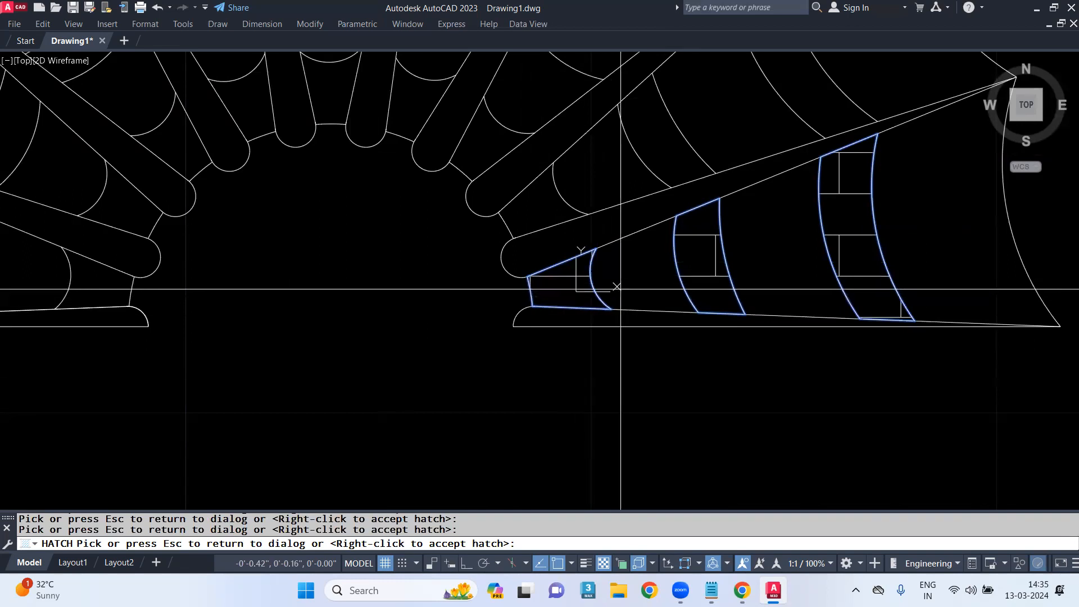
pyautogui.press('Escape')
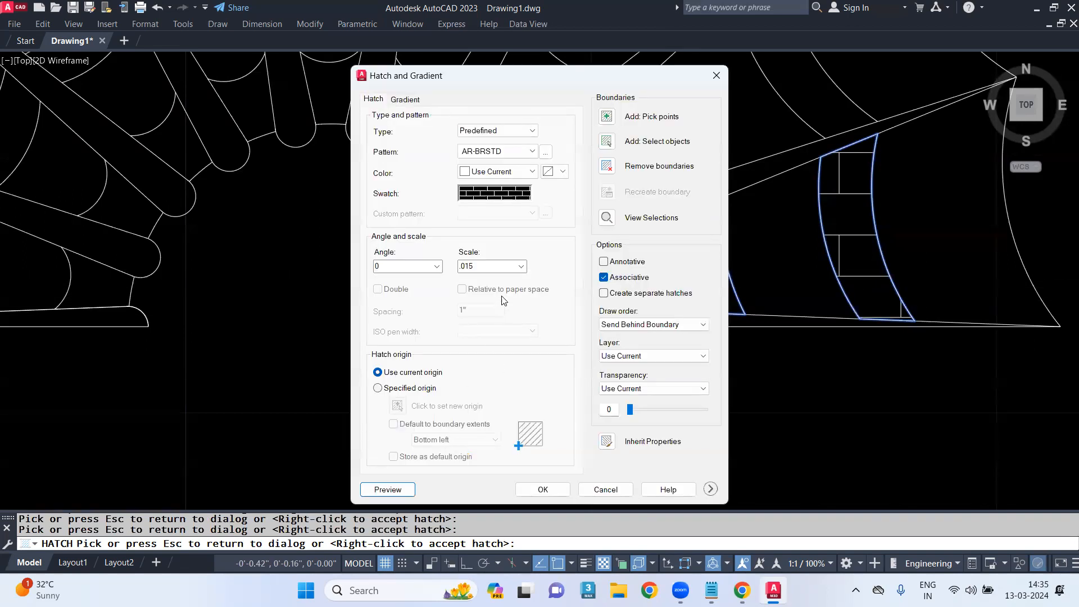
# Replace the AR-BRSTD hatch scale with .050 and preview the fill
pyautogui.click(520, 267)
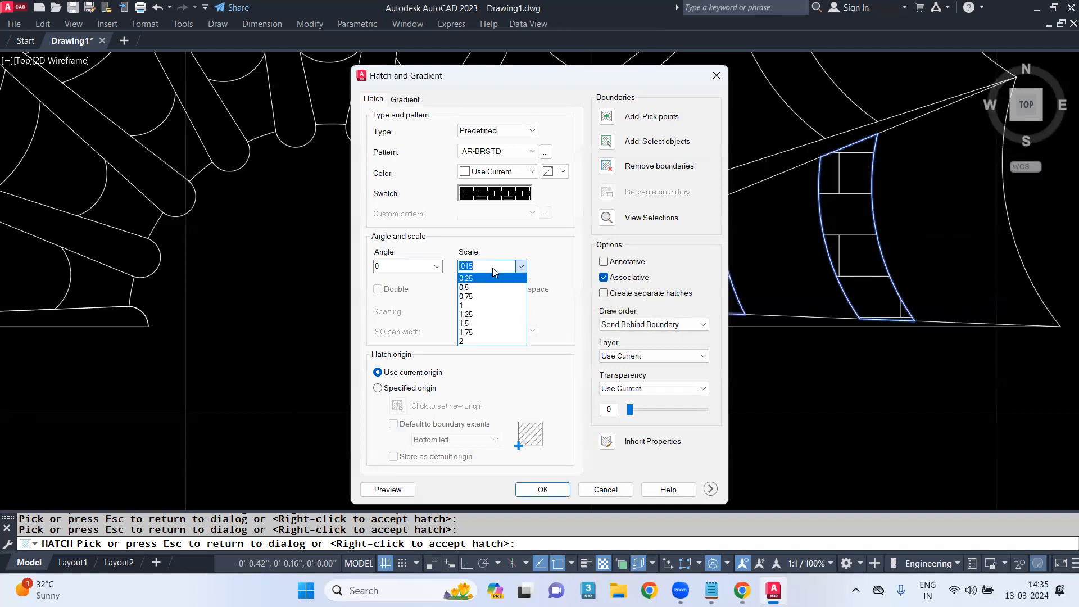
pyautogui.click(493, 267)
pyautogui.press('BackSpace')
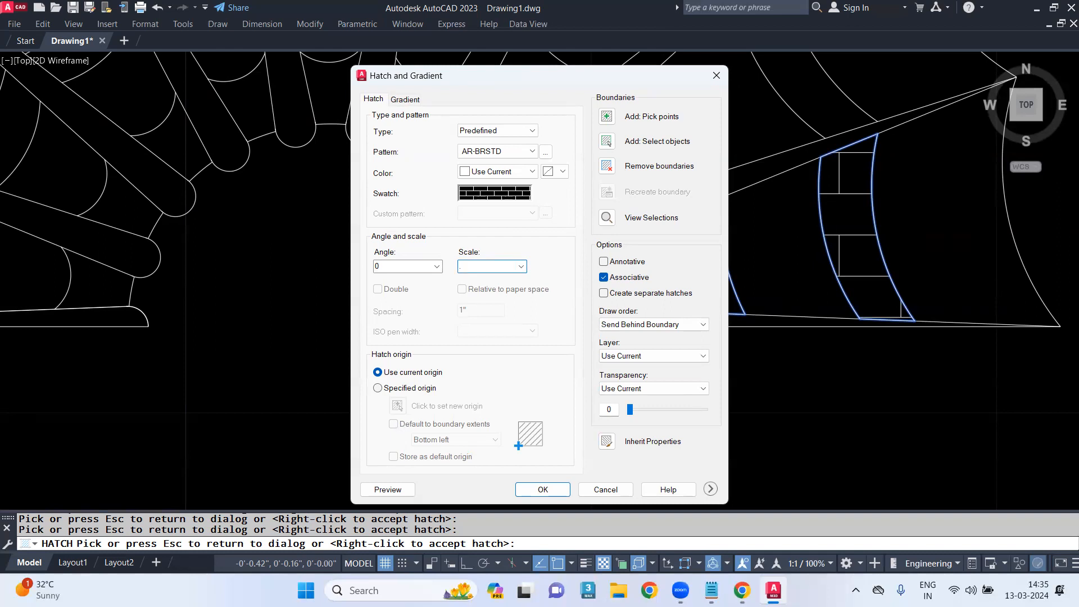
pyautogui.write('.020')
pyautogui.press('BackSpace')
pyautogui.click(388, 489)
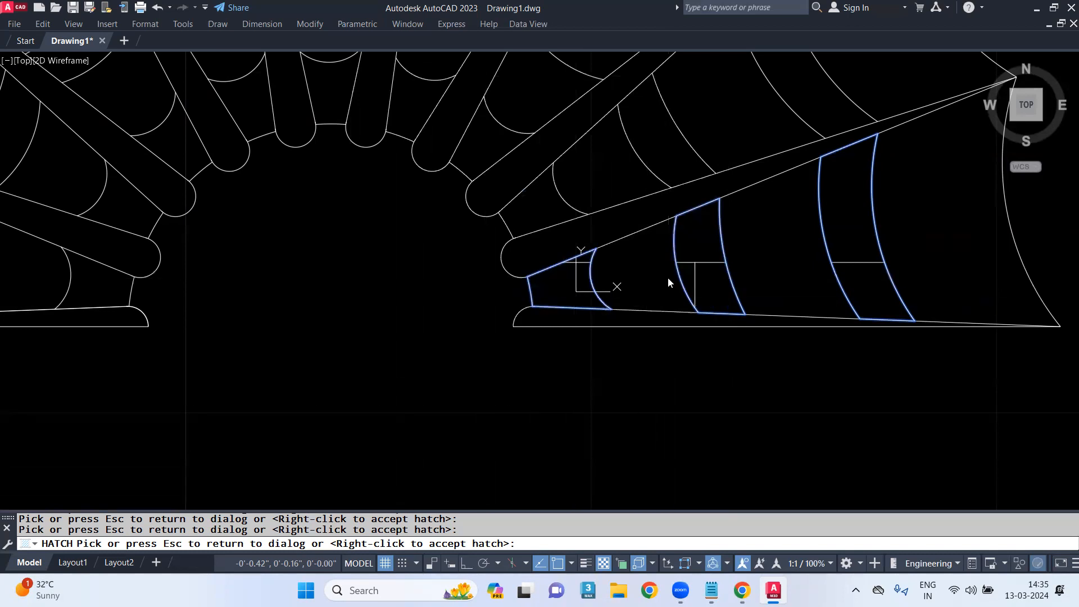
pyautogui.press('Escape')
# Choose the preset scale 0.5 for the AR-BRSTD hatch and preview the fill
pyautogui.click(522, 266)
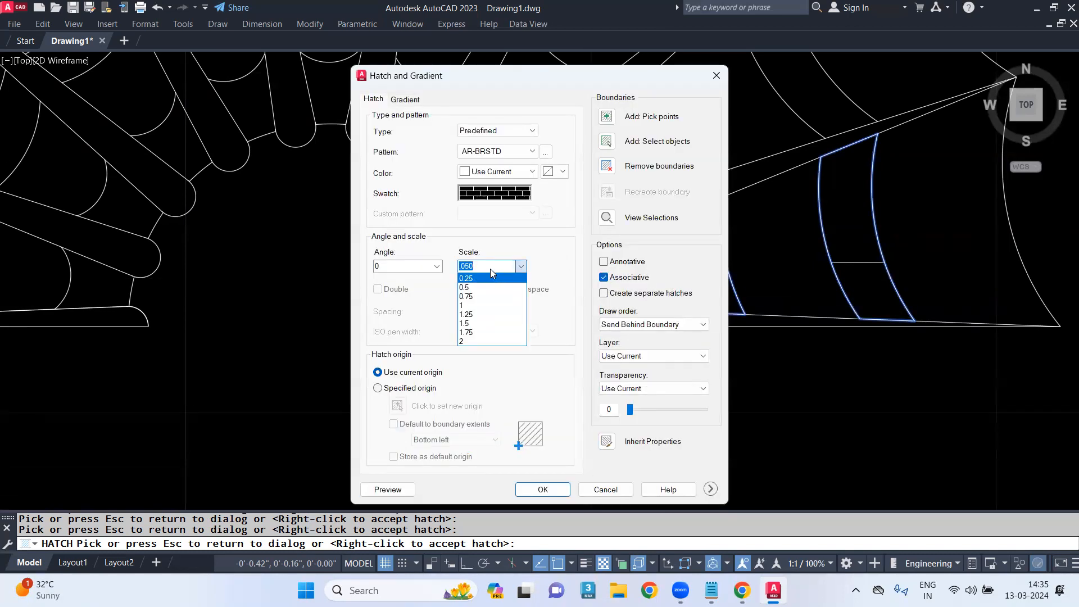
pyautogui.click(484, 287)
pyautogui.click(388, 490)
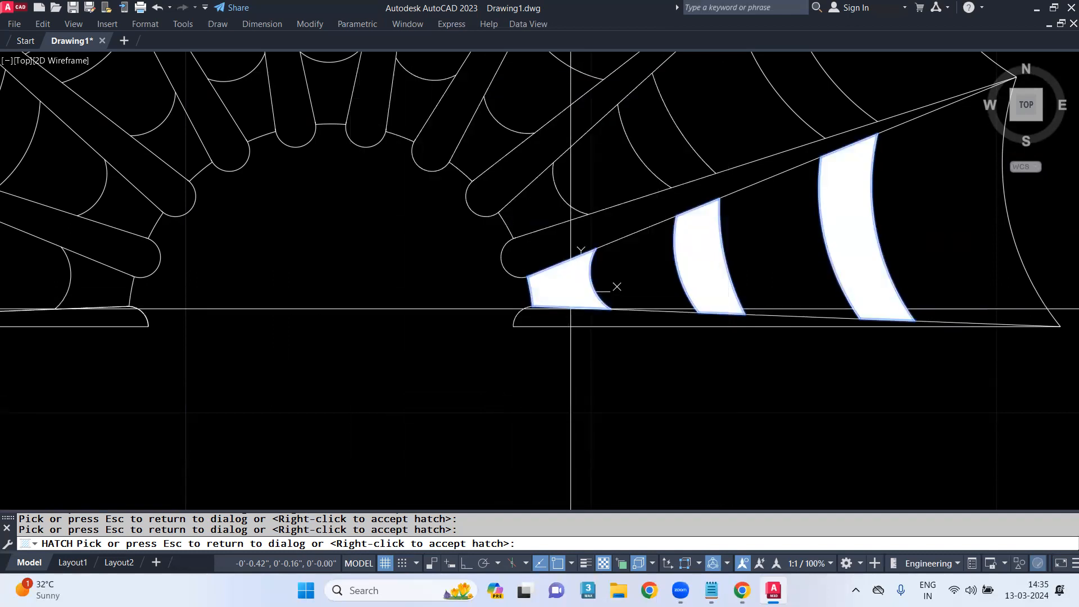
pyautogui.click(560, 290)
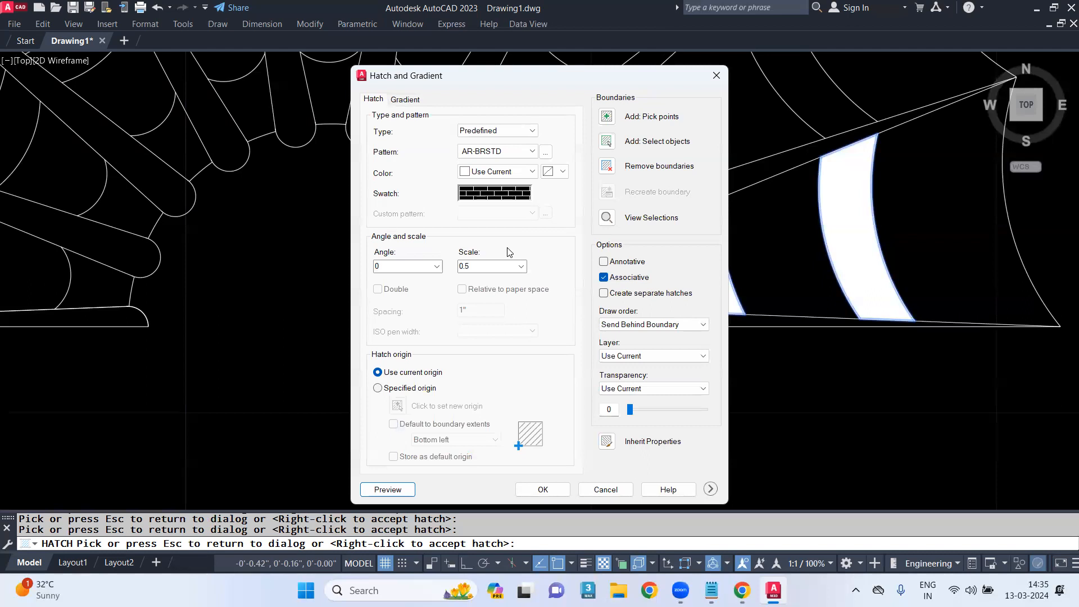
# Change the hatch pattern to AR-BRELM from the other predefined patterns and preview it in the picked bands
pyautogui.click(513, 198)
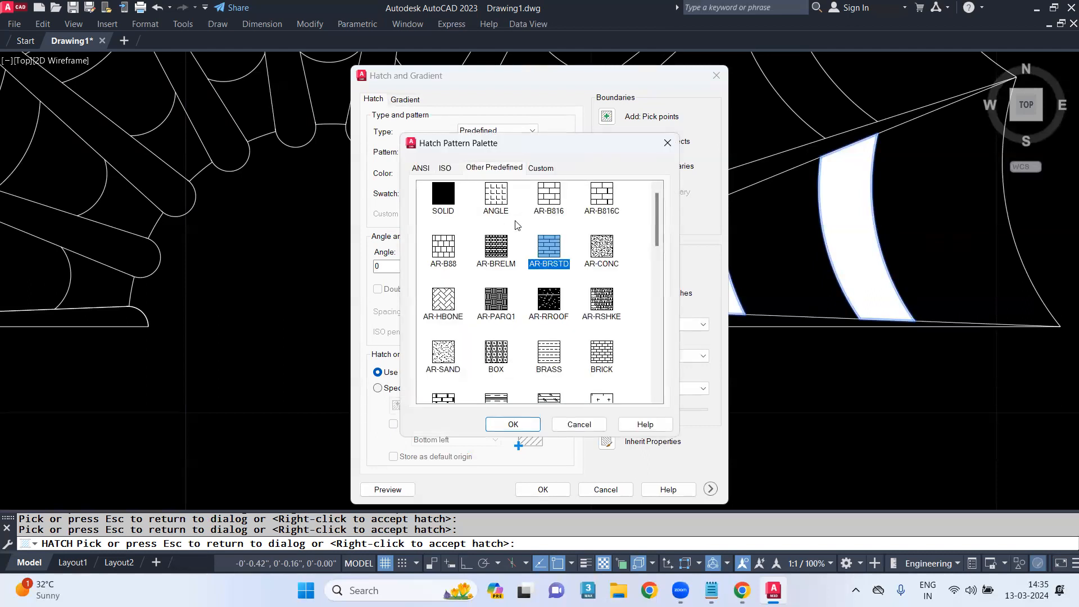
pyautogui.click(500, 249)
pyautogui.click(396, 491)
pyautogui.click(396, 491)
pyautogui.click(498, 425)
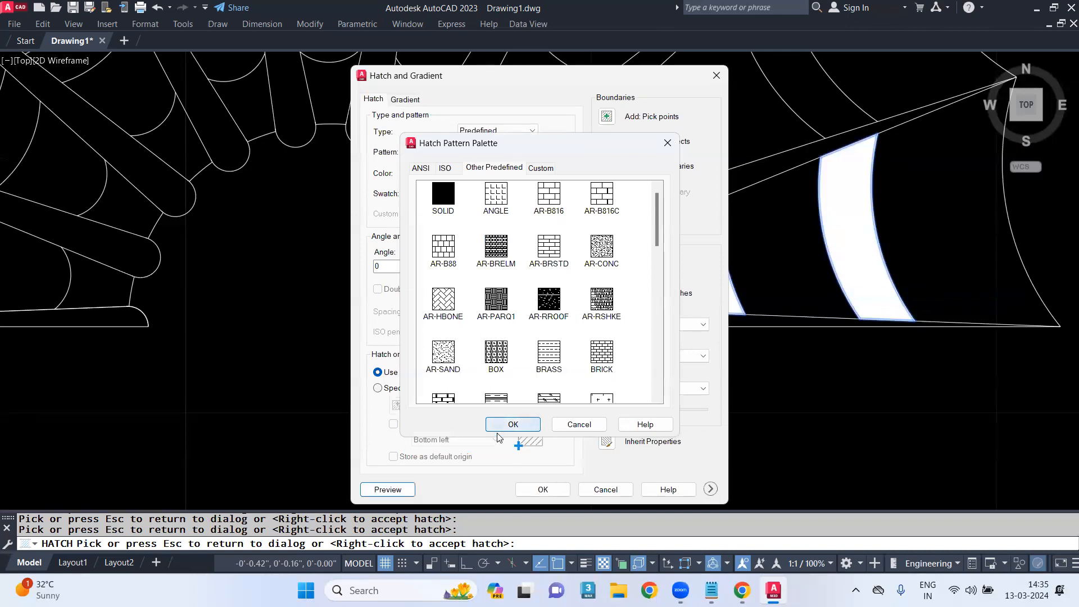
pyautogui.click(509, 427)
pyautogui.click(388, 489)
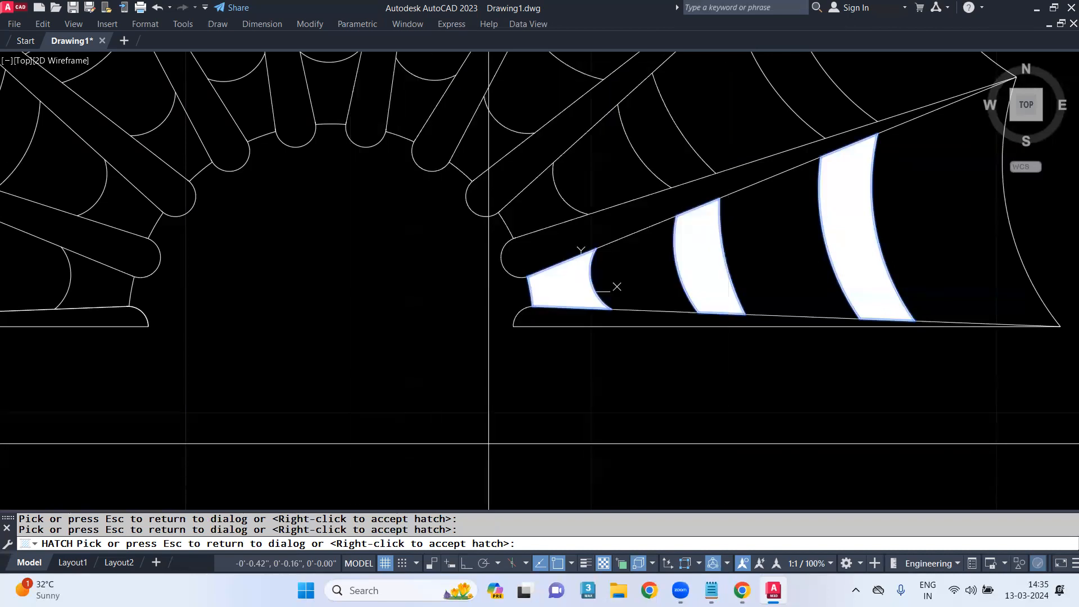
pyautogui.press('Escape')
# Choose the preset scale 2 for the AR-BRELM hatch and preview the fill
pyautogui.click(520, 267)
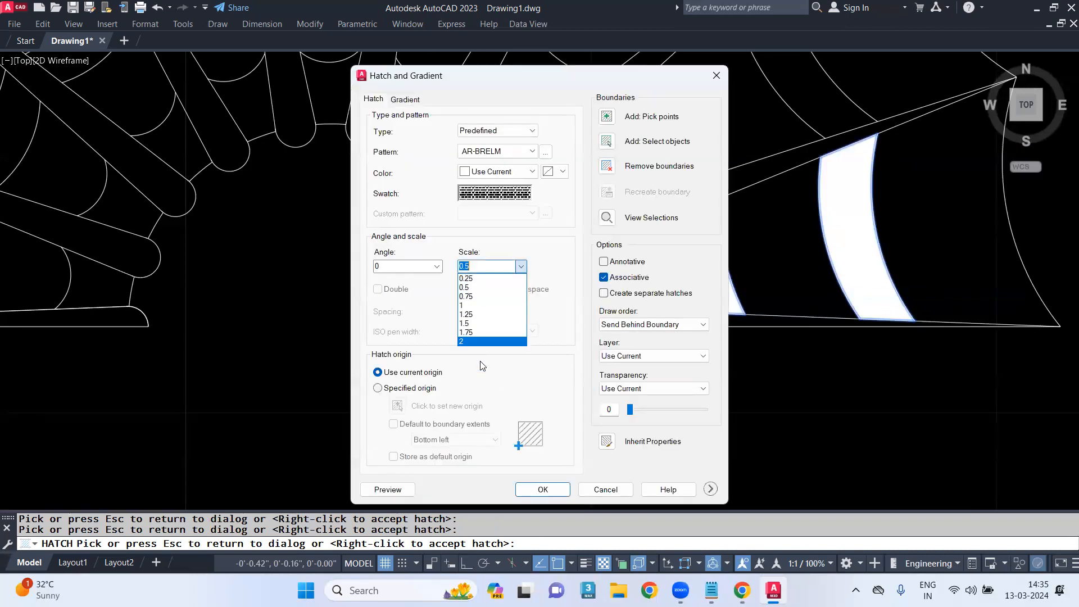
pyautogui.click(476, 342)
pyautogui.click(388, 490)
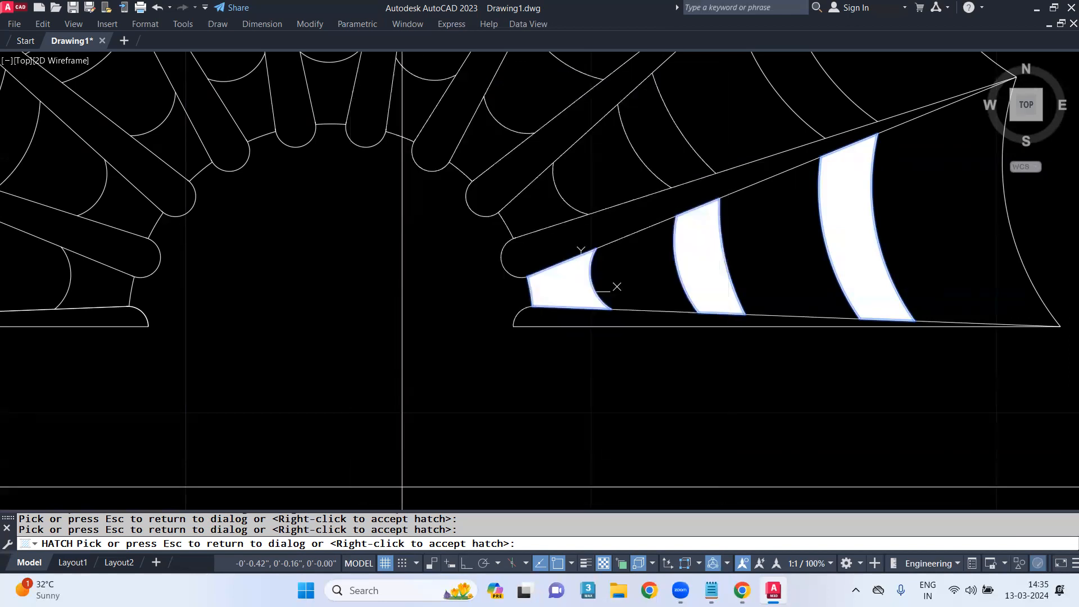
pyautogui.press('Escape')
# Set the AR-BRELM hatch scale to 0.010, check its preview and apply the hatch to the three picked bands
pyautogui.click(520, 266)
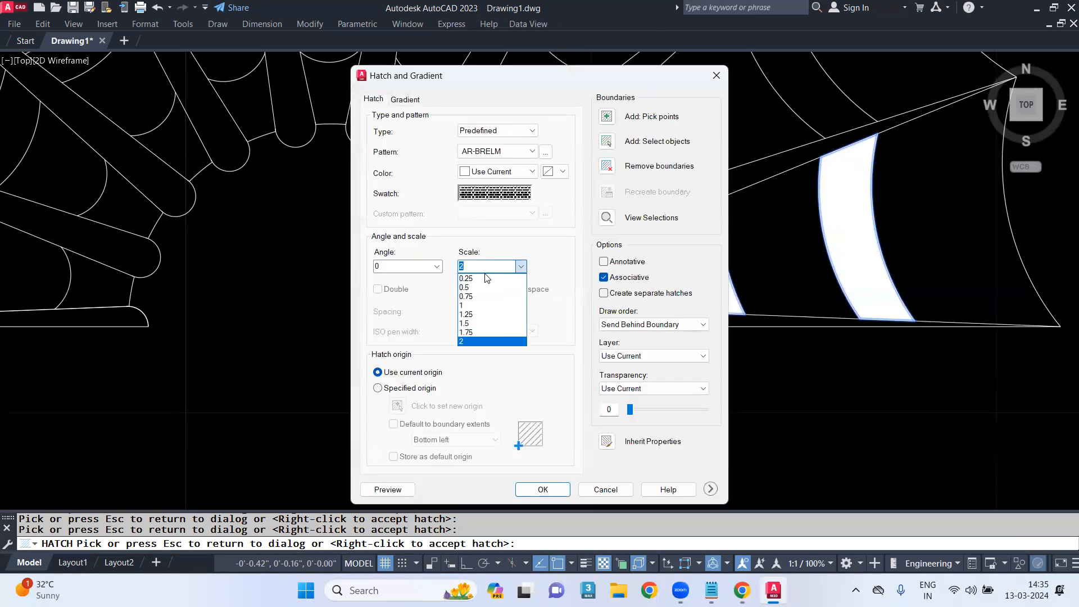
pyautogui.write('0.010')
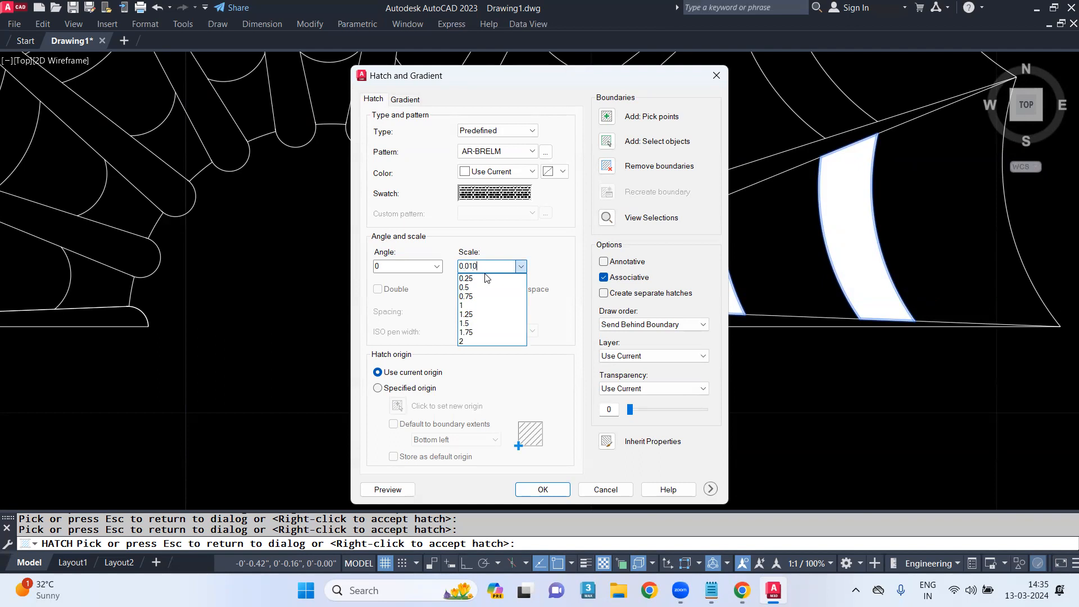
pyautogui.click(393, 490)
pyautogui.click(394, 490)
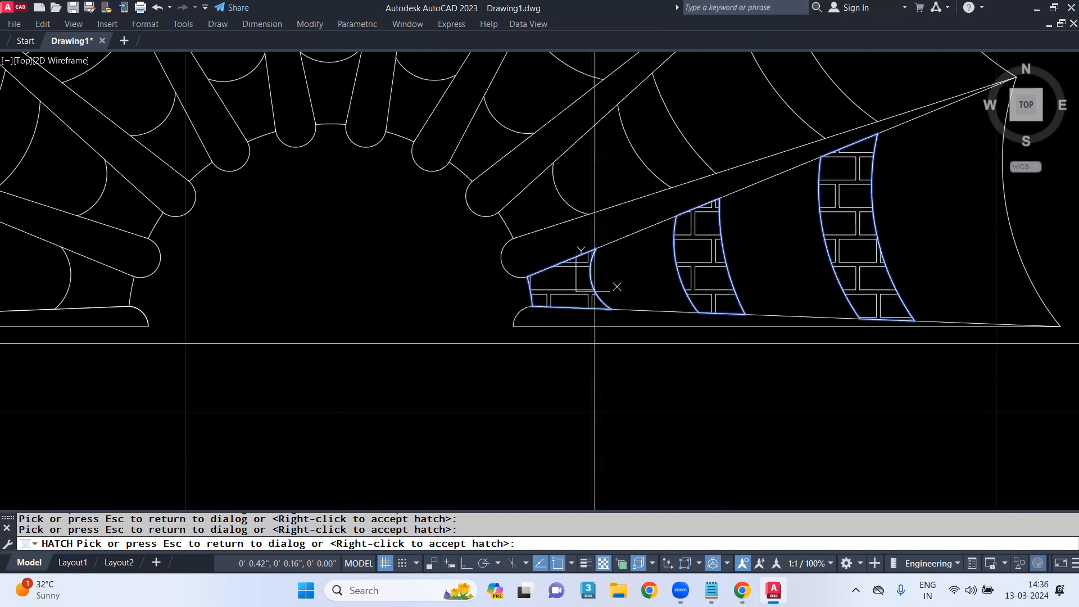
pyautogui.scroll(4, 714, 245)
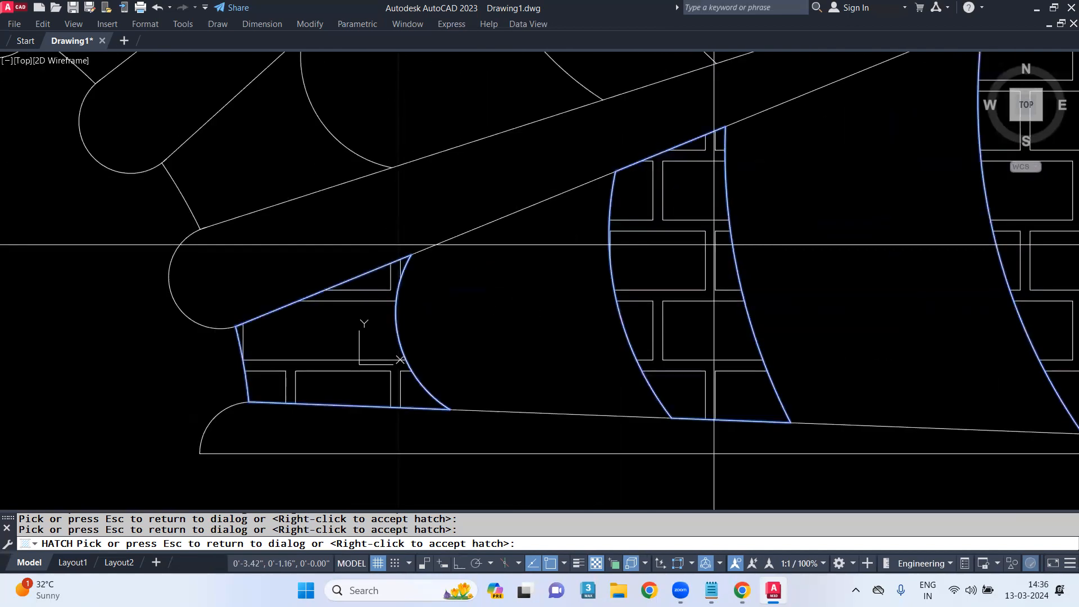
pyautogui.press('Escape')
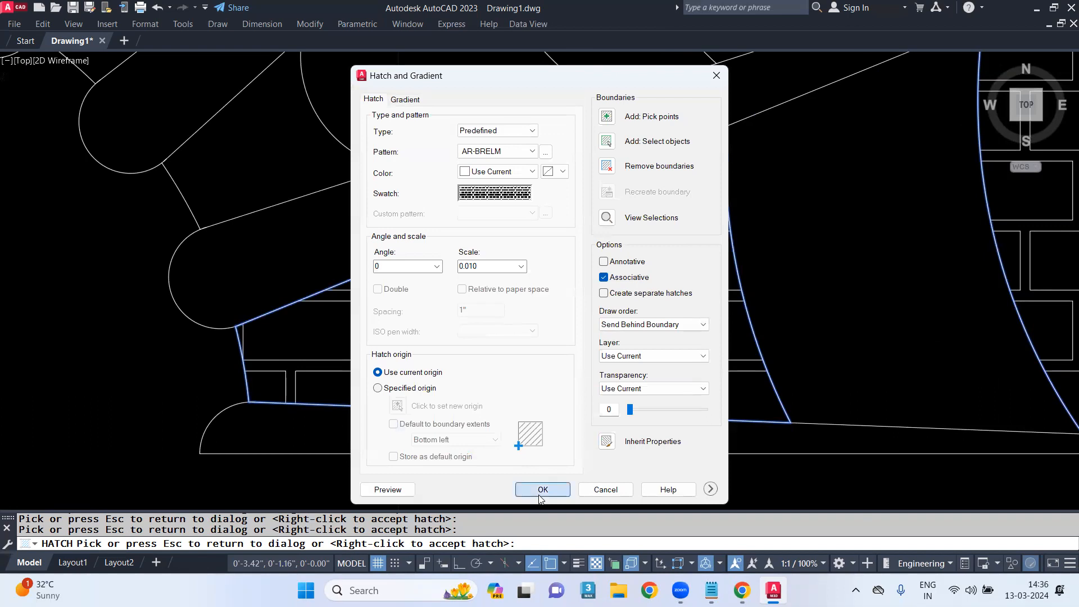
pyautogui.click(544, 489)
pyautogui.click(390, 344)
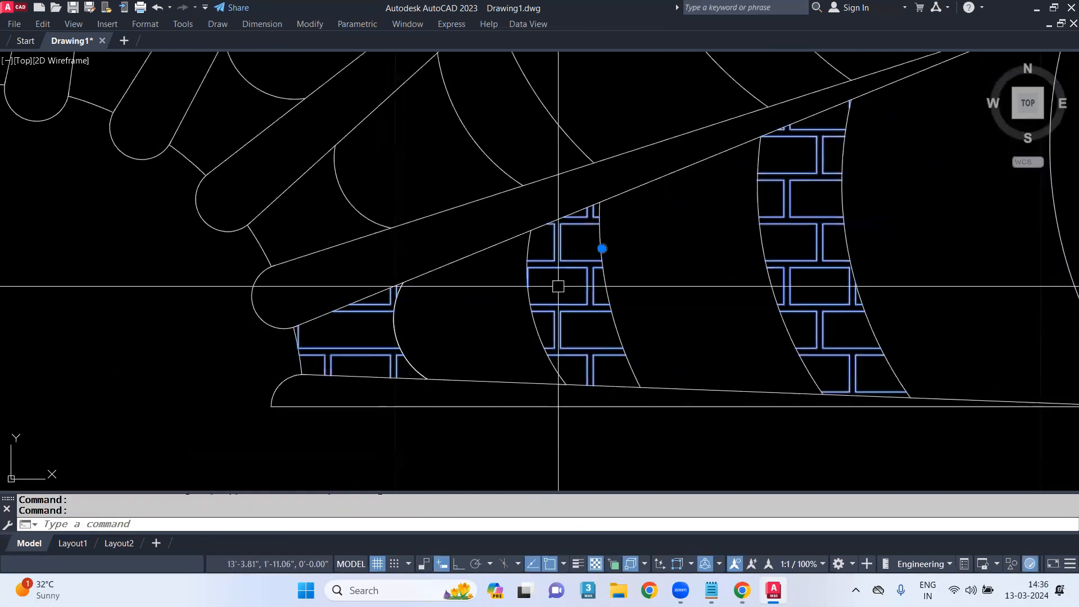
# Create a polar array of the brick hatch with 10 items around the centre point of the radial pattern
pyautogui.scroll(-2, 677, 271)
pyautogui.write('AR')
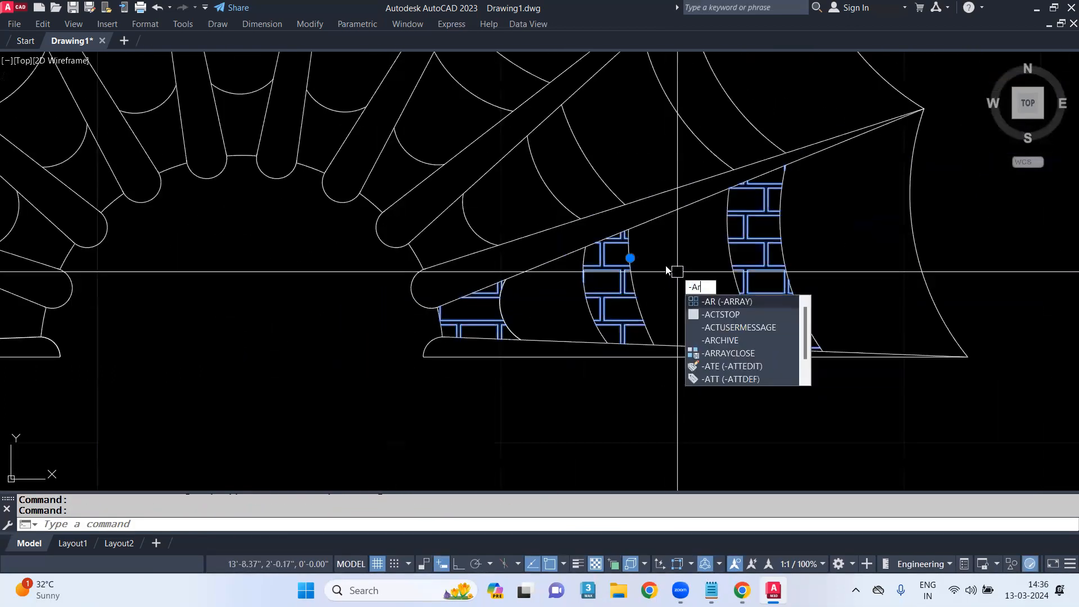
pyautogui.press('Return')
pyautogui.click(793, 355)
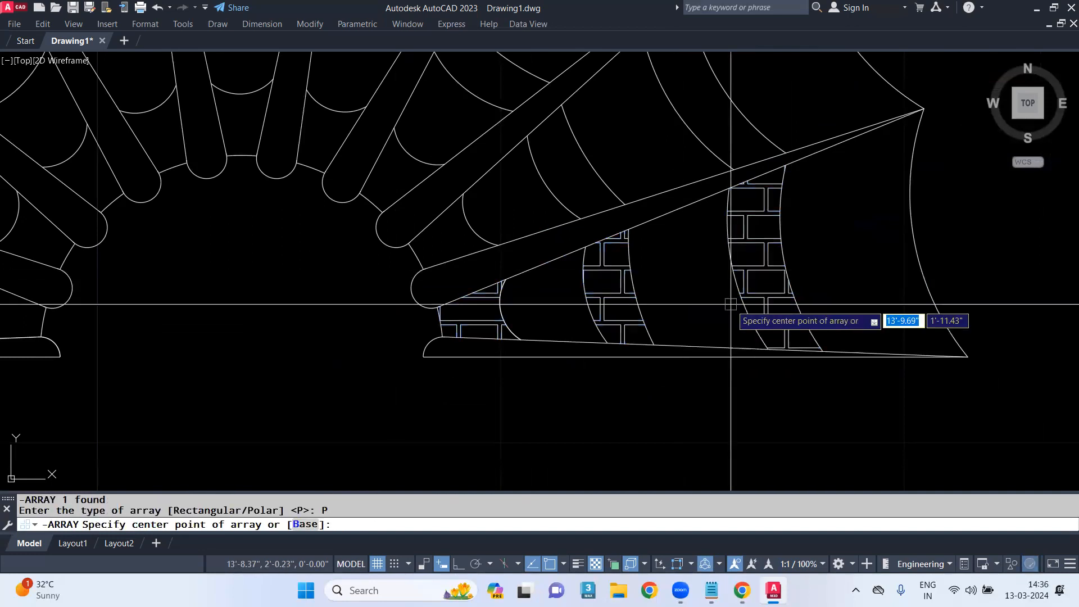
pyautogui.scroll(-3, 725, 305)
pyautogui.scroll(2, 579, 298)
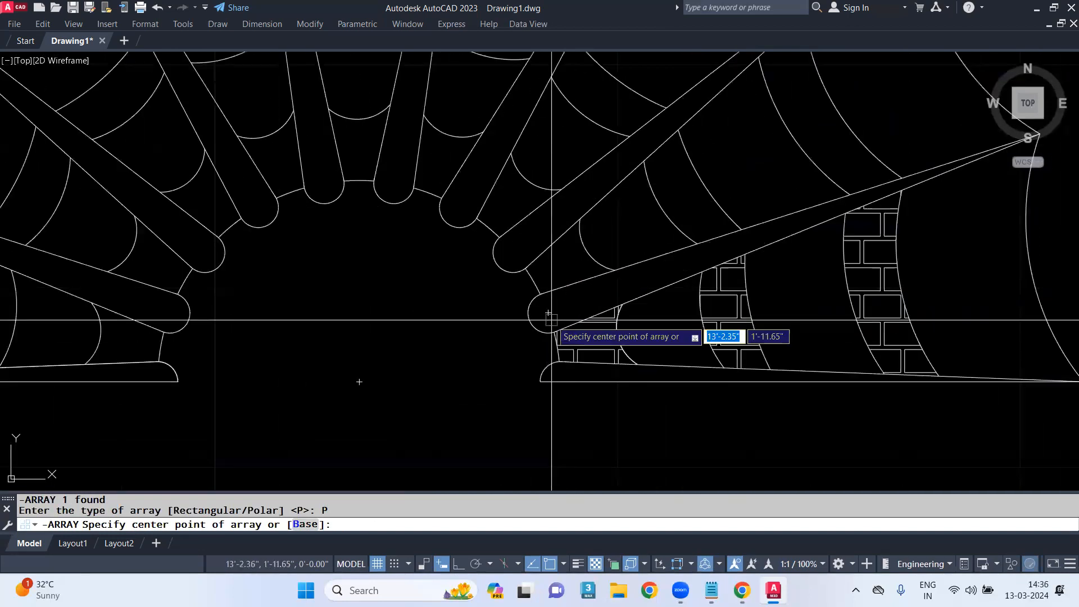
pyautogui.scroll(-2, 506, 334)
pyautogui.click(480, 344)
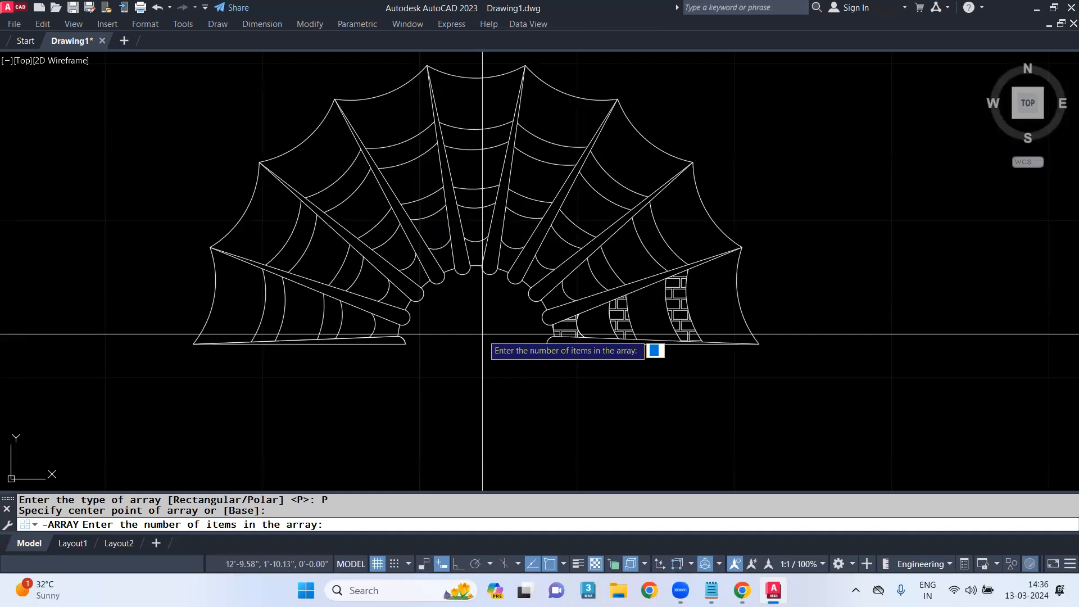
pyautogui.write('1')
pyautogui.press('Return')
pyautogui.write('1')
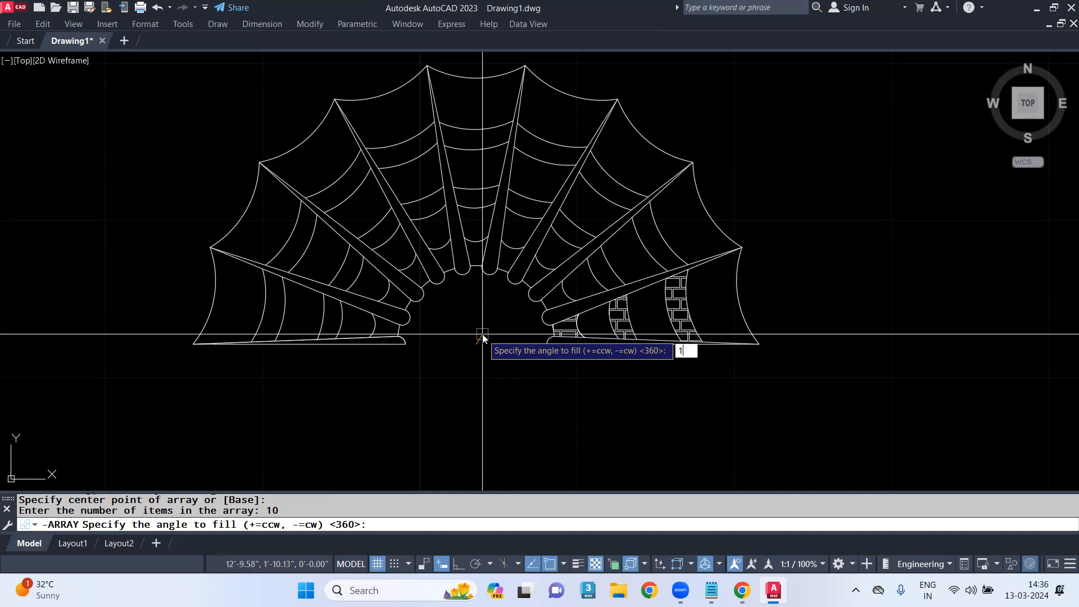
pyautogui.press('Return')
pyautogui.press('Return')
pyautogui.press('Return')
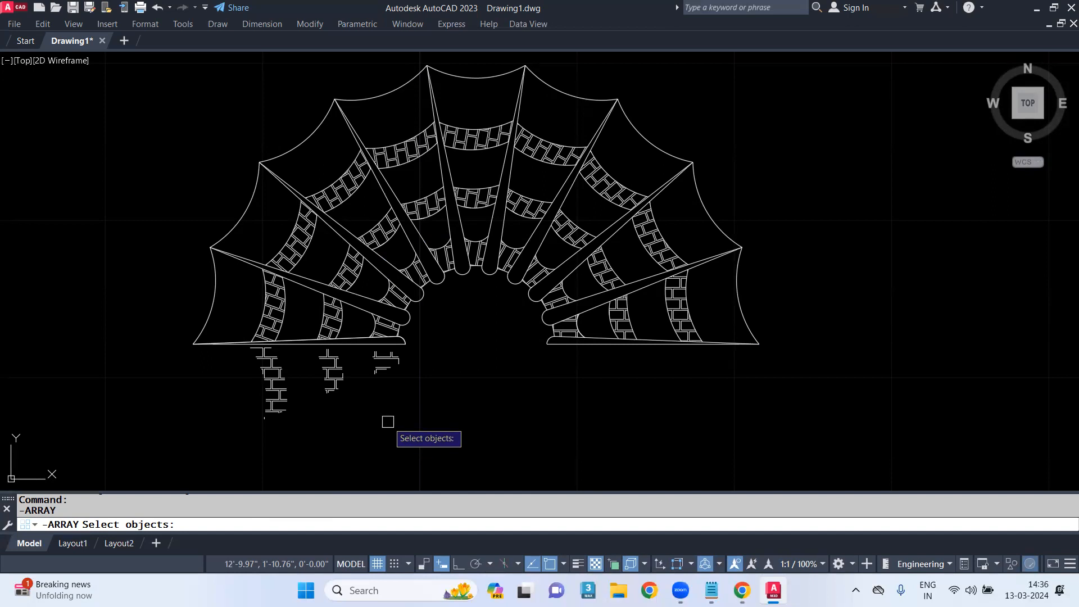
# Delete the surplus brick hatch copy lying below the baseline of the web's left end
pyautogui.scroll(2, 404, 357)
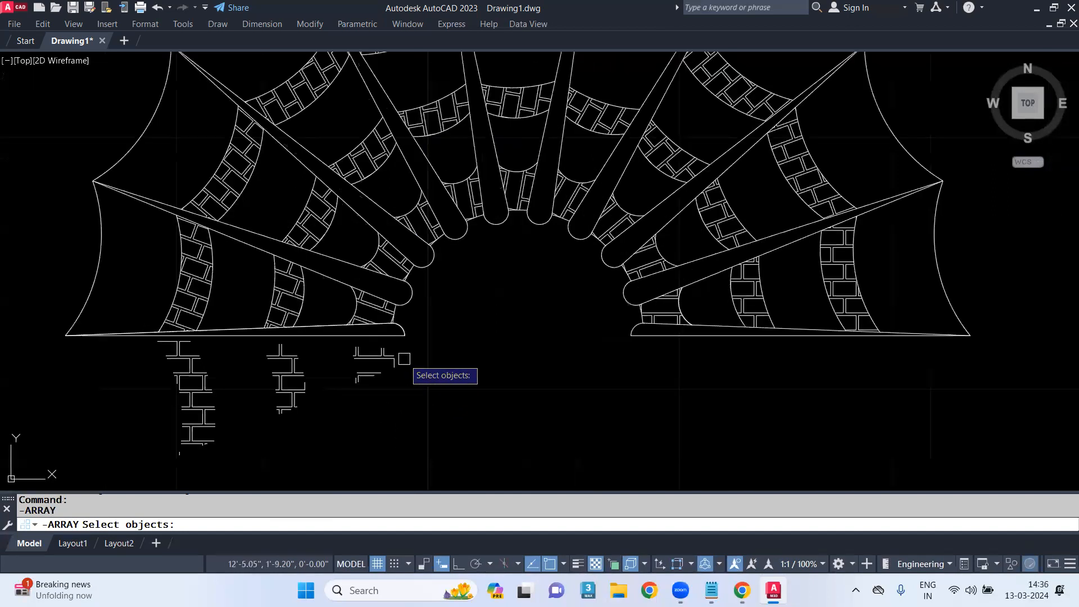
pyautogui.press('Escape')
pyautogui.click(417, 355)
pyautogui.click(230, 435)
pyautogui.press('Delete')
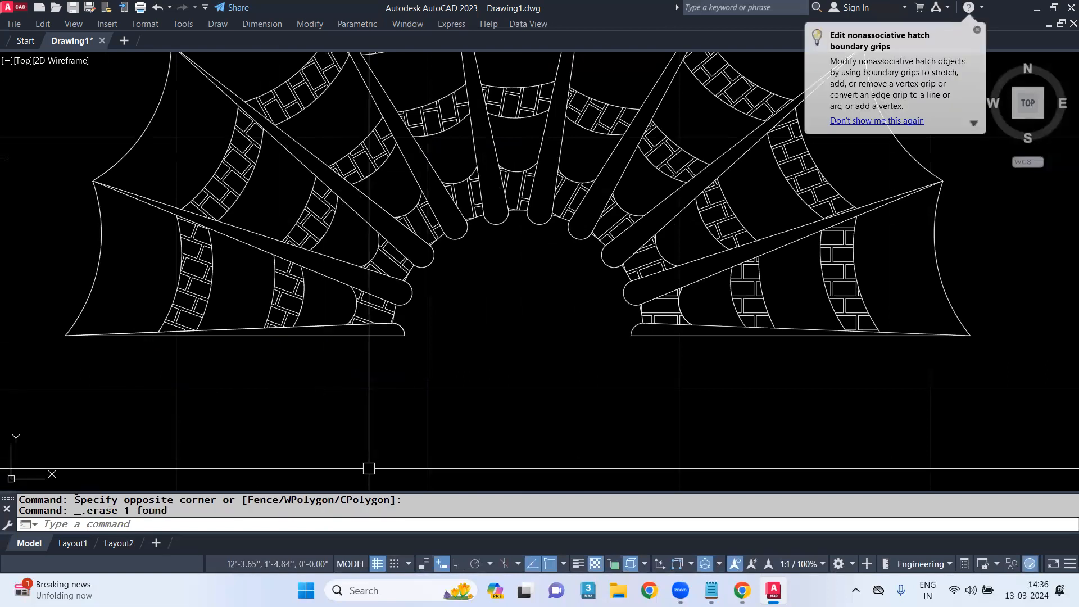
# Mirror the whole half web across the line through its two uppermost tips, keeping the original
pyautogui.scroll(-2, 394, 365)
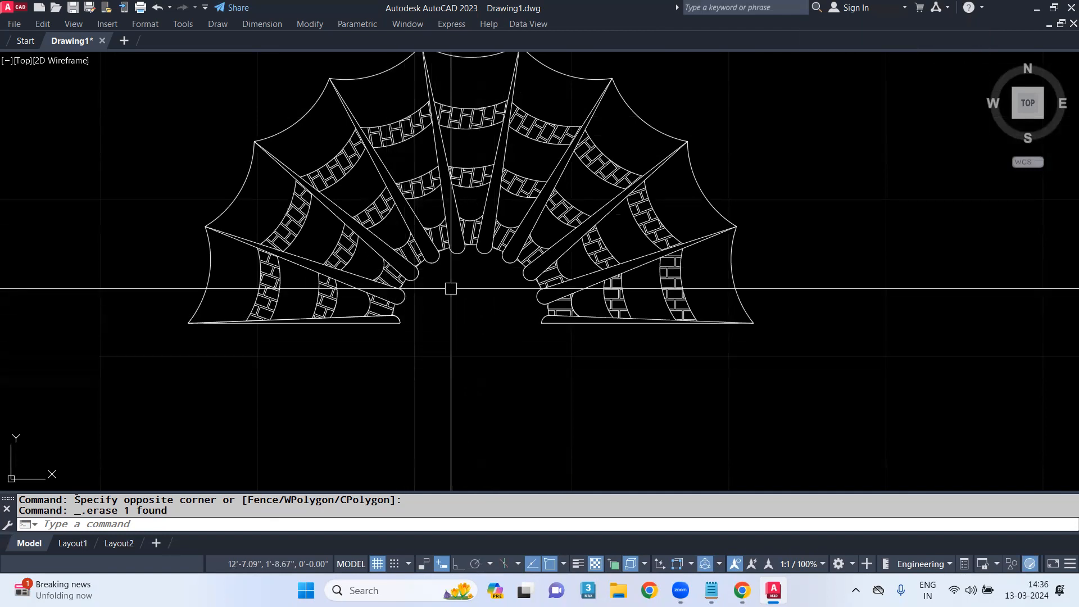
pyautogui.scroll(-2, 498, 185)
pyautogui.click(701, 54)
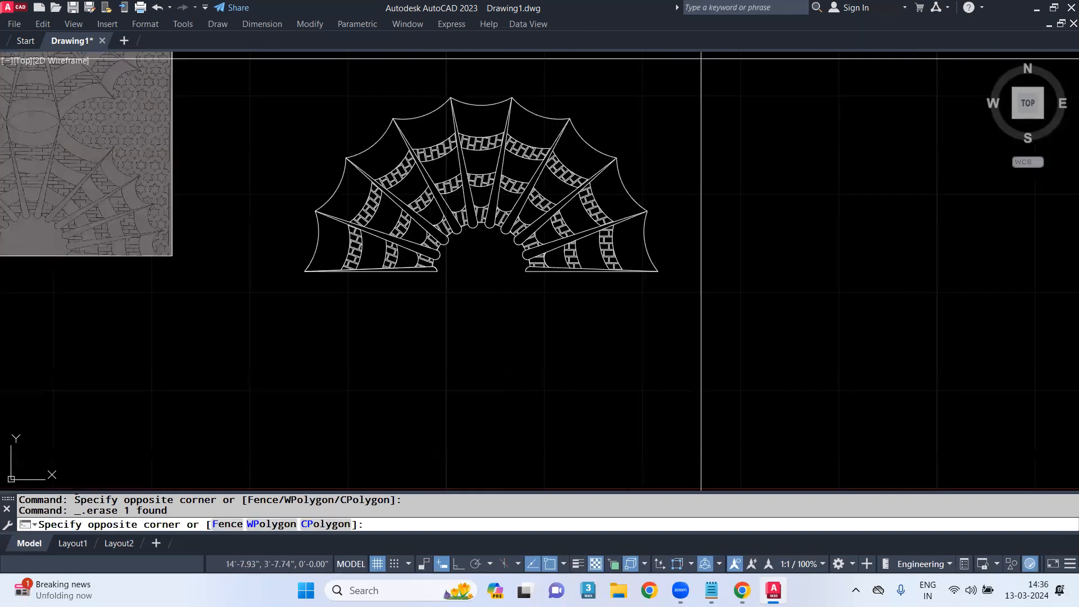
pyautogui.click(292, 321)
pyautogui.write('MI')
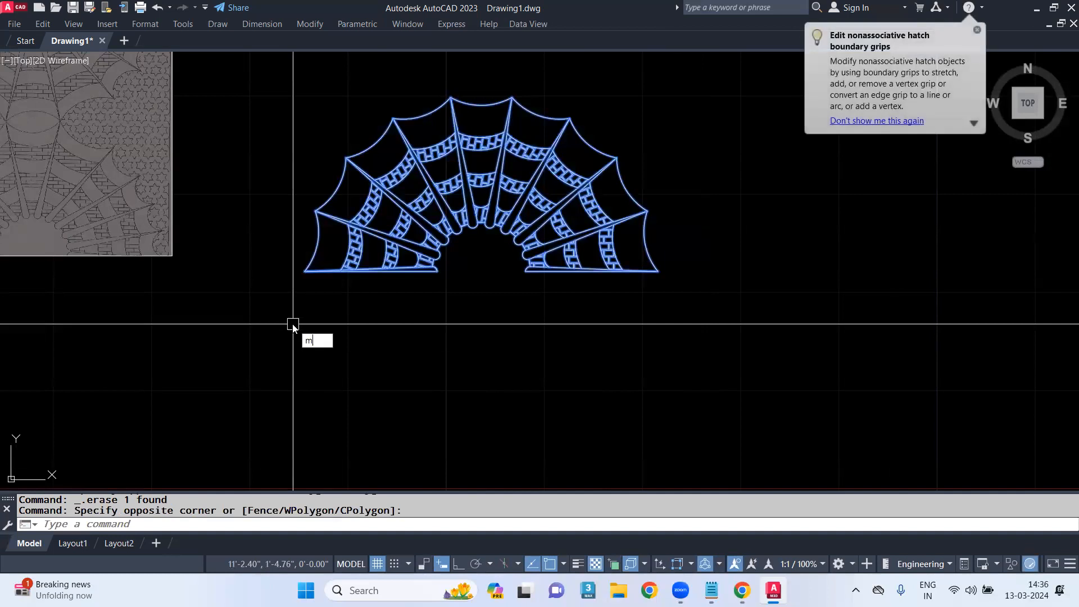
pyautogui.press('Return')
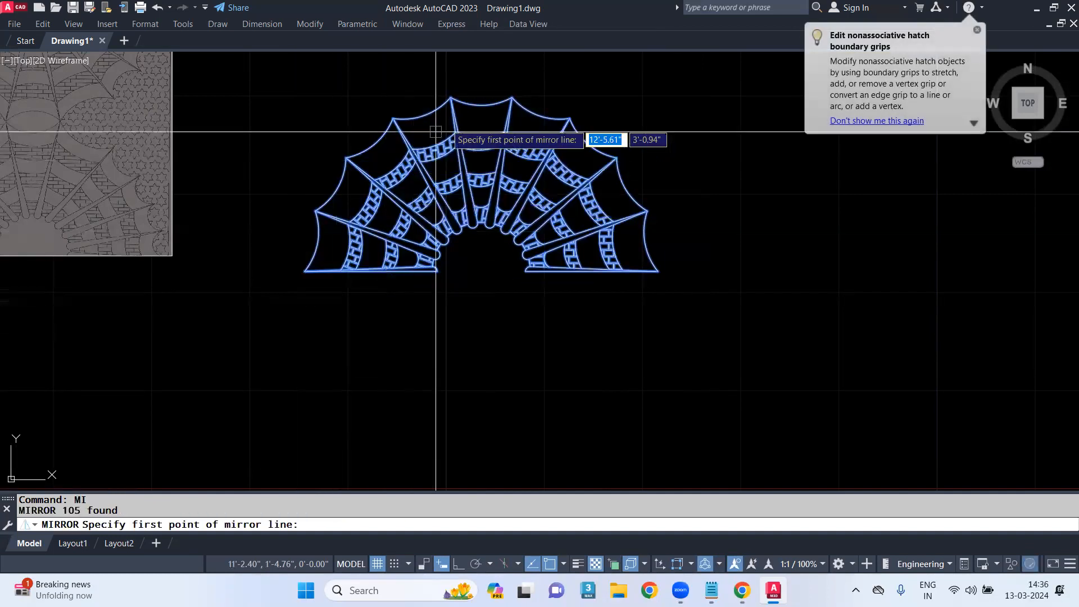
pyautogui.click(512, 99)
pyautogui.click(450, 98)
pyautogui.press('Return')
# Draw a vertical line joining the right outer corners of the upper and lower webs
pyautogui.scroll(-3, 498, 102)
pyautogui.scroll(-2, 498, 101)
pyautogui.moveTo(557, 114); pyautogui.dragTo(582, 263, button='middle')
pyautogui.scroll(2, 534, 240)
pyautogui.write('L')
pyautogui.press('Return')
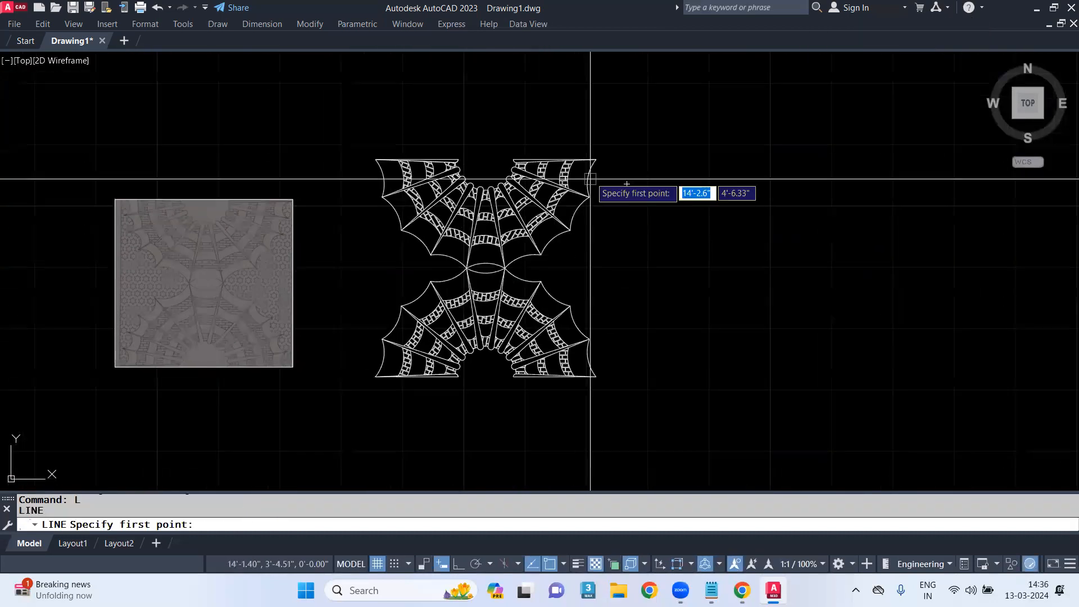
pyautogui.click(597, 159)
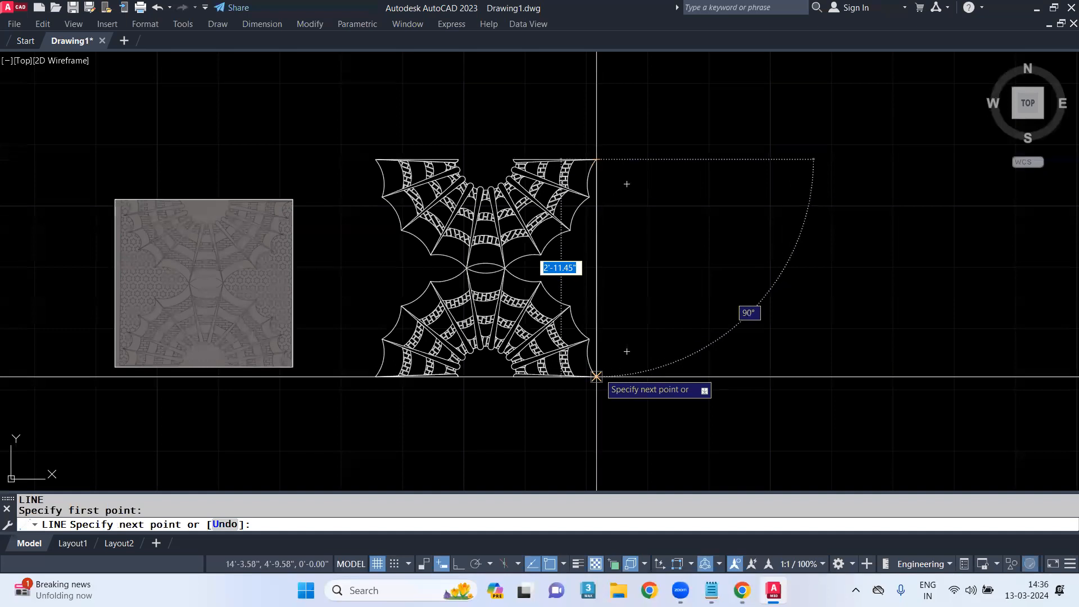
pyautogui.click(596, 376)
pyautogui.press('Return')
# Draw a vertical line joining the left outer corners of the upper and lower webs
pyautogui.press('Return')
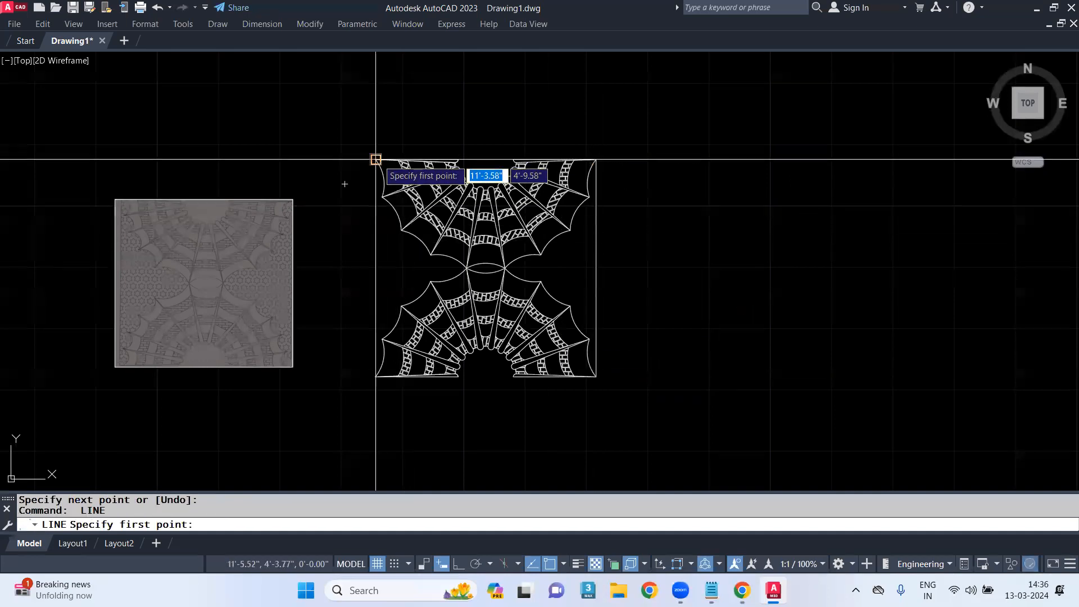
pyautogui.click(375, 160)
pyautogui.click(376, 376)
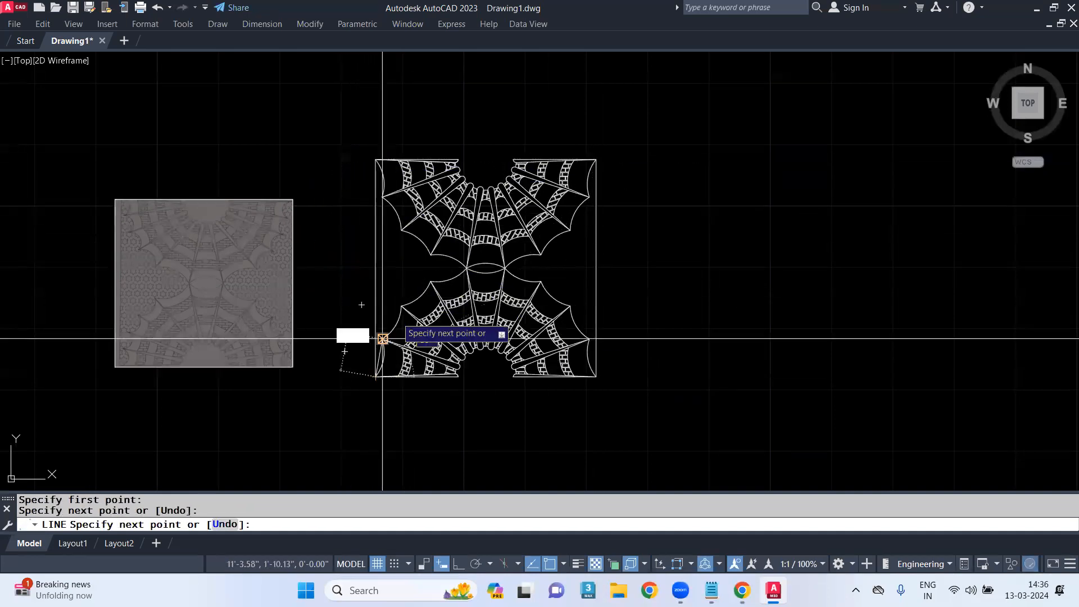
pyautogui.press('Return')
# Start a new hatch and choose the STARS pattern from the other predefined patterns
pyautogui.write('h')
pyautogui.press('Return')
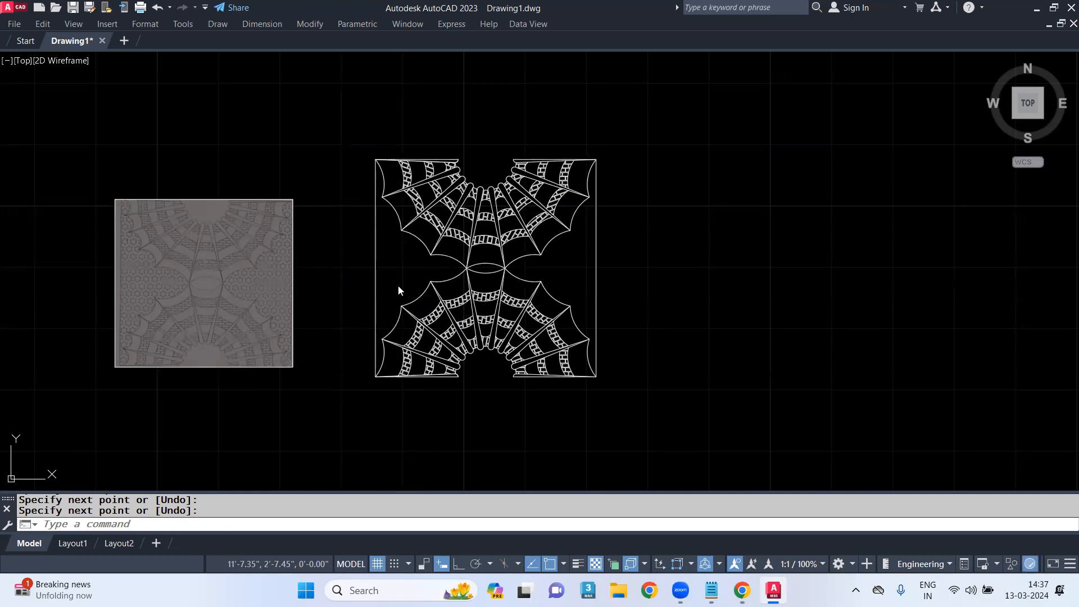
pyautogui.click(501, 196)
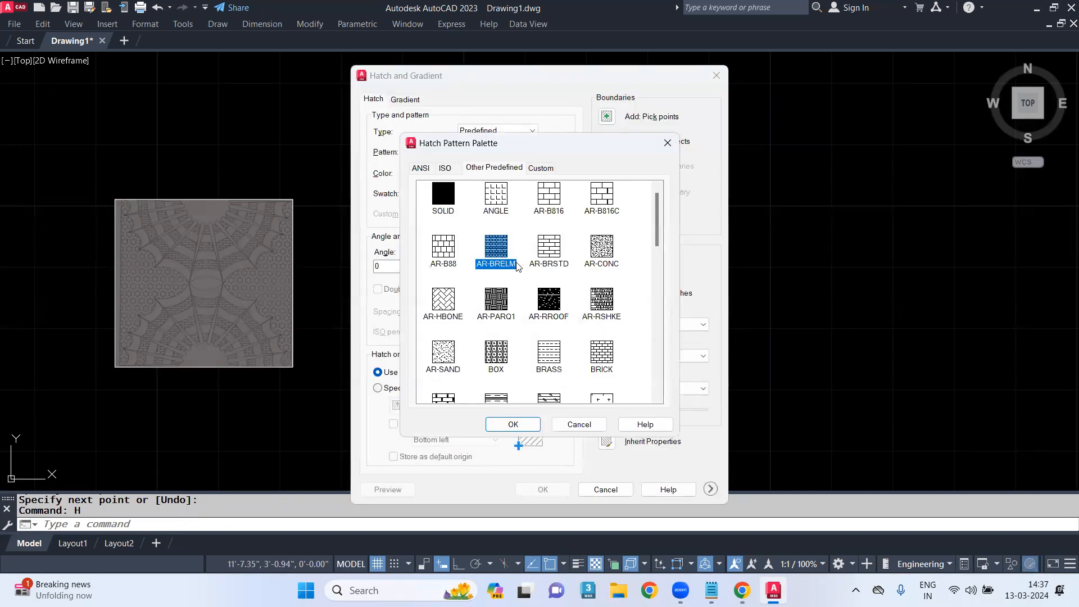
pyautogui.scroll(-3, 525, 269)
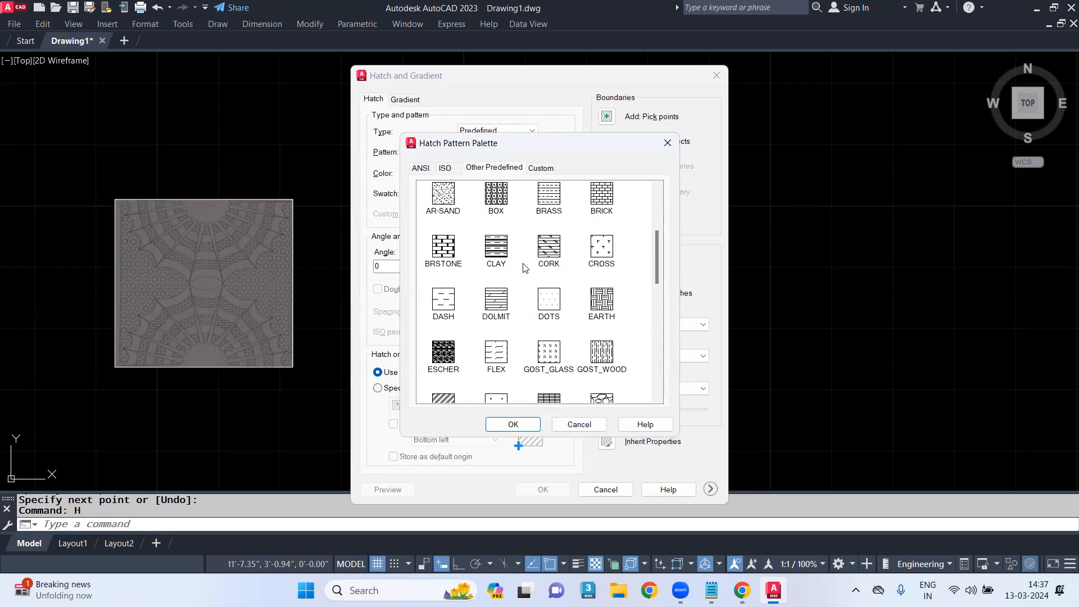
pyautogui.scroll(-5, 523, 331)
pyautogui.scroll(-3, 524, 346)
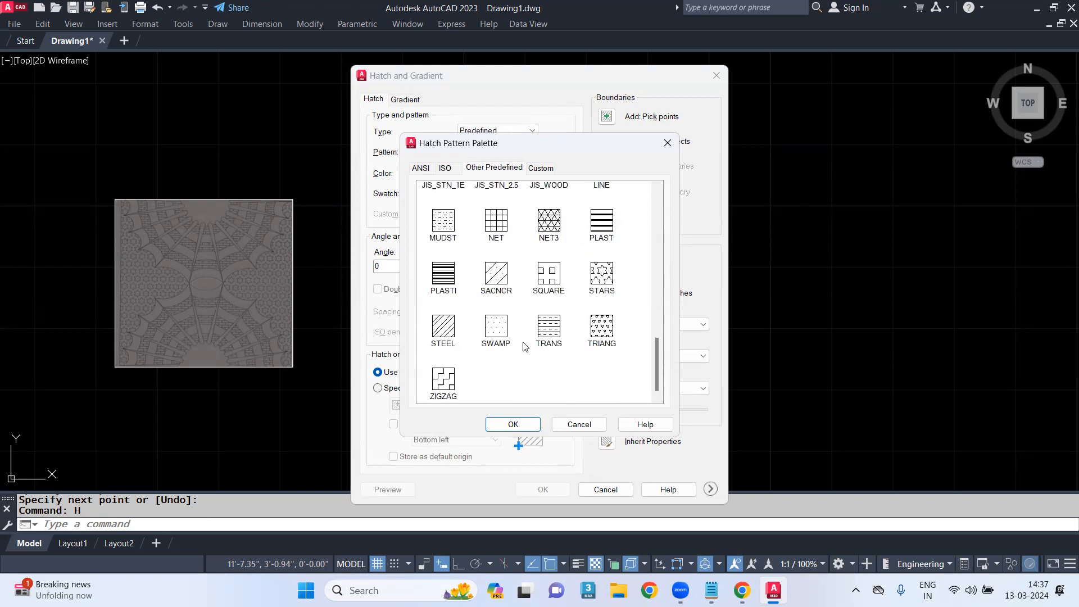
pyautogui.click(602, 276)
pyautogui.click(513, 424)
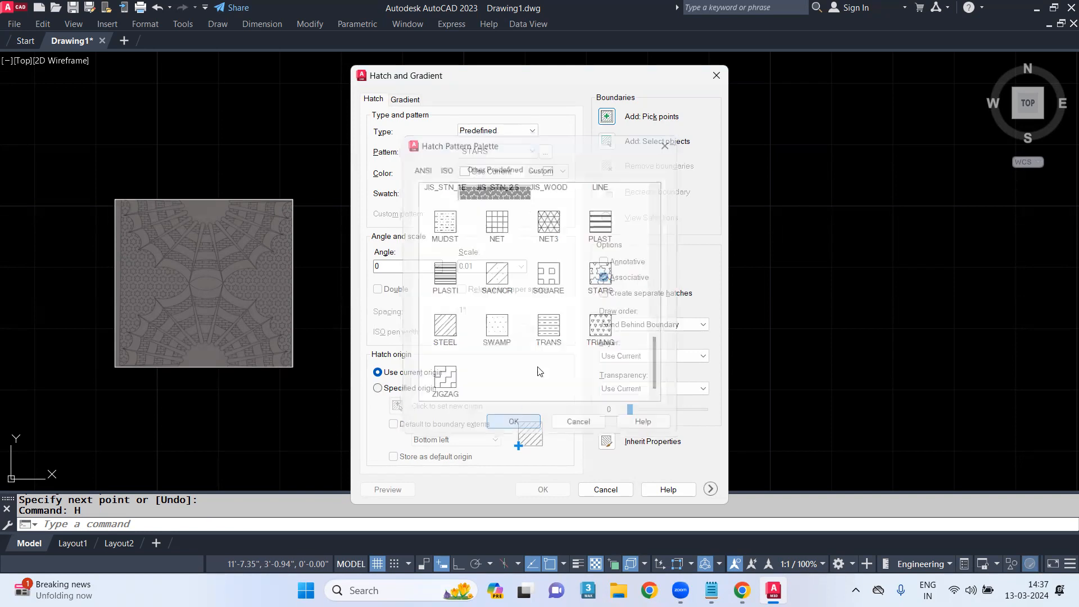
# Pick the open areas between the webs and the right and left side lines as hatch boundaries
pyautogui.click(607, 116)
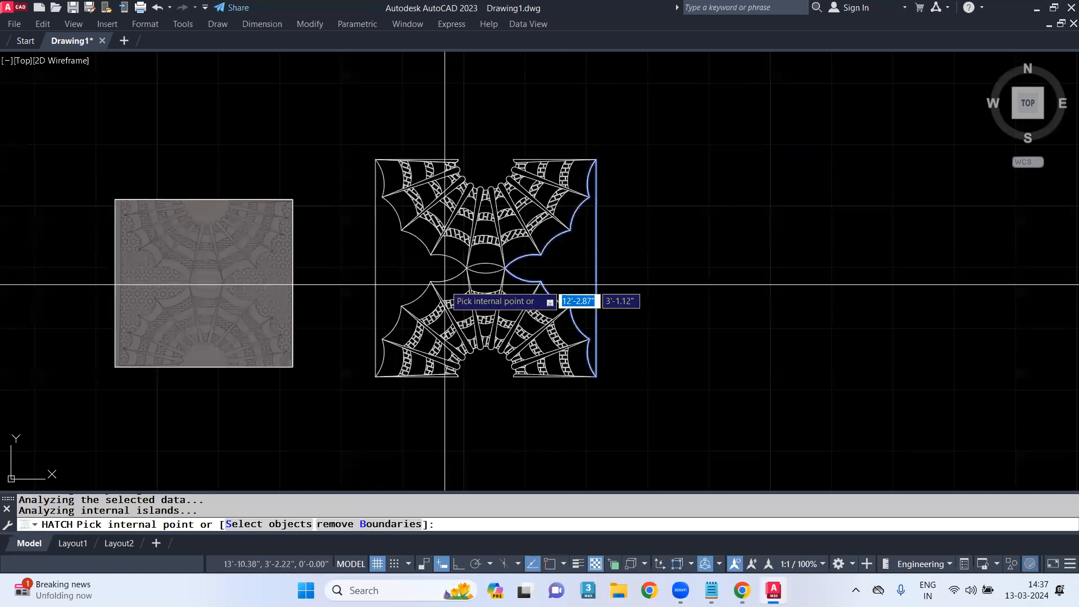
pyautogui.click(415, 269)
pyautogui.press('Return')
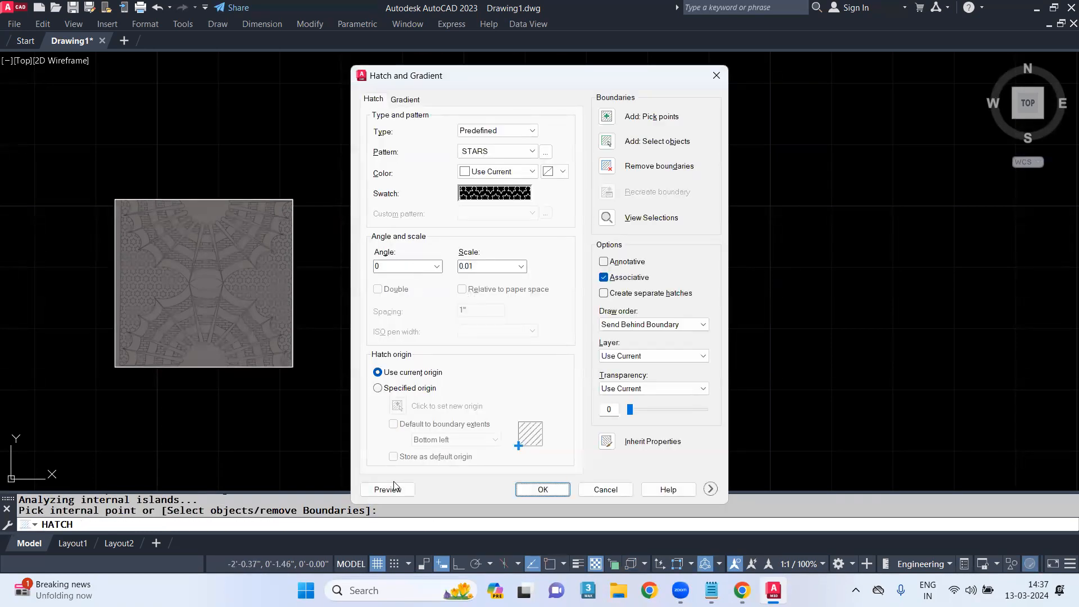
# Choose the preset scale 2 for the STARS hatch and preview it in the two side areas
pyautogui.doubleClick(504, 268)
pyautogui.click(521, 267)
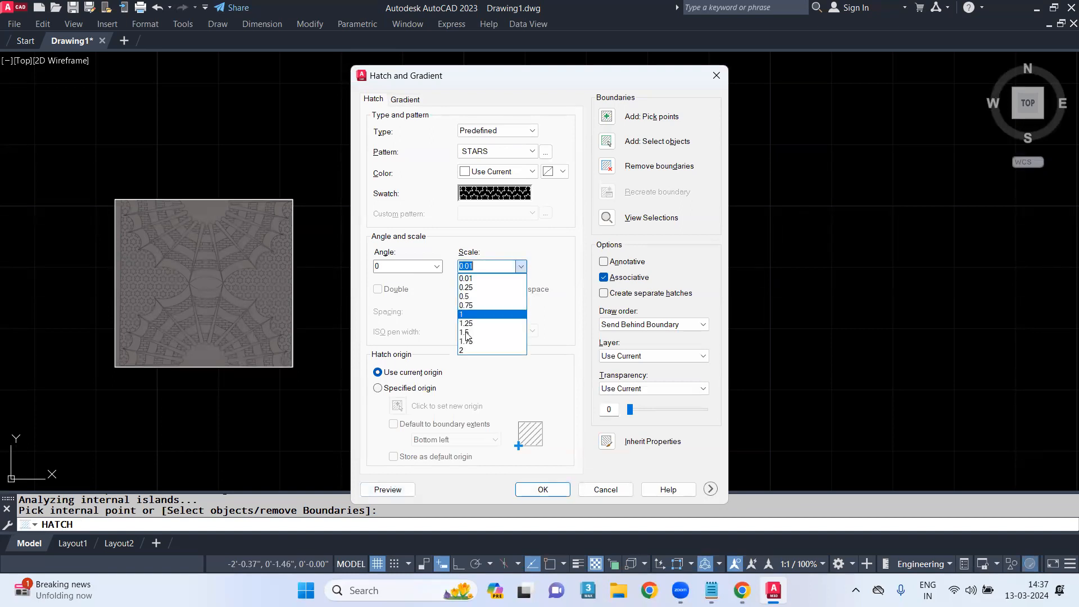
pyautogui.click(478, 351)
pyautogui.click(388, 489)
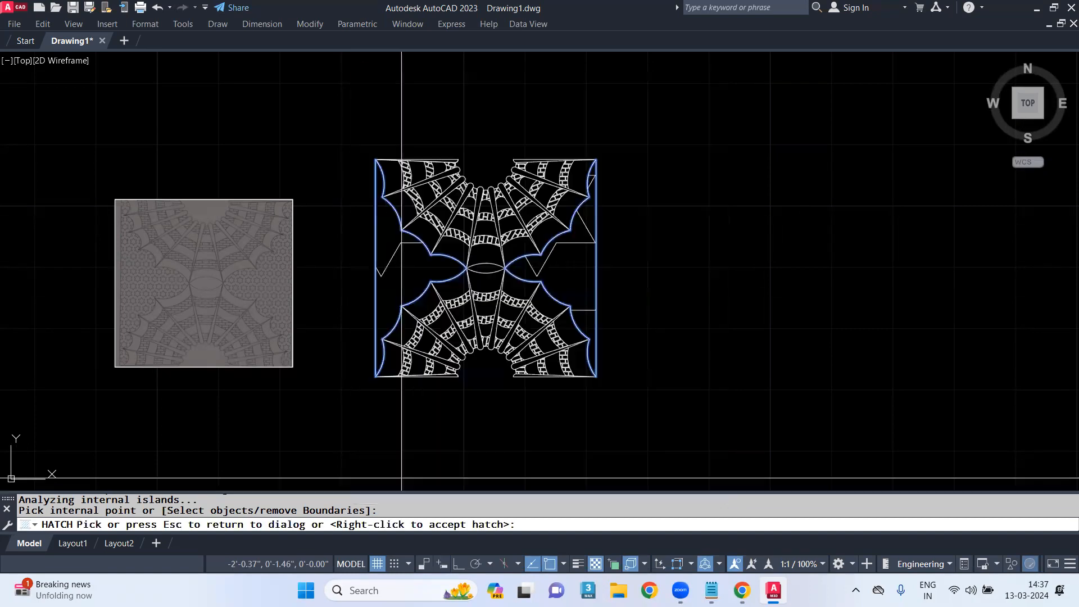
pyautogui.scroll(2, 413, 268)
pyautogui.press('Escape')
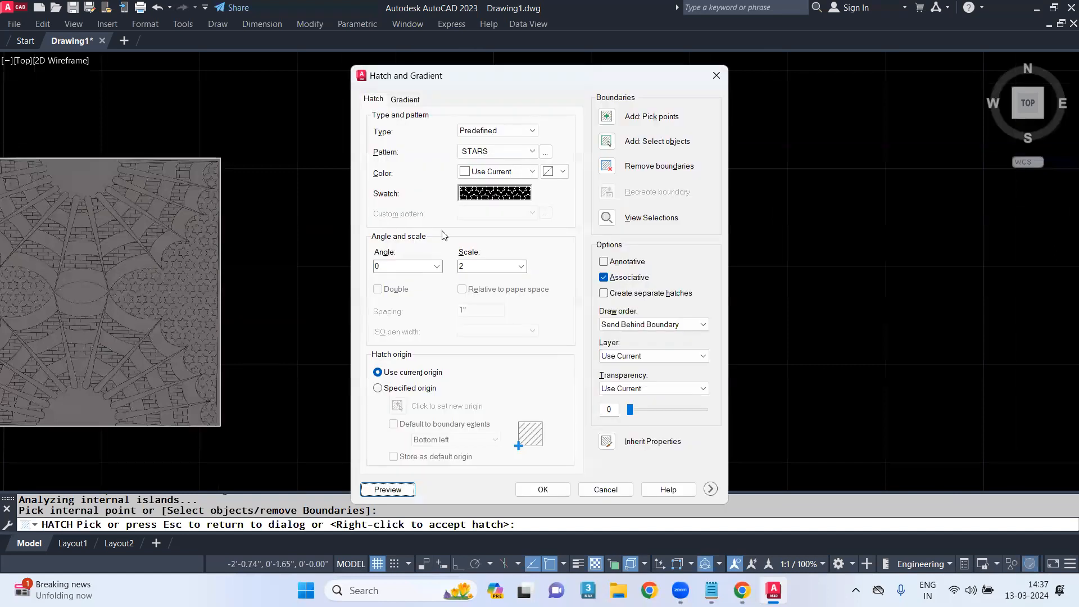
# Choose the preset scale 1.25 for the STARS hatch and preview the fill
pyautogui.click(521, 266)
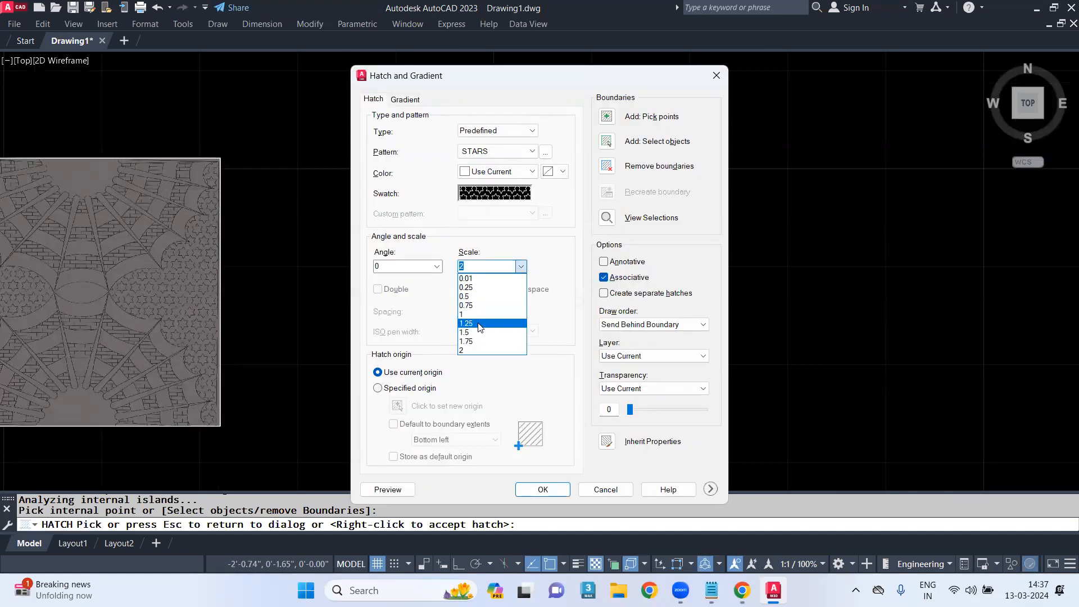
pyautogui.click(477, 323)
pyautogui.click(392, 490)
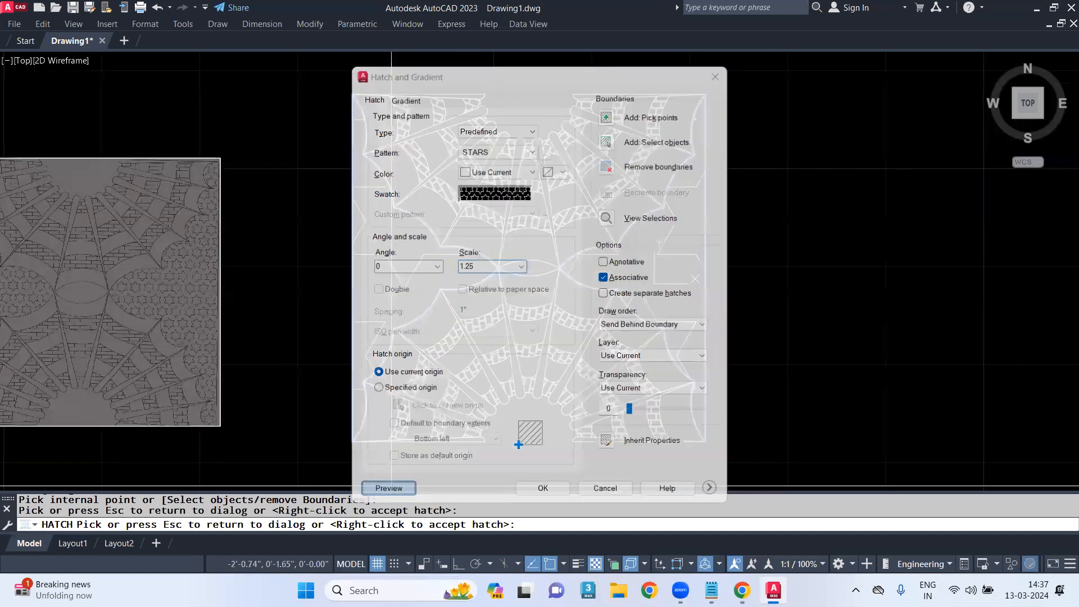
pyautogui.press('Escape')
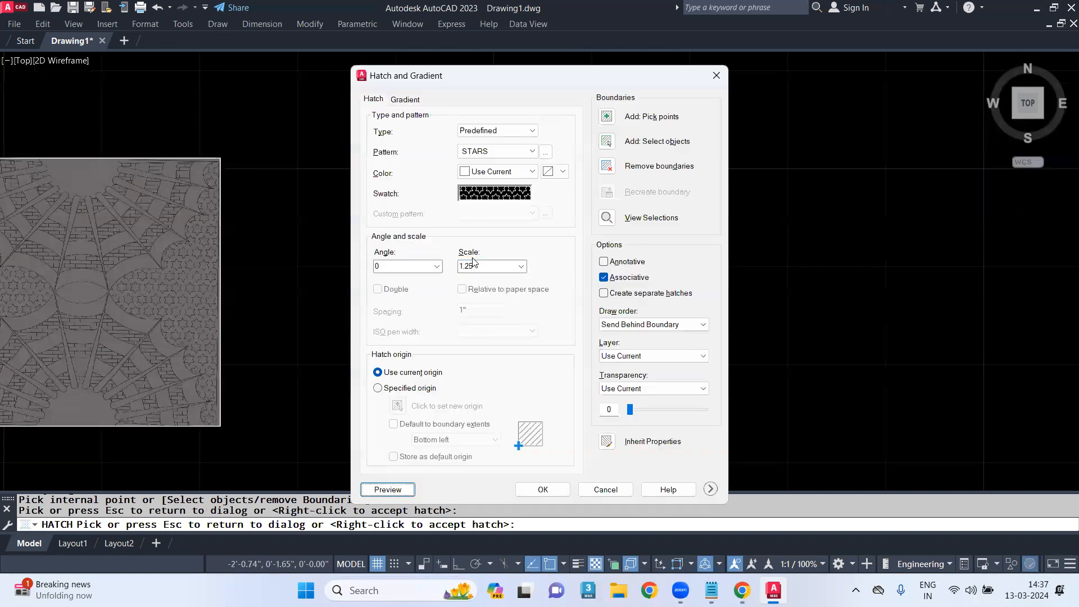
# Reduce the STARS hatch to the preset scale 0.75 and preview the fill
pyautogui.click(521, 266)
pyautogui.click(467, 305)
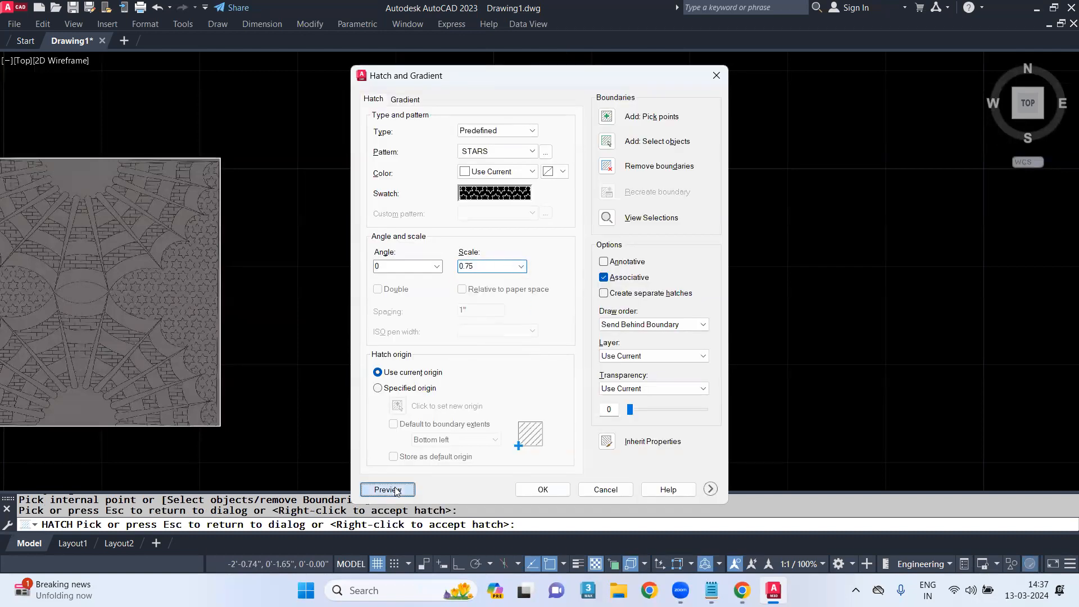
pyautogui.click(387, 489)
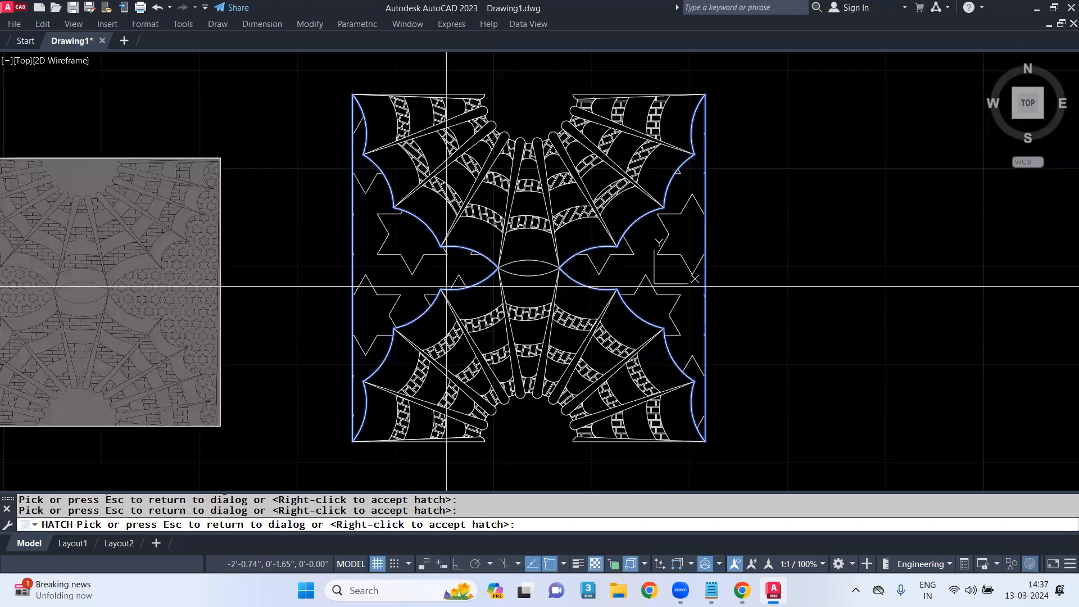
pyautogui.press('Escape')
# Reduce the STARS hatch to the preset scale 0.5 and preview the fill
pyautogui.click(521, 266)
pyautogui.click(466, 298)
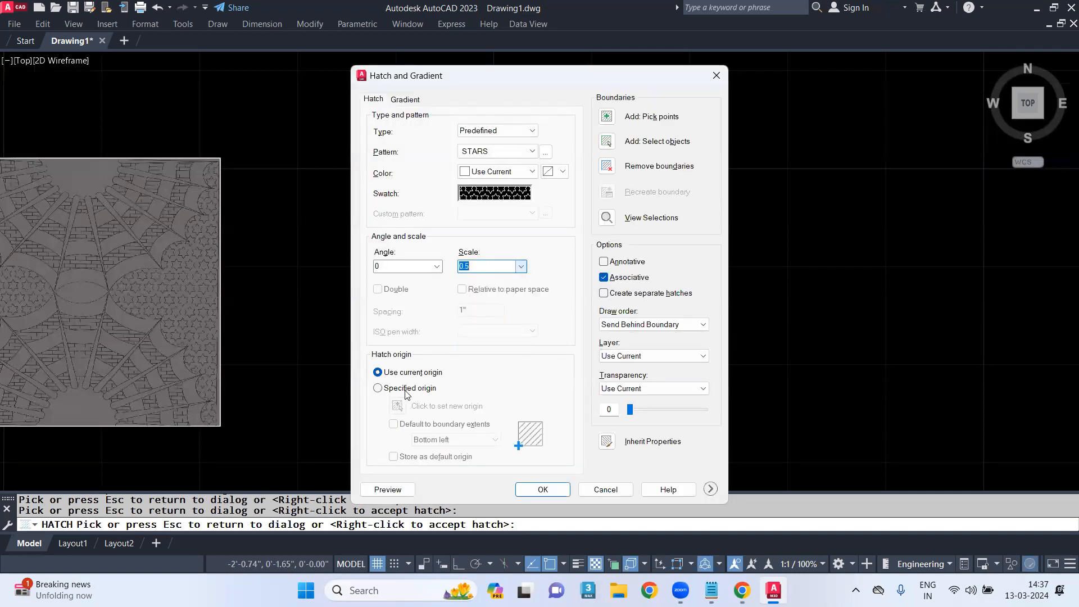
pyautogui.click(388, 488)
pyautogui.press('Escape')
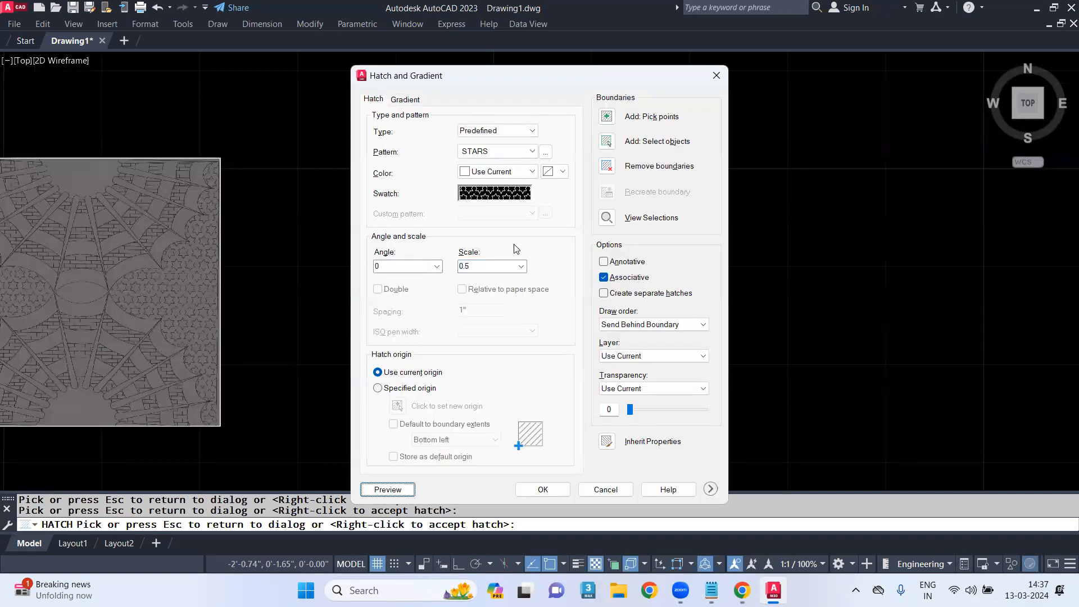
# Set the STARS hatch to the preset scale 0.25 and preview it in the two side areas
pyautogui.click(521, 266)
pyautogui.click(492, 288)
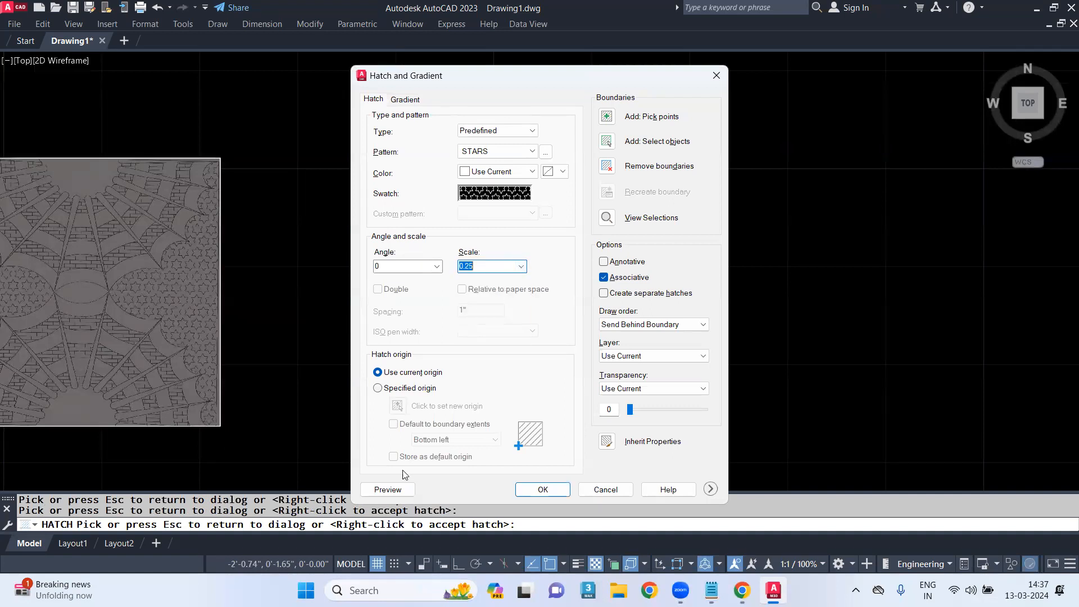
pyautogui.click(387, 489)
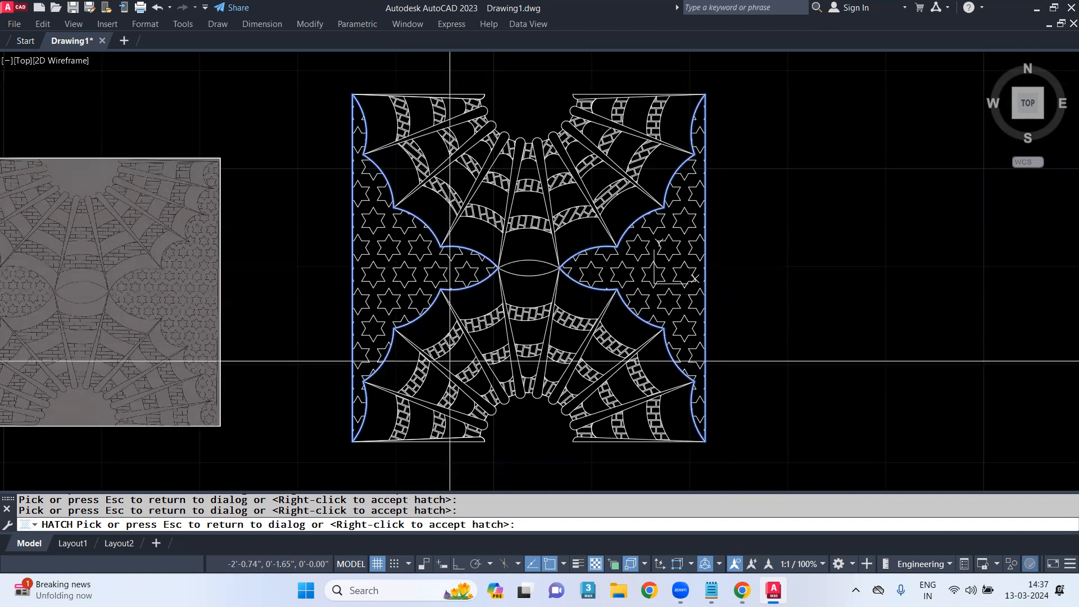
# Apply the STARS hatch at scale 0.25 to the two side areas of the panel
pyautogui.press('Escape')
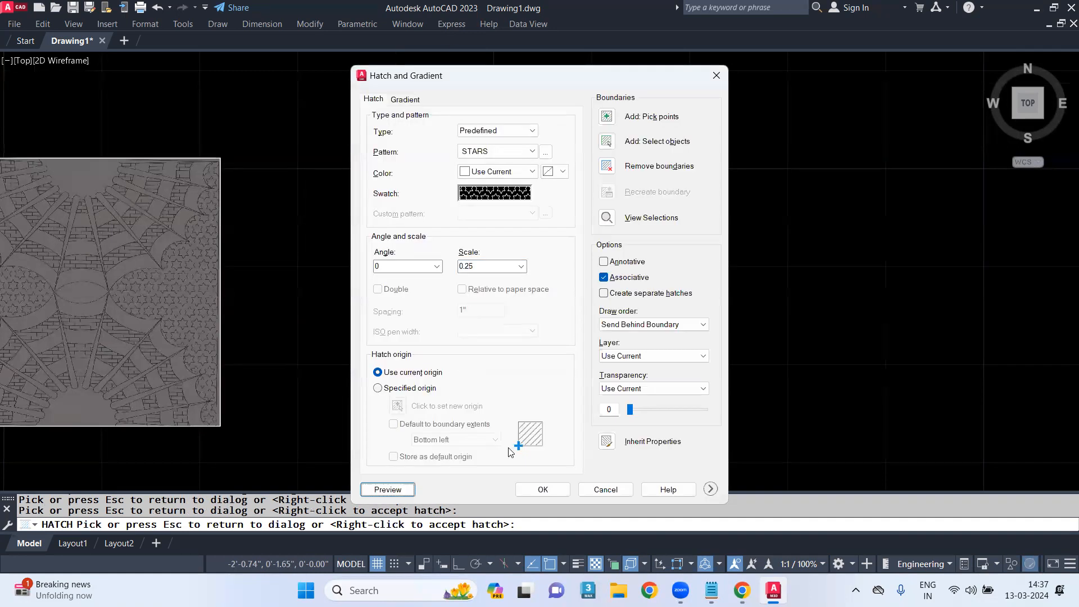
pyautogui.click(540, 489)
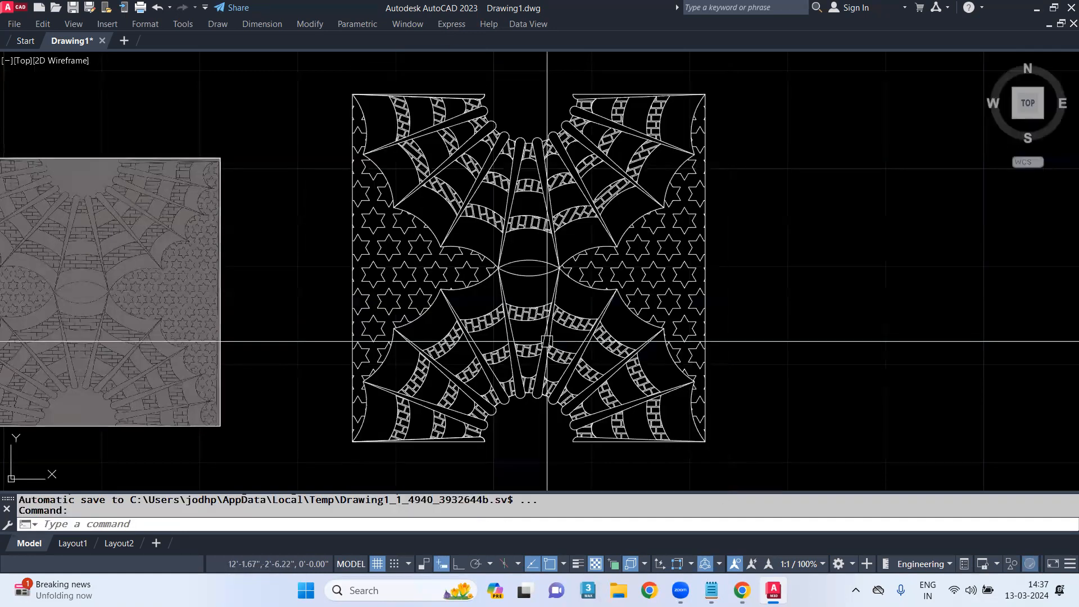
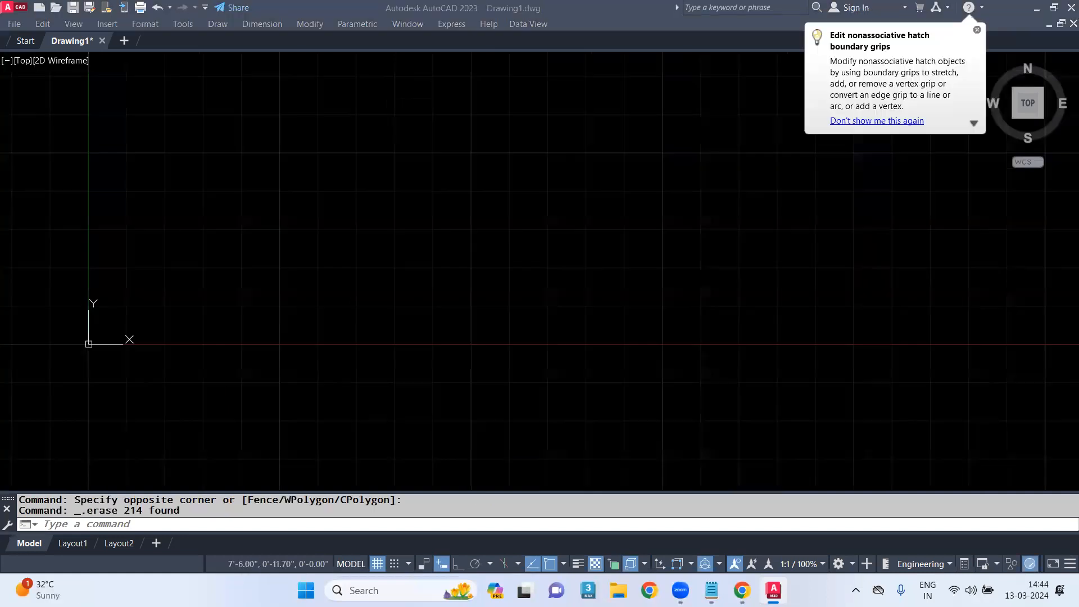
# Open the list of external references with the IMAGE command
pyautogui.click(552, 258)
pyautogui.click(502, 286)
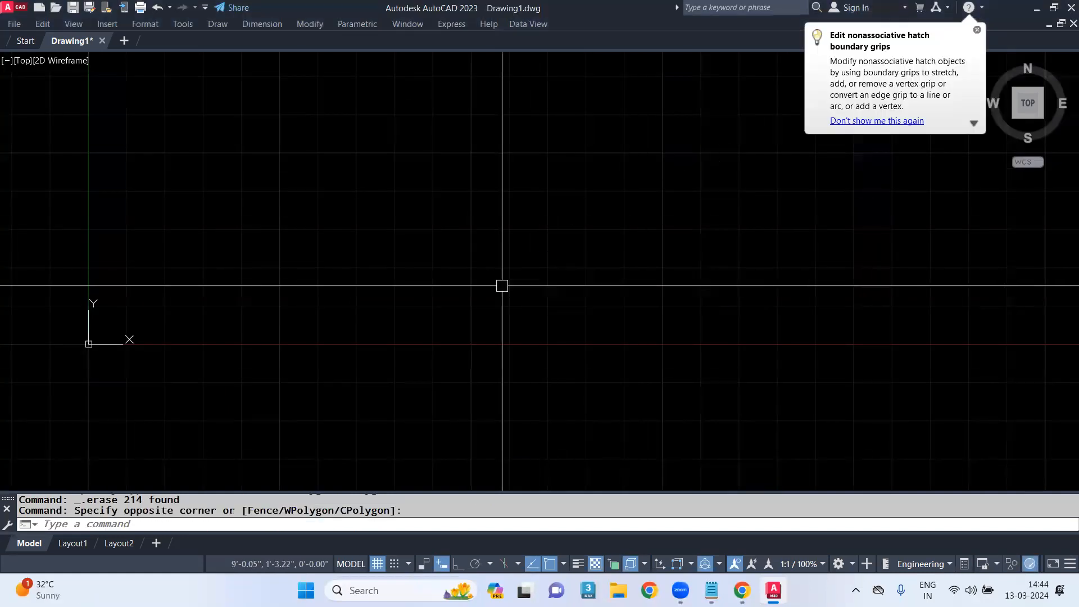
pyautogui.write('image')
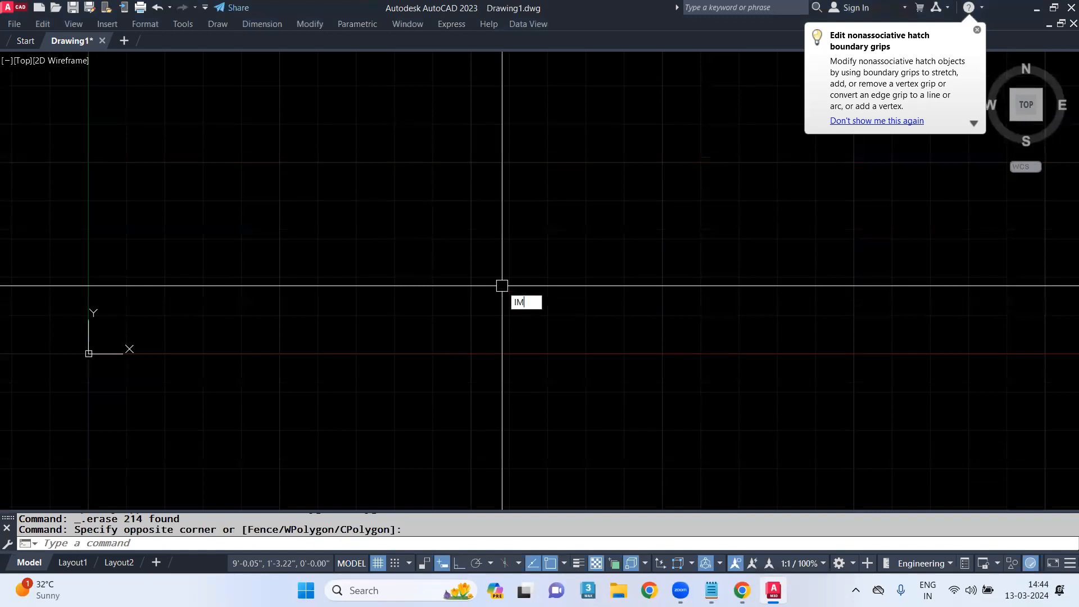
pyautogui.press('Return')
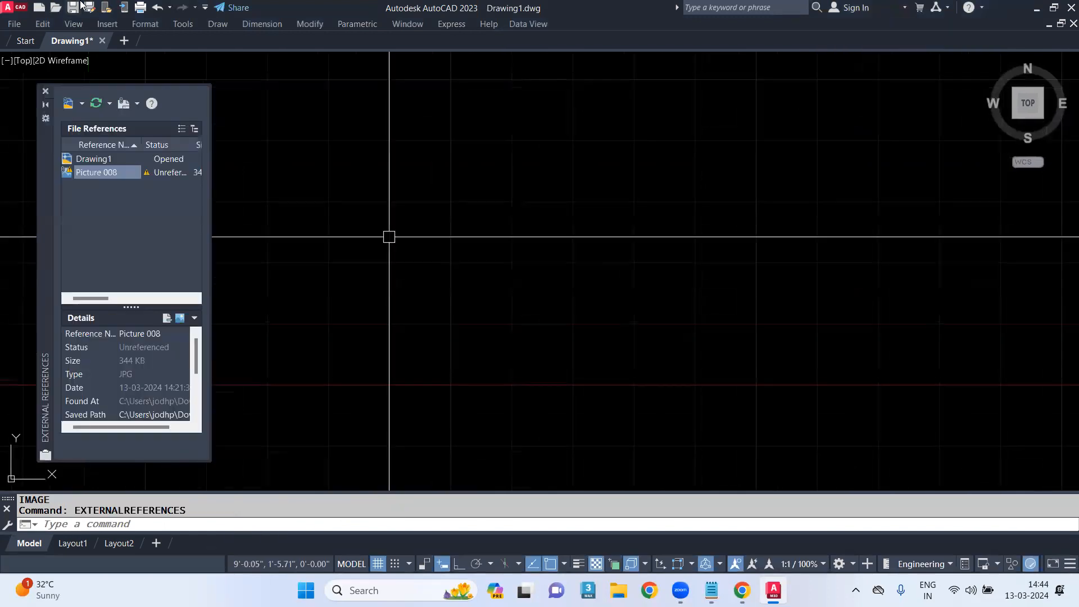
pyautogui.rightClick(102, 240)
pyautogui.click(174, 331)
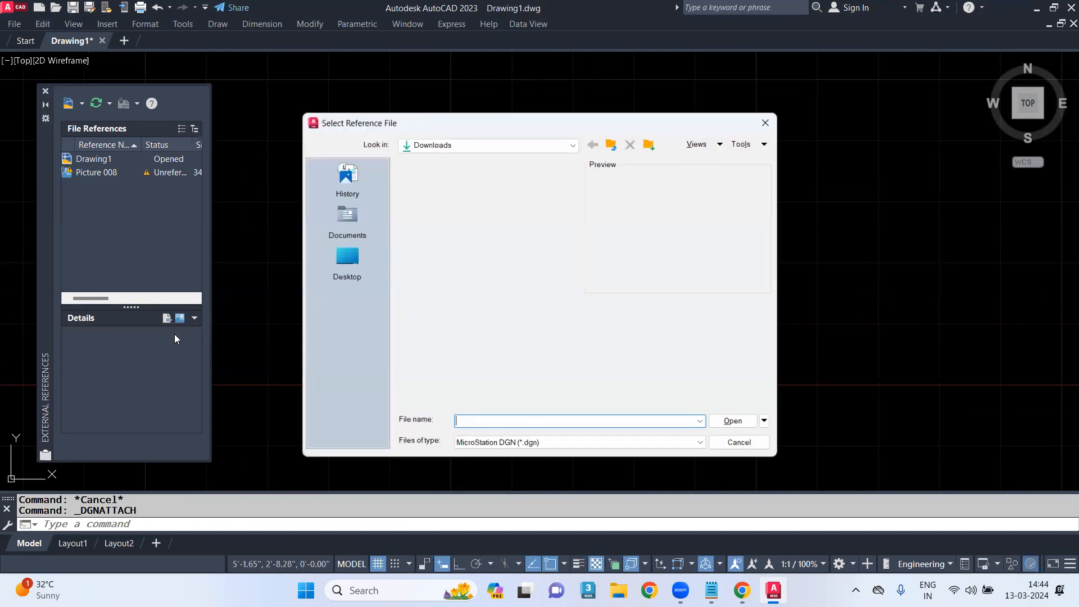
pyautogui.click(769, 120)
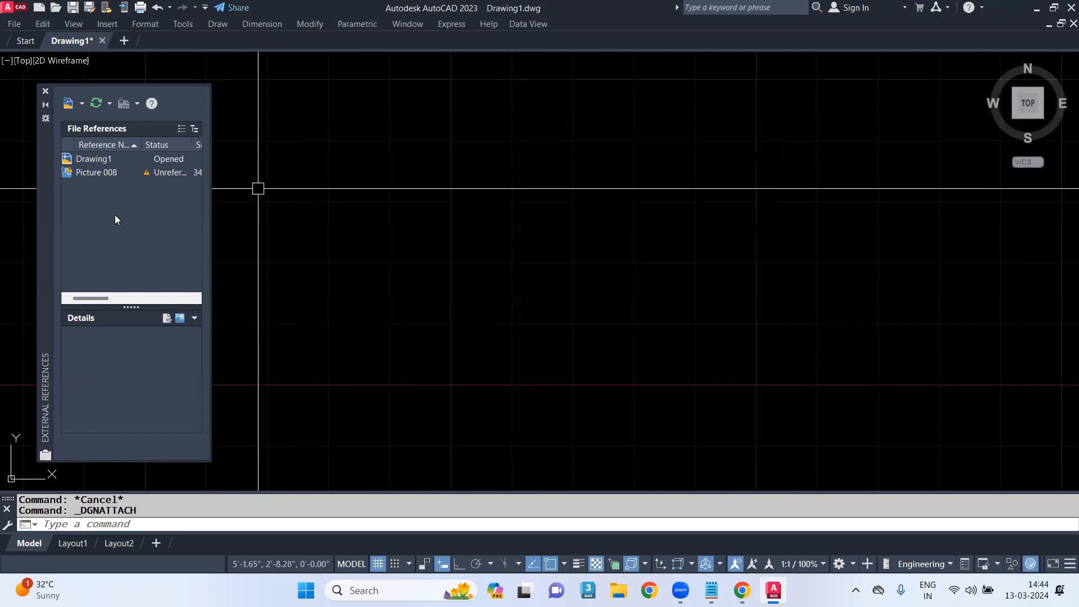
# Attach the PDF file 5f01bb720cf2c3fb861c56d4_original as an underlay at 0,0,0 with scale 1 and rotation 0, and close the references list
pyautogui.rightClick(115, 216)
pyautogui.click(187, 318)
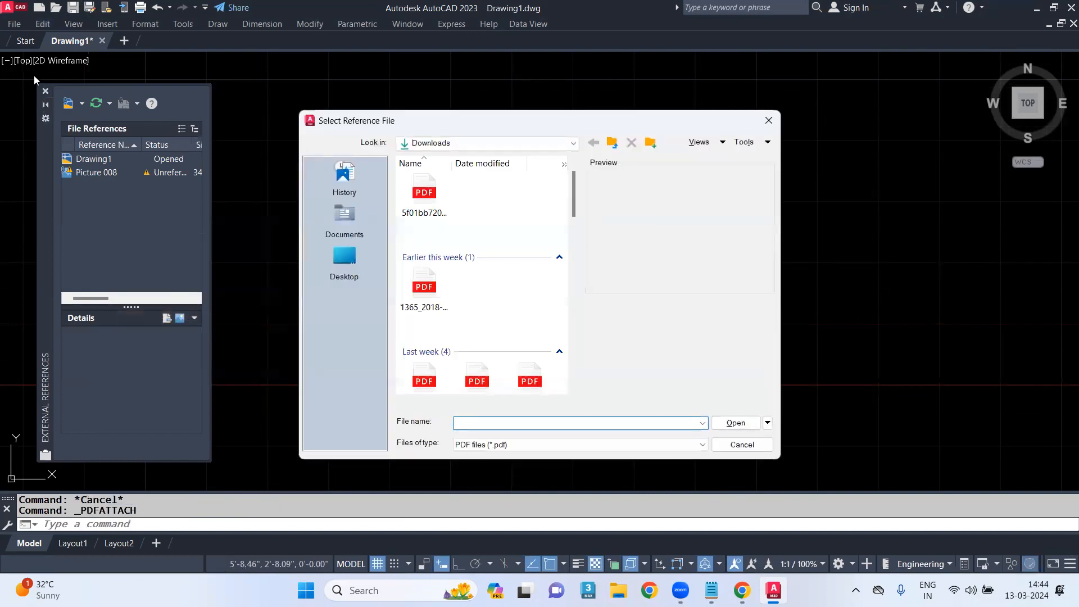
pyautogui.click(424, 214)
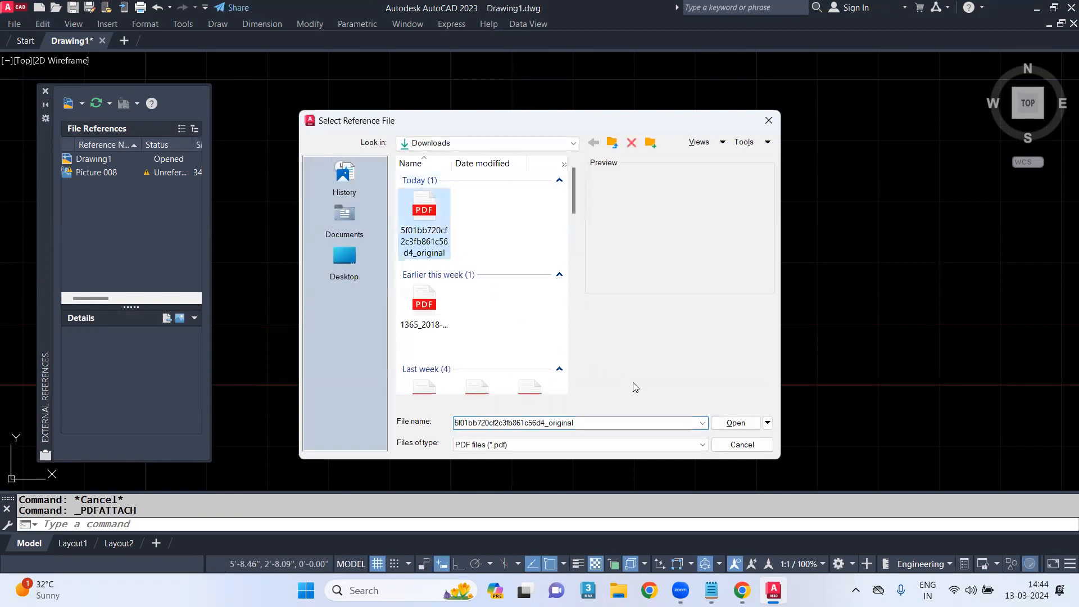
pyautogui.click(716, 424)
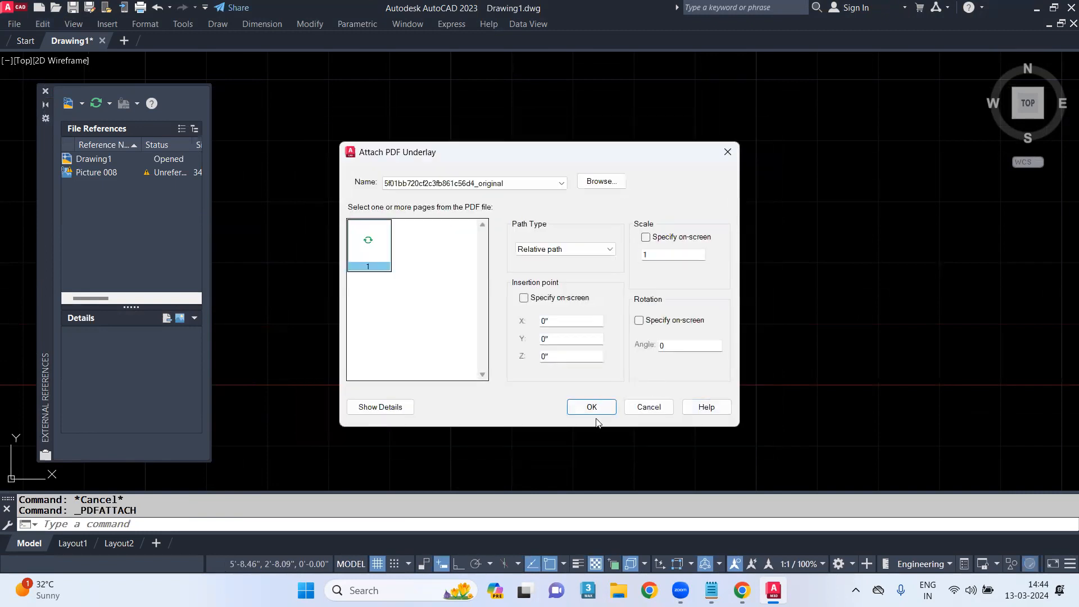
pyautogui.click(592, 408)
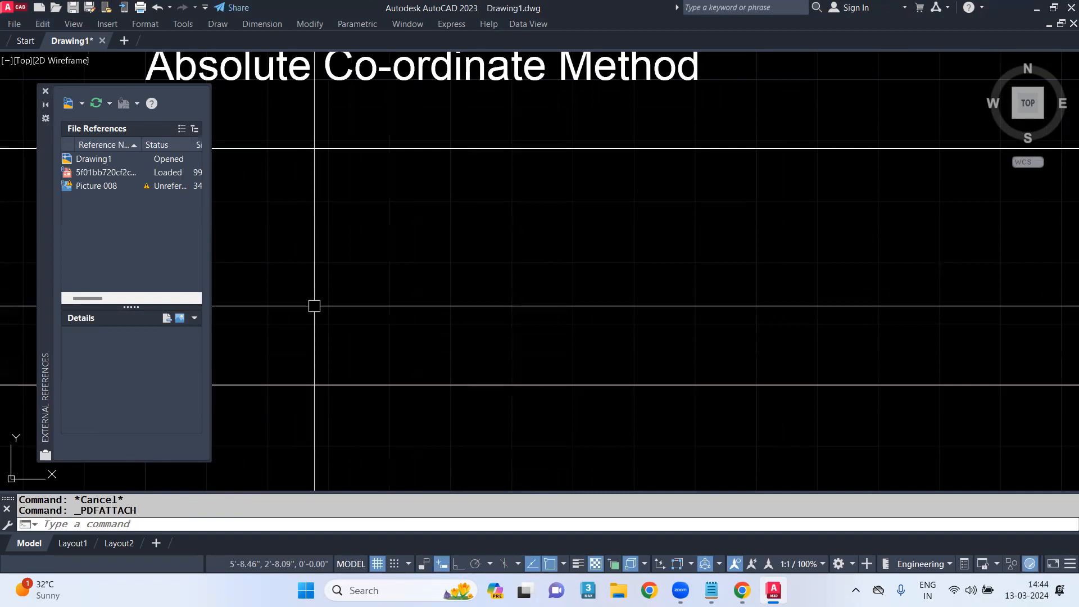
pyautogui.click(46, 91)
# Look over the attached sheet with its co-ordinate system diagrams, point tables and method titles
pyautogui.scroll(-5, 105, 155)
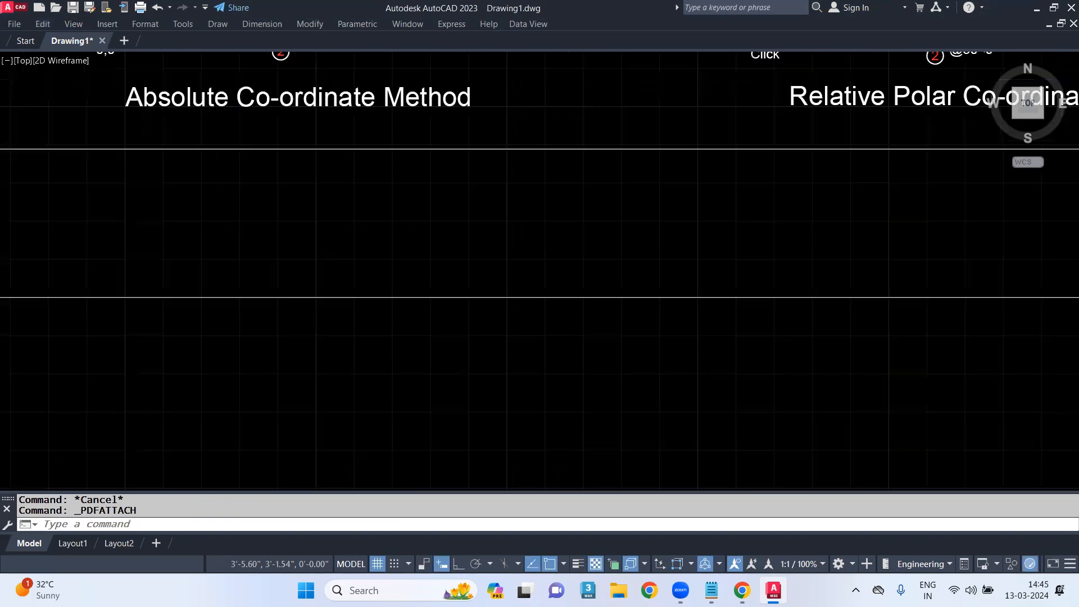
pyautogui.scroll(-4, 226, 299)
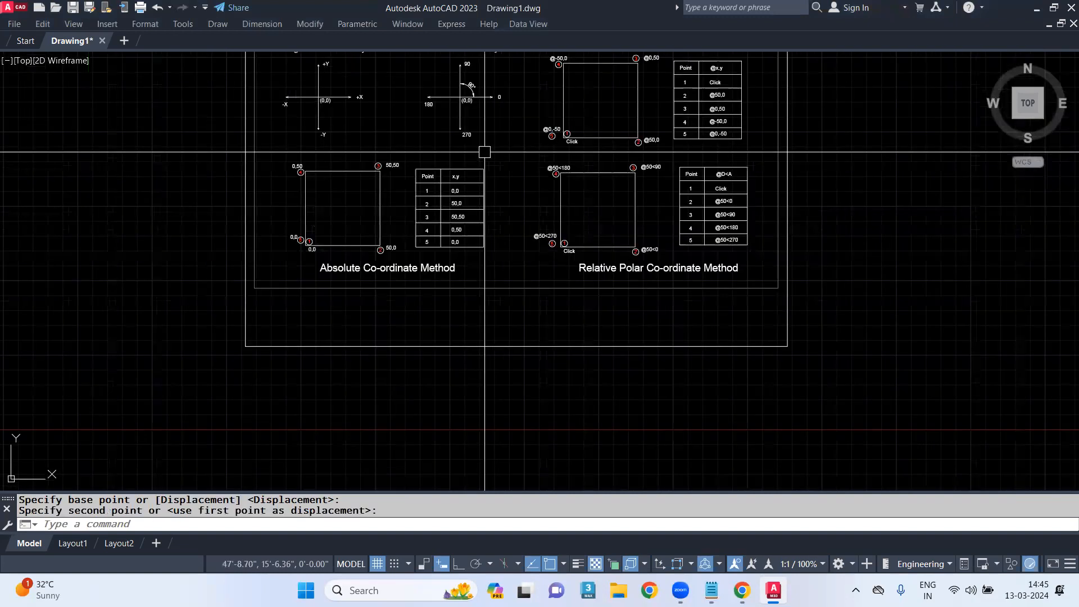
pyautogui.scroll(4, 485, 152)
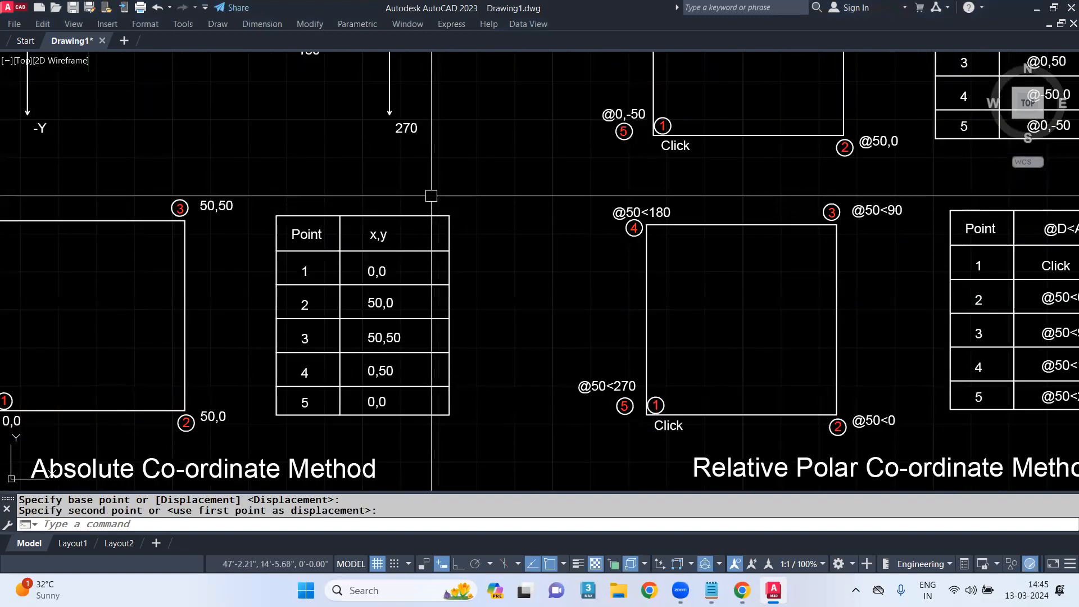
pyautogui.scroll(-1, 424, 179)
pyautogui.scroll(-2, 424, 179)
pyautogui.scroll(2, 428, 114)
pyautogui.moveTo(443, 119); pyautogui.dragTo(422, 225, button='middle')
pyautogui.moveTo(288, 186); pyautogui.dragTo(384, 153, button='middle')
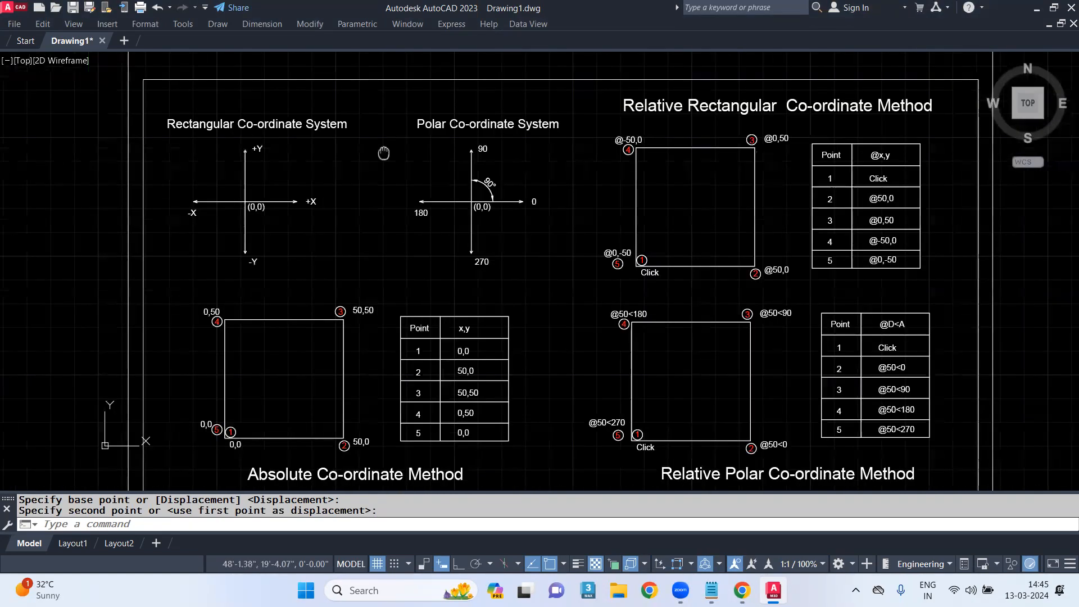
# Examine the axis directions of the Rectangular Co-ordinate System and the angles of the Polar Co-ordinate System diagram
pyautogui.scroll(2, 383, 154)
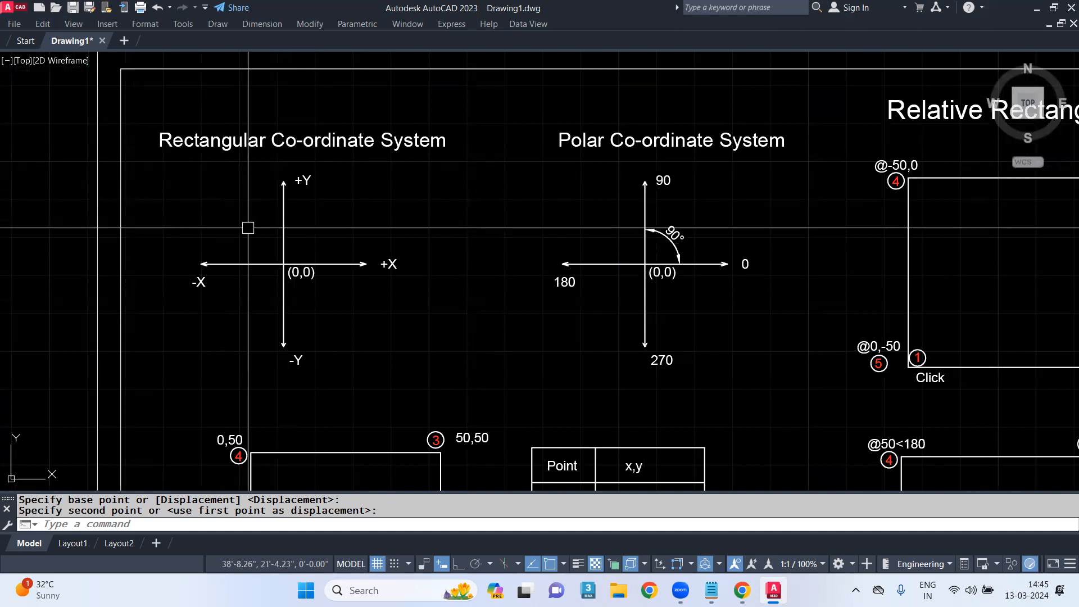
pyautogui.moveTo(607, 264); pyautogui.dragTo(297, 252, button='middle')
pyautogui.scroll(-2, 405, 251)
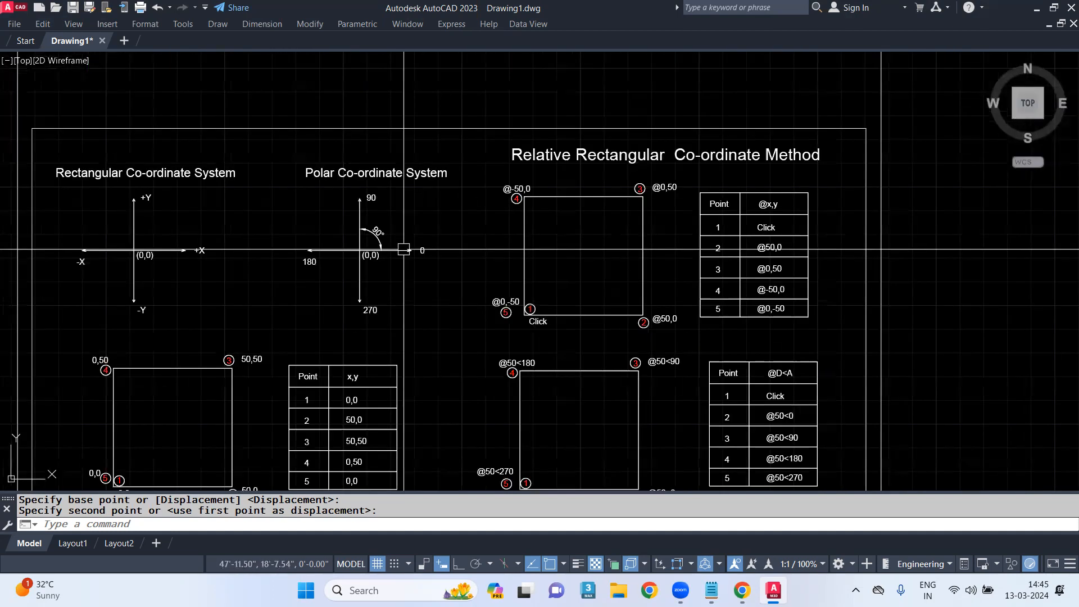
pyautogui.moveTo(404, 282); pyautogui.dragTo(423, 231, button='middle')
pyautogui.moveTo(413, 271)
pyautogui.mouseDown(button='middle')
pyautogui.moveTo(413, 310)
pyautogui.moveTo(452, 302)
pyautogui.mouseUp(button='middle')
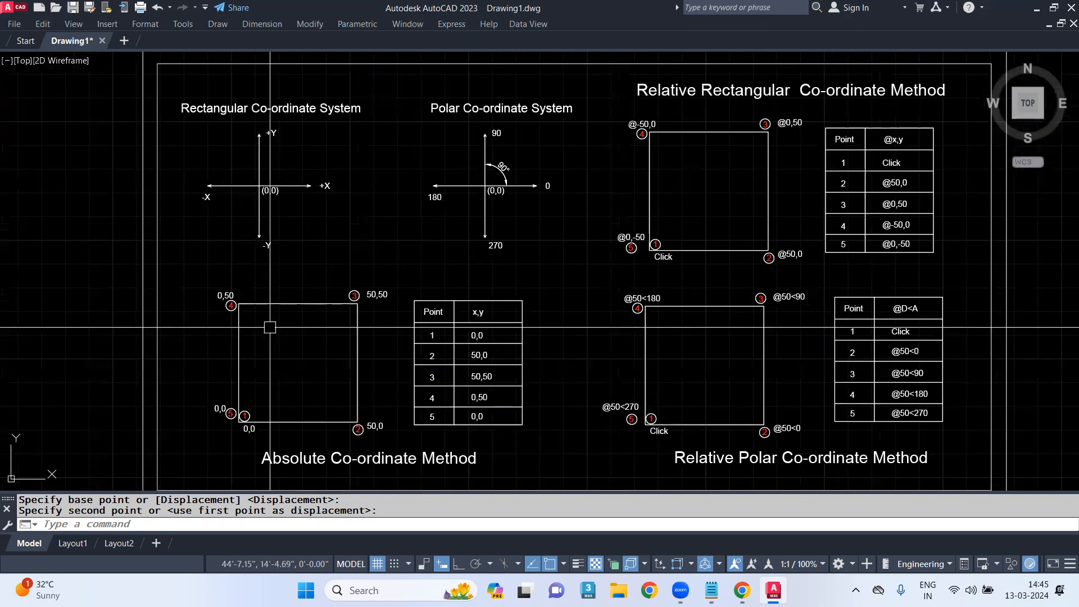
pyautogui.scroll(4, 262, 107)
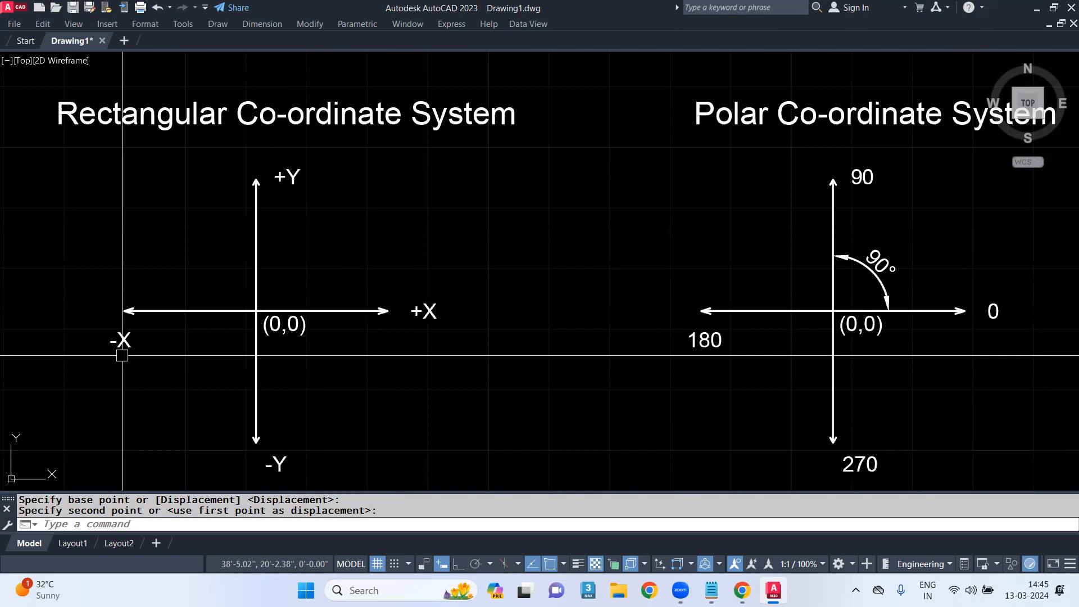
pyautogui.scroll(-2, 126, 345)
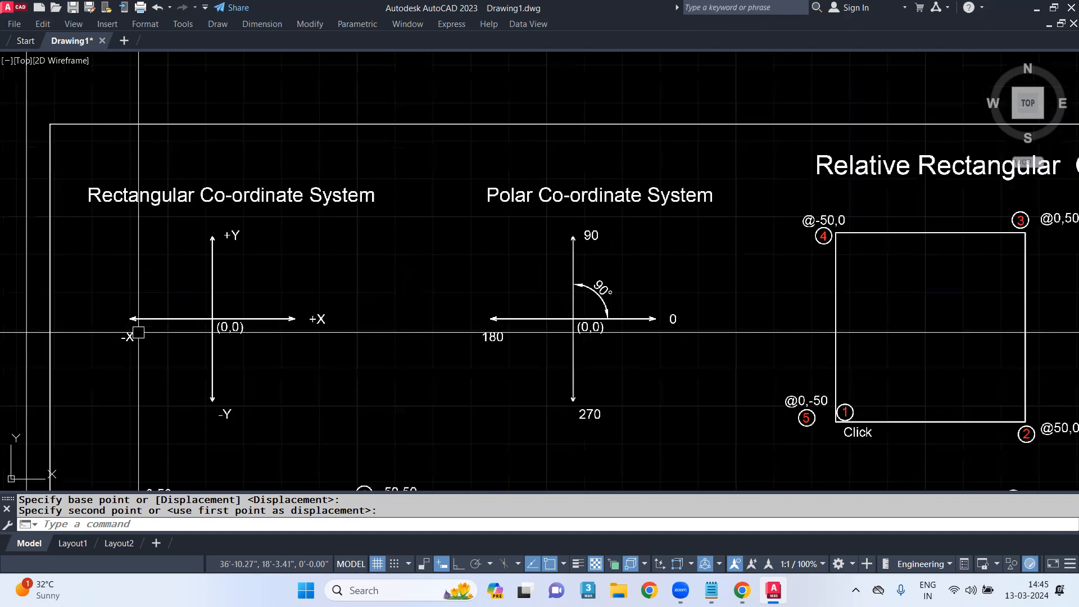
pyautogui.scroll(3, 228, 326)
pyautogui.scroll(-4, 231, 328)
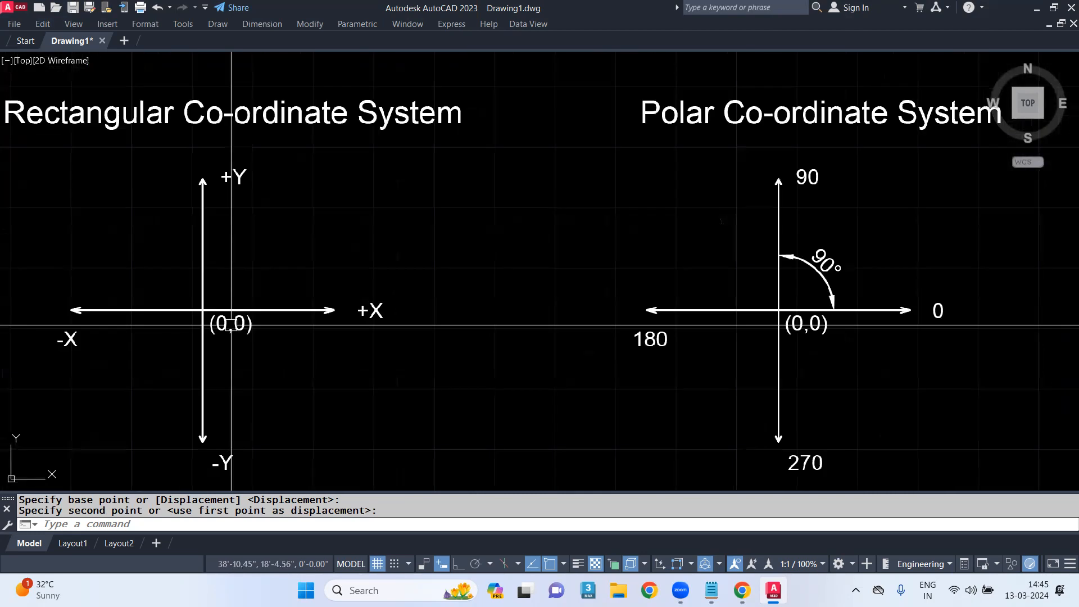
pyautogui.scroll(4, 462, 245)
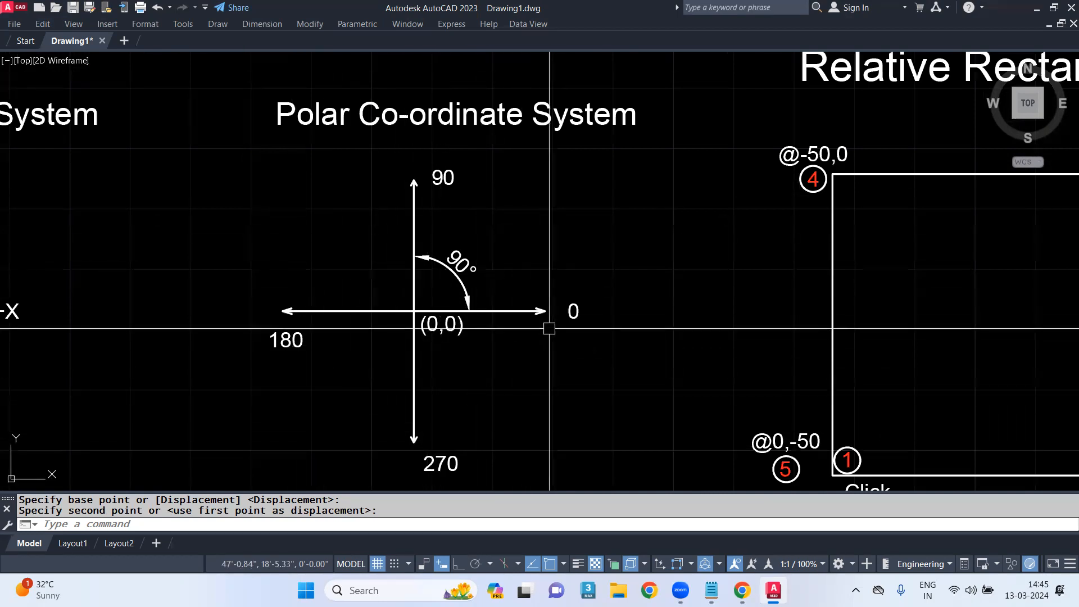
pyautogui.scroll(-3, 549, 328)
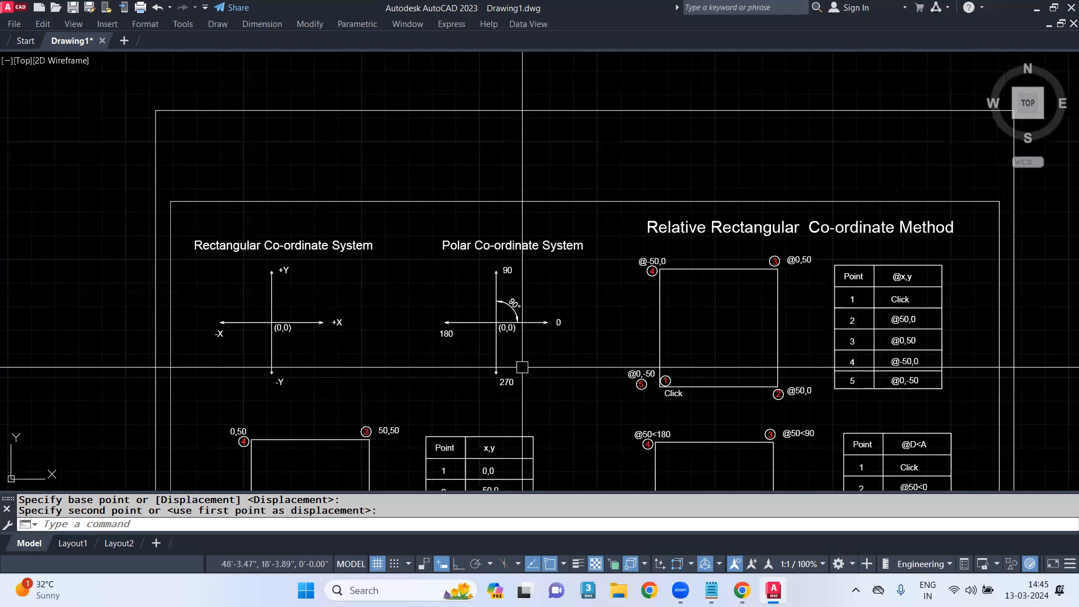
# Examine the square examples and point tables of the relative and absolute co-ordinate methods
pyautogui.moveTo(522, 367); pyautogui.dragTo(661, 226, button='middle')
pyautogui.moveTo(691, 141); pyautogui.dragTo(590, 213, button='middle')
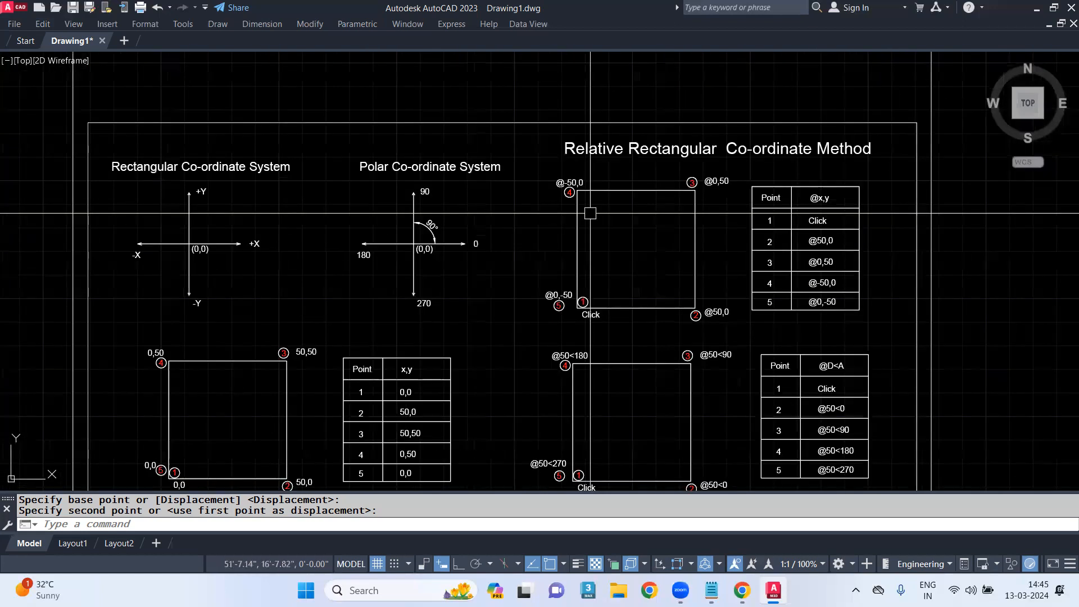
pyautogui.scroll(2, 588, 212)
pyautogui.scroll(-6, 753, 265)
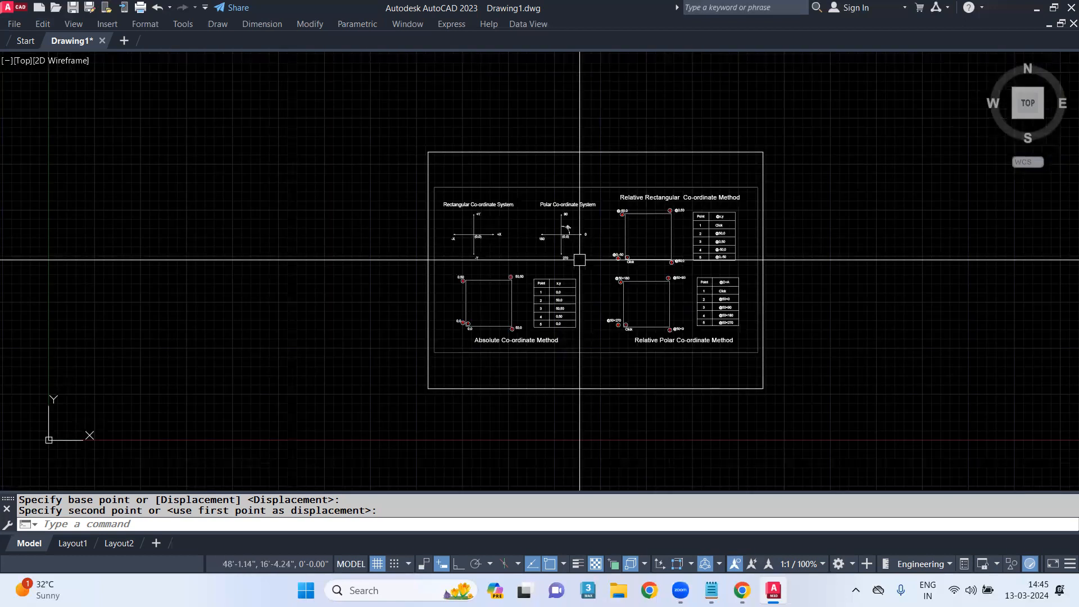
pyautogui.scroll(3, 579, 298)
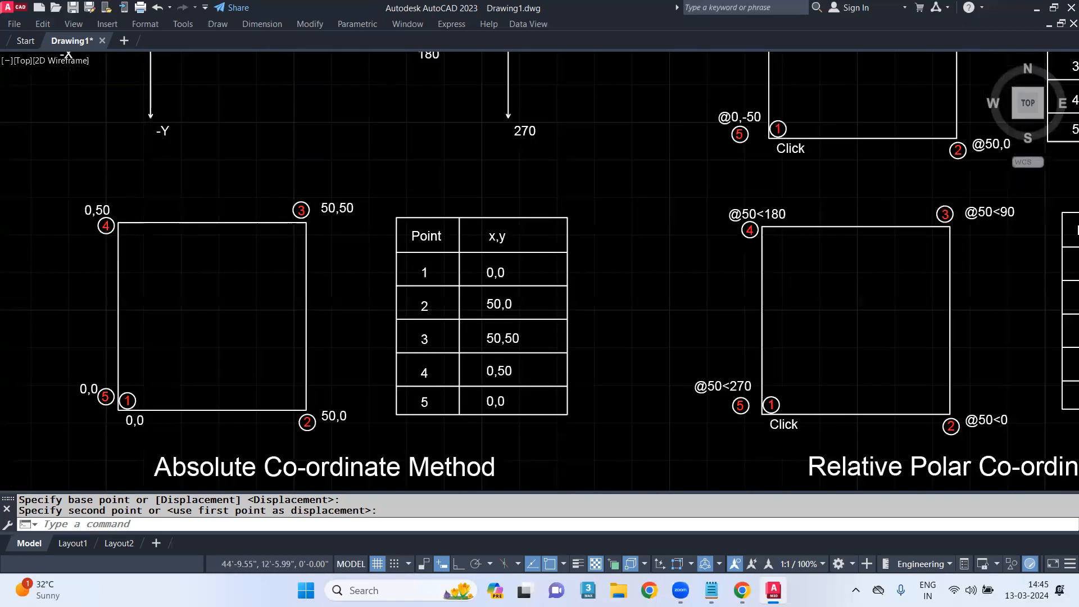
pyautogui.scroll(-1, 433, 310)
pyautogui.moveTo(497, 337); pyautogui.dragTo(500, 334, button='middle')
pyautogui.scroll(-4, 532, 228)
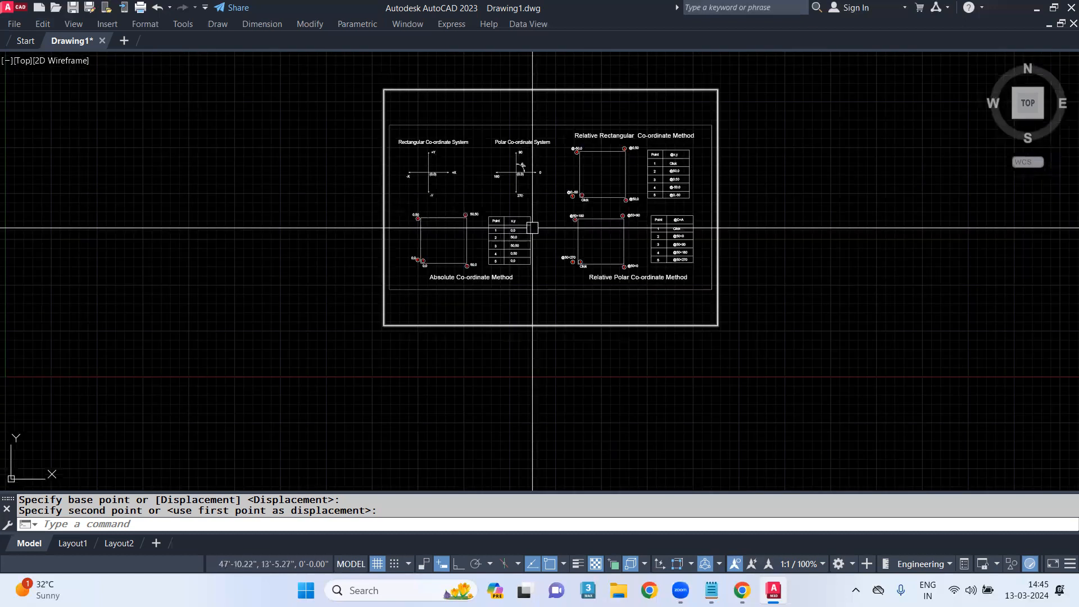
# Fit the whole drawing in view with the Zoom command's All option
pyautogui.scroll(-2, 598, 345)
pyautogui.write('Z')
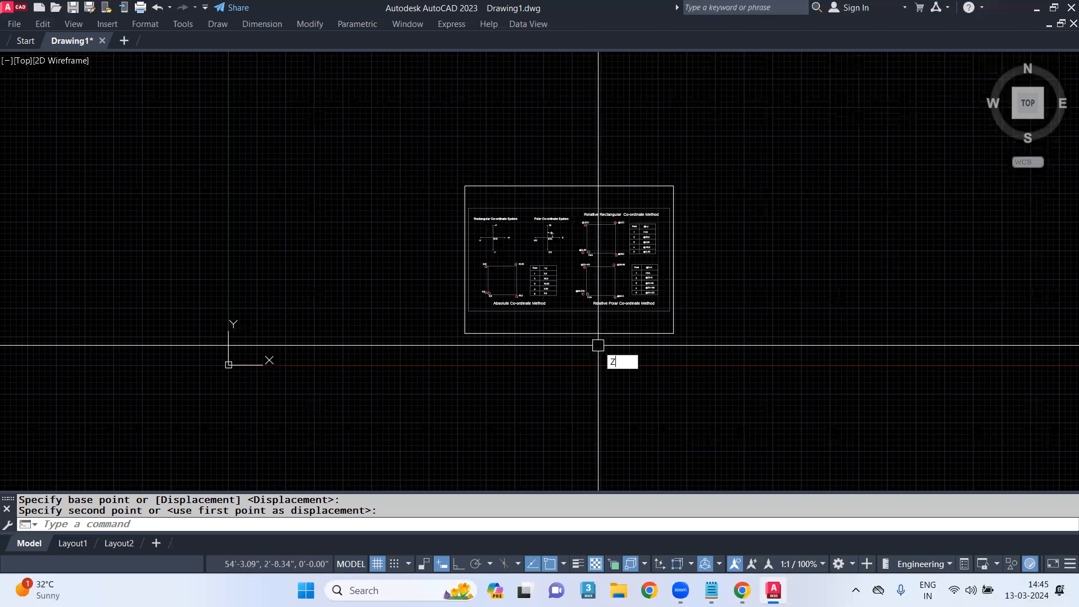
pyautogui.press('Return')
pyautogui.write('a')
pyautogui.press('Return')
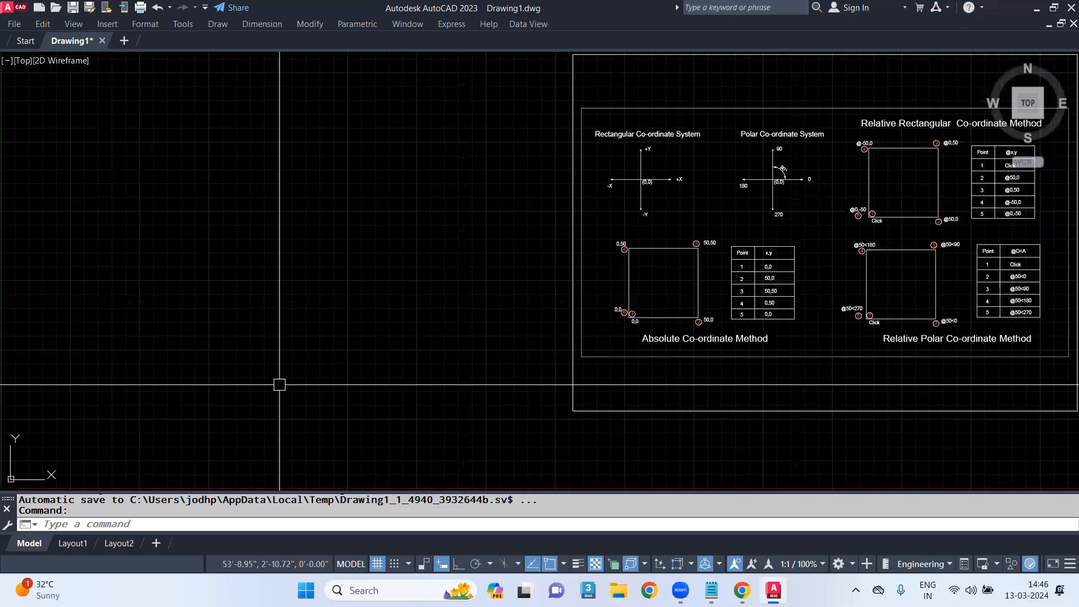
# Scatter nine single points across the empty area beside the attached sheet with the Point command
pyautogui.write('PO')
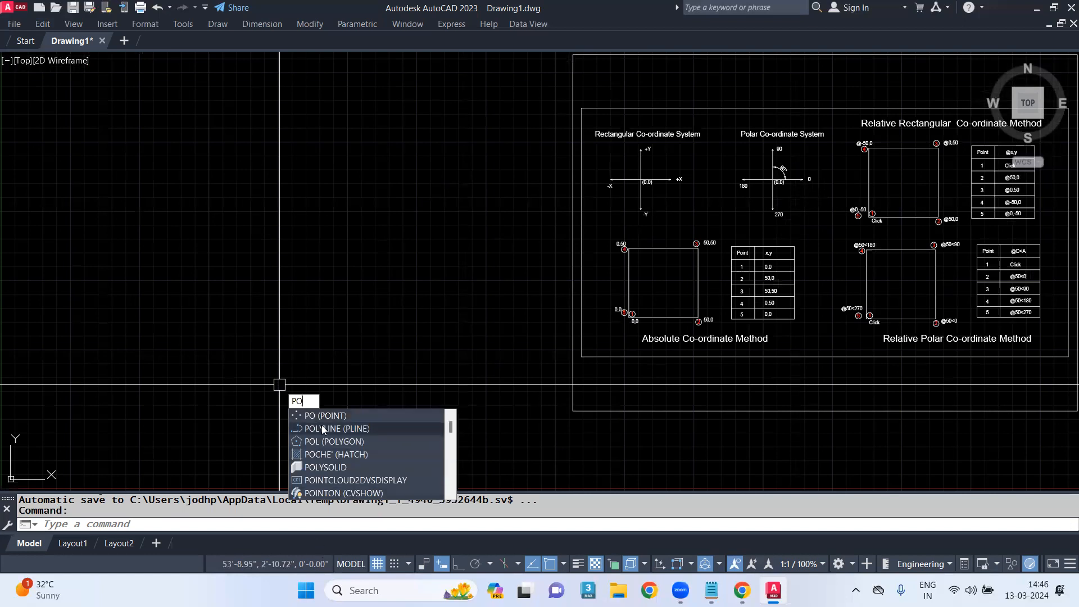
pyautogui.press('Return')
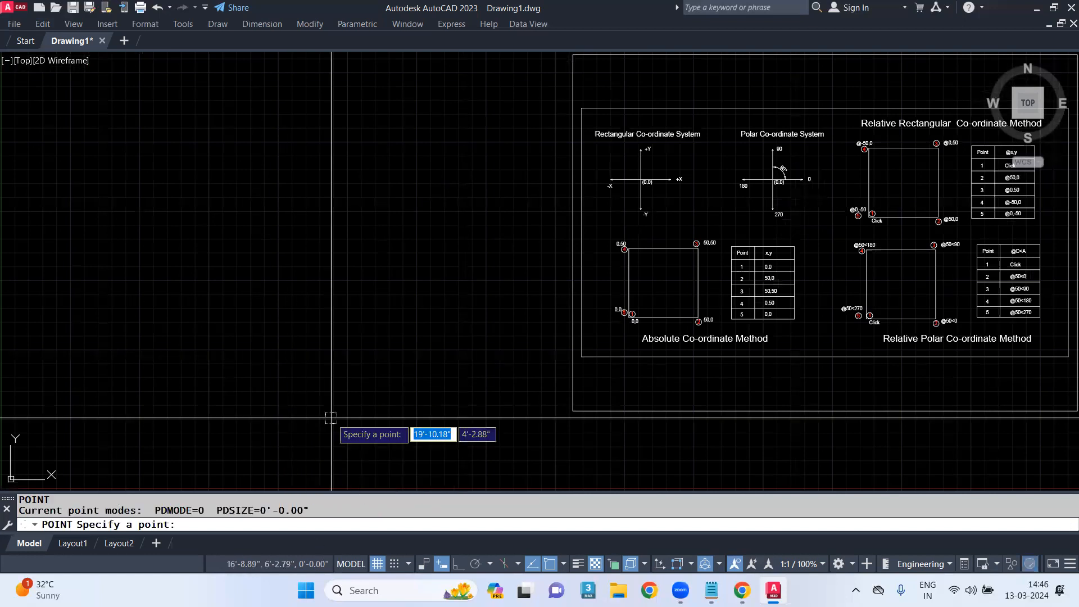
pyautogui.click(290, 305)
pyautogui.click(350, 349)
pyautogui.click(301, 388)
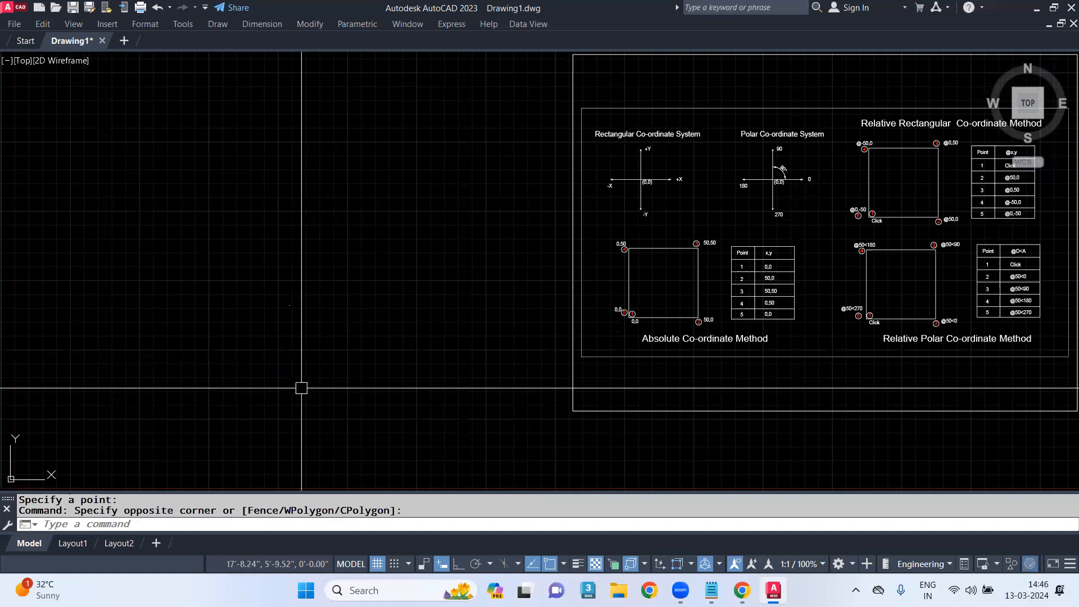
pyautogui.press('Return')
pyautogui.click(322, 377)
pyautogui.press('Return')
pyautogui.click(355, 293)
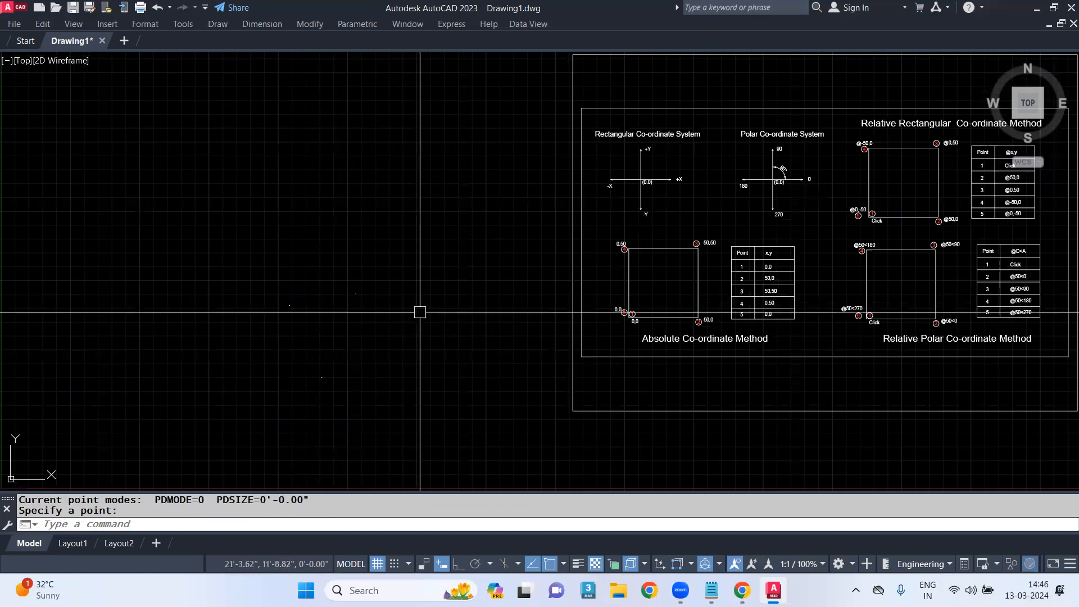
pyautogui.press('Return')
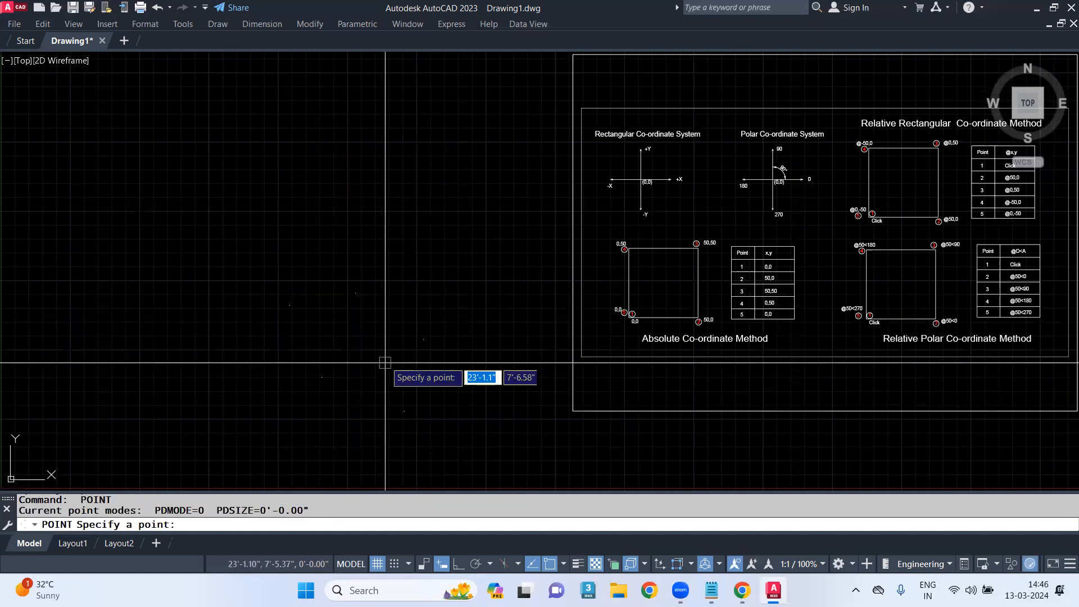
pyautogui.click(406, 288)
pyautogui.click(382, 198)
pyautogui.click(317, 226)
pyautogui.press('Return')
pyautogui.click(318, 222)
pyautogui.click(252, 277)
pyautogui.press('Return')
pyautogui.click(219, 335)
pyautogui.press('Return')
pyautogui.click(209, 336)
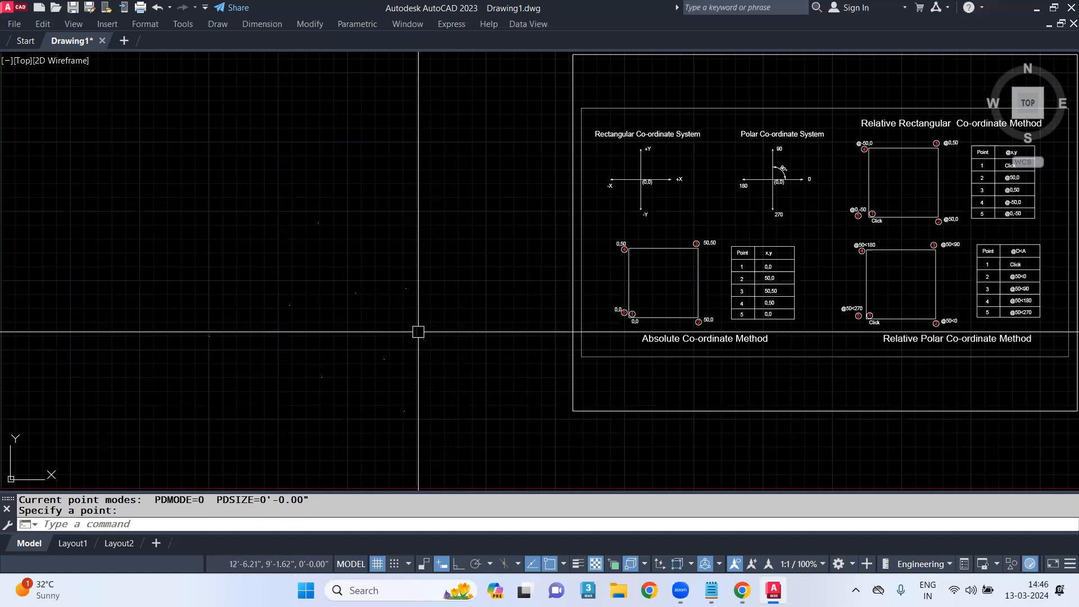
# Set the point style to the circle crossed by an X, keeping the size at 5% relative to the screen
pyautogui.moveTo(423, 340)
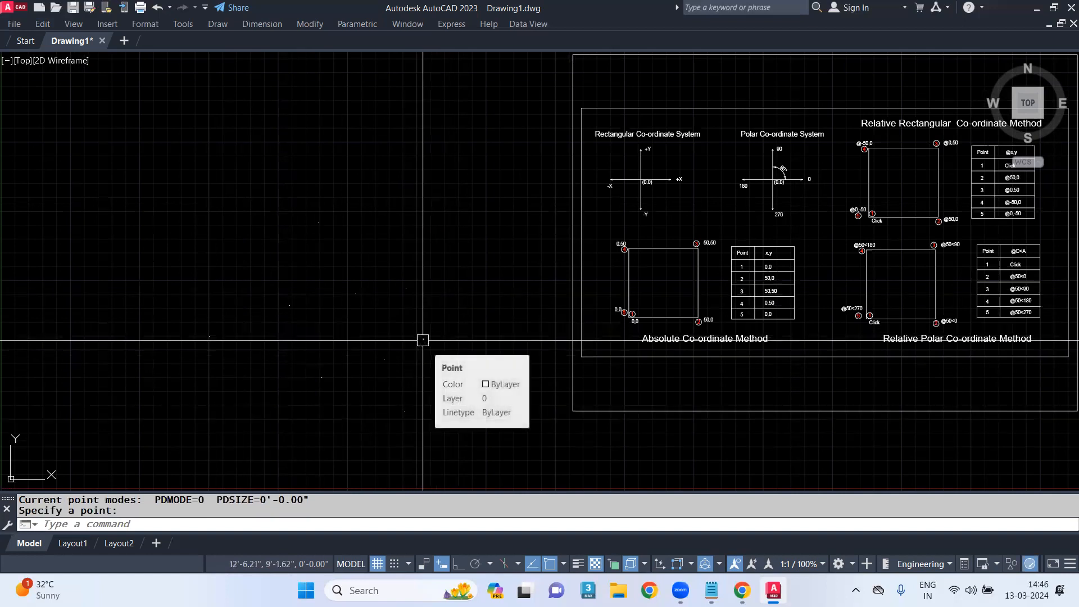
pyautogui.write('PTYPE')
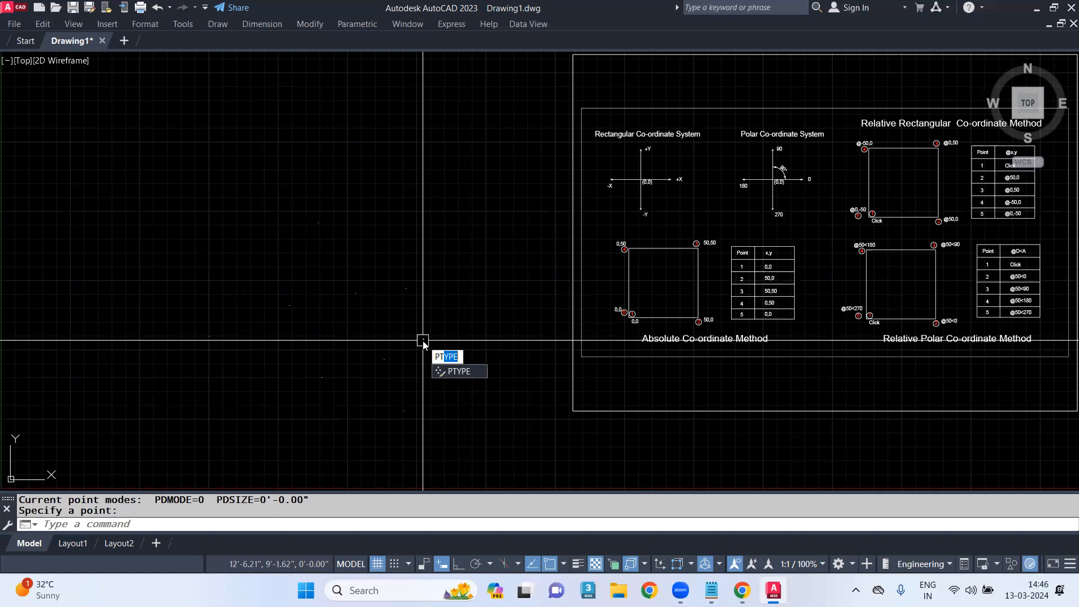
pyautogui.press('Return')
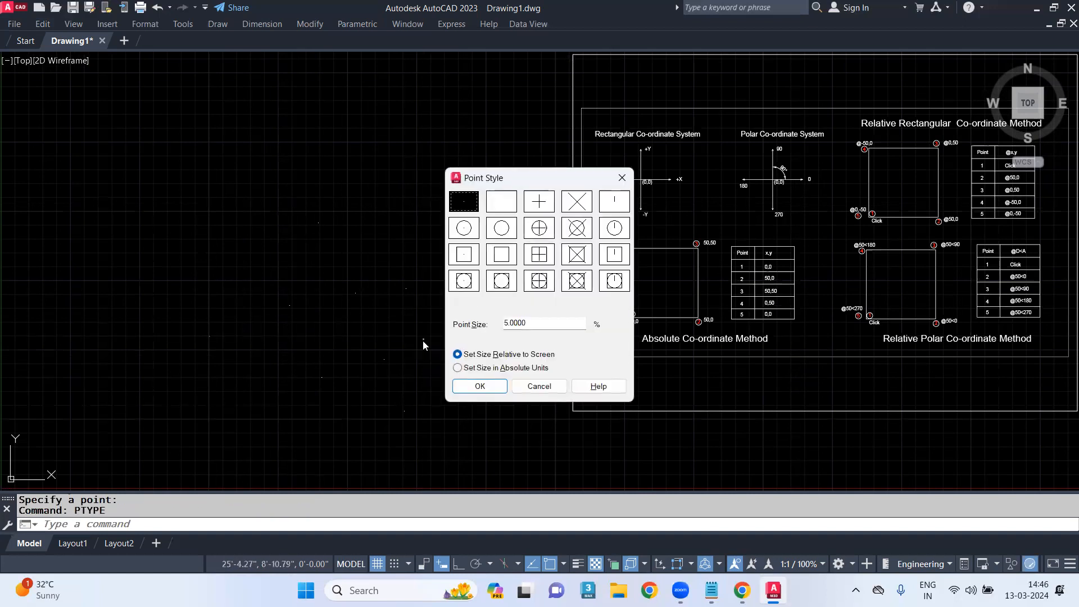
pyautogui.click(573, 227)
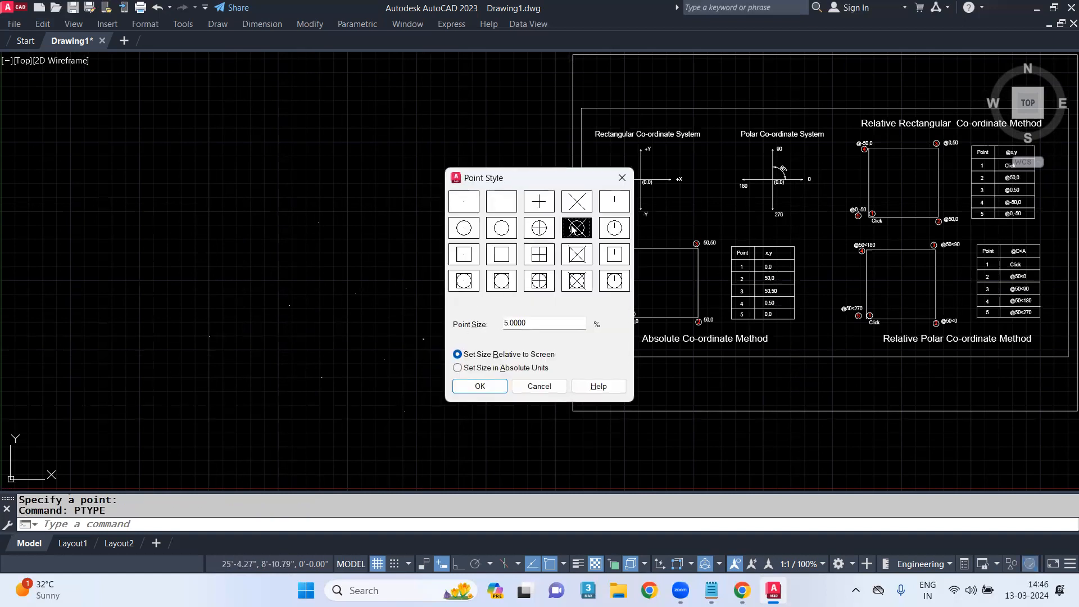
pyautogui.click(482, 385)
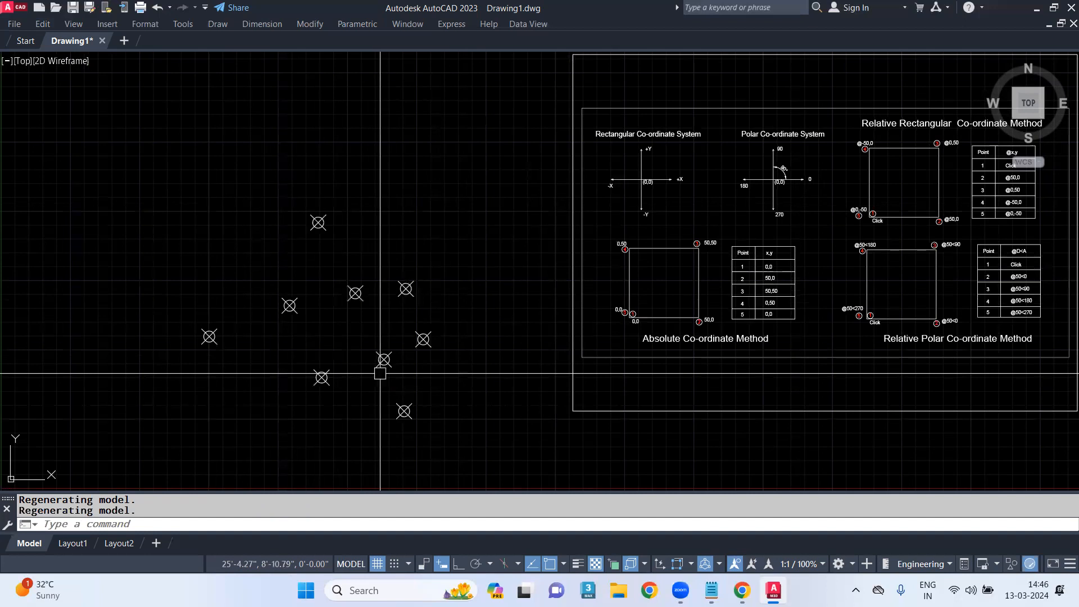
# Connect the nine points with lines into a closed irregular outline, starting and ending at the lowest point
pyautogui.write('l')
pyautogui.press('Return')
pyautogui.click(404, 410)
pyautogui.click(384, 359)
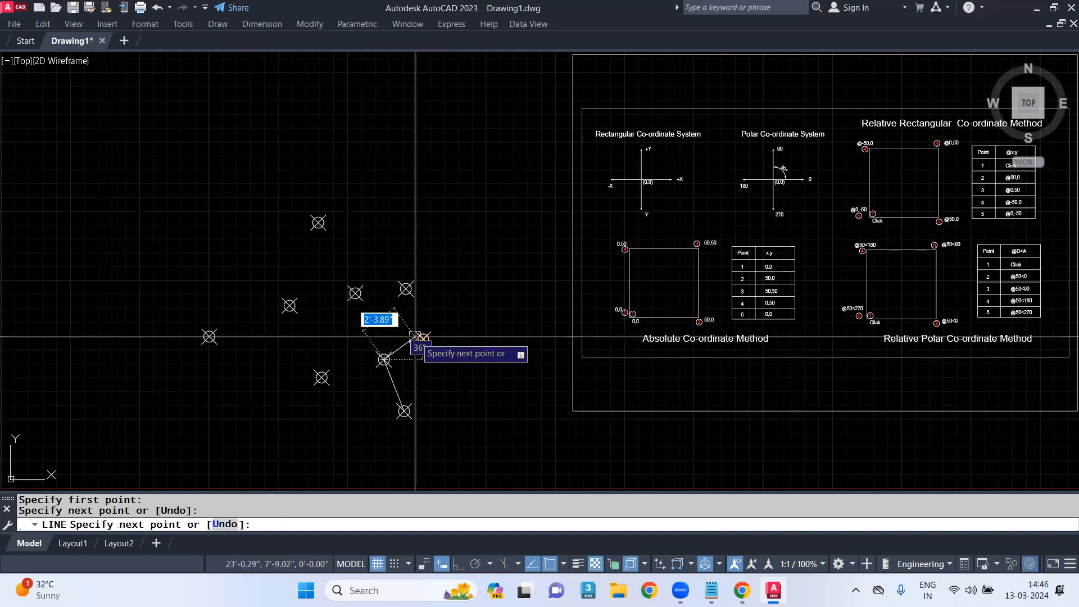
pyautogui.click(423, 339)
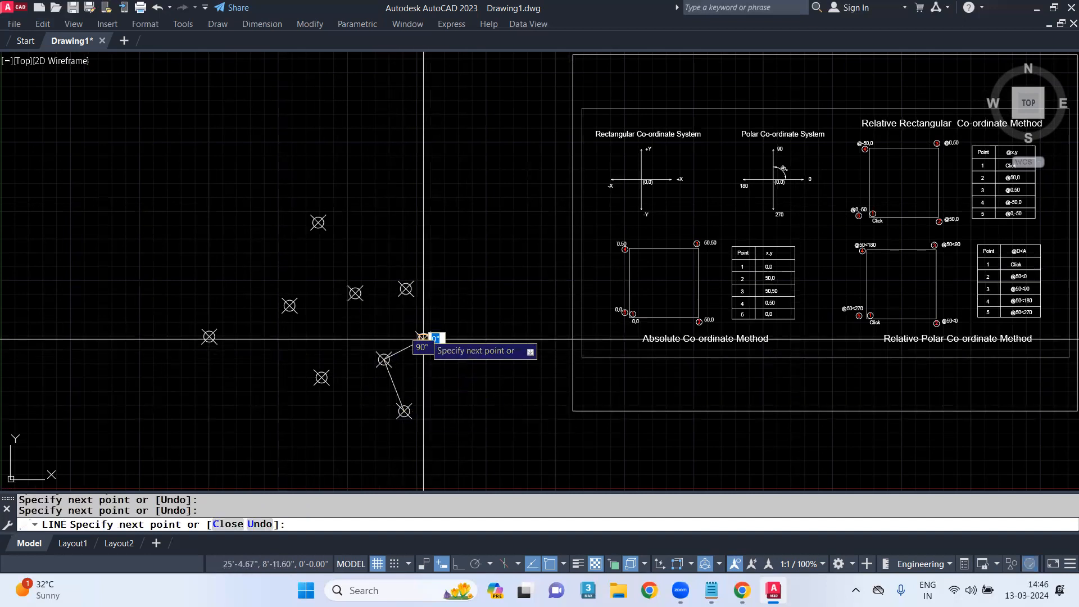
pyautogui.click(355, 293)
pyautogui.click(319, 222)
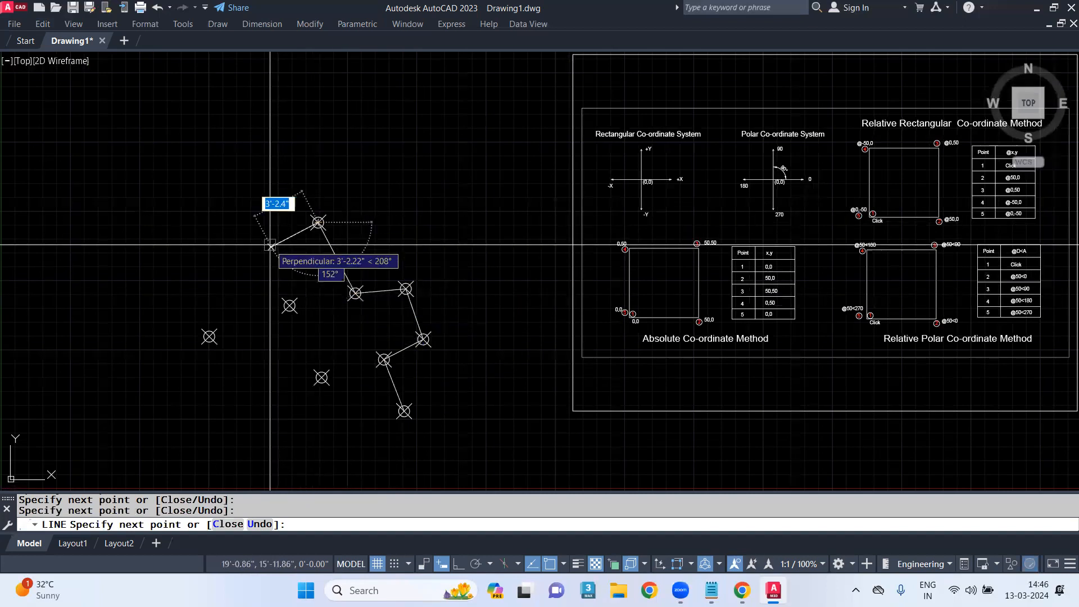
pyautogui.click(289, 305)
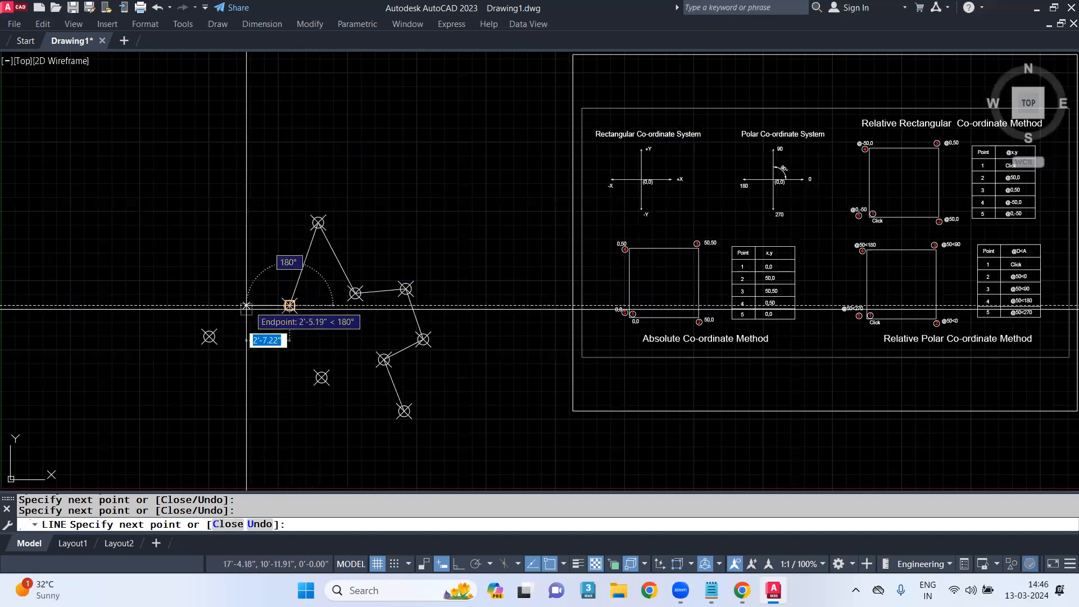
pyautogui.click(209, 336)
pyautogui.click(322, 378)
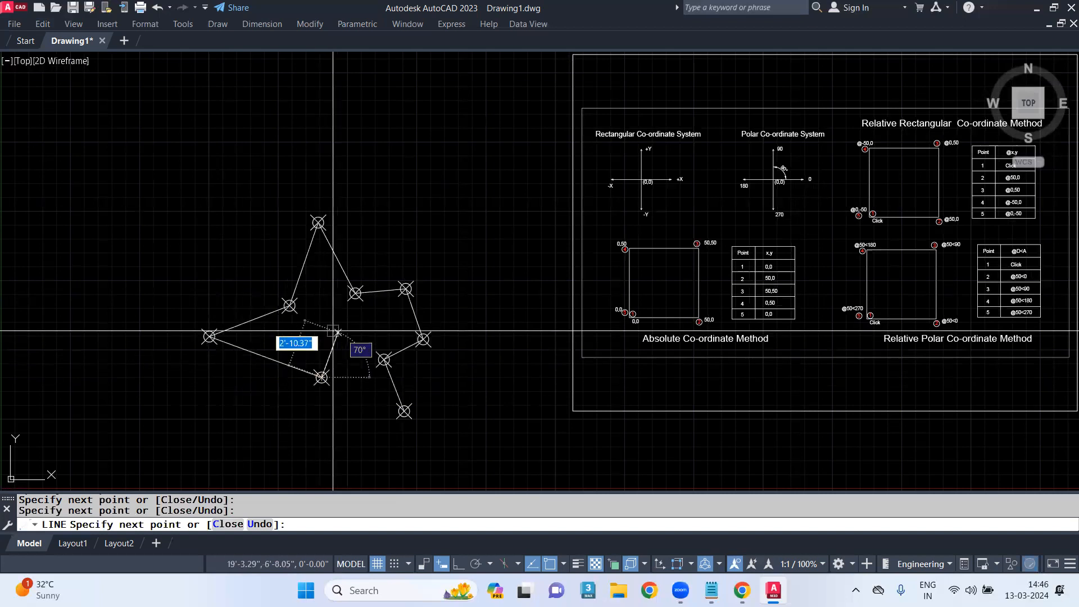
pyautogui.click(404, 411)
pyautogui.press('Return')
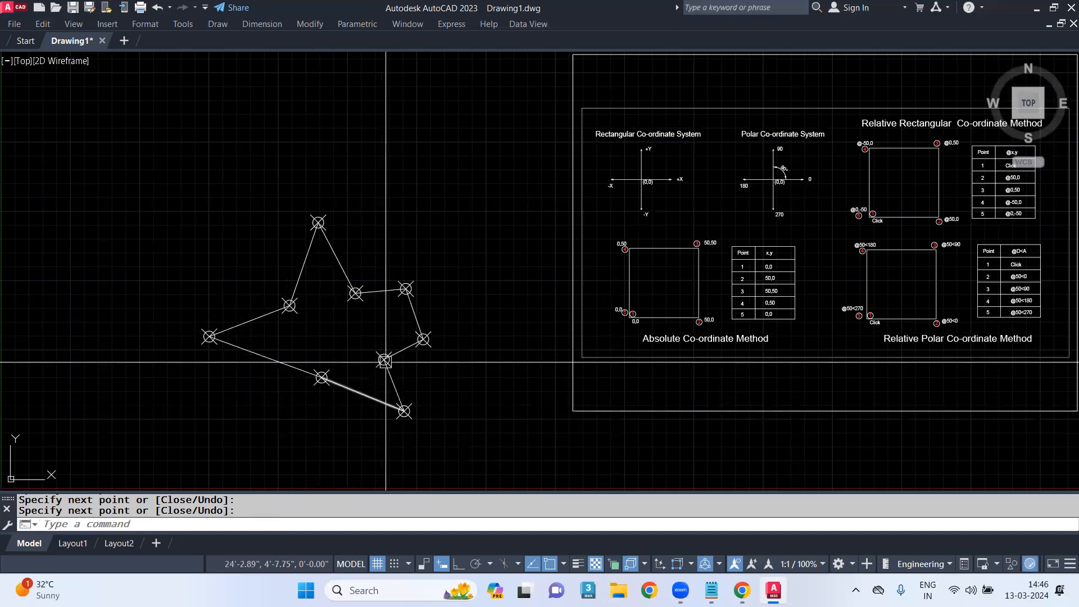
pyautogui.press('Escape')
# Erase all the practice points and the lines connecting them
pyautogui.scroll(-2, 436, 237)
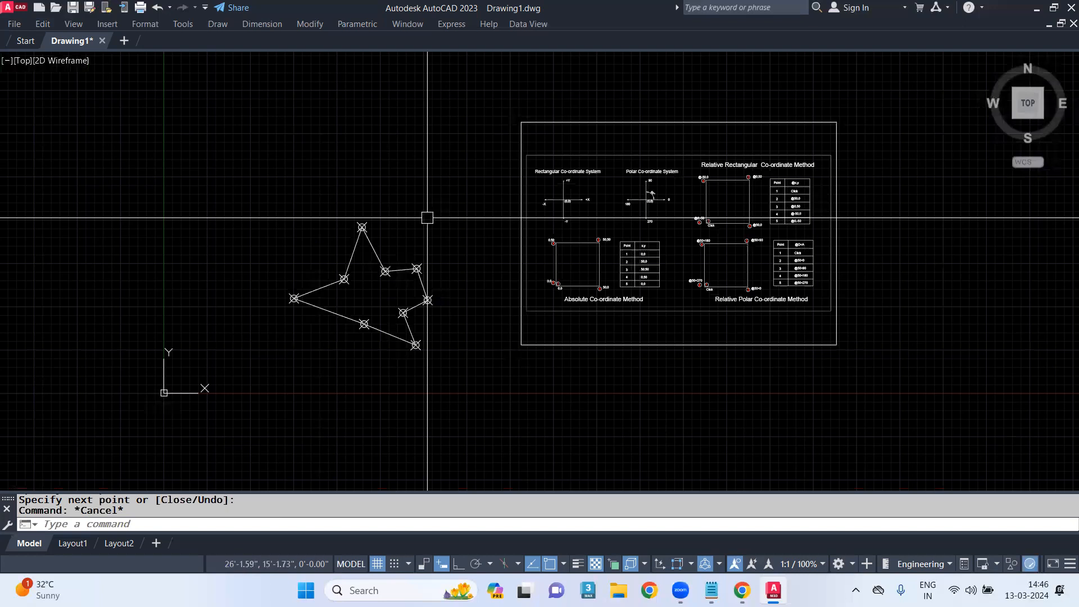
pyautogui.click(427, 217)
pyautogui.click(271, 370)
pyautogui.press('Delete')
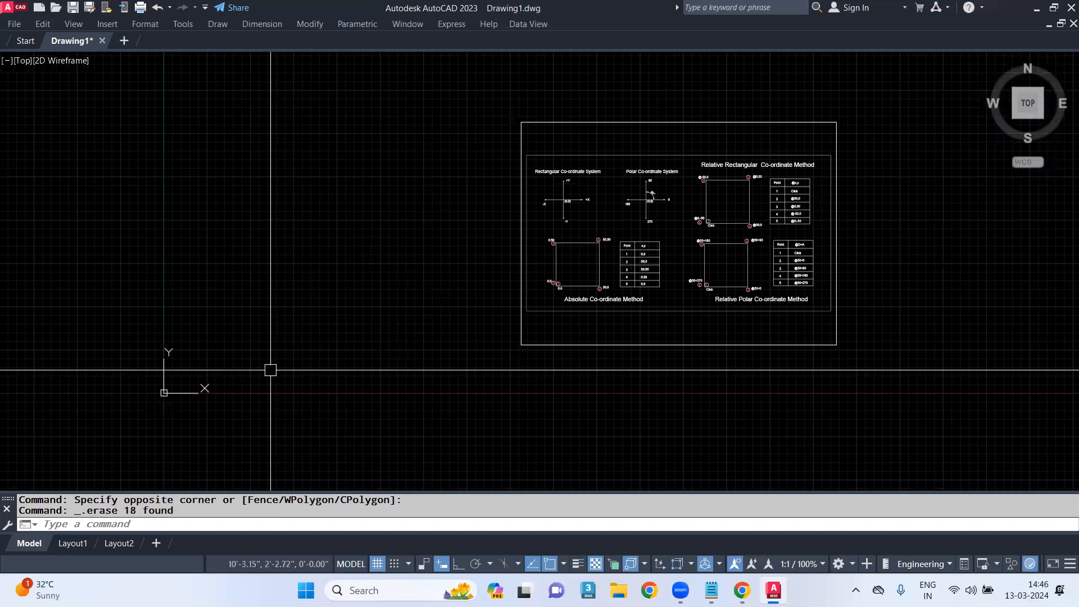
# Place a point at the relative co-ordinates @0,0 with the whole drawing fitted in view
pyautogui.scroll(2, 271, 348)
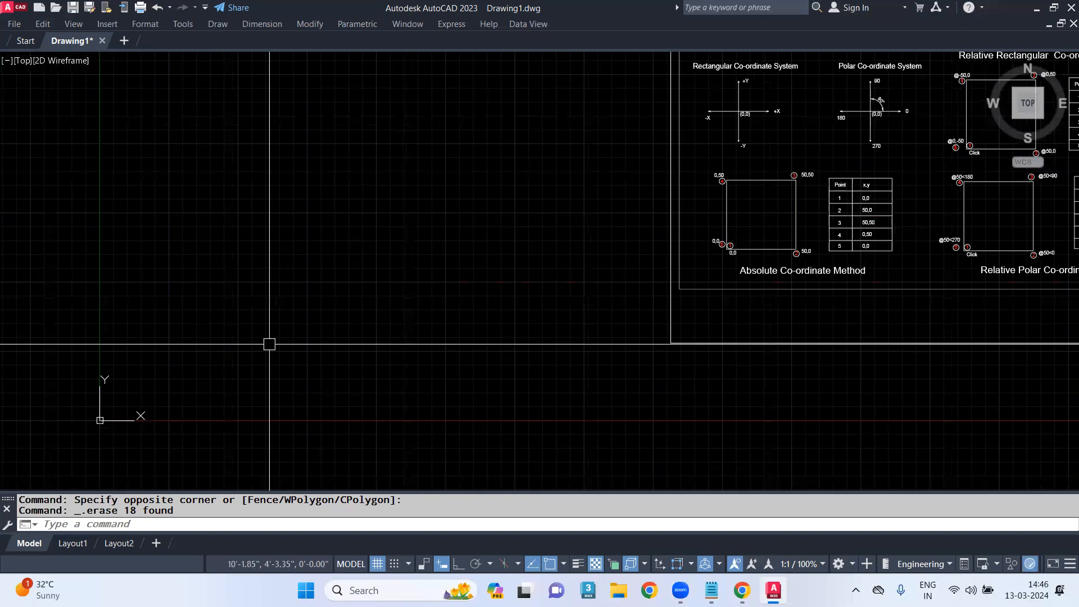
pyautogui.write('z')
pyautogui.press('Return')
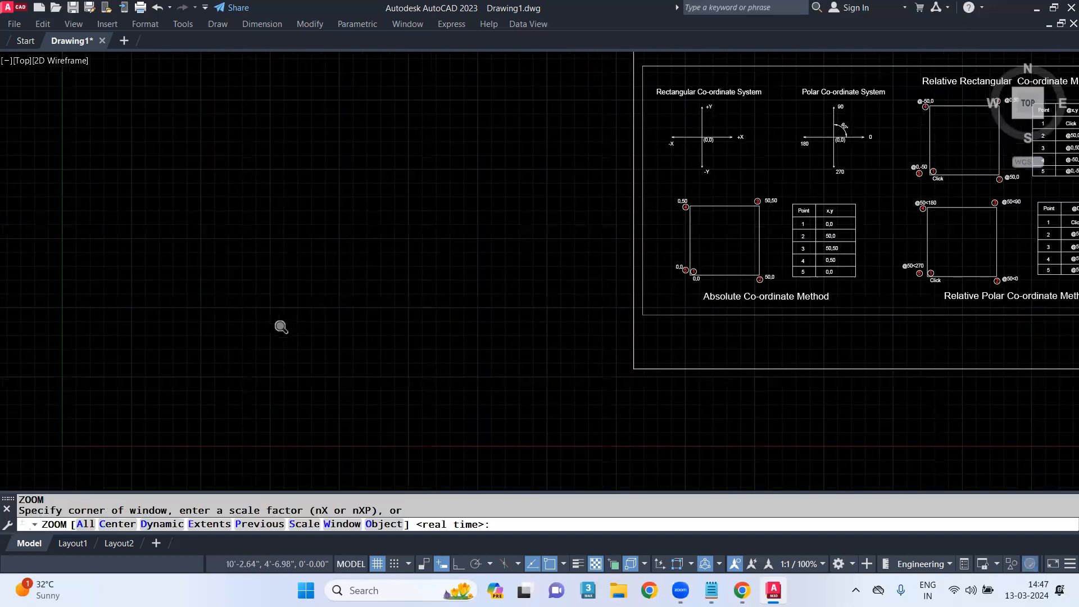
pyautogui.write('a')
pyautogui.press('Return')
pyautogui.write('po')
pyautogui.press('Return')
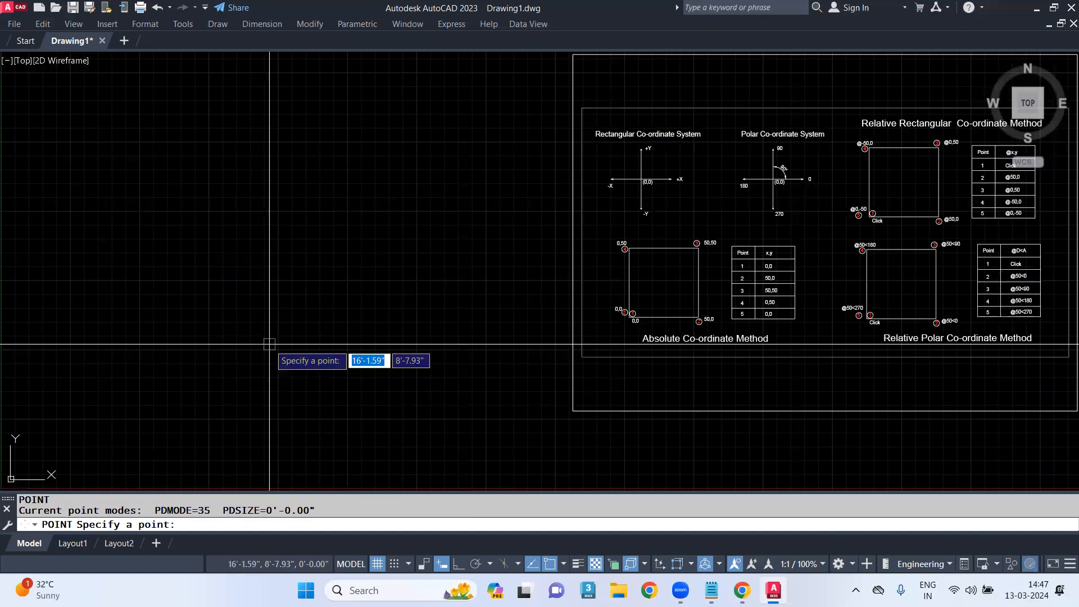
pyautogui.write('@')
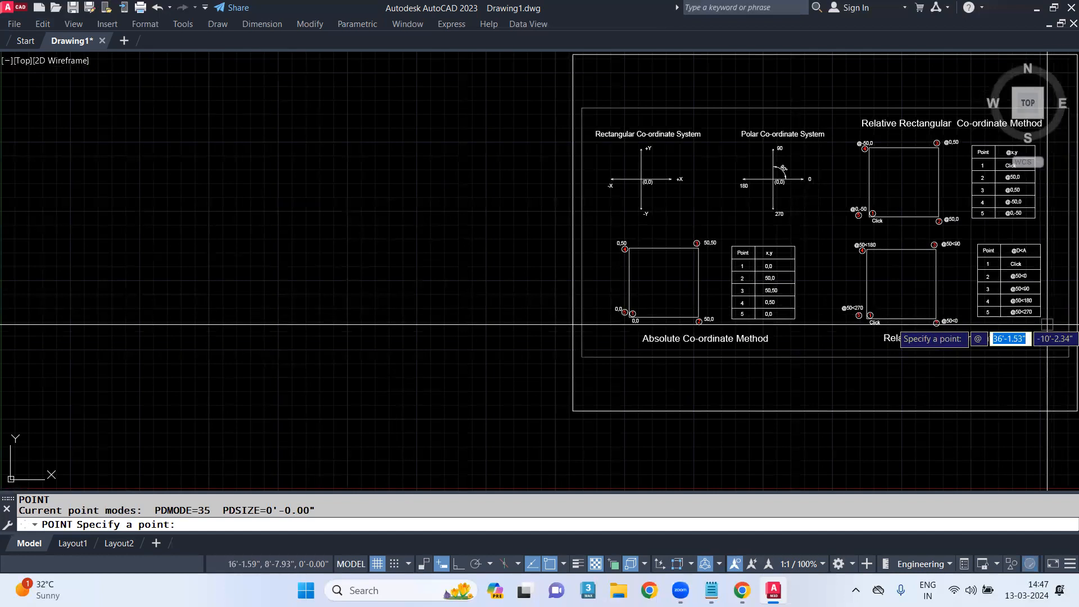
pyautogui.write('0')
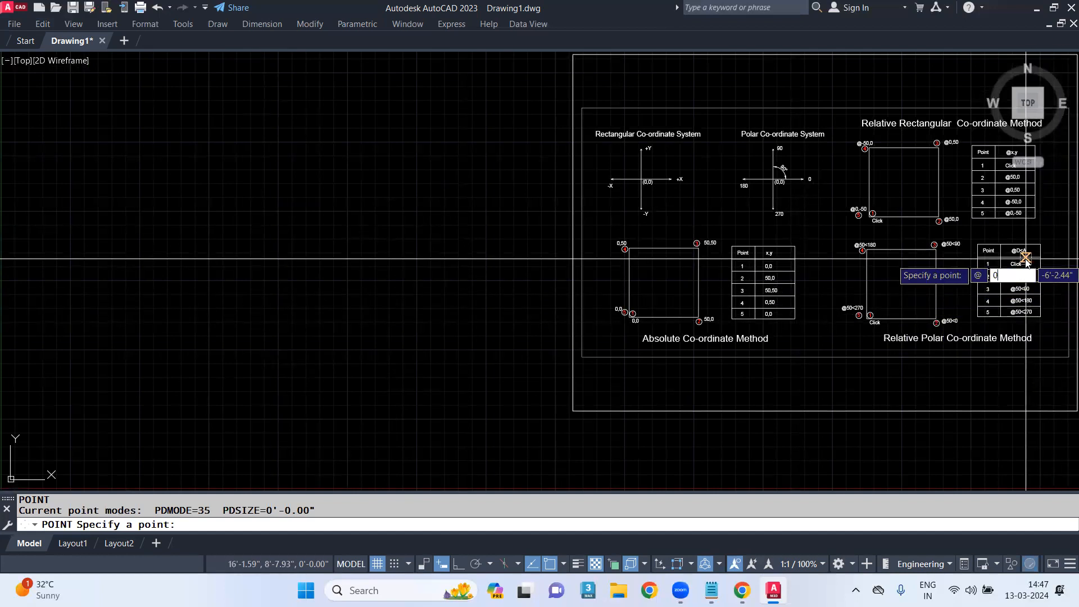
pyautogui.write(',0')
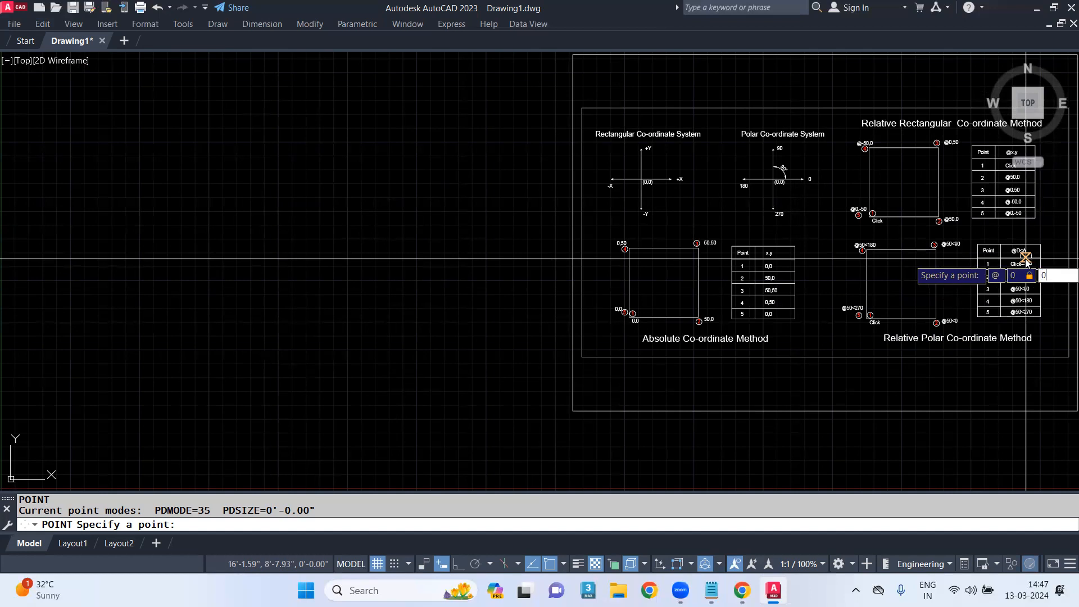
pyautogui.press('Return')
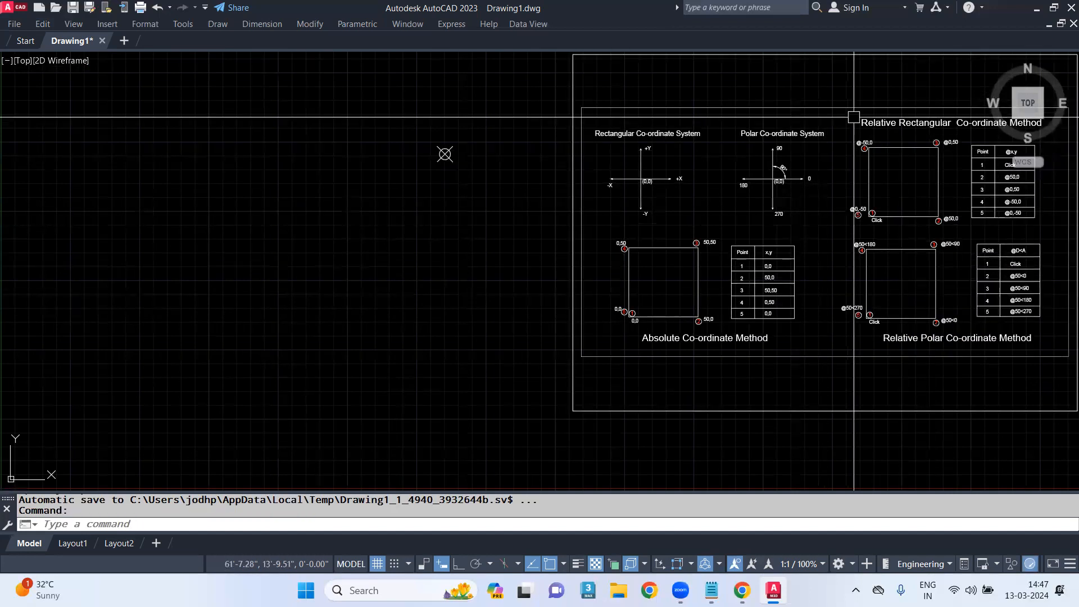
# Reset the model space limits with the default corners 0,0 and 16'-8",8'-4", and fit the whole drawing in view
pyautogui.scroll(-4, 420, 175)
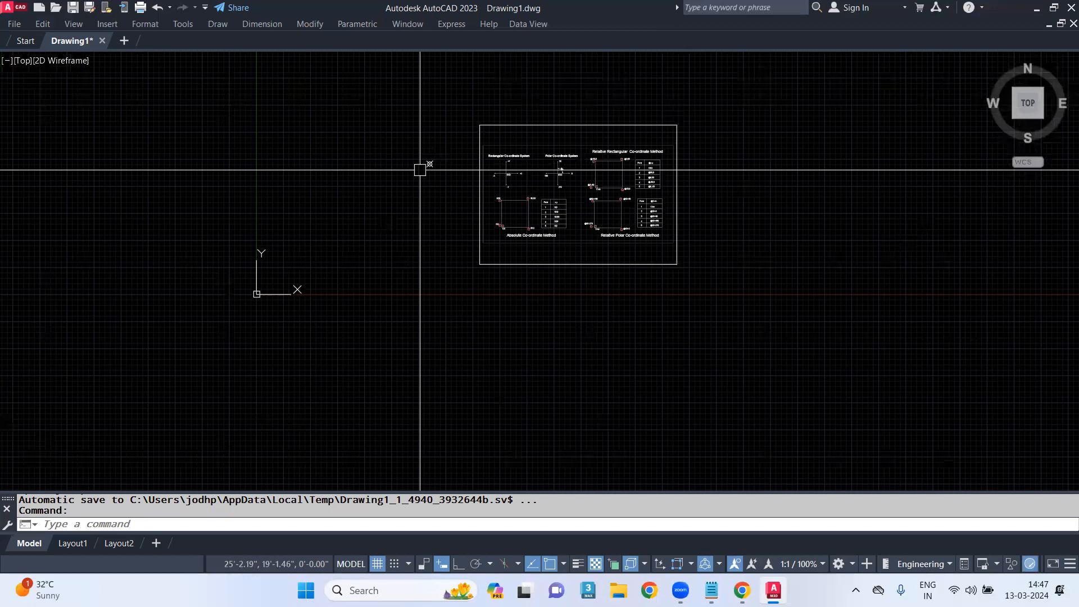
pyautogui.scroll(4, 364, 338)
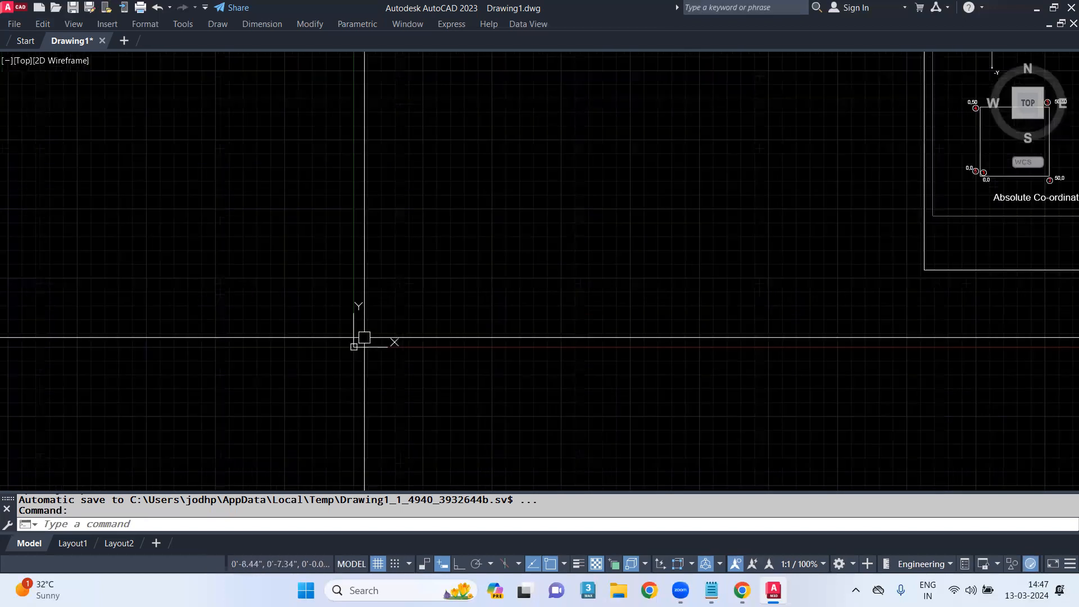
pyautogui.scroll(-4, 364, 338)
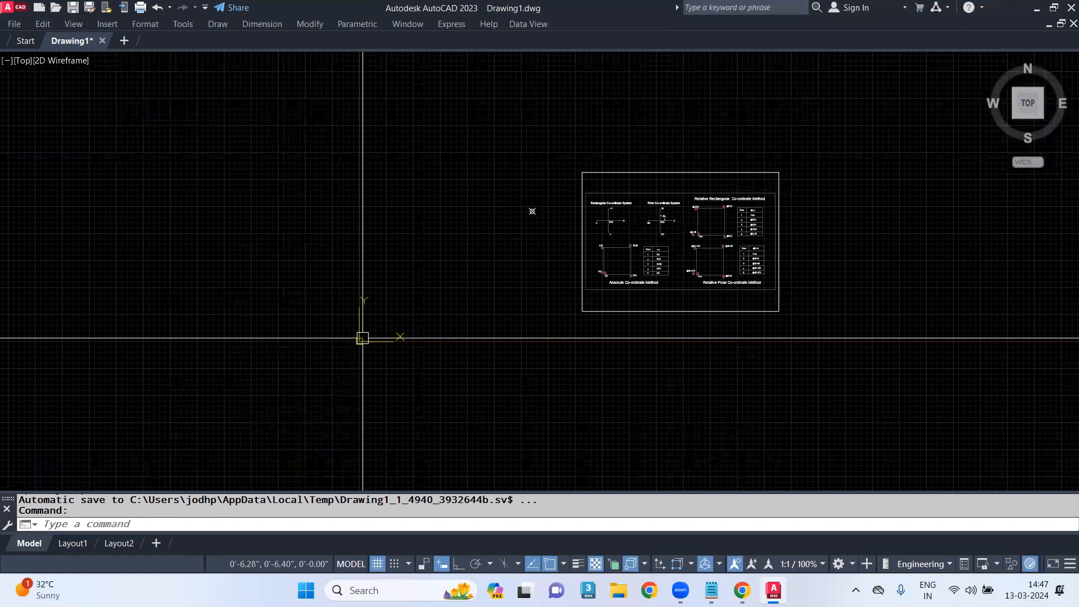
pyautogui.write('limits')
pyautogui.press('Return')
pyautogui.press('Return')
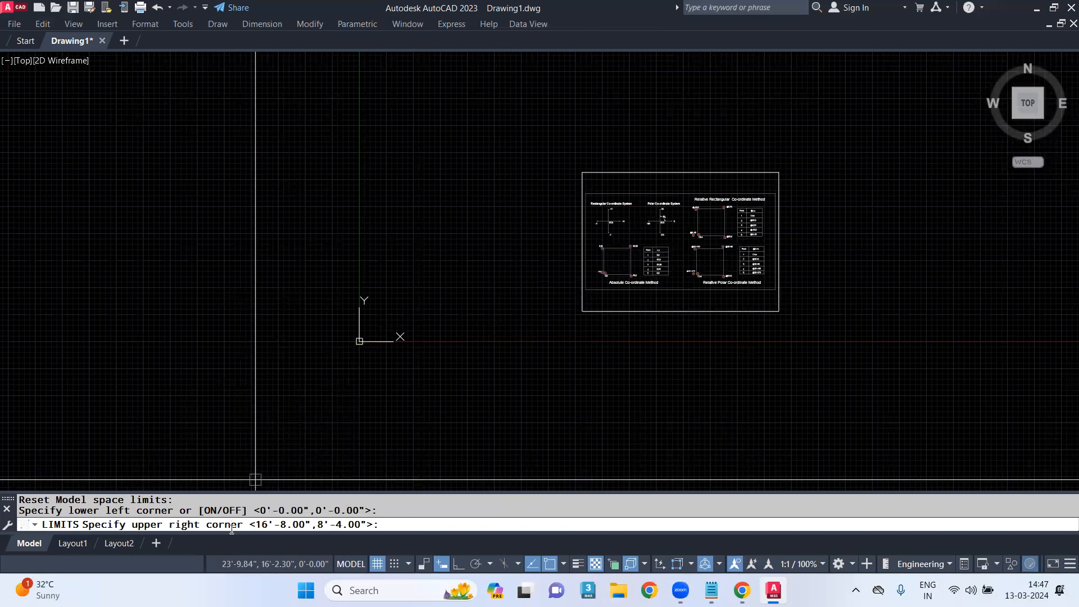
pyautogui.press('Return')
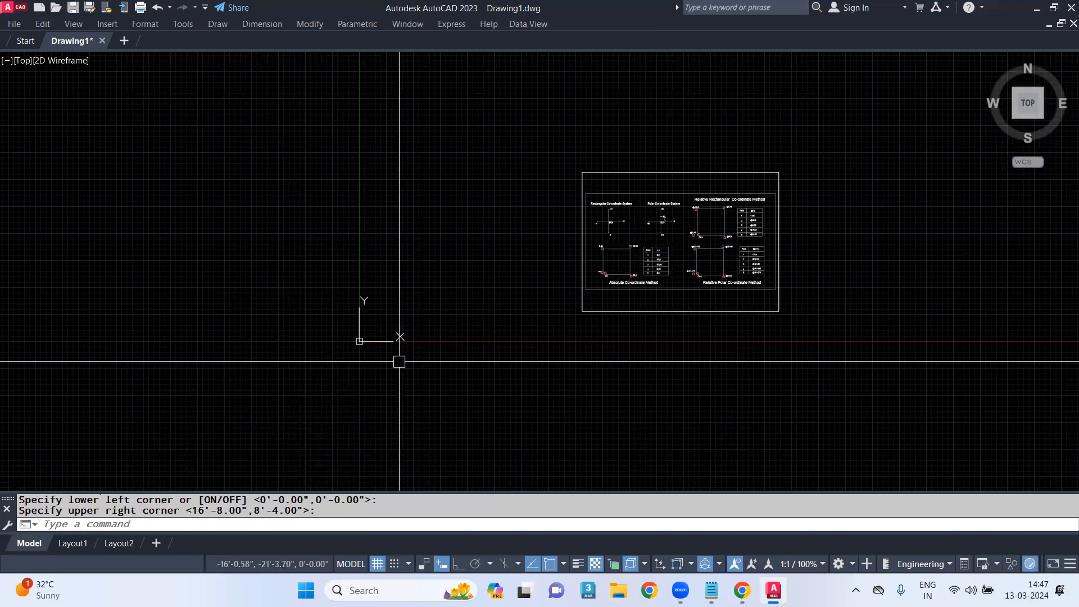
pyautogui.write('z')
pyautogui.press('Return')
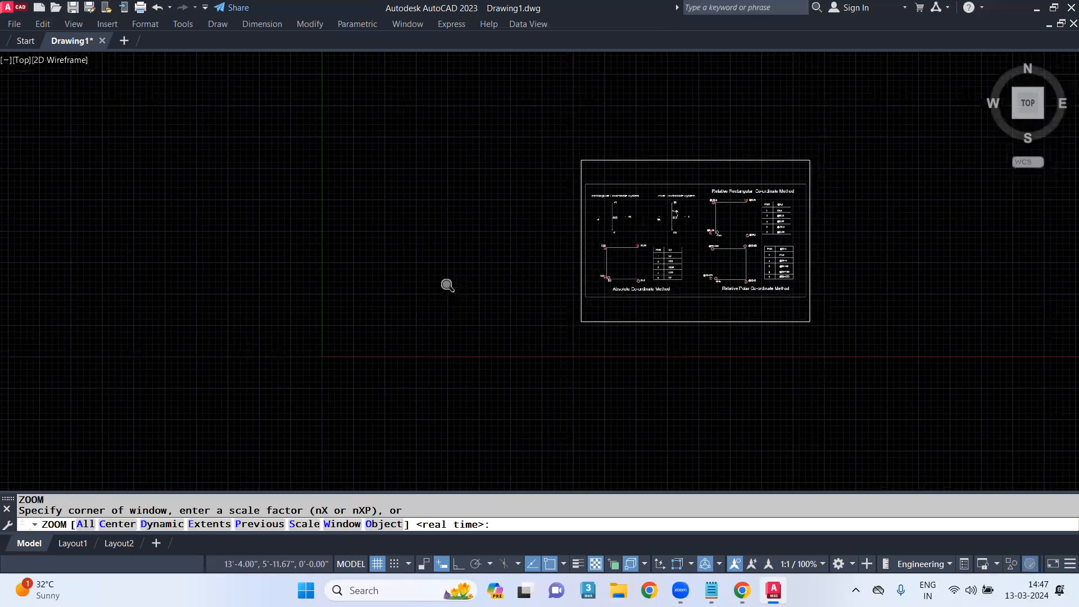
pyautogui.write('a')
pyautogui.press('Return')
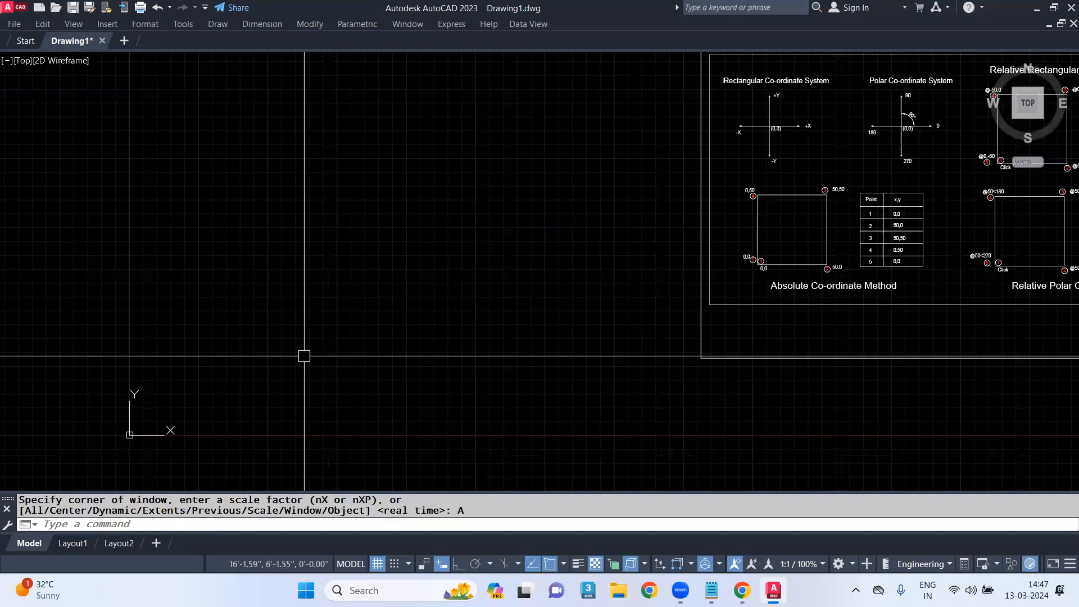
# Place another point using the relative co-ordinates @0,0
pyautogui.write('po')
pyautogui.press('Return')
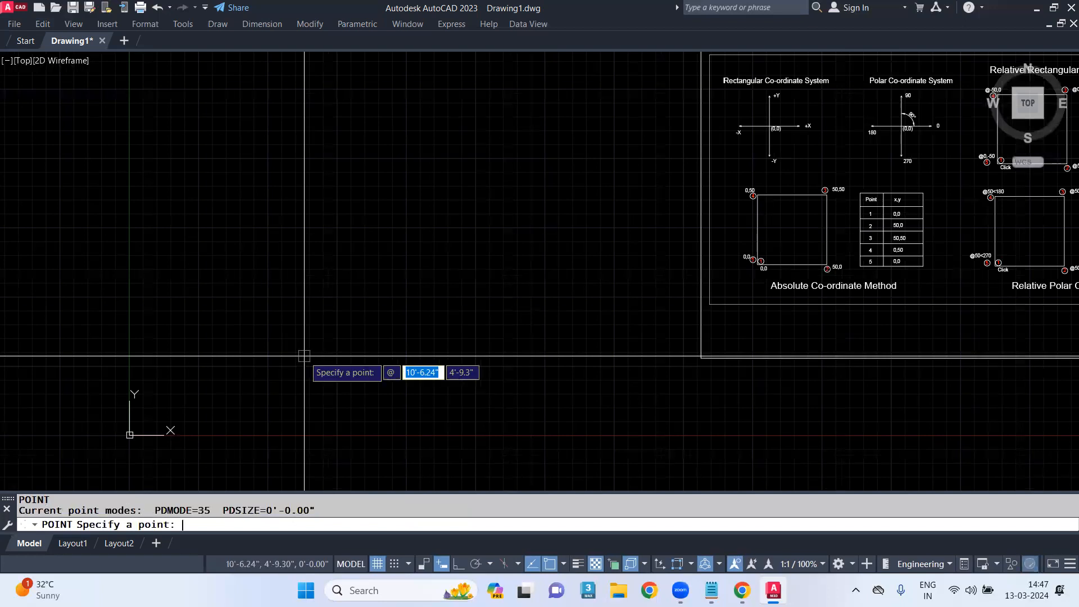
pyautogui.write('@0,0')
pyautogui.press('Return')
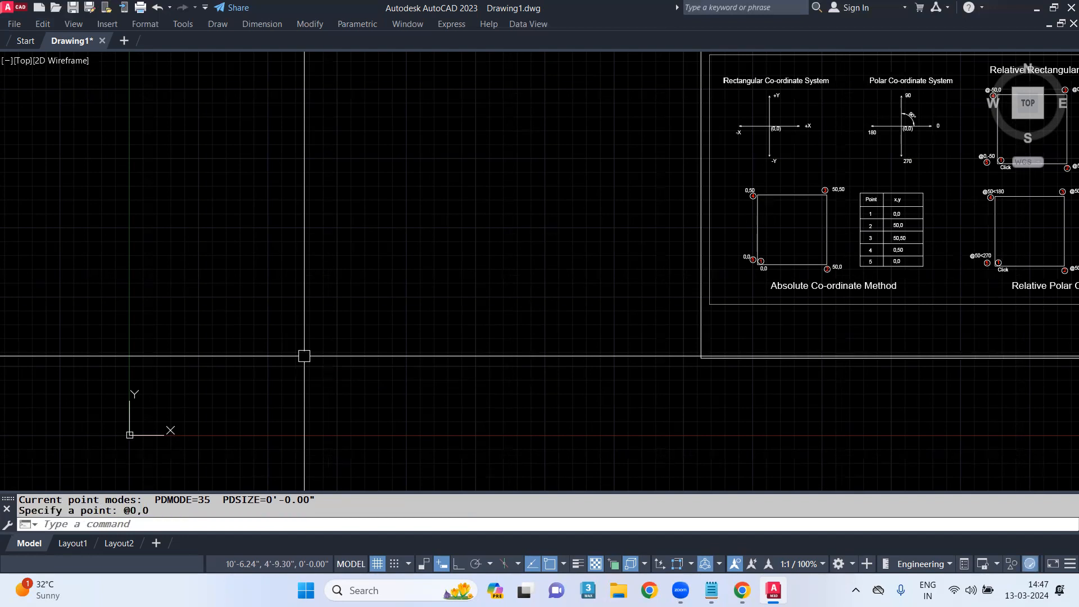
# Examine the newly placed point's position relative to the origin, using the Line command to snap to its centre
pyautogui.scroll(-2, 78, 212)
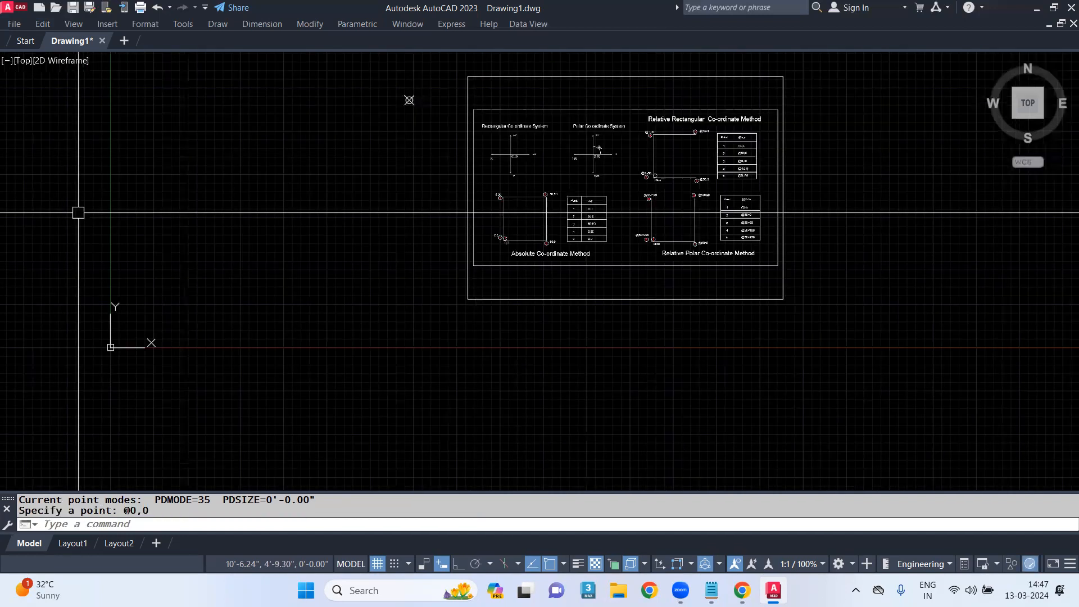
pyautogui.scroll(2, 241, 225)
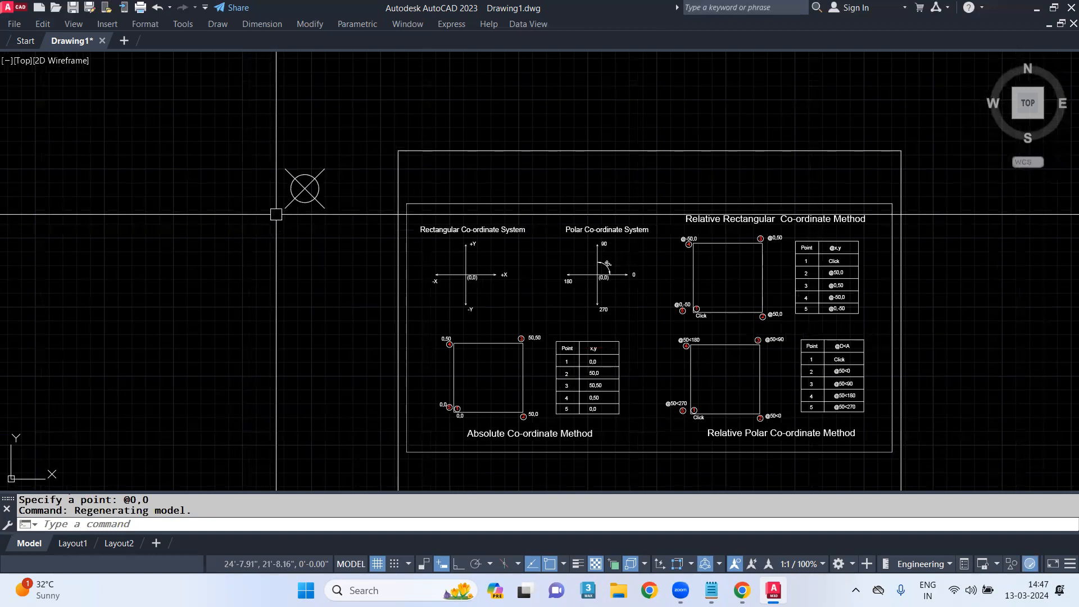
pyautogui.scroll(-2, 276, 214)
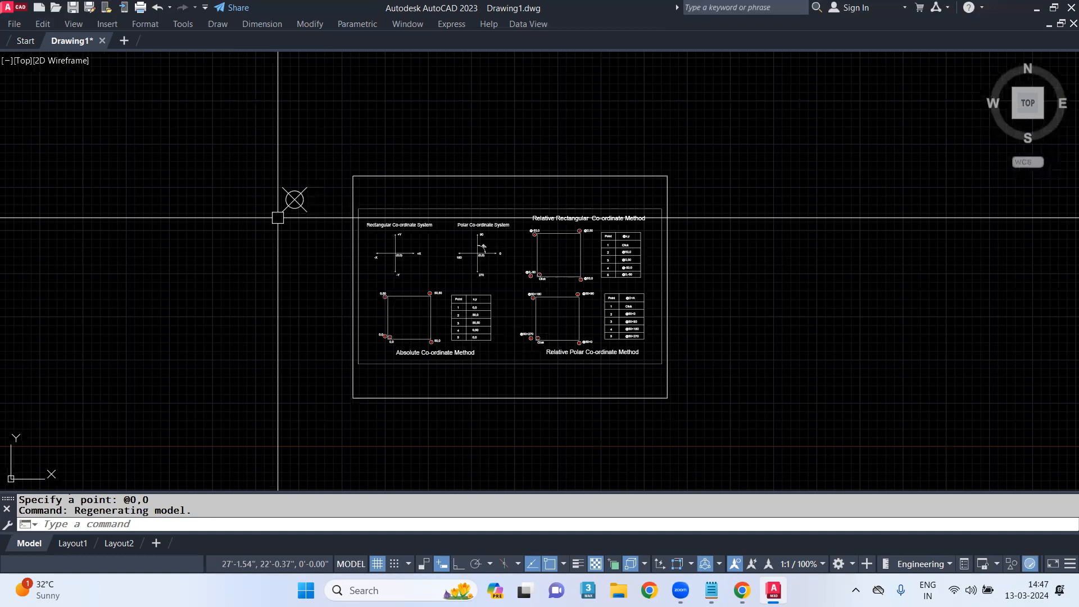
pyautogui.moveTo(278, 217); pyautogui.dragTo(389, 188, button='middle')
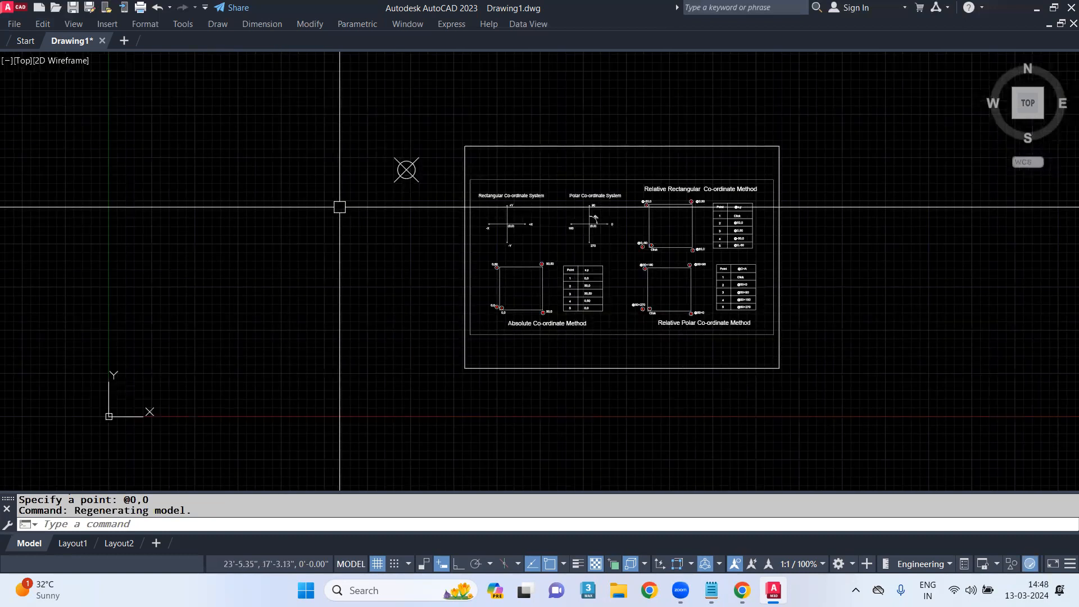
pyautogui.write('L')
pyautogui.press('Return')
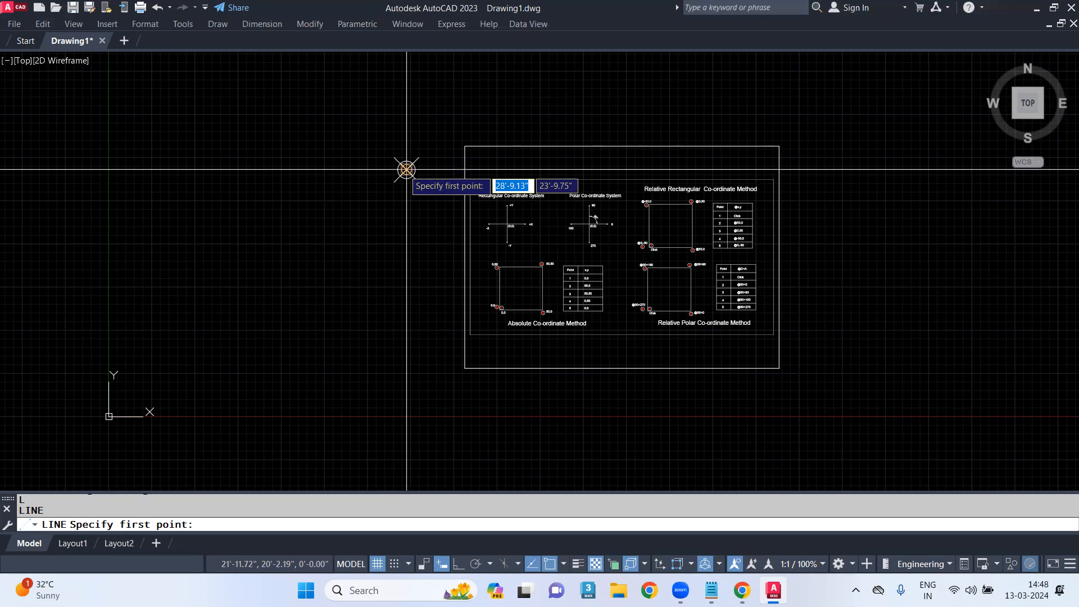
pyautogui.press('Escape')
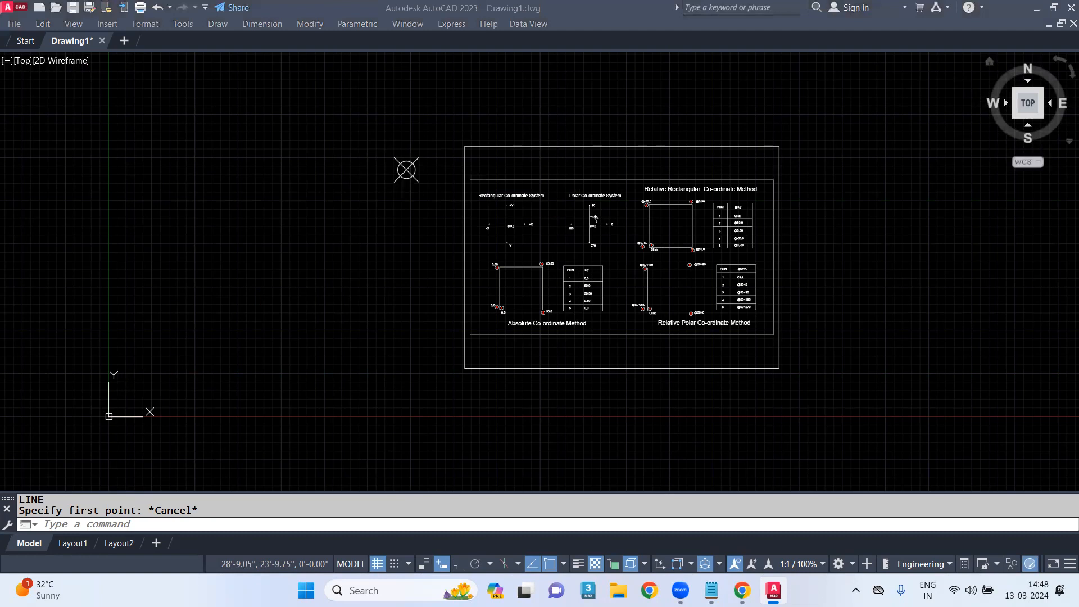
# Erase the practice point and set the drawing's length units to Decimal with a precision of 0
pyautogui.write('UN')
pyautogui.press('Return')
pyautogui.click(514, 196)
pyautogui.click(469, 214)
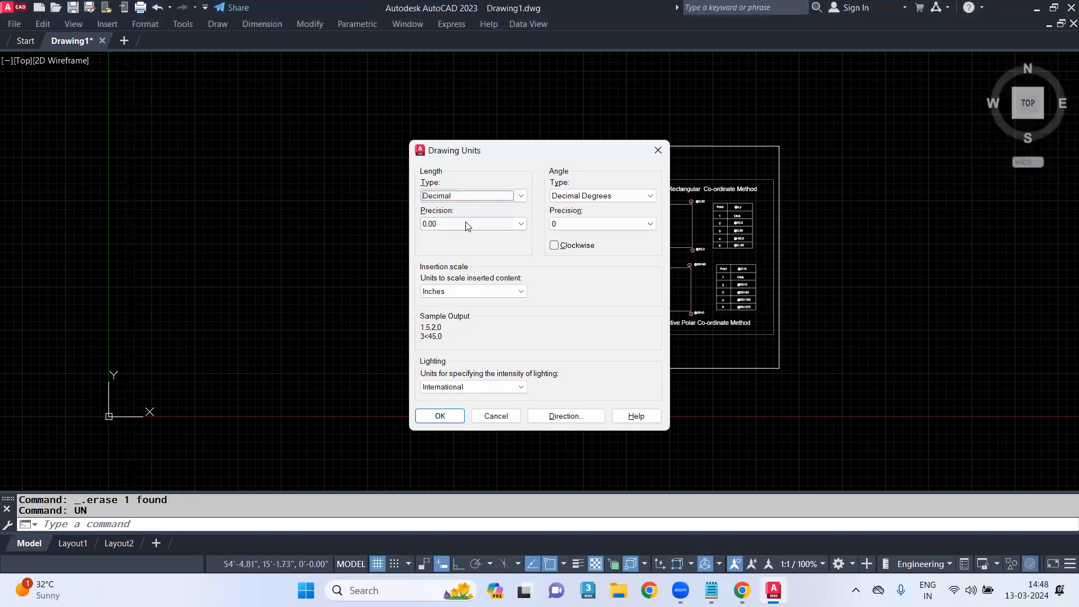
pyautogui.click(466, 225)
pyautogui.click(464, 235)
pyautogui.click(449, 415)
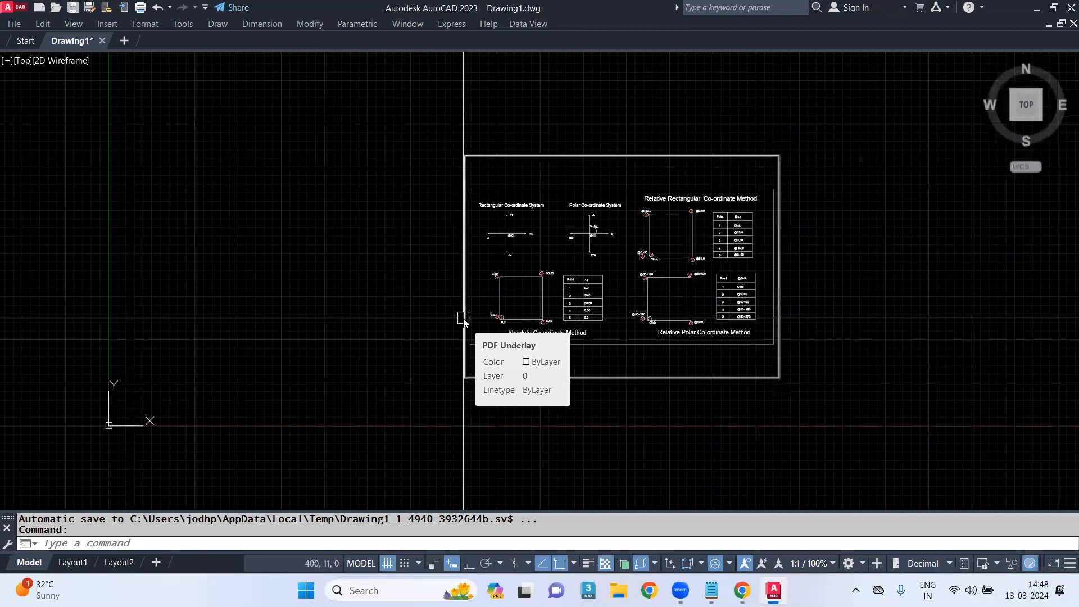
# Fit the whole drawing in view and place a point at the relative co-ordinates @0,0 using the decimal units
pyautogui.scroll(2, 464, 318)
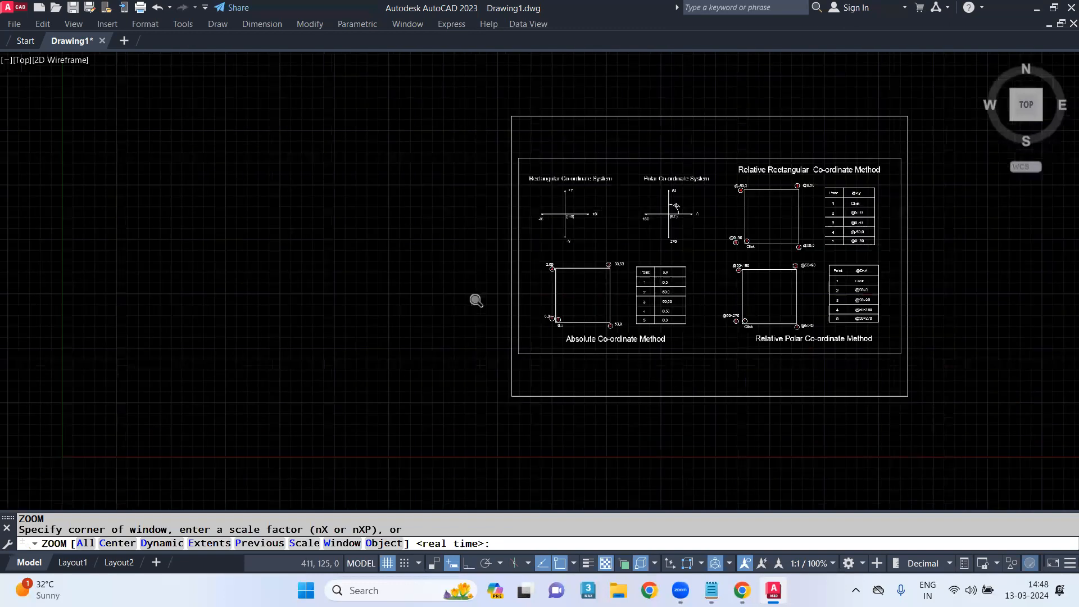
pyautogui.write('A')
pyautogui.press('Return')
pyautogui.write('point')
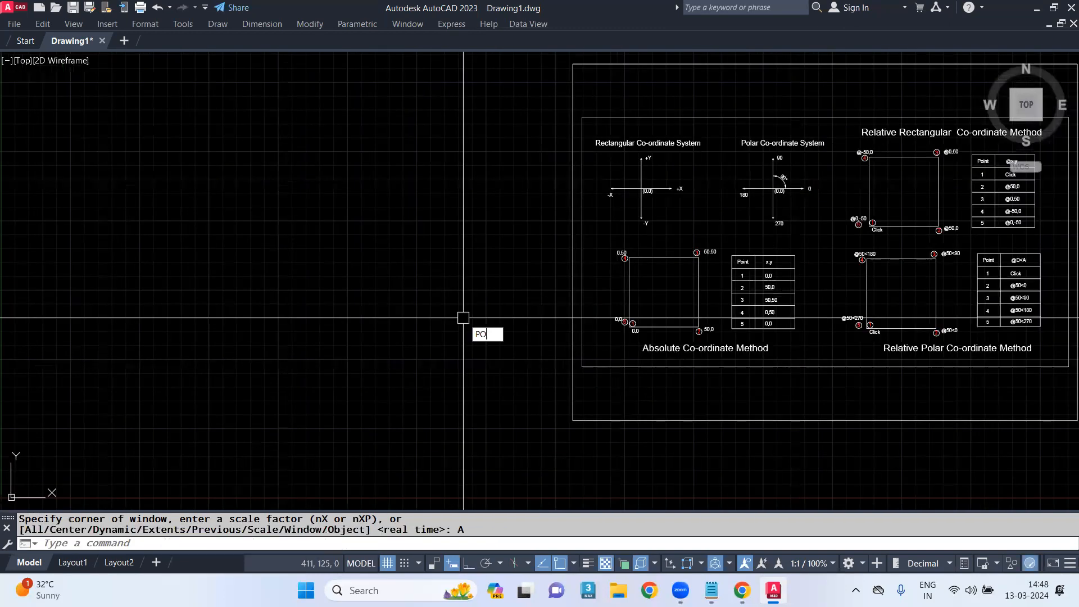
pyautogui.press('Return')
pyautogui.write('@')
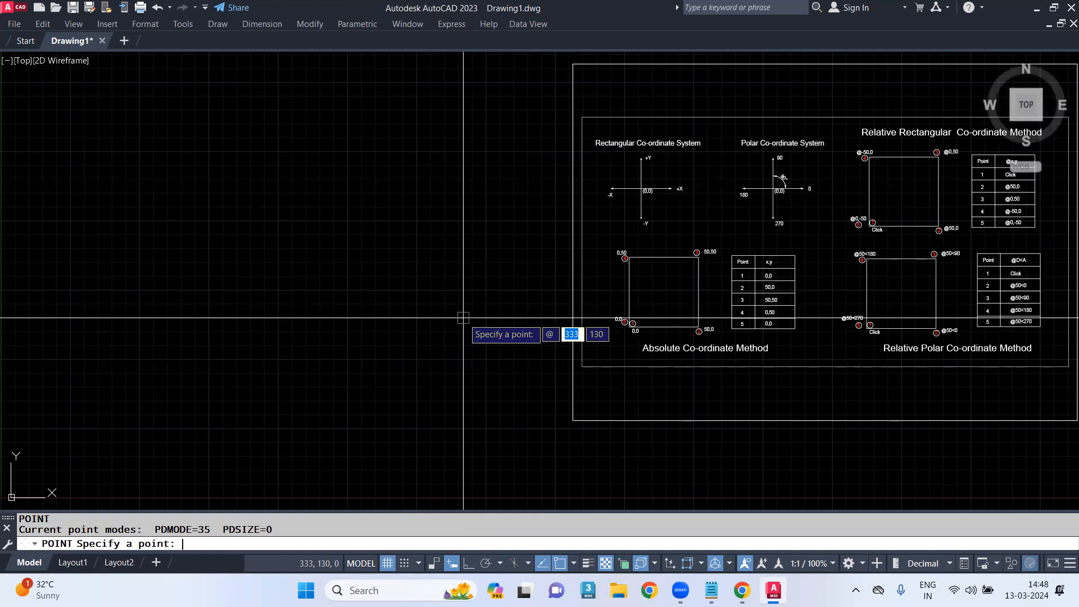
pyautogui.write('0,0')
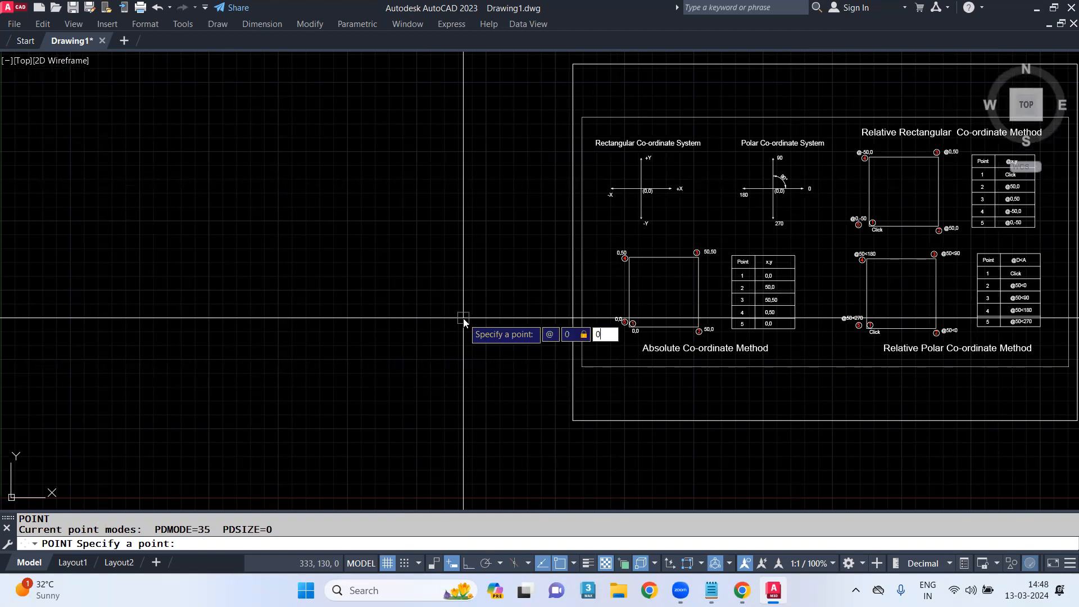
pyautogui.press('Return')
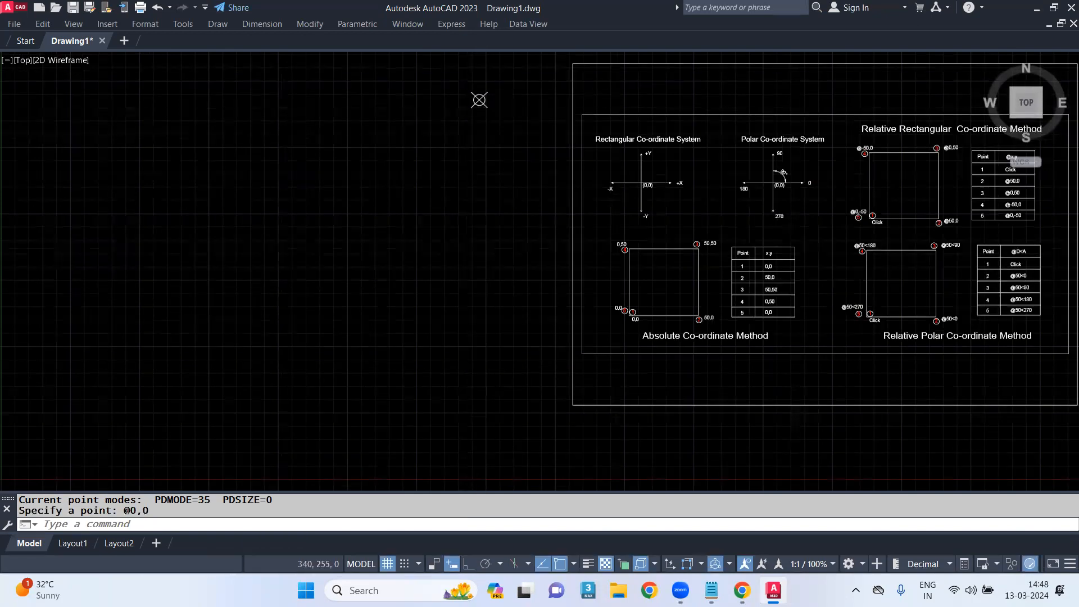
# Erase the point beside the PDF sheet and fit the whole drawing in view
pyautogui.scroll(-2, 478, 100)
pyautogui.click(489, 96)
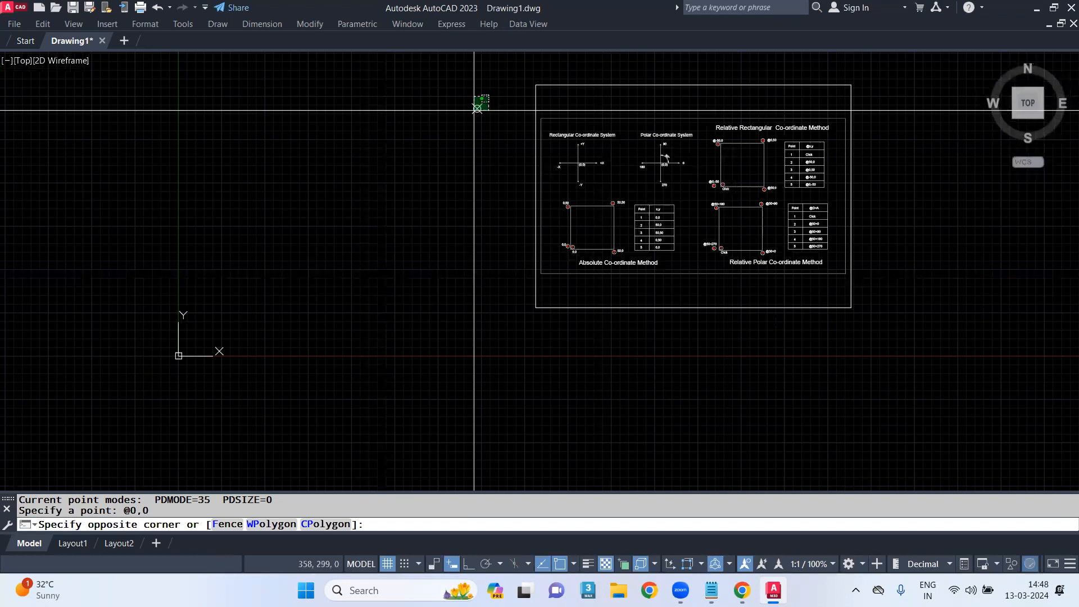
pyautogui.click(449, 135)
pyautogui.write('z')
pyautogui.press('Return')
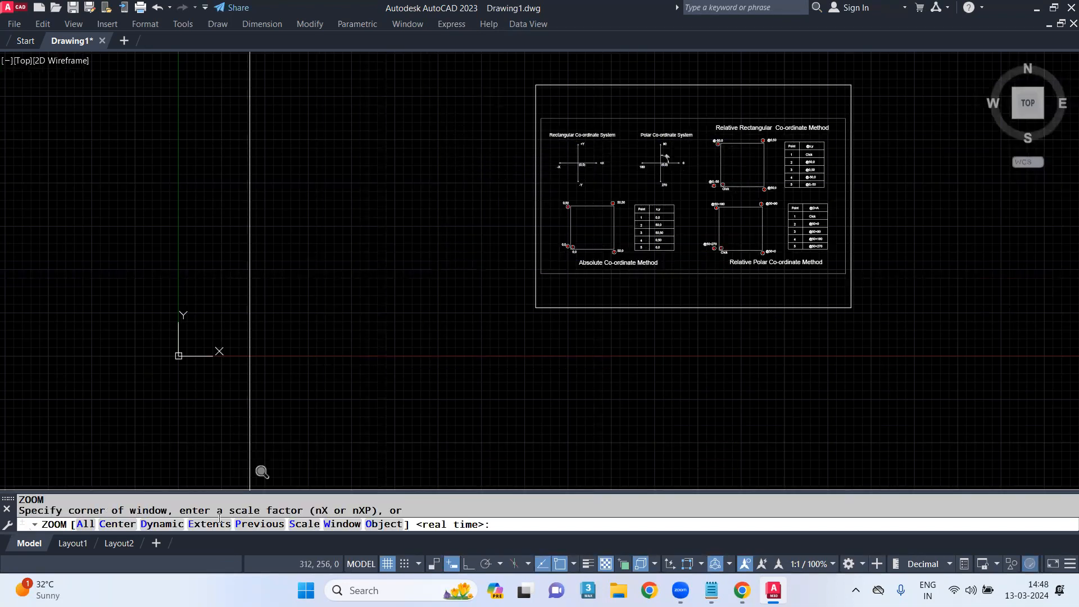
pyautogui.click(82, 525)
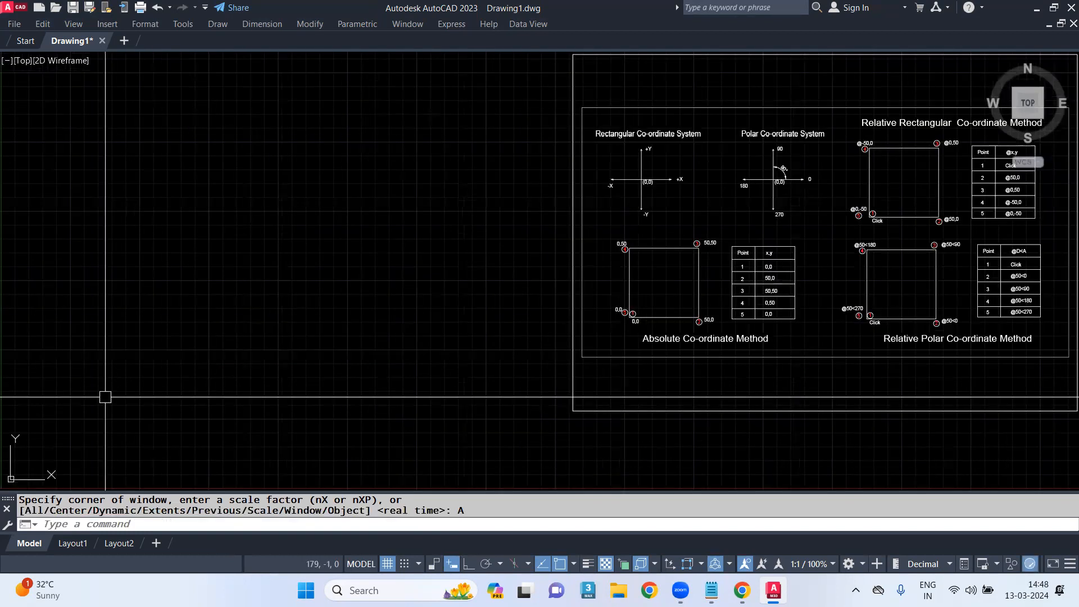
pyautogui.scroll(-4, 265, 229)
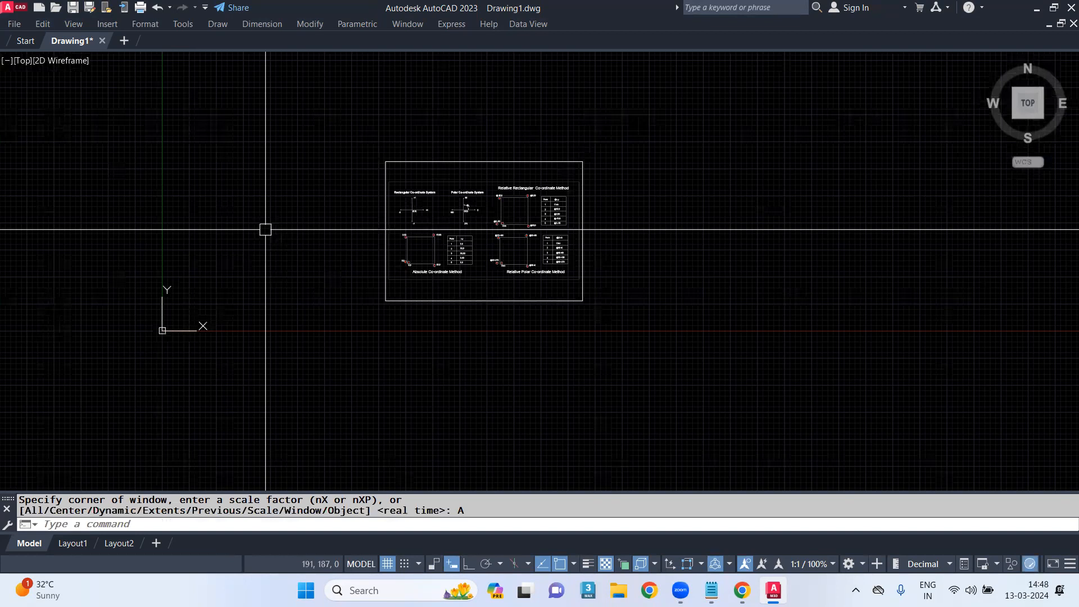
# Create a new drawing from the acad template and fit its whole area in view
pyautogui.hotkey('ctrl', 'n')
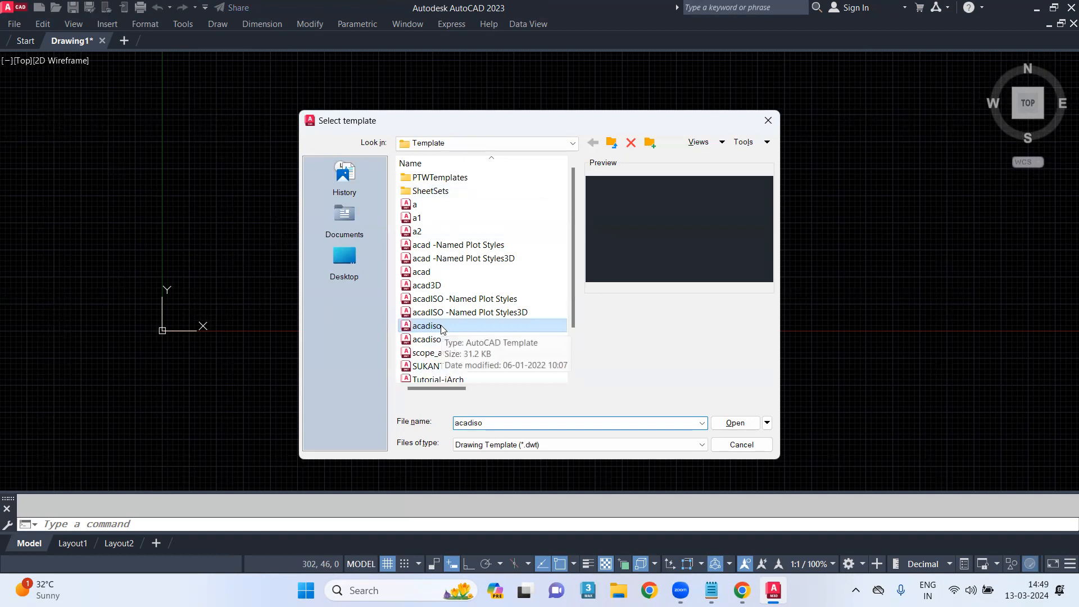
pyautogui.click(430, 274)
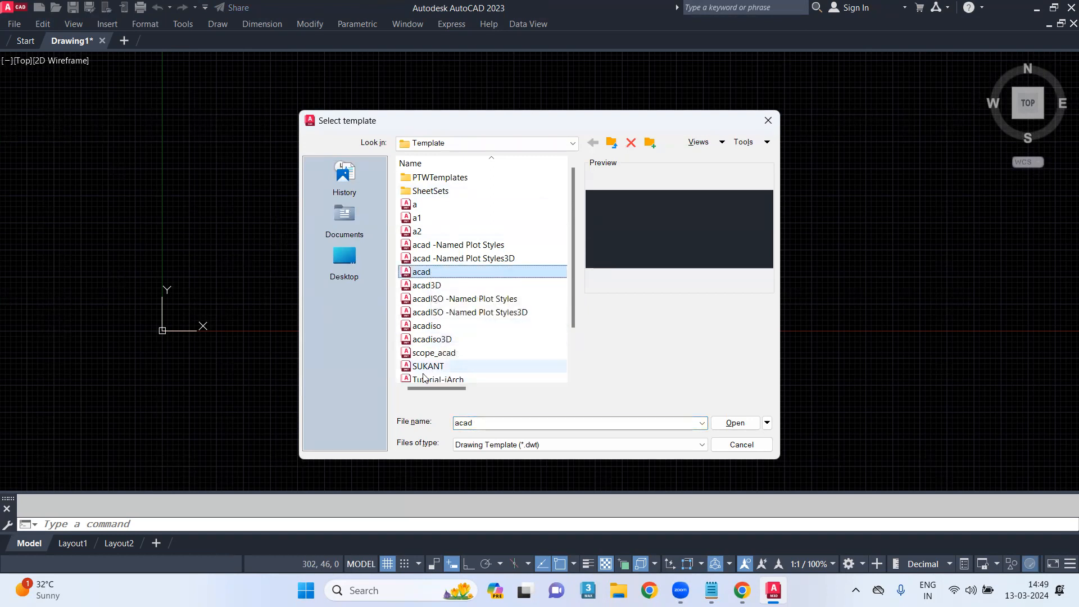
pyautogui.click(736, 422)
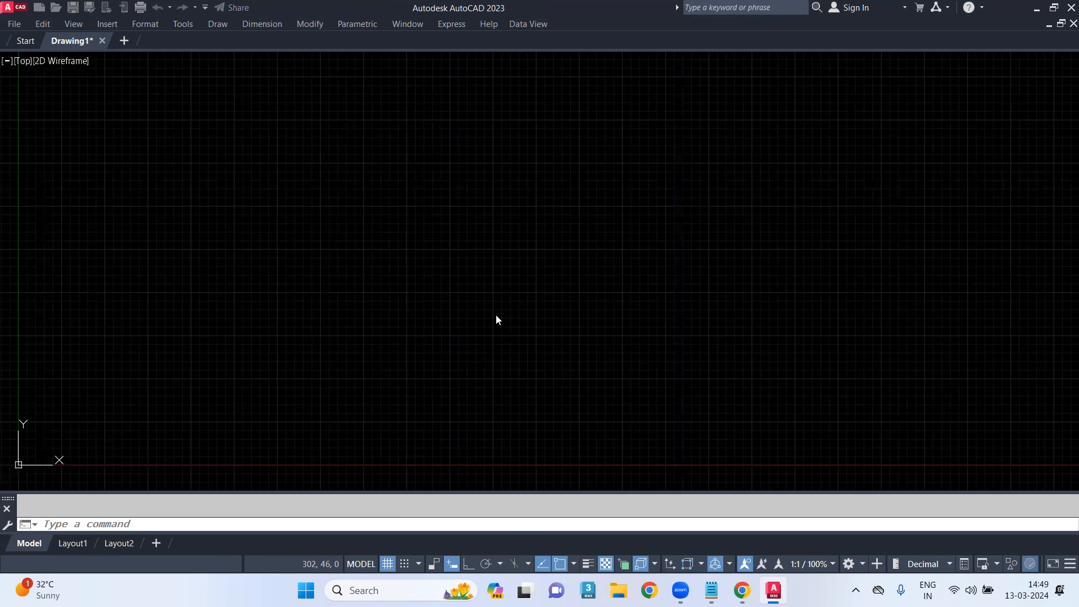
pyautogui.write('Z')
pyautogui.press('Return')
pyautogui.write('A')
pyautogui.press('Return')
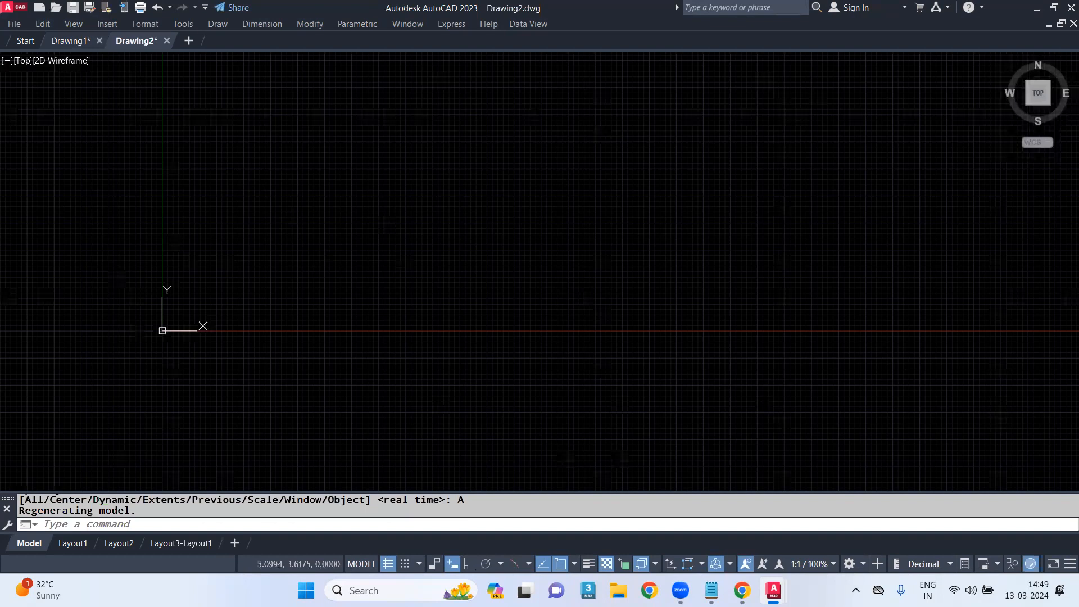
# Switch back to Drawing1 and undo its last erase to bring back the PDF sheet
pyautogui.hotkey('ctrl', 'Tab')
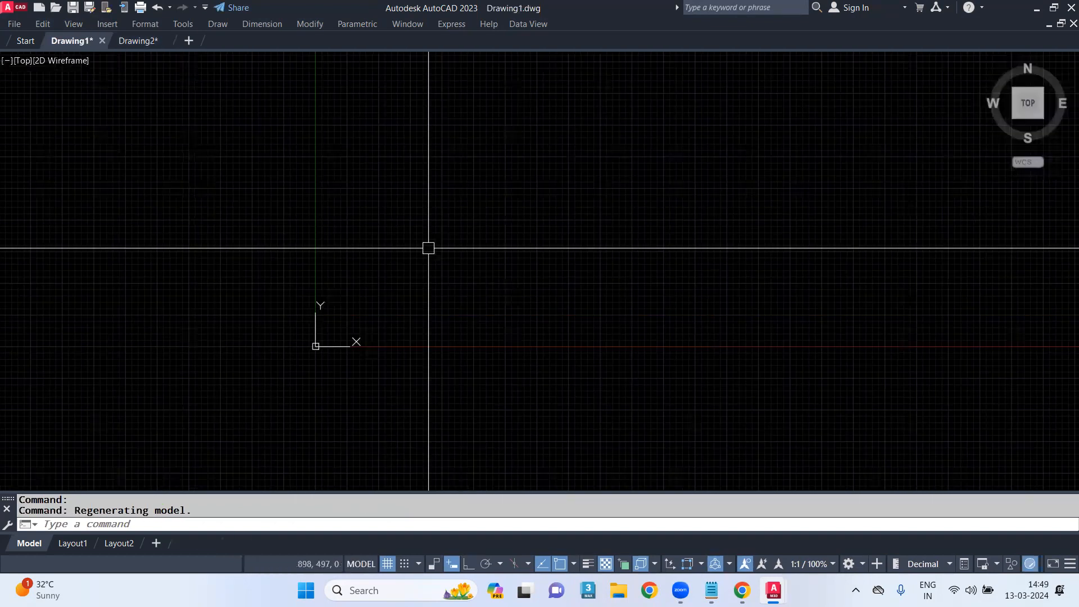
pyautogui.hotkey('ctrl', 'z')
pyautogui.hotkey('ctrl', 'z')
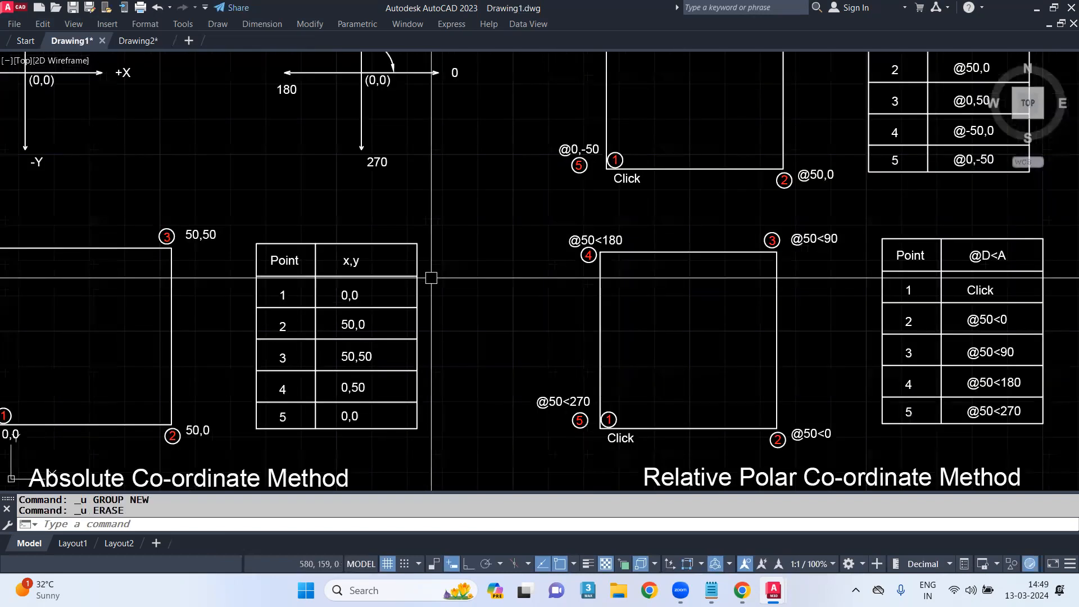
# Place a point at the relative co-ordinates @0,0 in Drawing2
pyautogui.click(146, 39)
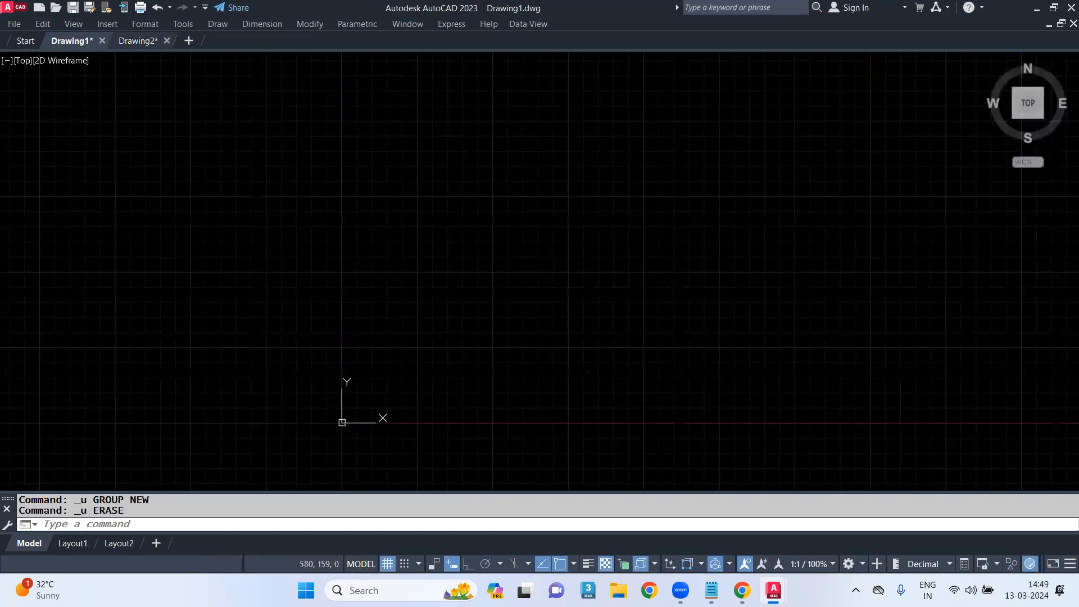
pyautogui.write('PO')
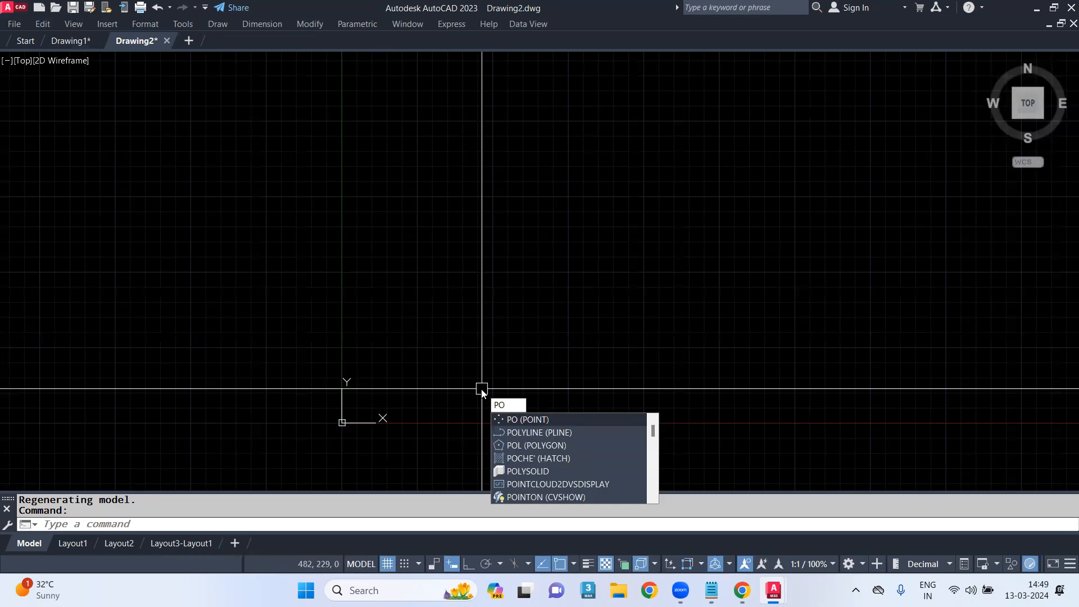
pyautogui.press('Return')
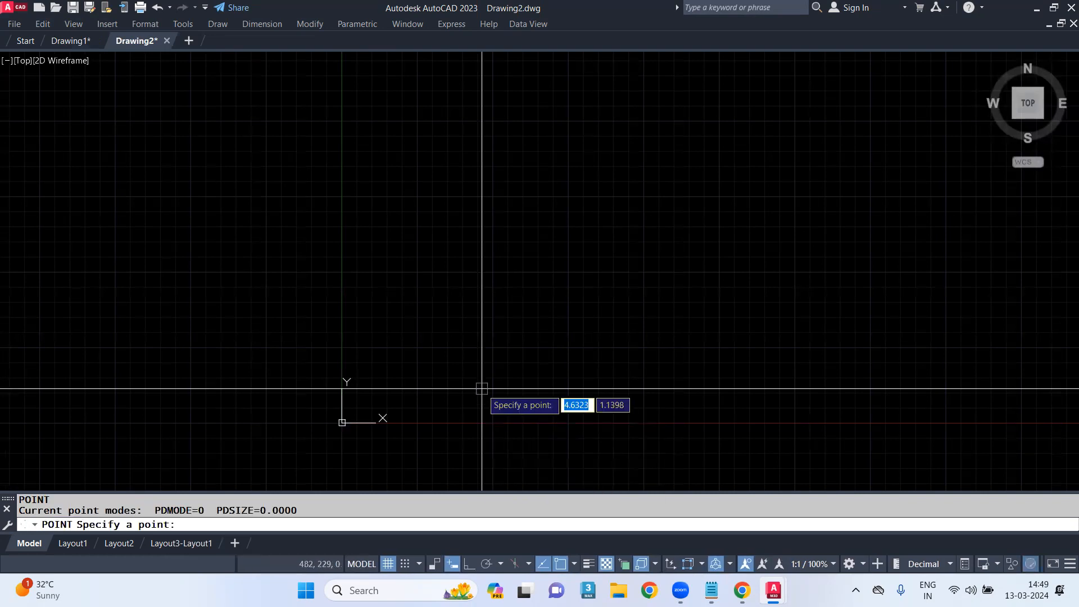
pyautogui.write('@0')
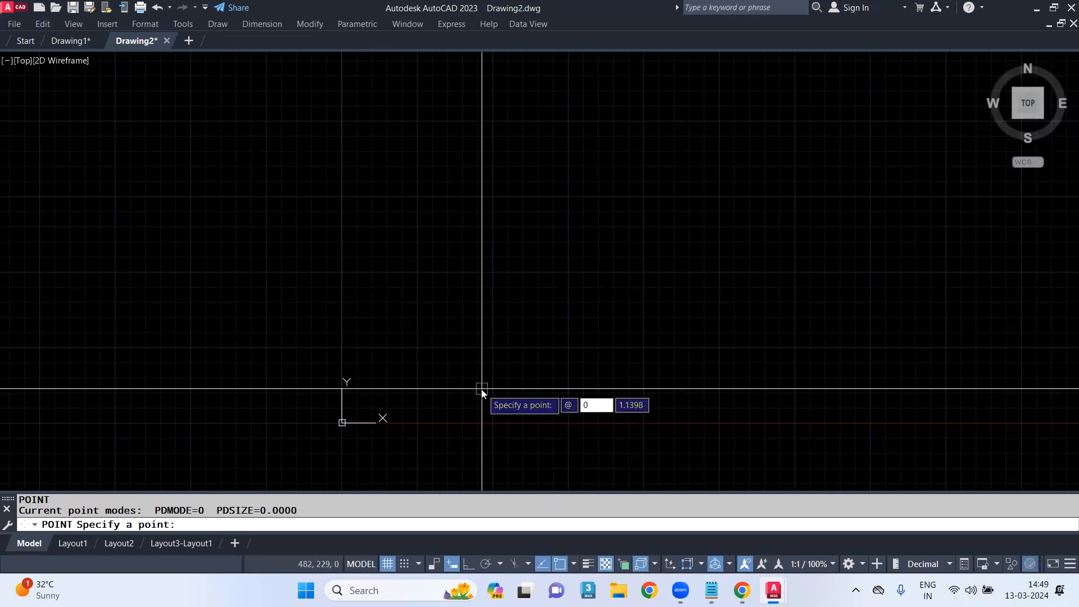
pyautogui.press('Tab')
pyautogui.write('0')
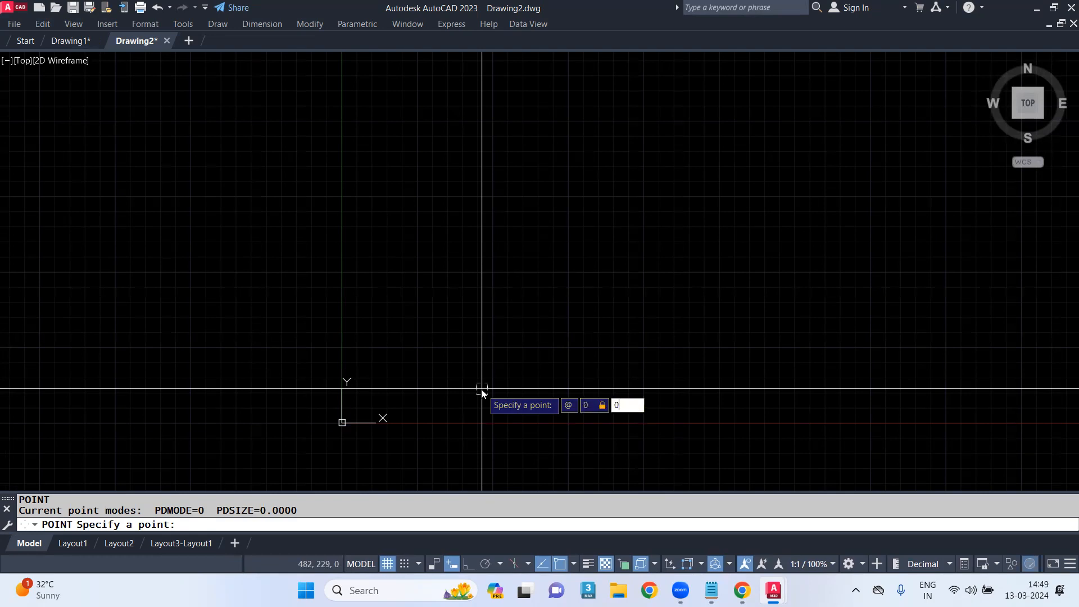
pyautogui.press('Return')
# Give points a crossed-circle style to locate the new point near the origin, and return to Drawing1
pyautogui.scroll(-2, 515, 356)
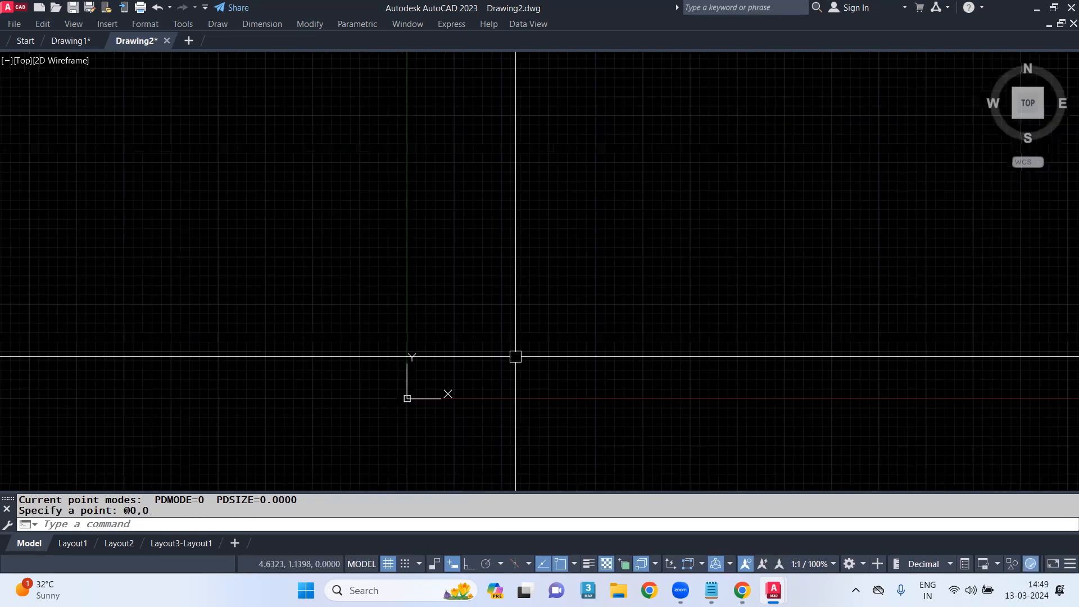
pyautogui.scroll(-3, 515, 357)
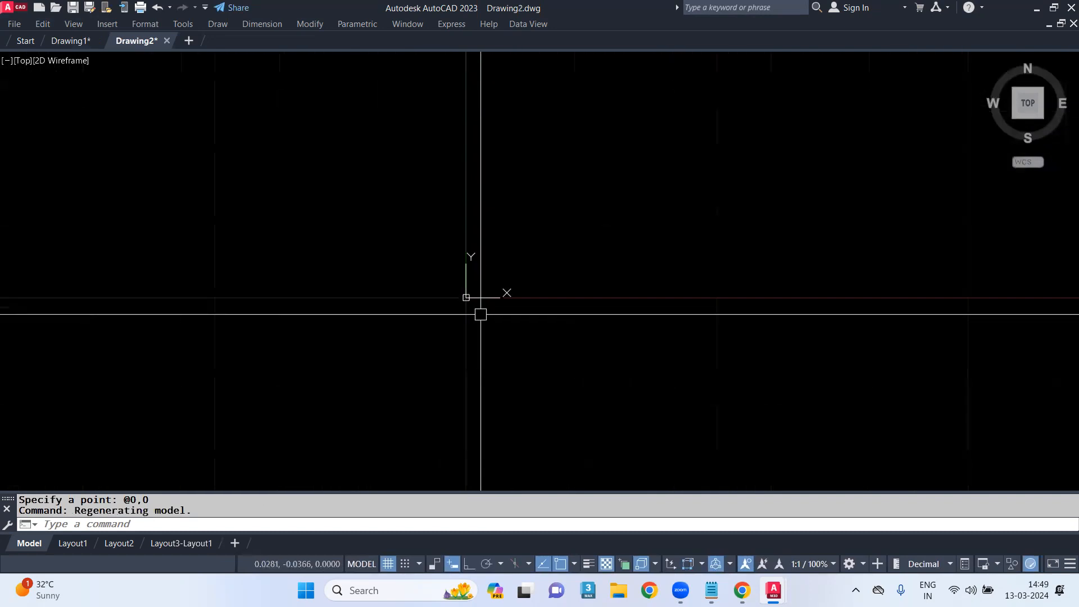
pyautogui.scroll(-15, 484, 285)
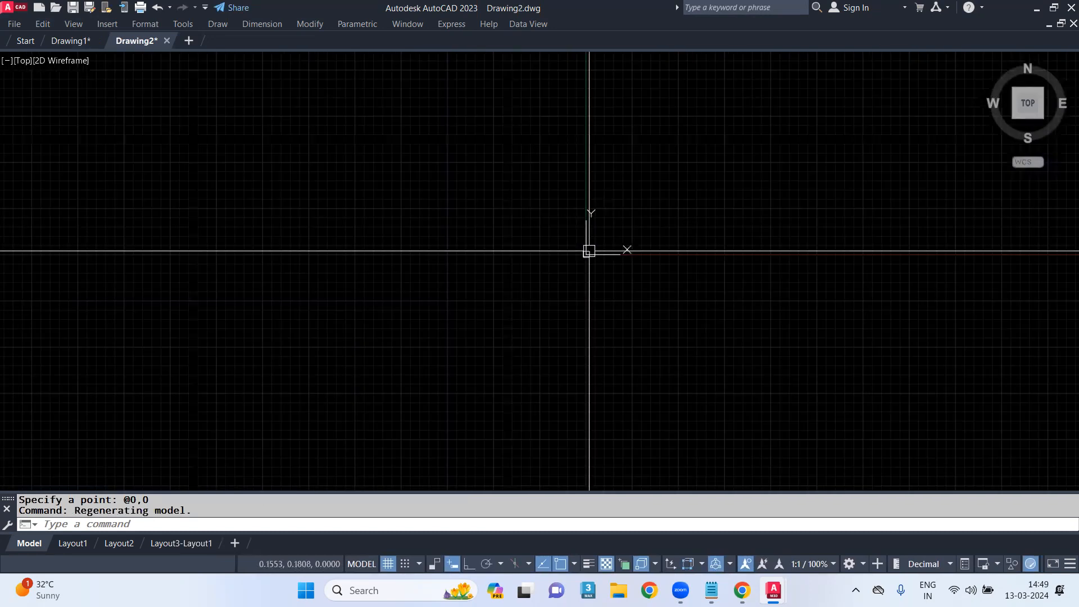
pyautogui.scroll(-10, 589, 251)
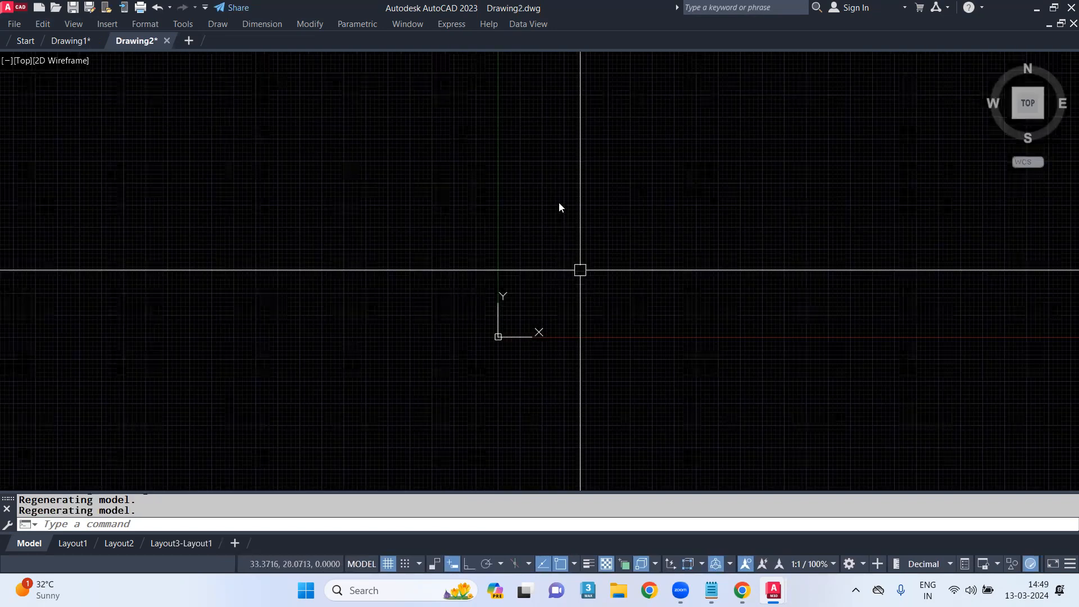
pyautogui.scroll(3, 497, 336)
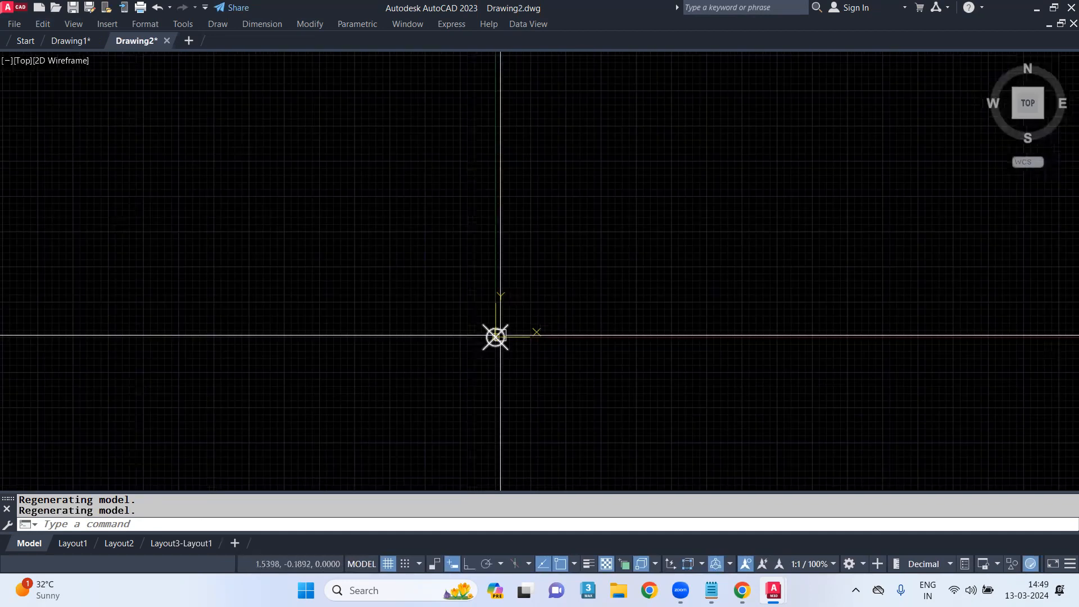
pyautogui.scroll(5, 497, 336)
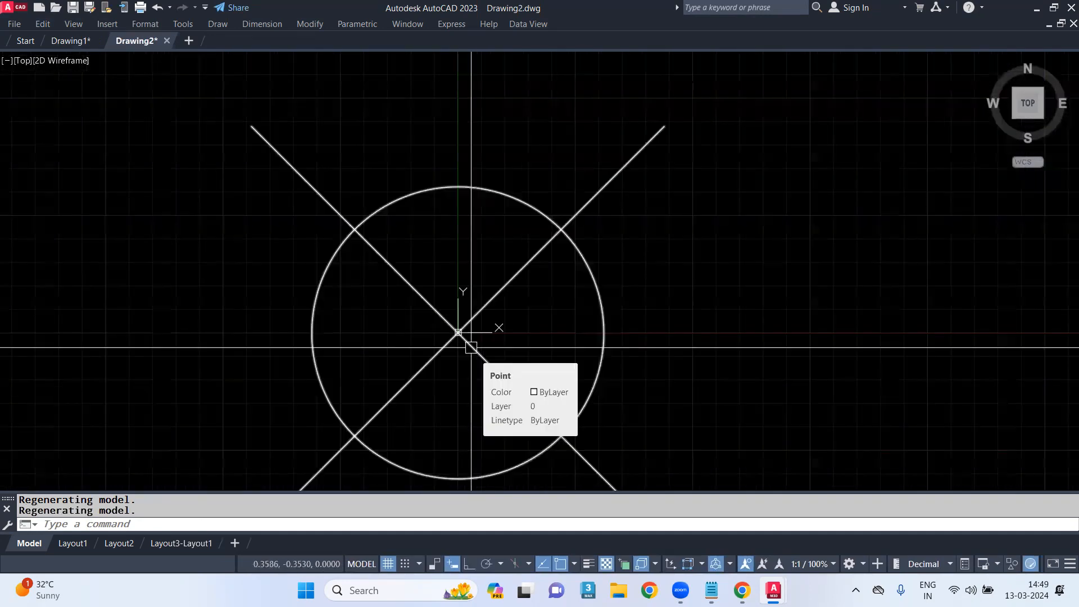
pyautogui.click(68, 41)
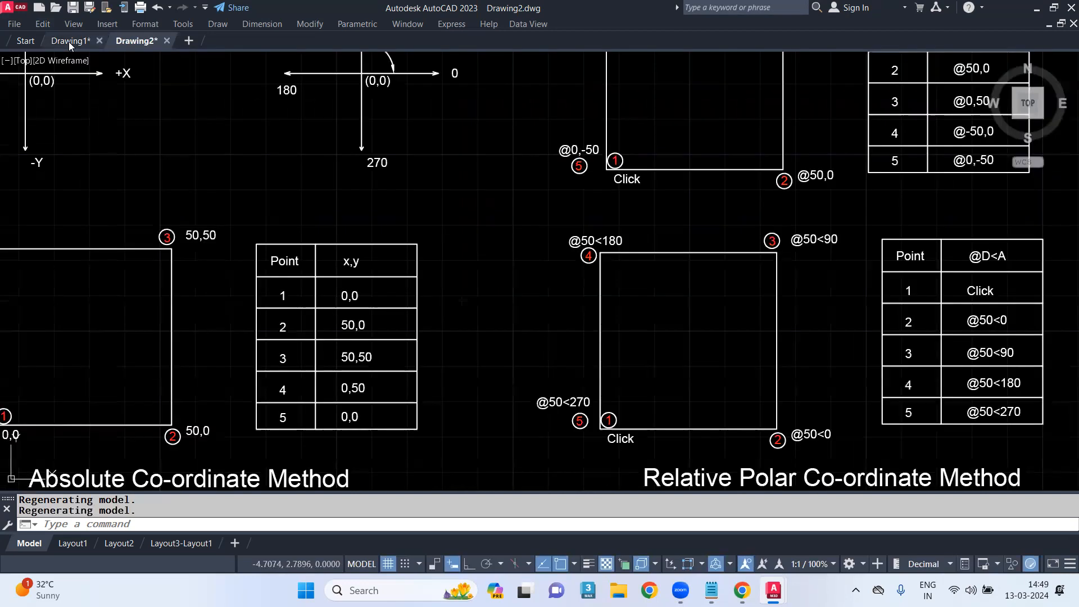
# Place a point at the absolute co-ordinates 0,0 in Drawing1 and check it at the origin
pyautogui.scroll(-2, 182, 226)
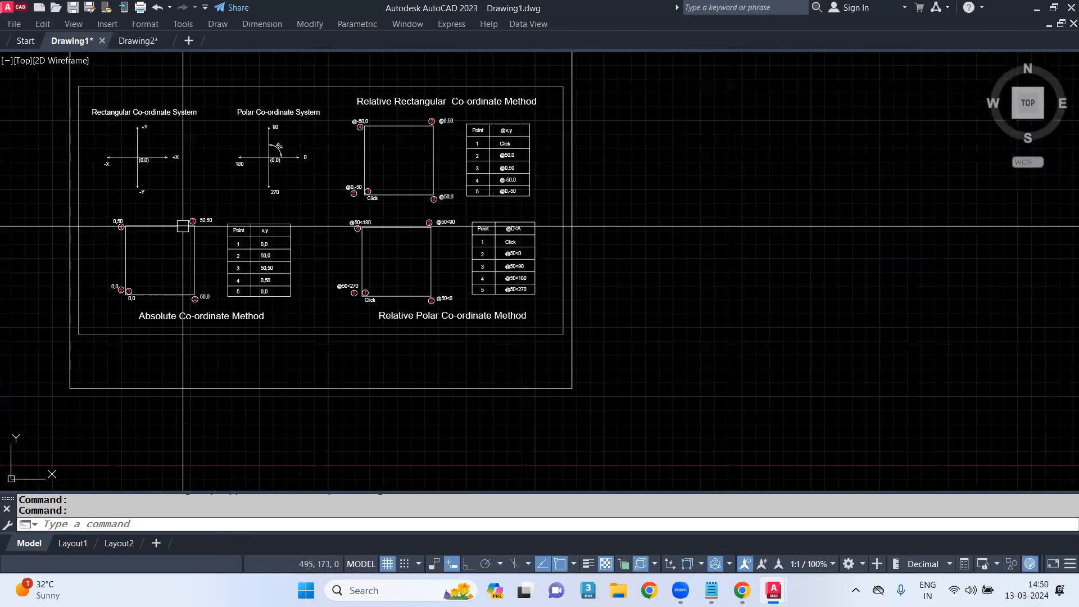
pyautogui.scroll(-2, 183, 226)
pyautogui.moveTo(183, 226)
pyautogui.mouseDown(button='middle')
pyautogui.moveTo(169, 348)
pyautogui.moveTo(100, 352)
pyautogui.mouseUp(button='middle')
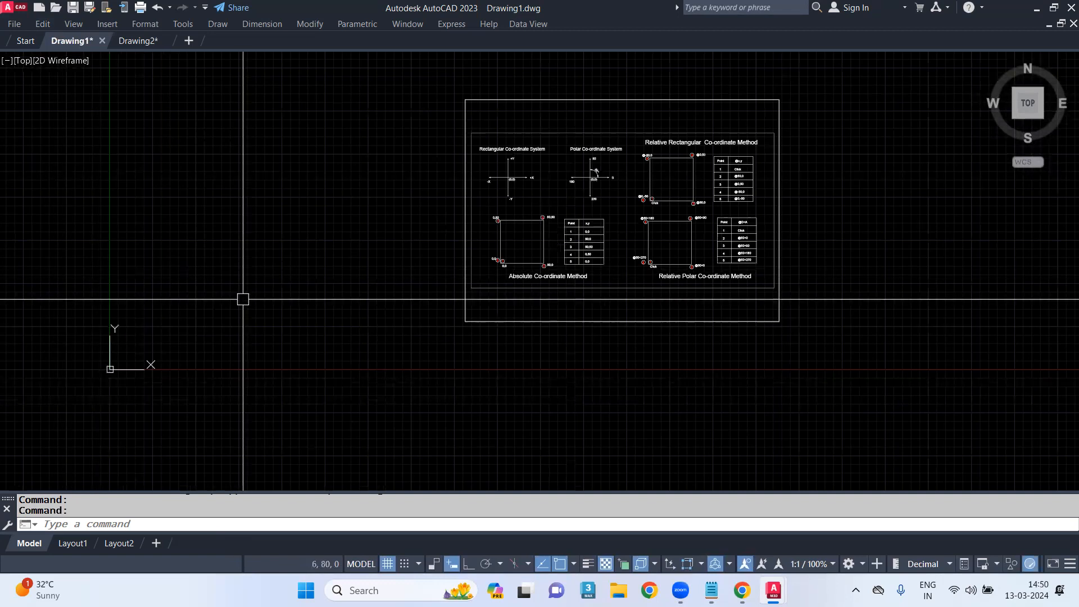
pyautogui.write('po')
pyautogui.press('Return')
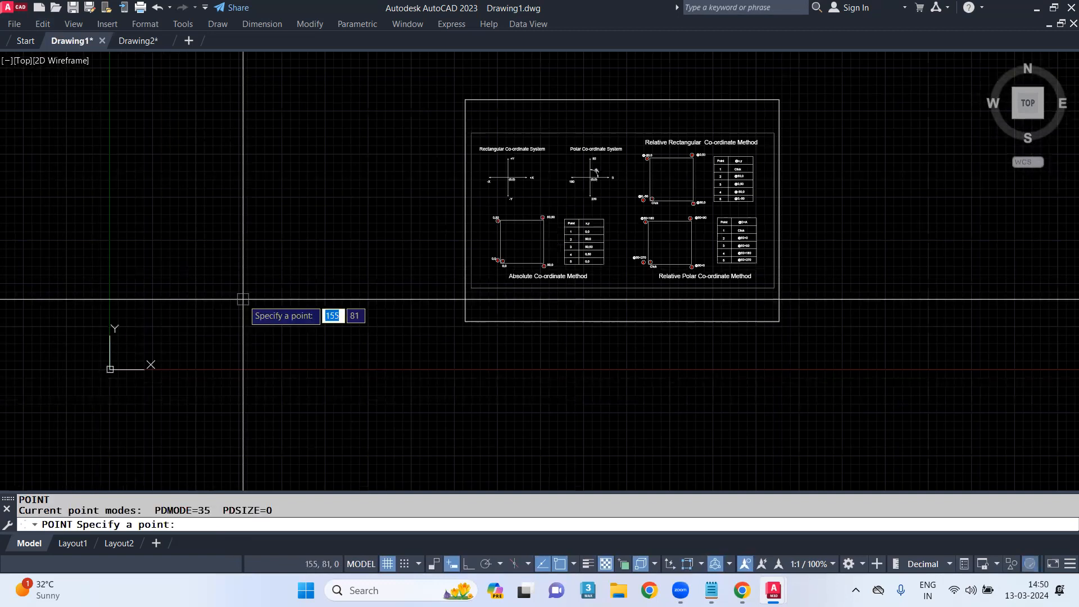
pyautogui.write('0,0')
pyautogui.press('Return')
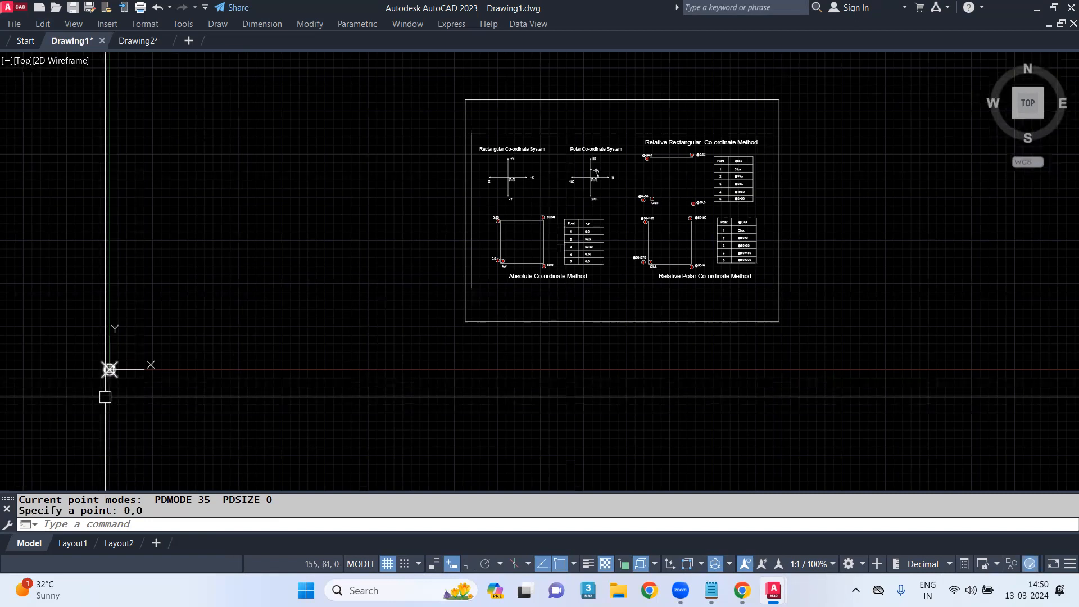
pyautogui.scroll(2, 106, 370)
pyautogui.scroll(3, 105, 369)
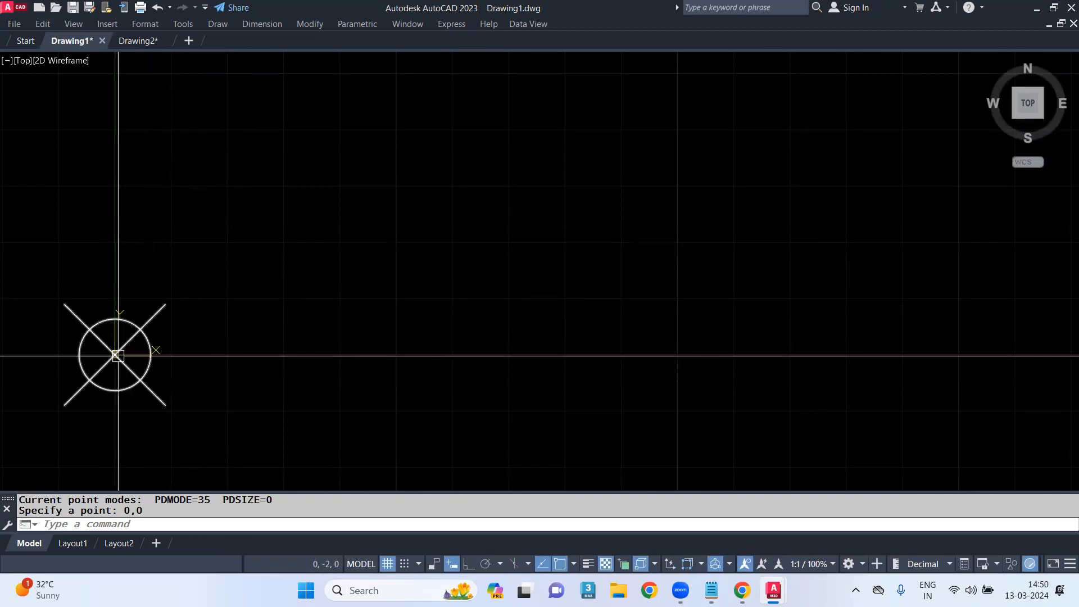
pyautogui.scroll(-3, 183, 299)
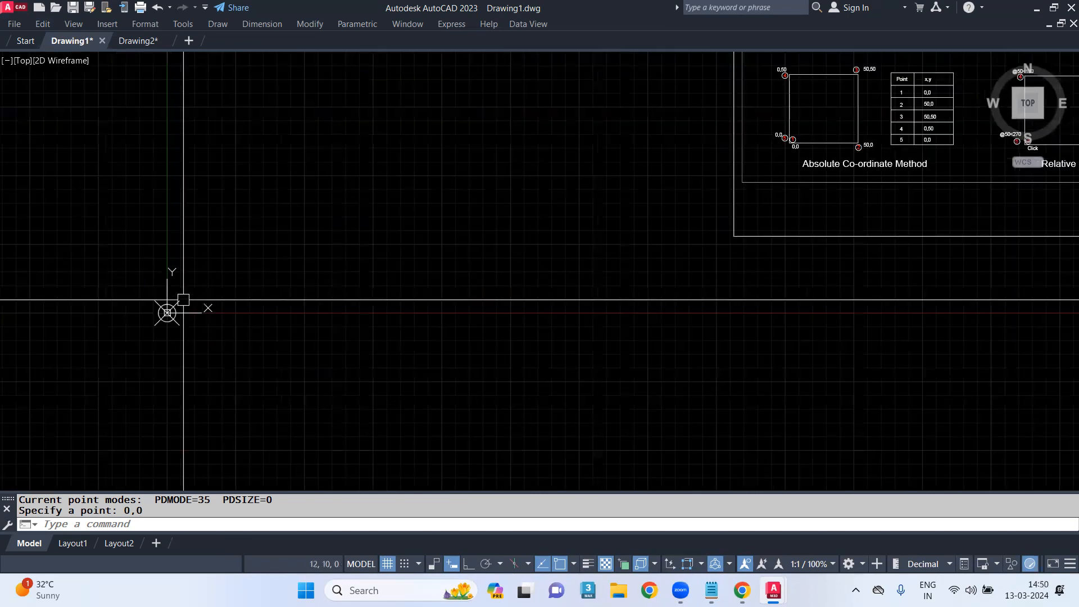
pyautogui.scroll(-3, 183, 299)
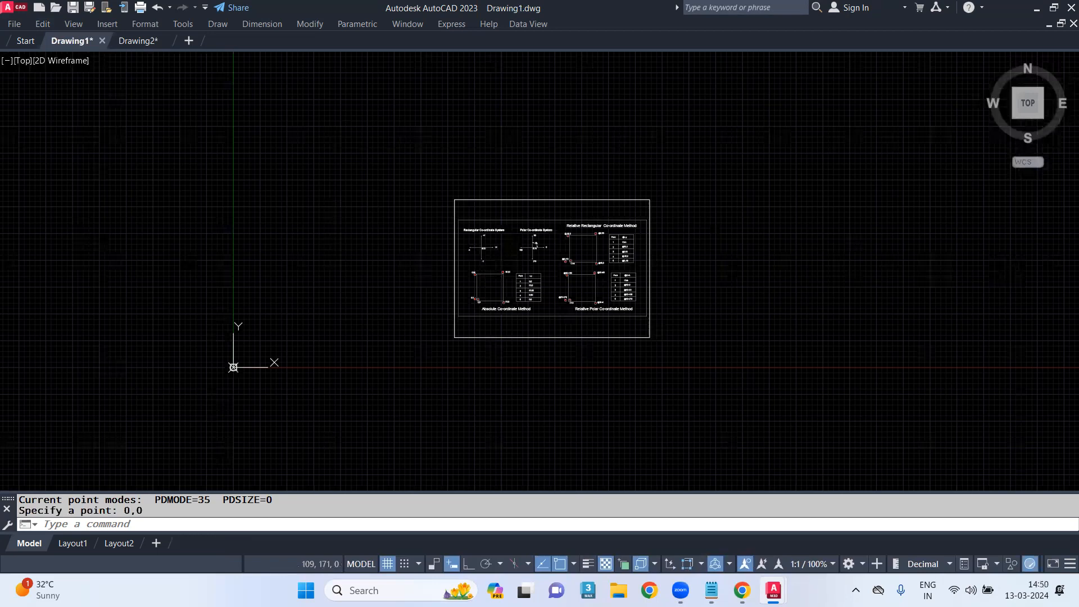
# Consult the Absolute Co-ordinate Method table and place the second point at 50,0
pyautogui.scroll(10, 517, 288)
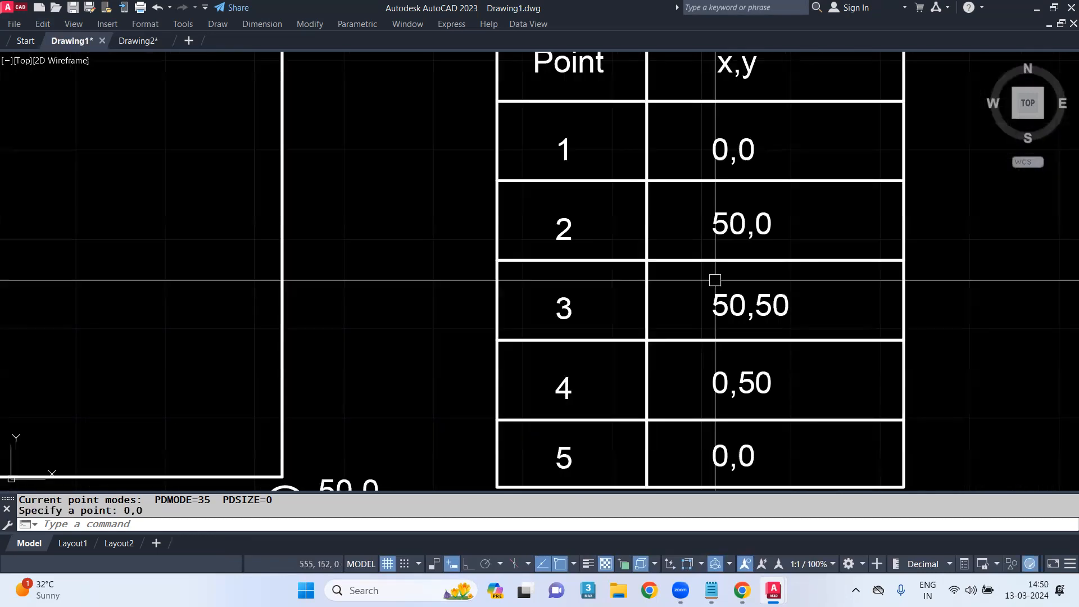
pyautogui.scroll(-5, 654, 293)
pyautogui.write('po')
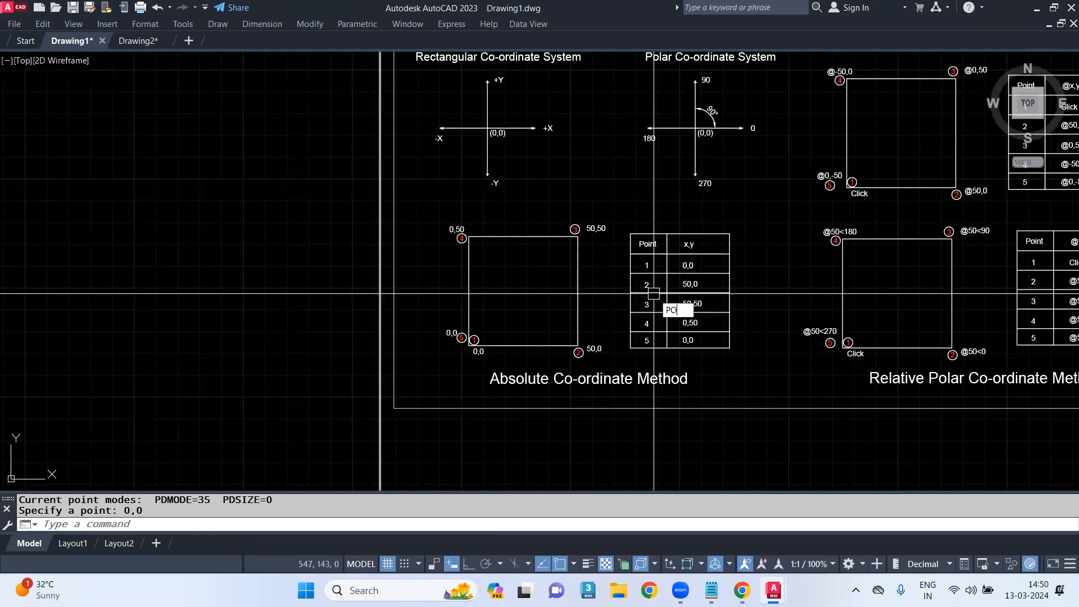
pyautogui.press('Return')
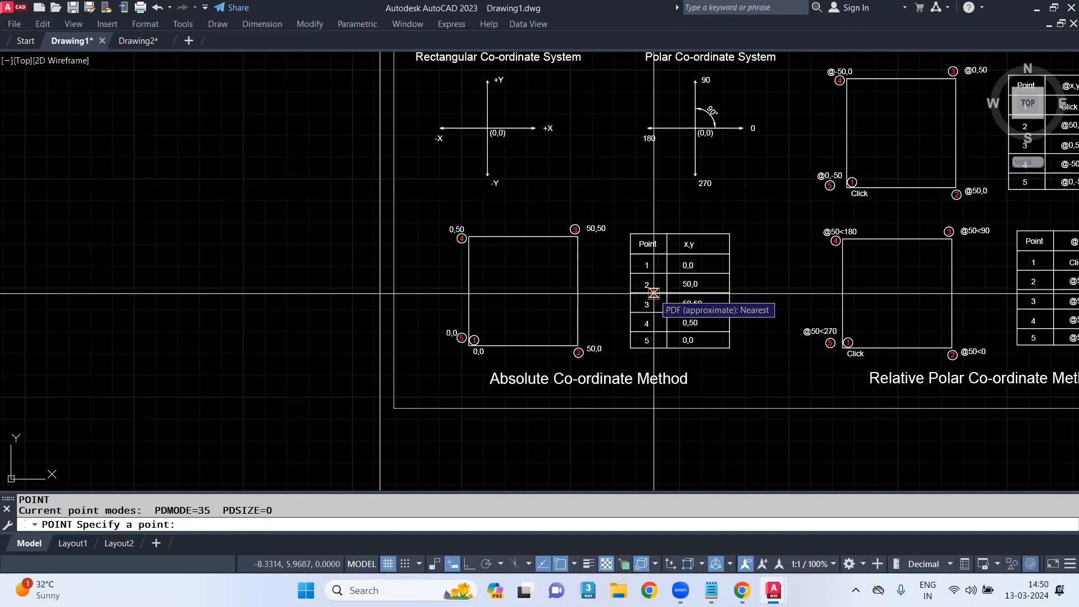
pyautogui.write('50')
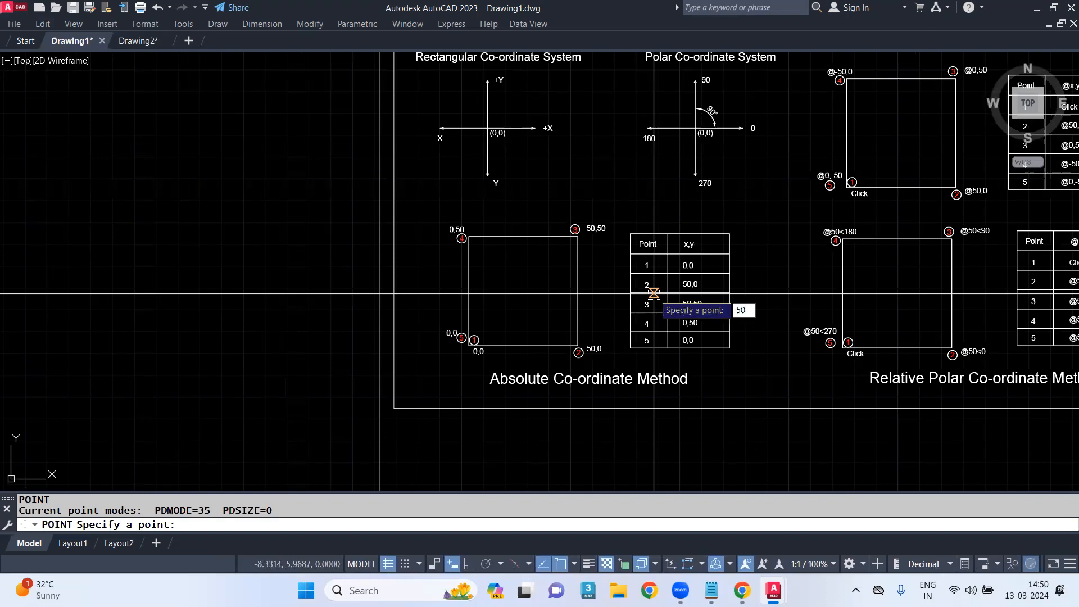
pyautogui.write(',')
pyautogui.write('0')
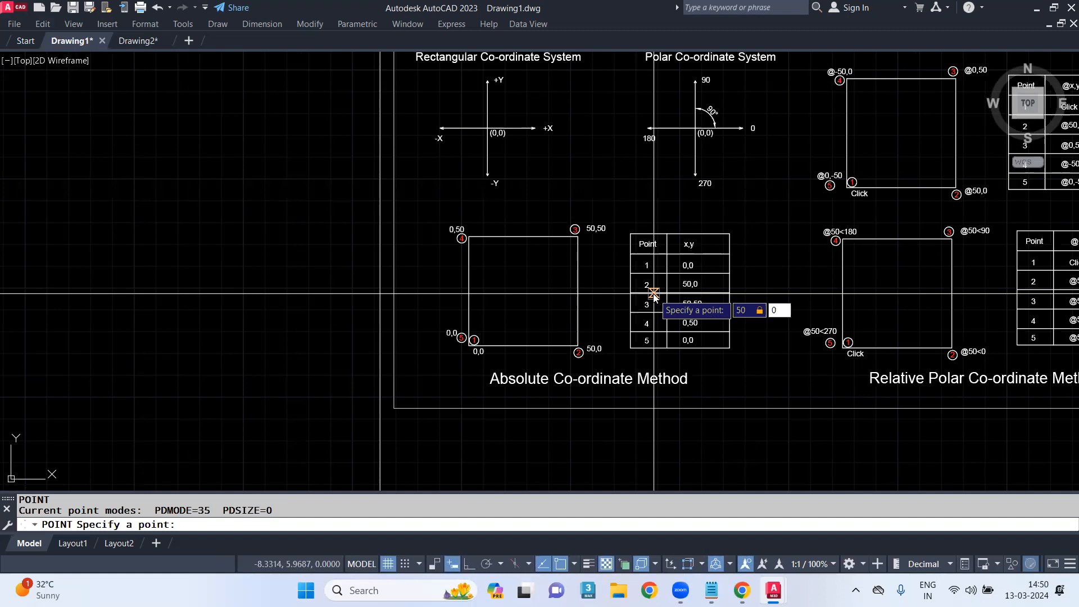
pyautogui.press('Return')
pyautogui.scroll(-4, 231, 327)
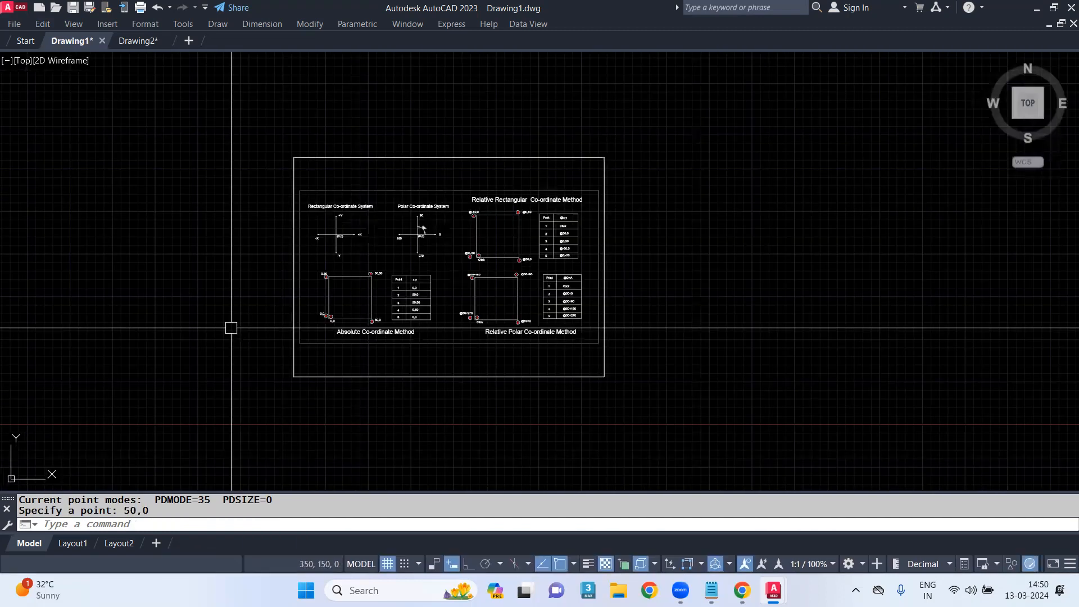
# Place the third point at the absolute co-ordinates 50,50
pyautogui.scroll(8, 157, 400)
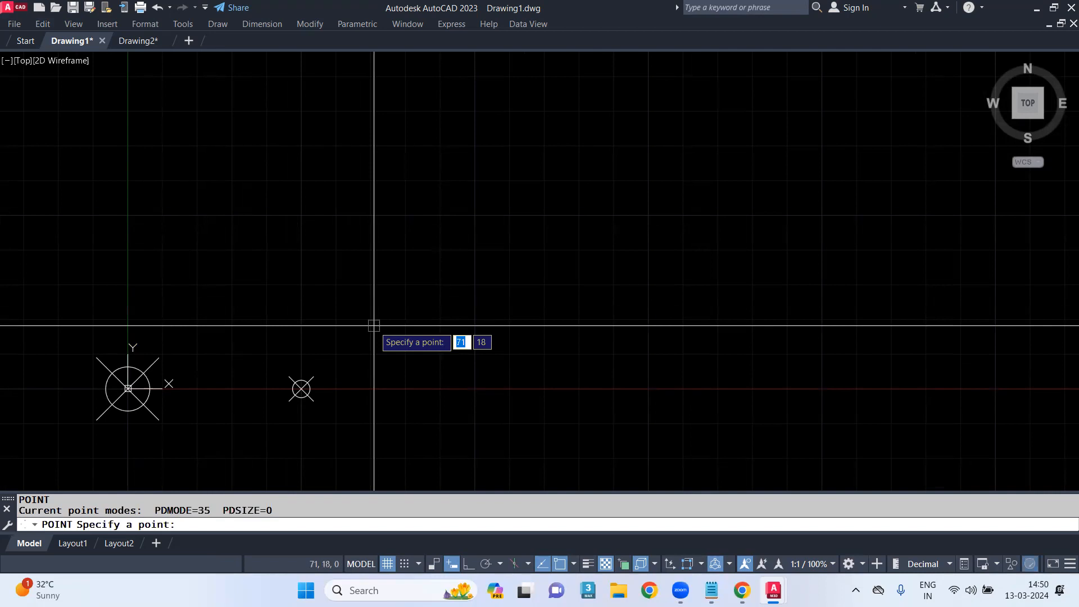
pyautogui.write('50')
pyautogui.press('Tab')
pyautogui.write('50')
pyautogui.press('Return')
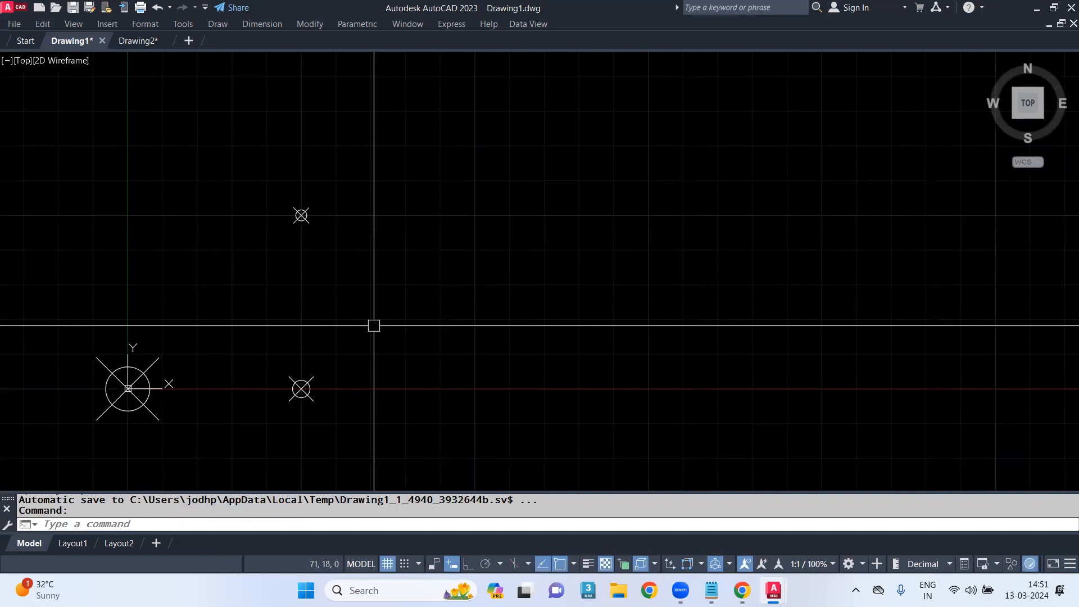
# Place the fourth point at the absolute co-ordinates 0,50
pyautogui.press('Return')
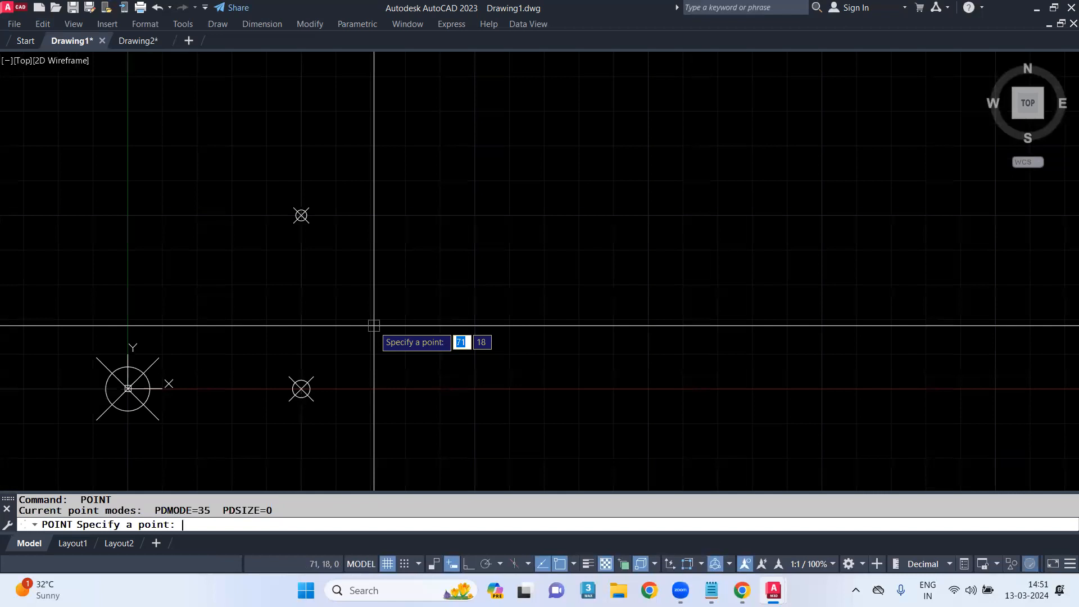
pyautogui.write('0')
pyautogui.press('Tab')
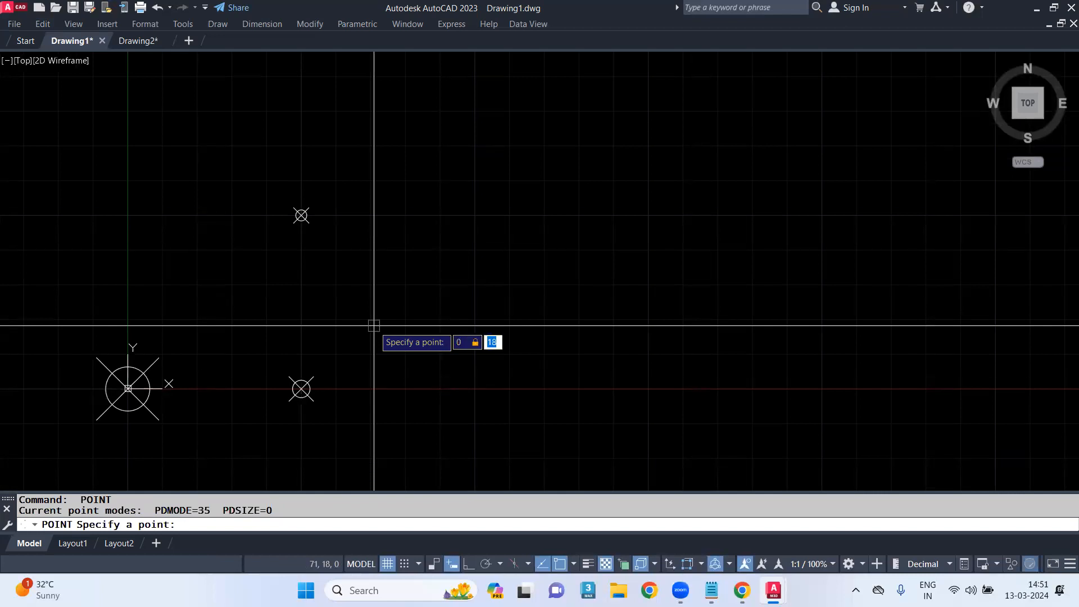
pyautogui.write('50')
pyautogui.press('Return')
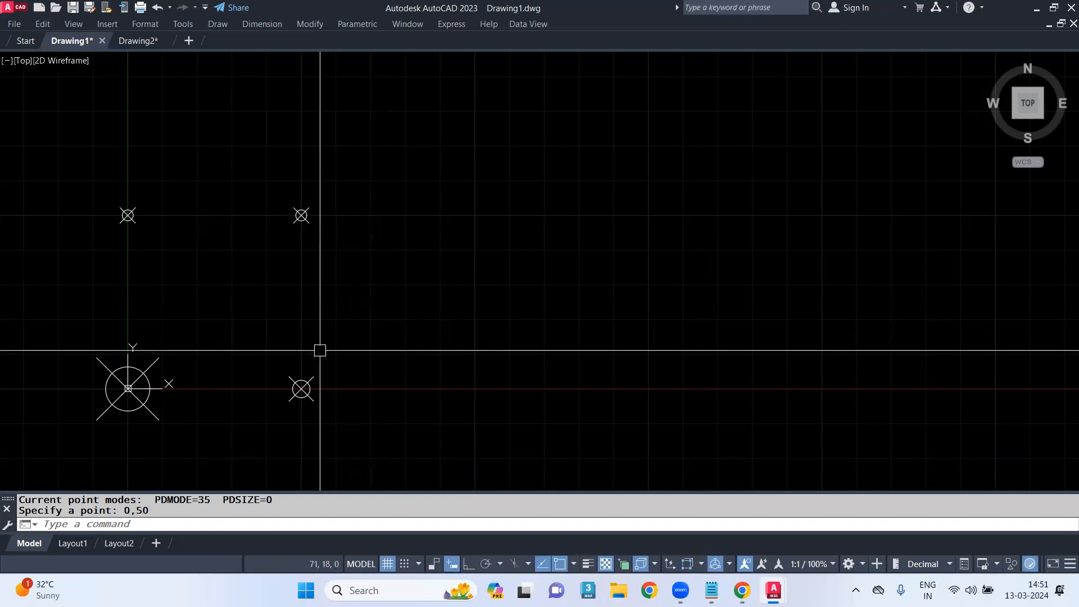
# Join the four points with lines into a closed 50 by 50 square starting at the origin, and regenerate the drawing
pyautogui.write('L')
pyautogui.press('Return')
pyautogui.click(127, 388)
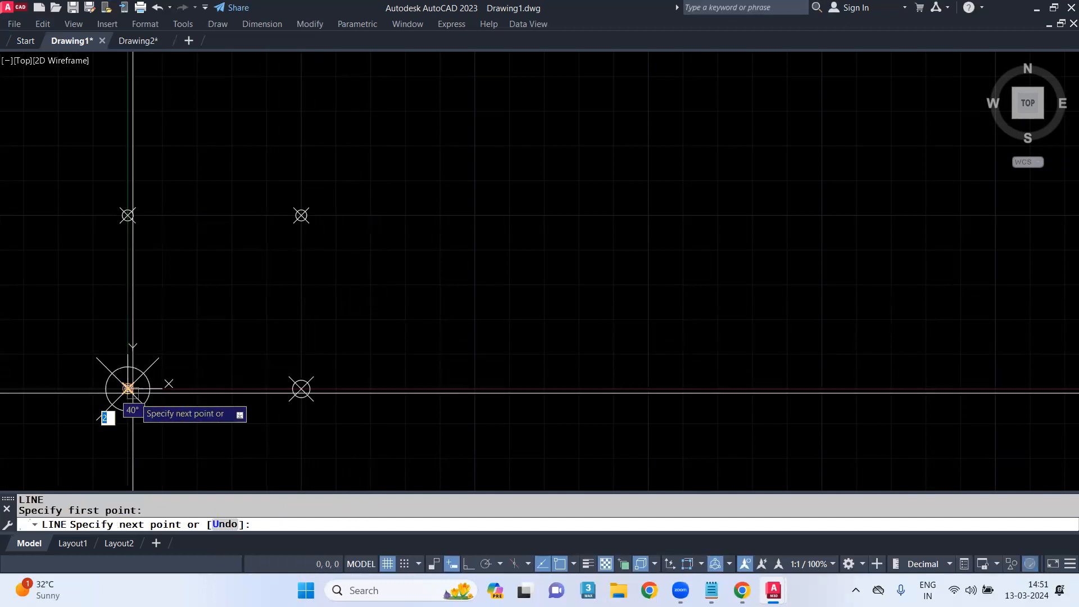
pyautogui.click(301, 388)
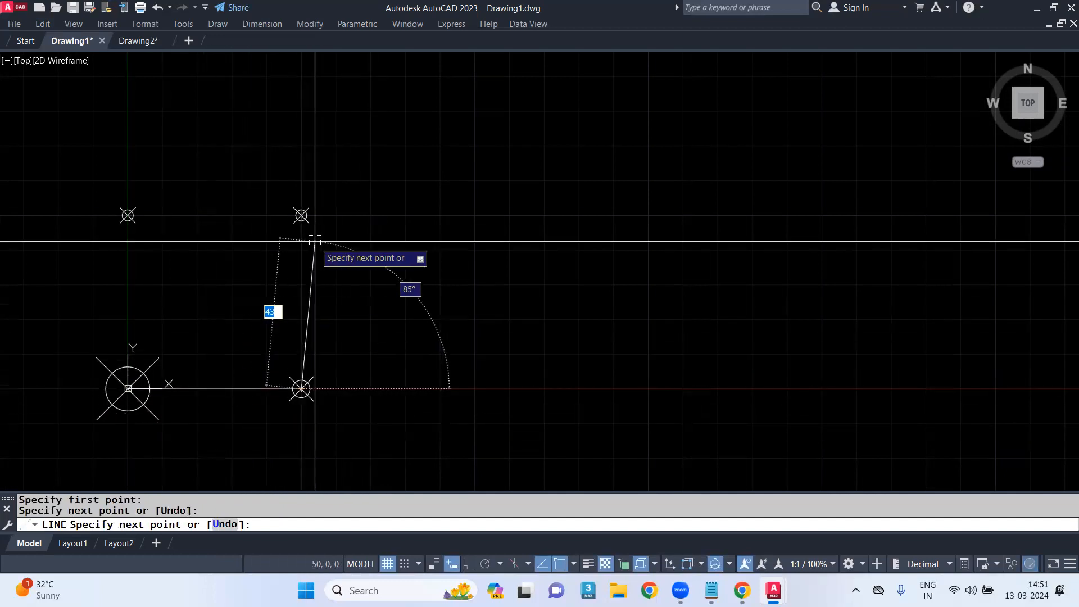
pyautogui.click(301, 215)
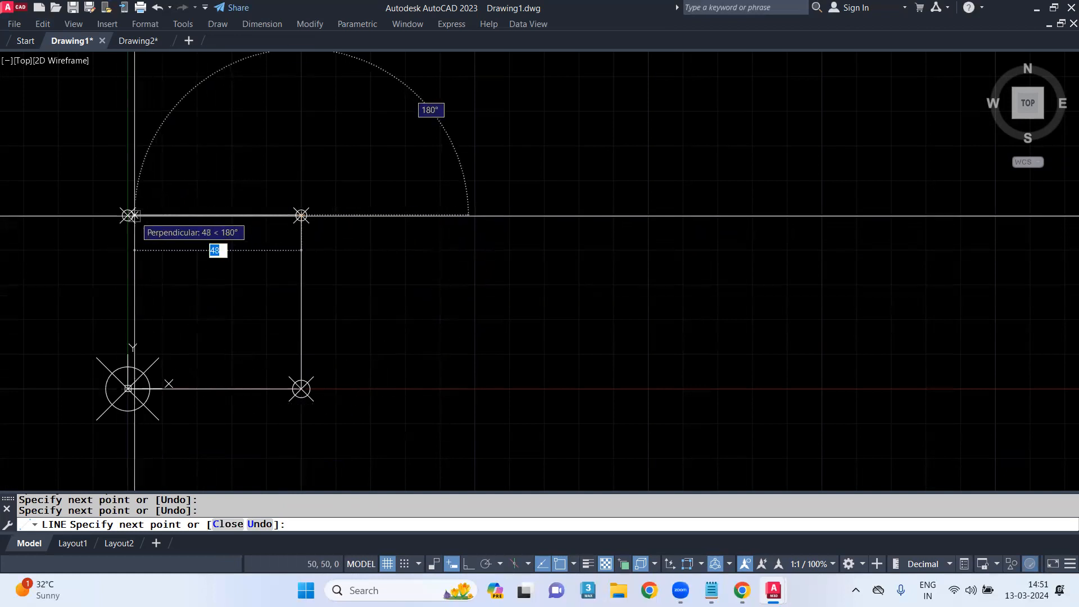
pyautogui.click(128, 216)
pyautogui.click(128, 388)
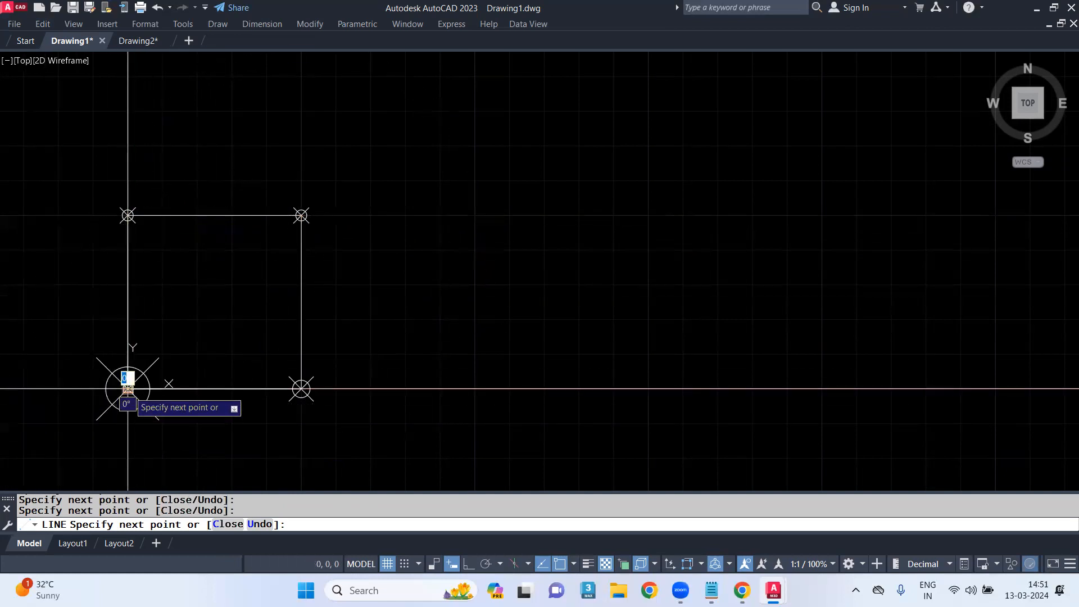
pyautogui.press('Return')
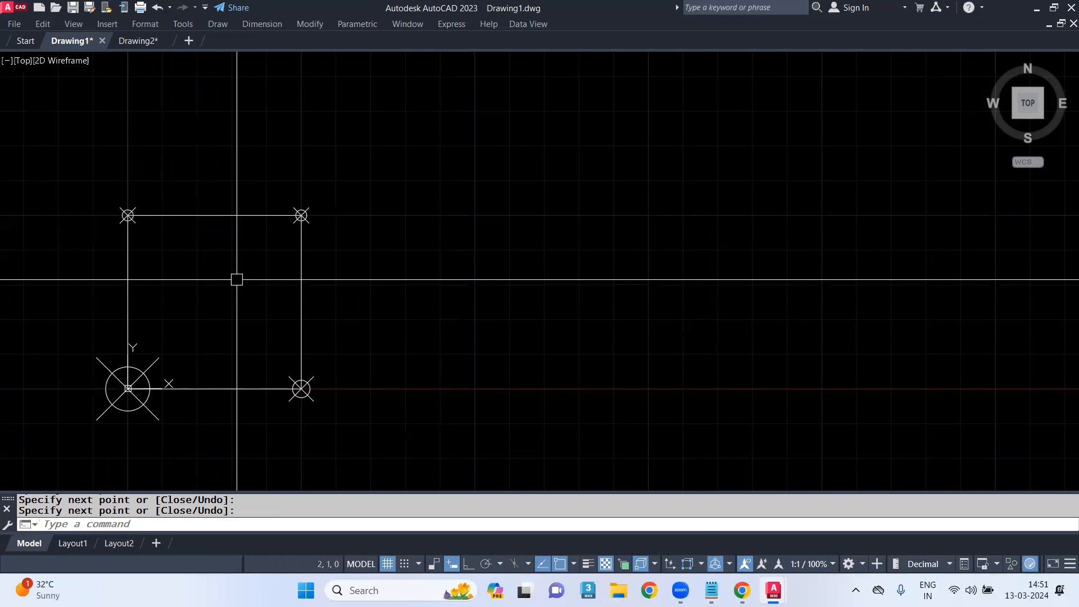
pyautogui.write('re')
pyautogui.press('Return')
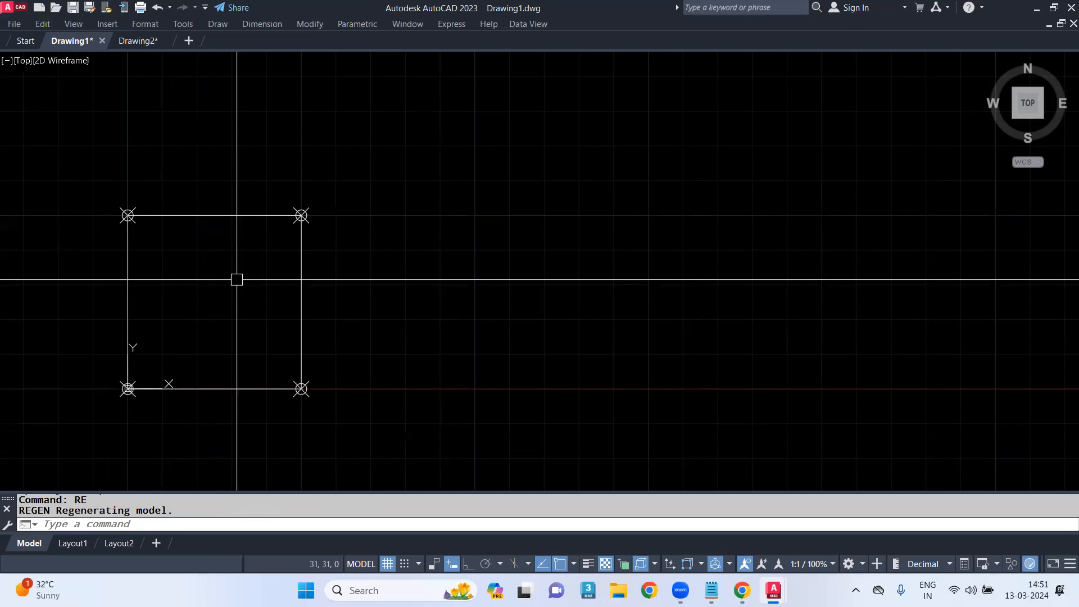
# Set the point style to the blank type so that the corner points are hidden
pyautogui.write('ptype')
pyautogui.press('Return')
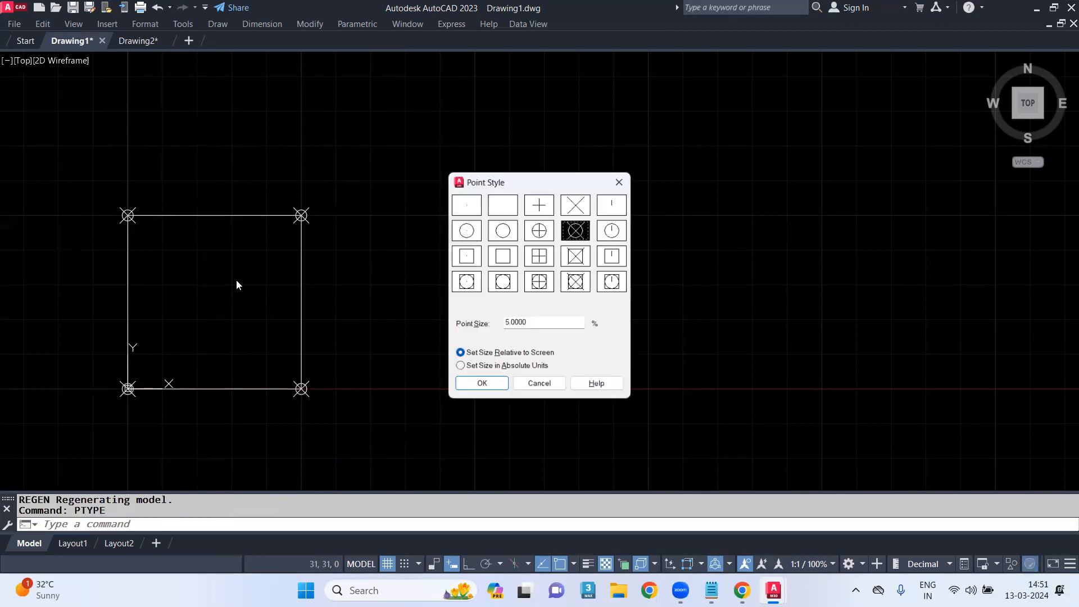
pyautogui.click(492, 202)
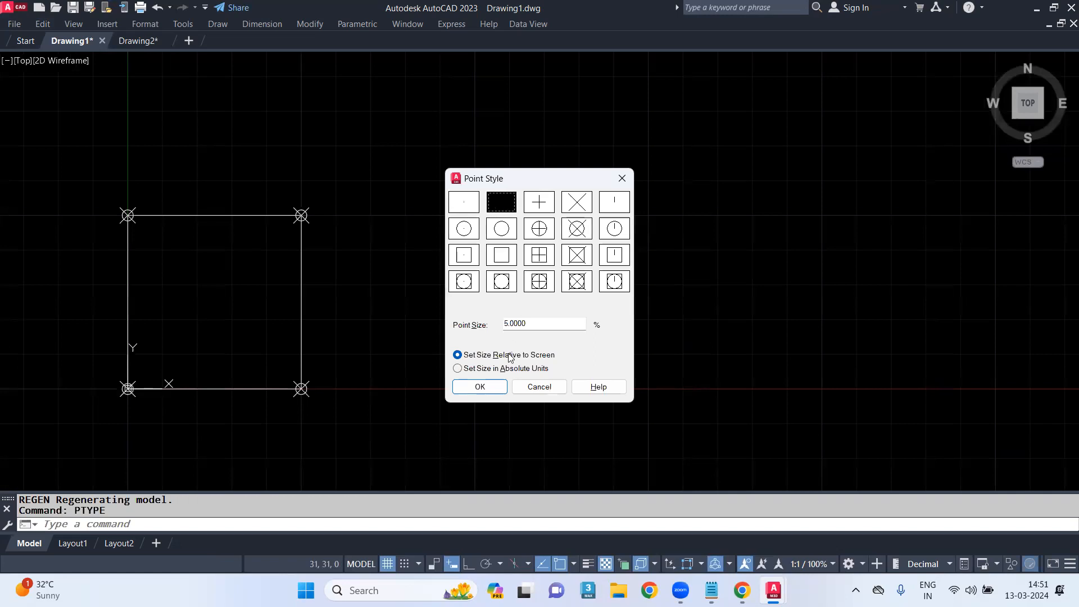
pyautogui.click(490, 387)
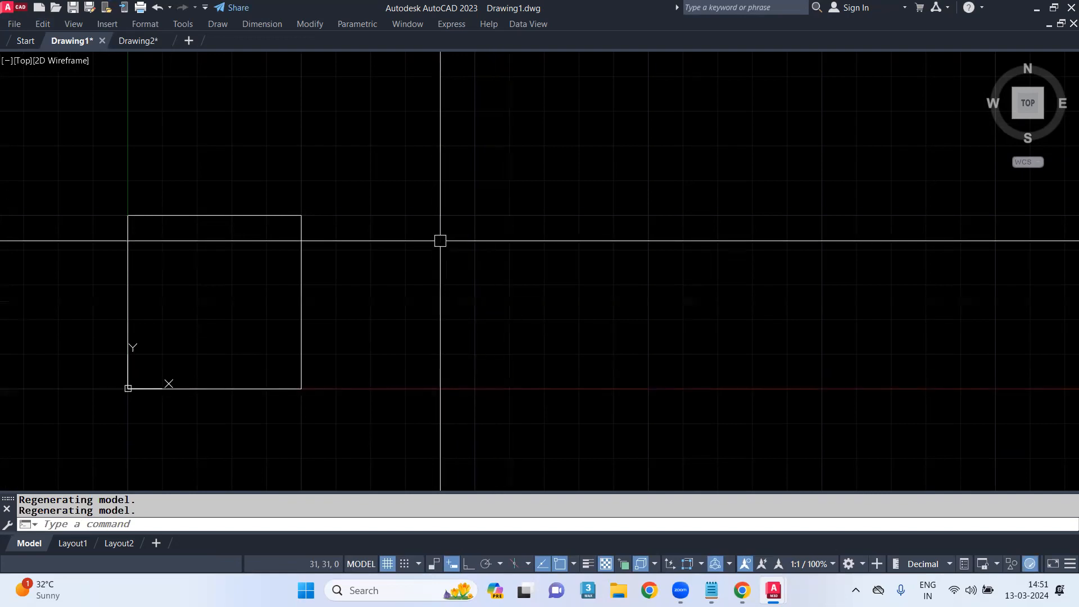
# Delete the four lines of the square at the origin
pyautogui.click(403, 146)
pyautogui.click(31, 429)
pyautogui.press('Delete')
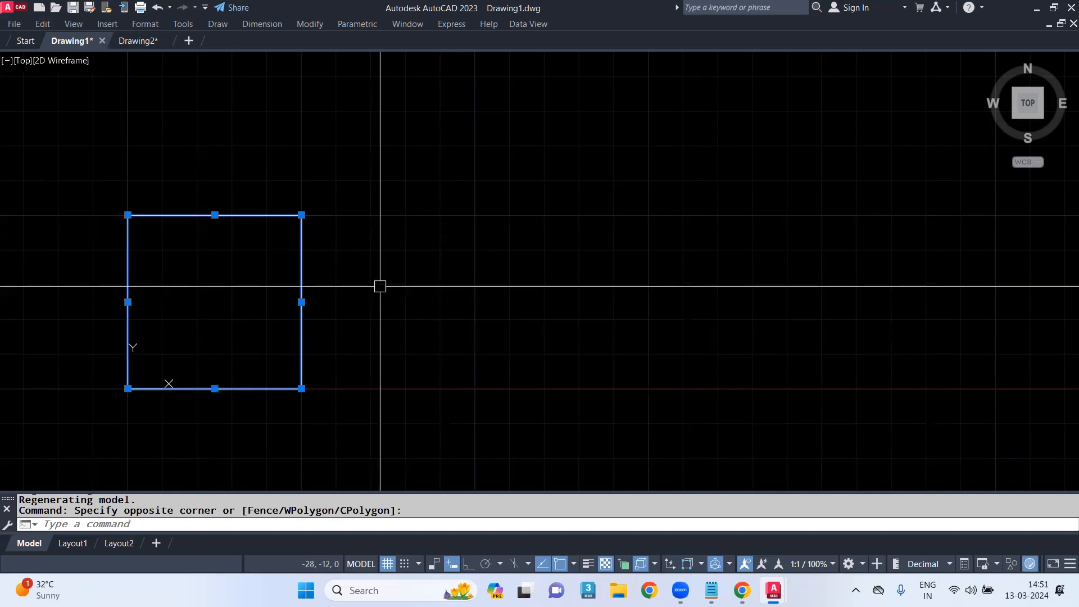
pyautogui.press('Delete')
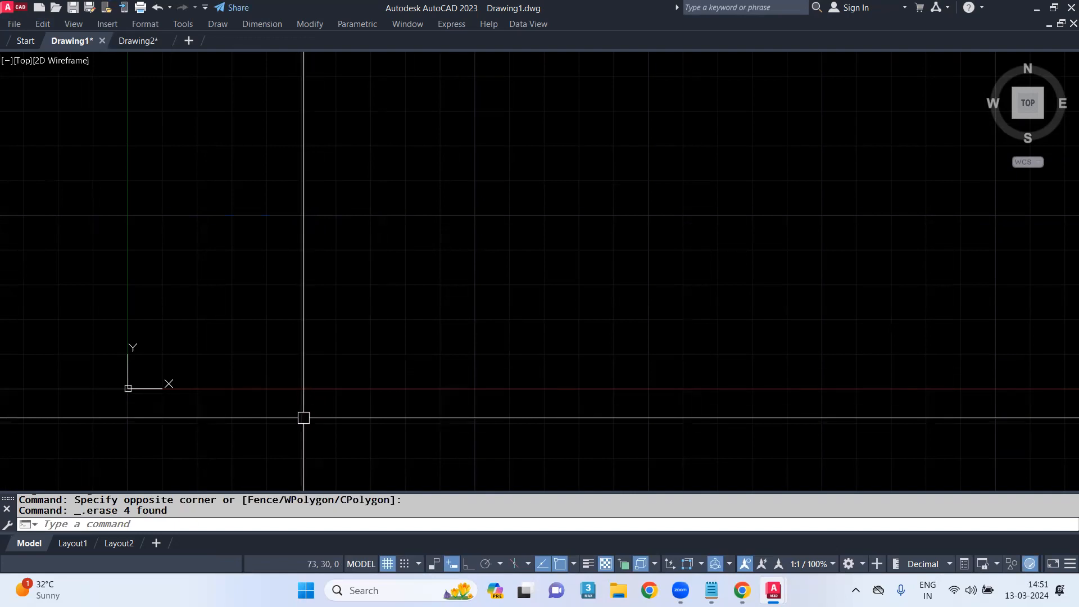
# Place a point at the relative polar co-ordinates @0<30
pyautogui.write('po')
pyautogui.press('Return')
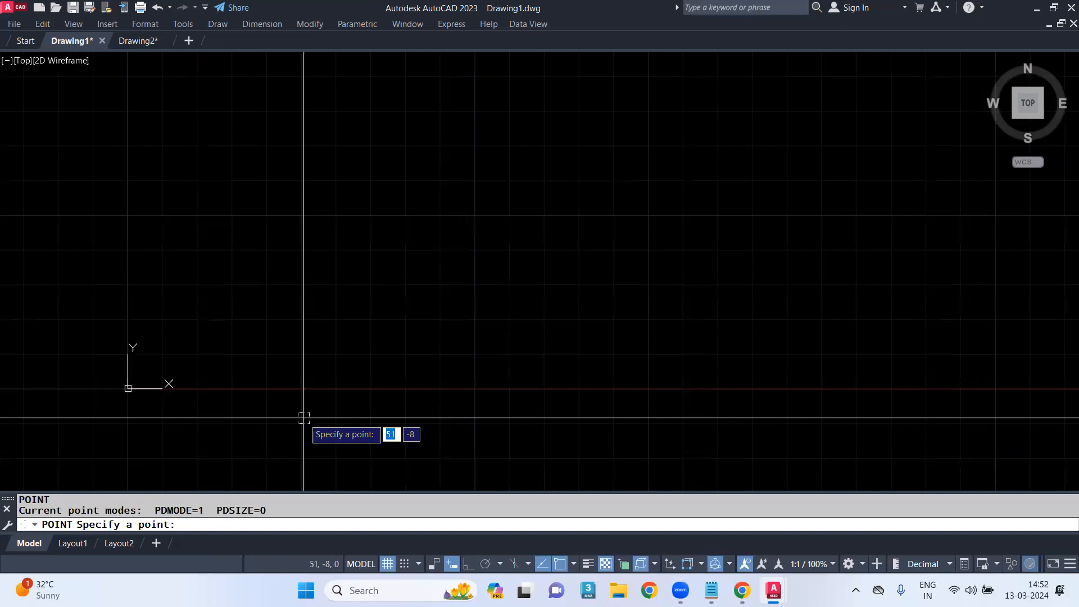
pyautogui.write('@')
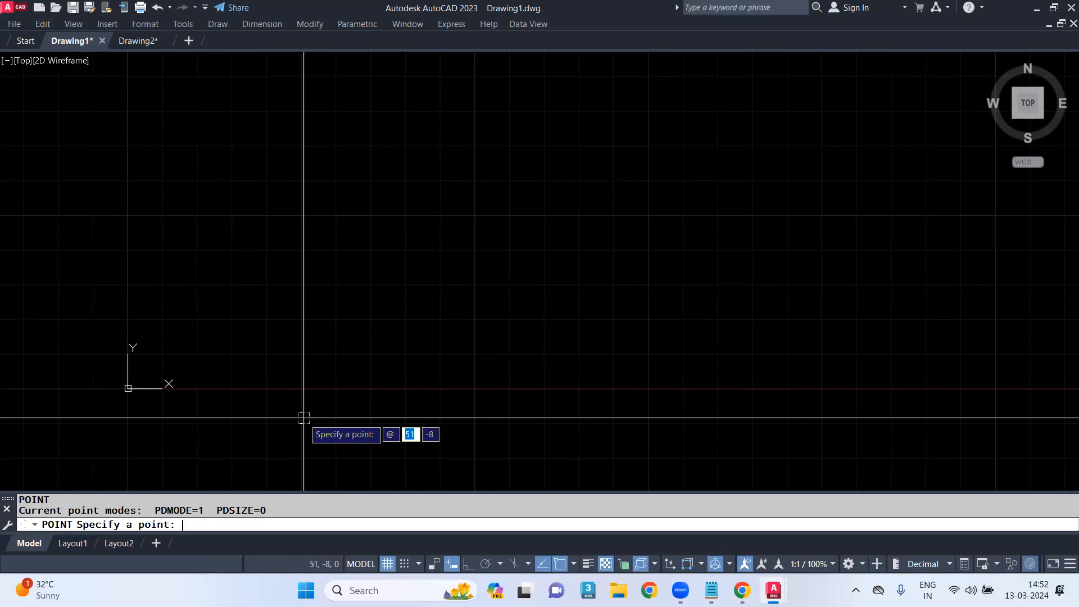
pyautogui.write('0<30')
pyautogui.press('Return')
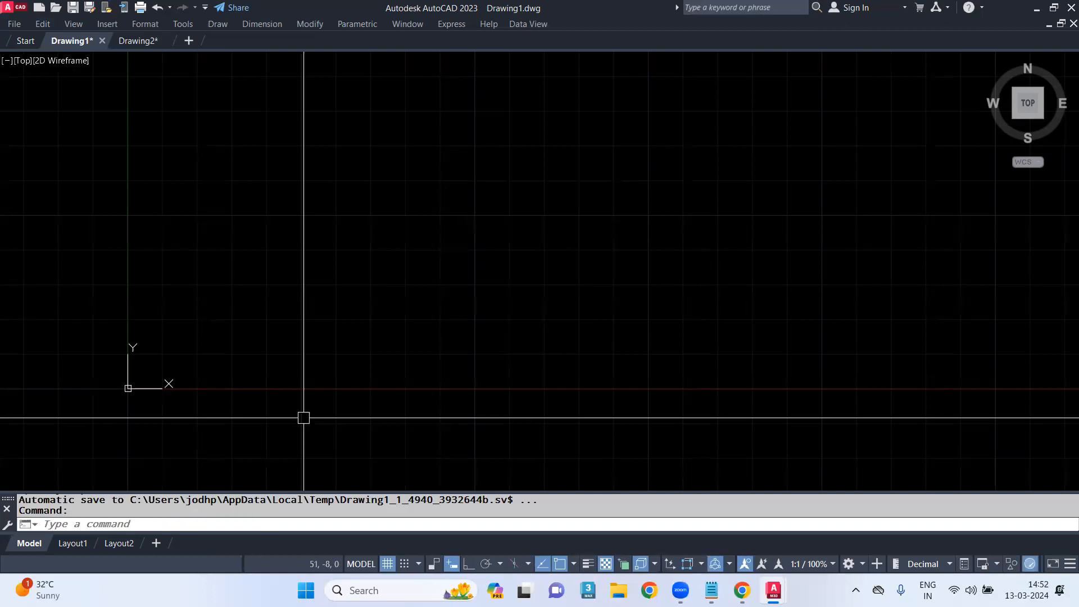
# Set the point style to the plus sign so that the placed points show near the origin
pyautogui.scroll(5, 163, 390)
pyautogui.moveTo(89, 366); pyautogui.dragTo(172, 381, button='middle')
pyautogui.scroll(8, 142, 369)
pyautogui.moveTo(96, 397); pyautogui.dragTo(378, 332, button='middle')
pyautogui.write('ptype')
pyautogui.press('Return')
pyautogui.click(539, 203)
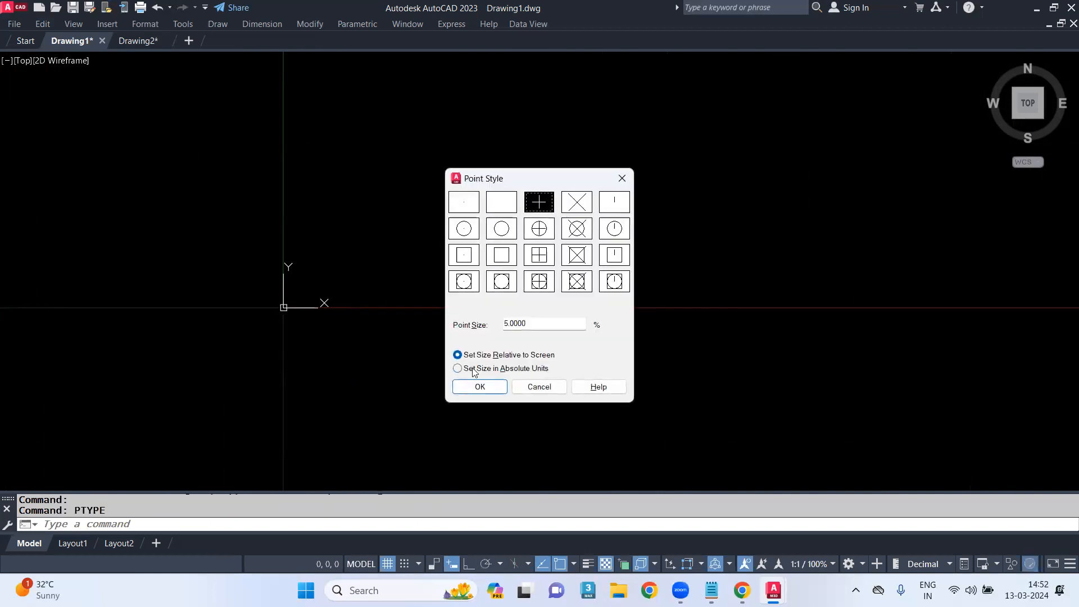
pyautogui.click(480, 386)
pyautogui.scroll(3, 275, 300)
pyautogui.scroll(-5, 297, 285)
pyautogui.scroll(-2, 340, 296)
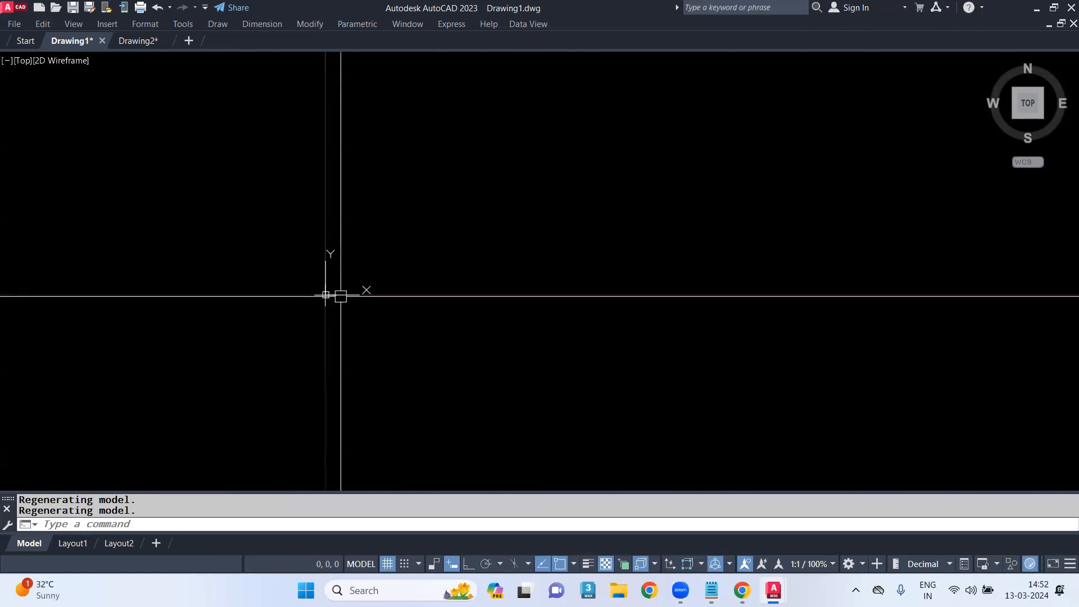
pyautogui.press('Return')
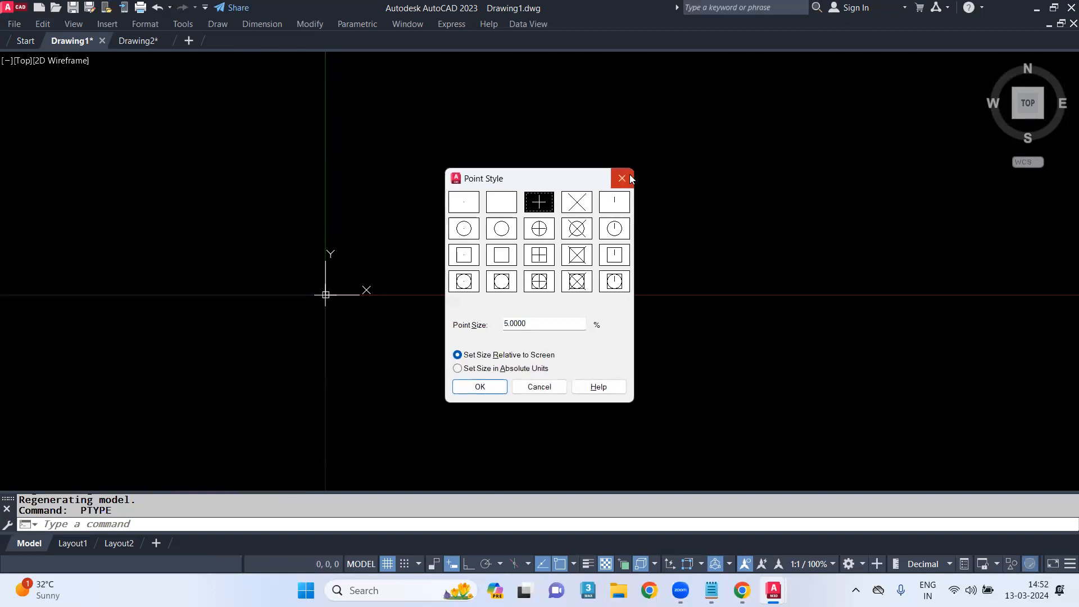
pyautogui.click(621, 178)
# Place a point at the relative polar co-ordinates @5<30
pyautogui.write('po')
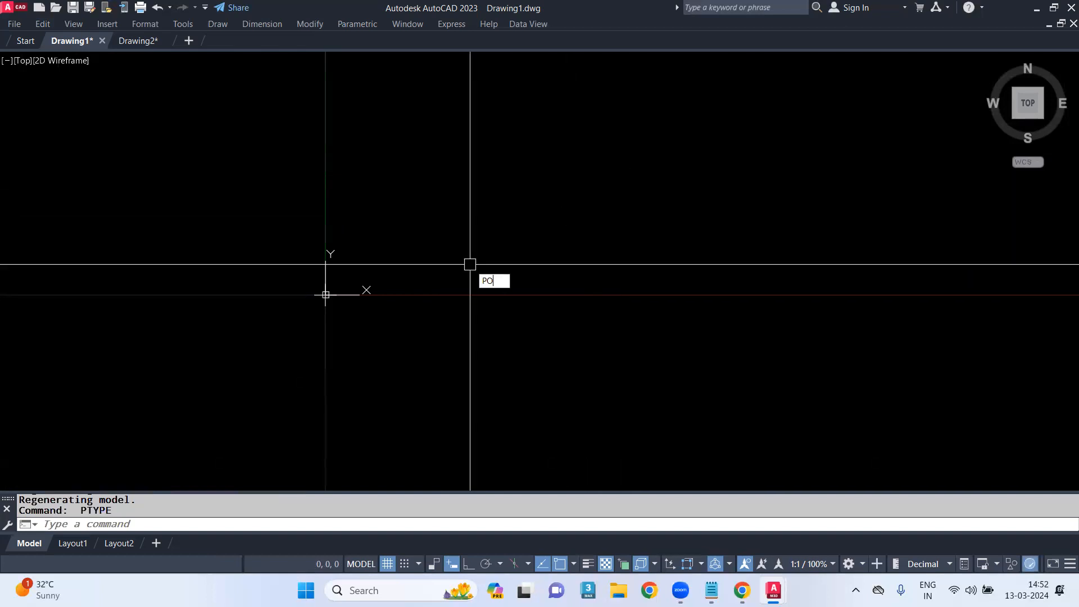
pyautogui.press('Return')
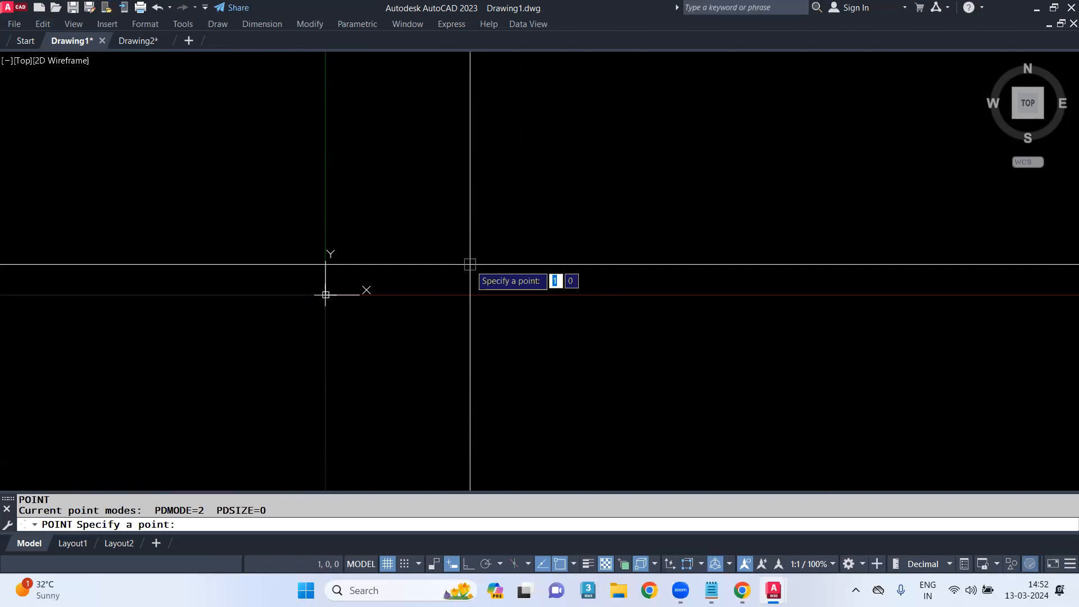
pyautogui.write('@')
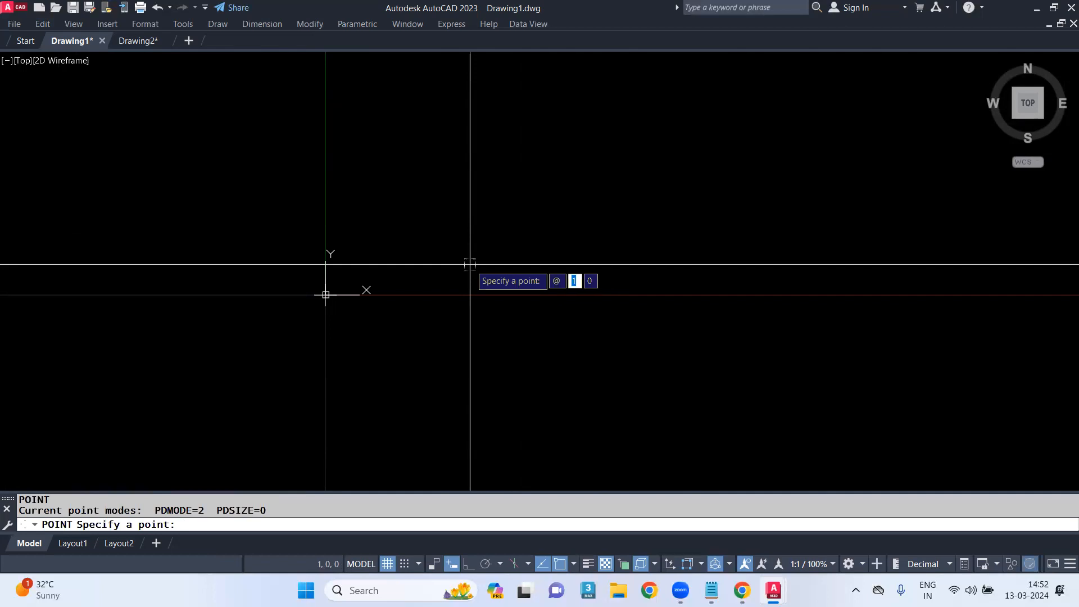
pyautogui.write('5')
pyautogui.write('<')
pyautogui.write('30')
pyautogui.press('Return')
# Examine the points placed around the origin, followed by the sheet of rectangular and polar co-ordinate methods
pyautogui.scroll(-11, 375, 291)
pyautogui.scroll(8, 561, 195)
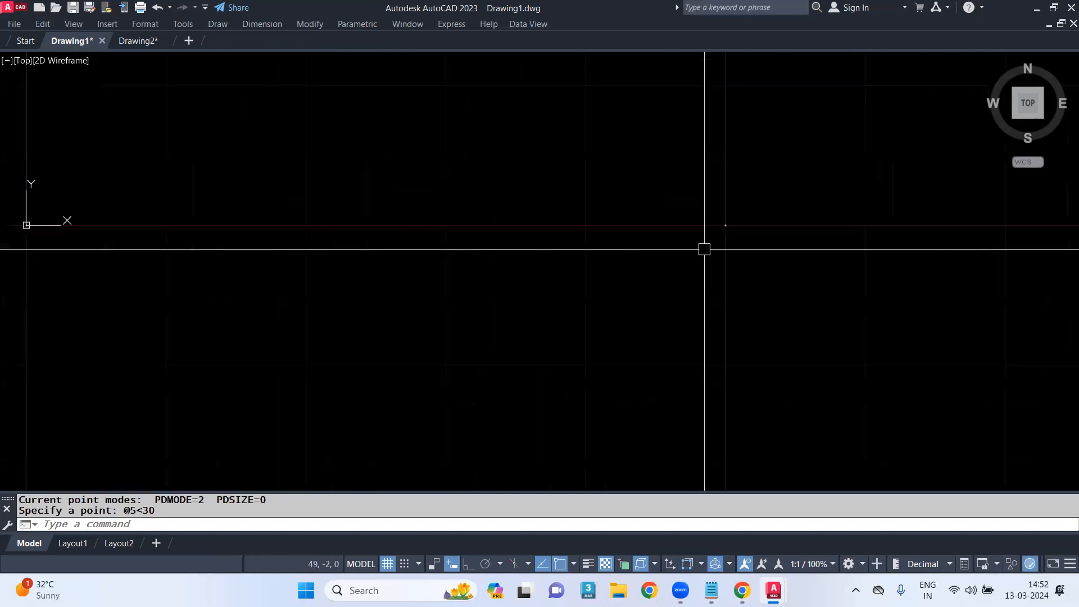
pyautogui.moveTo(699, 217); pyautogui.dragTo(607, 360, button='middle')
pyautogui.scroll(-12, 523, 313)
pyautogui.scroll(-2, 448, 323)
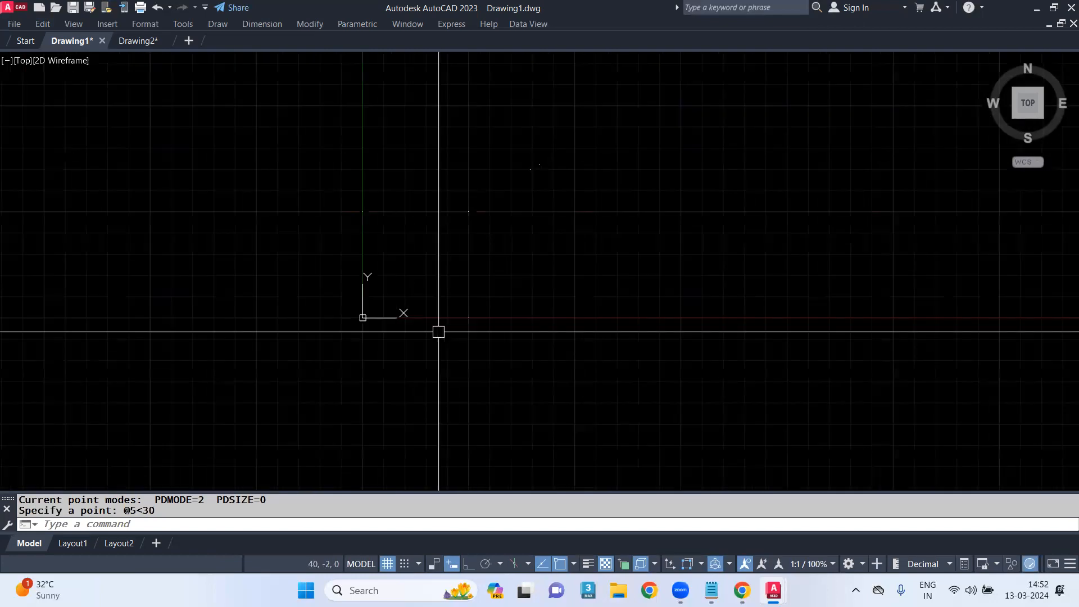
pyautogui.scroll(4, 487, 237)
pyautogui.moveTo(416, 368); pyautogui.dragTo(429, 312, button='middle')
pyautogui.scroll(17, 443, 388)
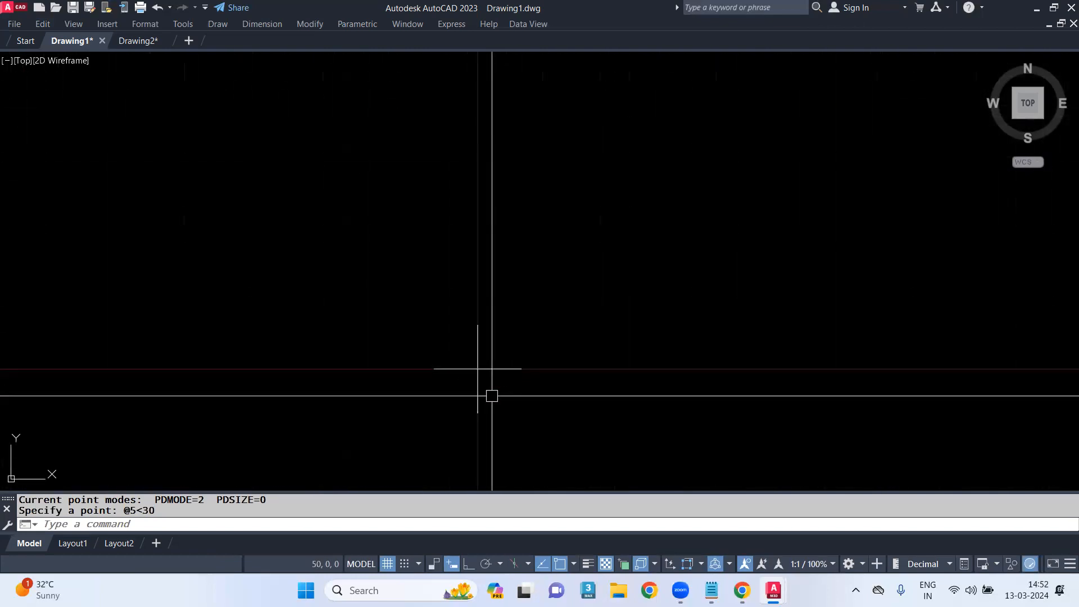
pyautogui.scroll(-6, 488, 388)
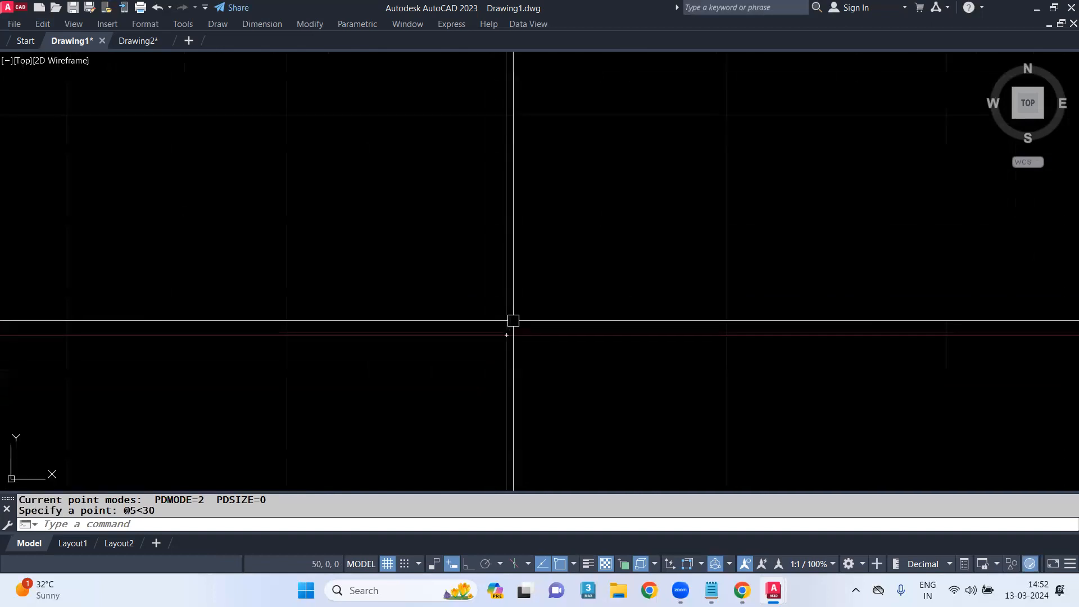
pyautogui.moveTo(537, 273); pyautogui.dragTo(556, 440, button='middle')
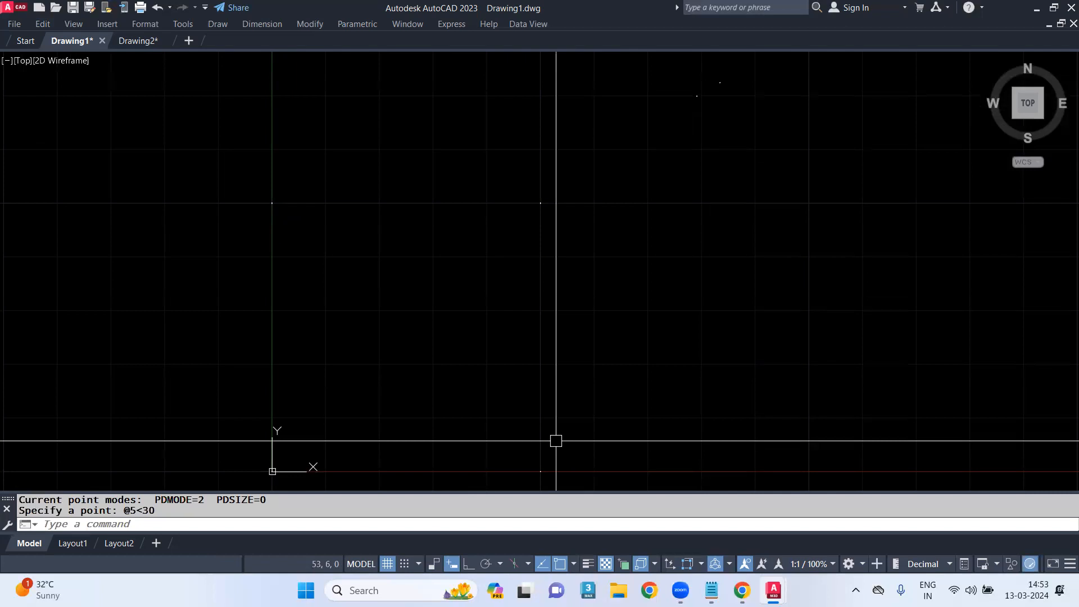
pyautogui.scroll(-10, 528, 368)
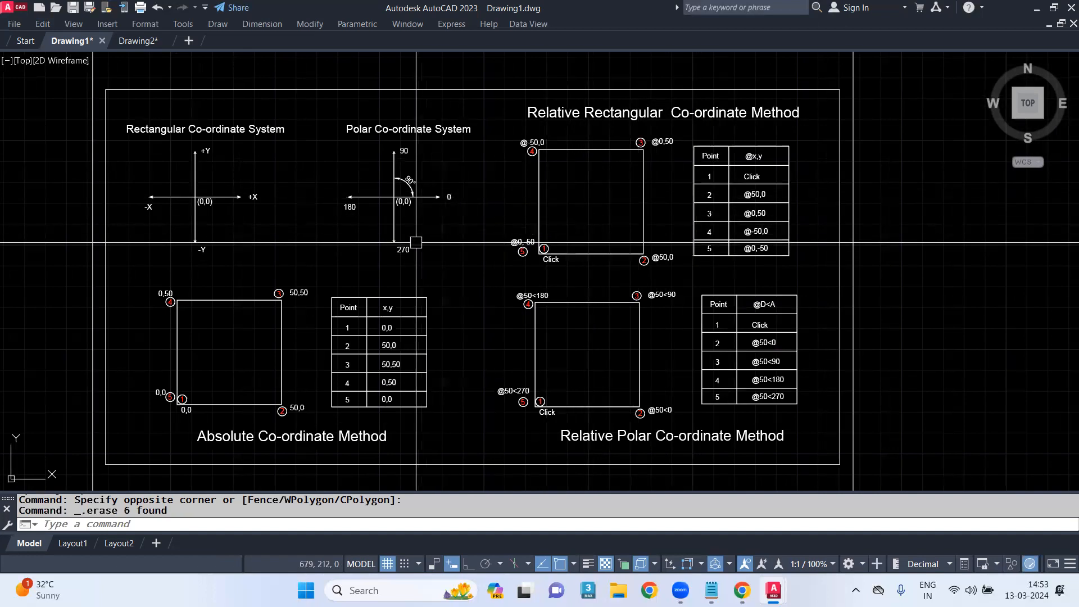
pyautogui.scroll(2, 379, 137)
pyautogui.scroll(-4, 379, 137)
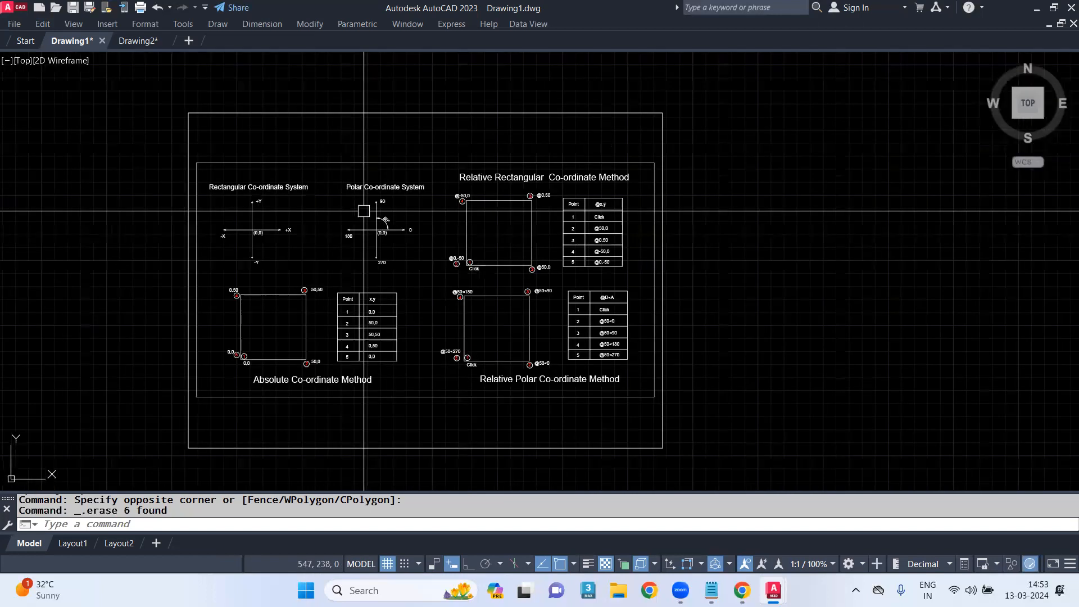